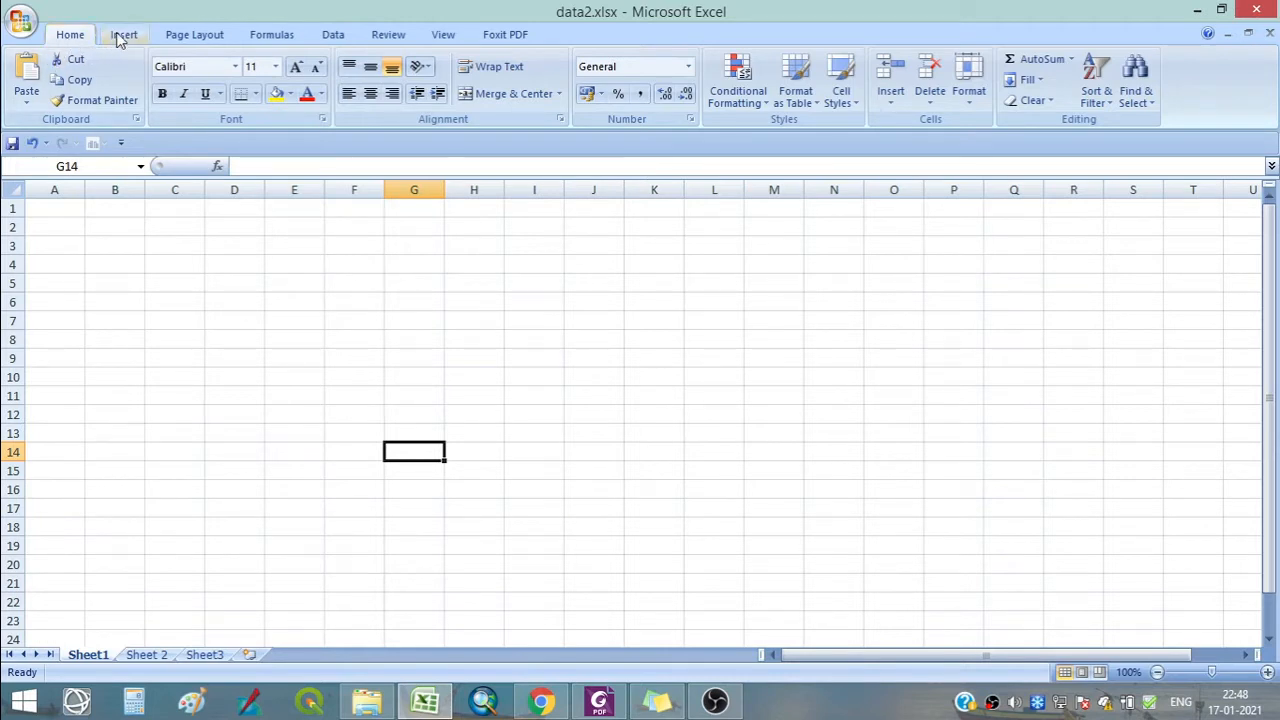
click(285, 37)
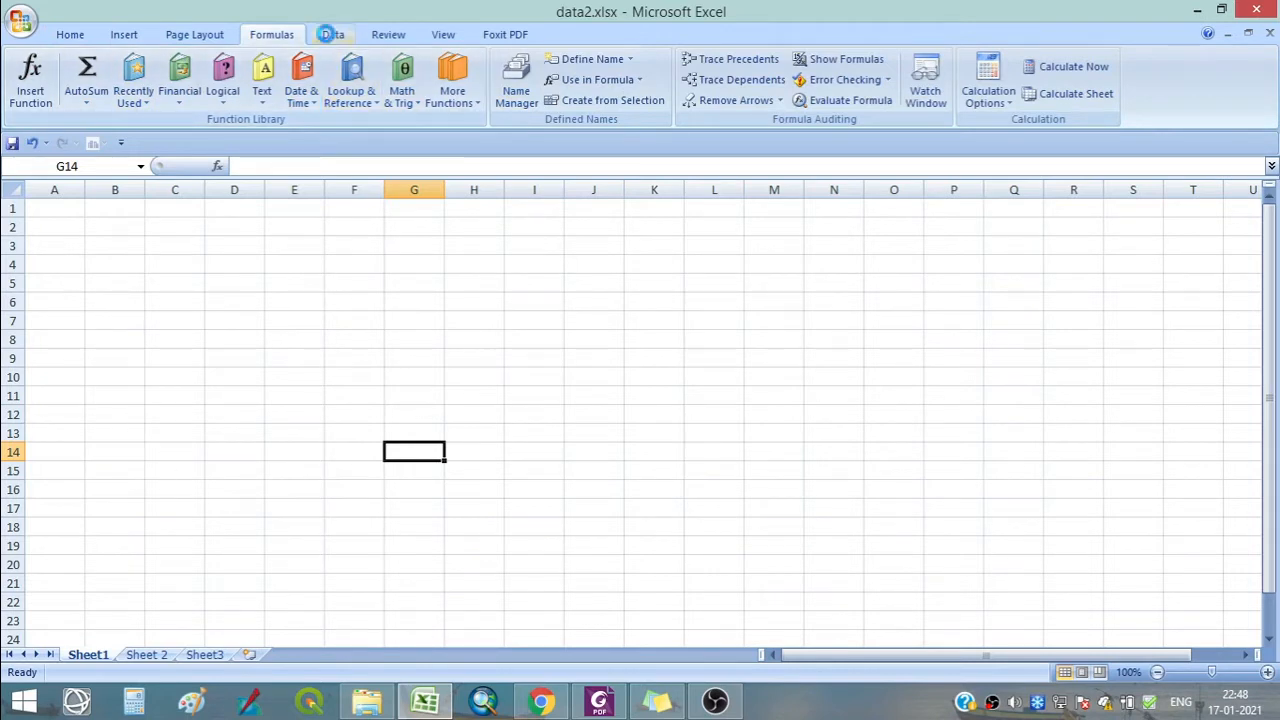
click(335, 36)
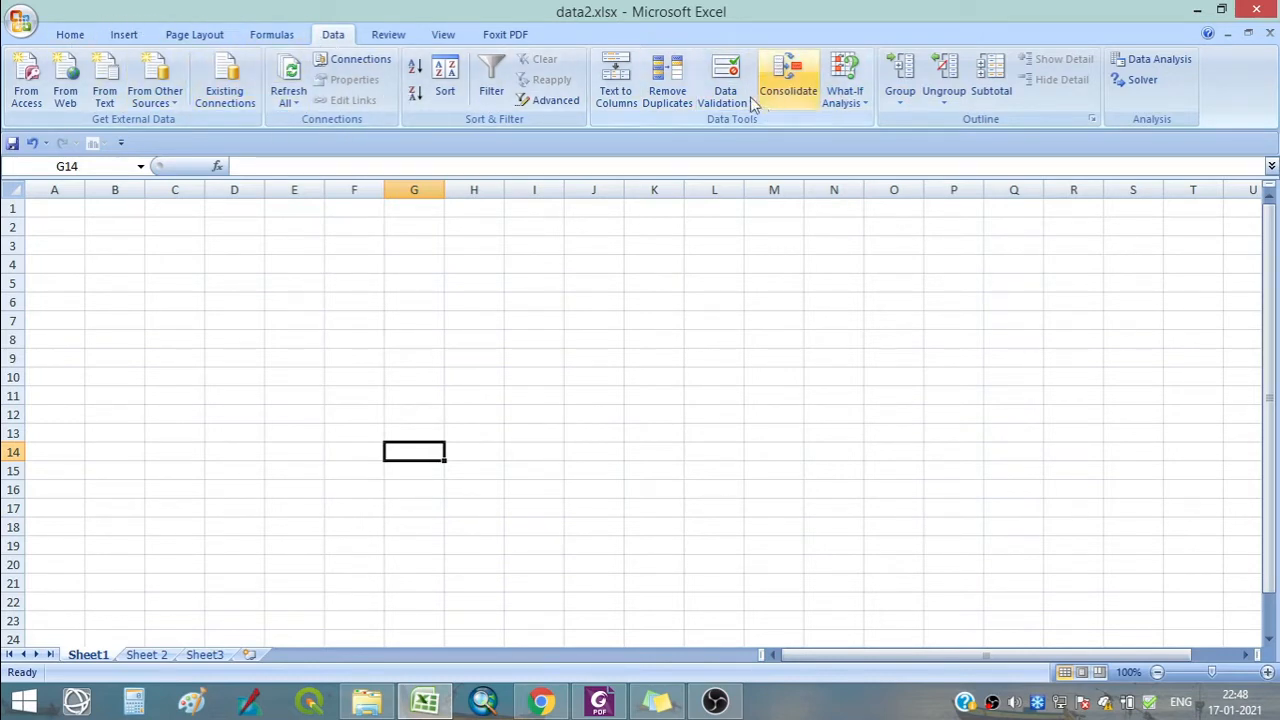
click(388, 35)
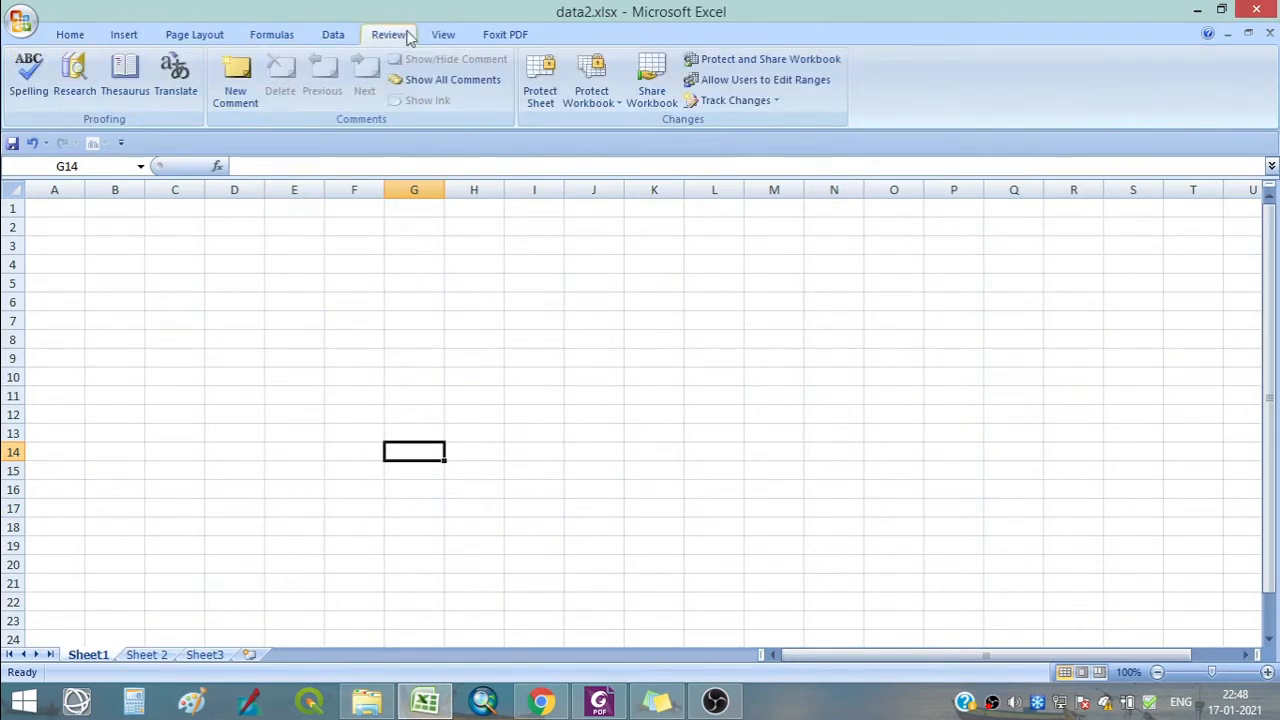
click(443, 35)
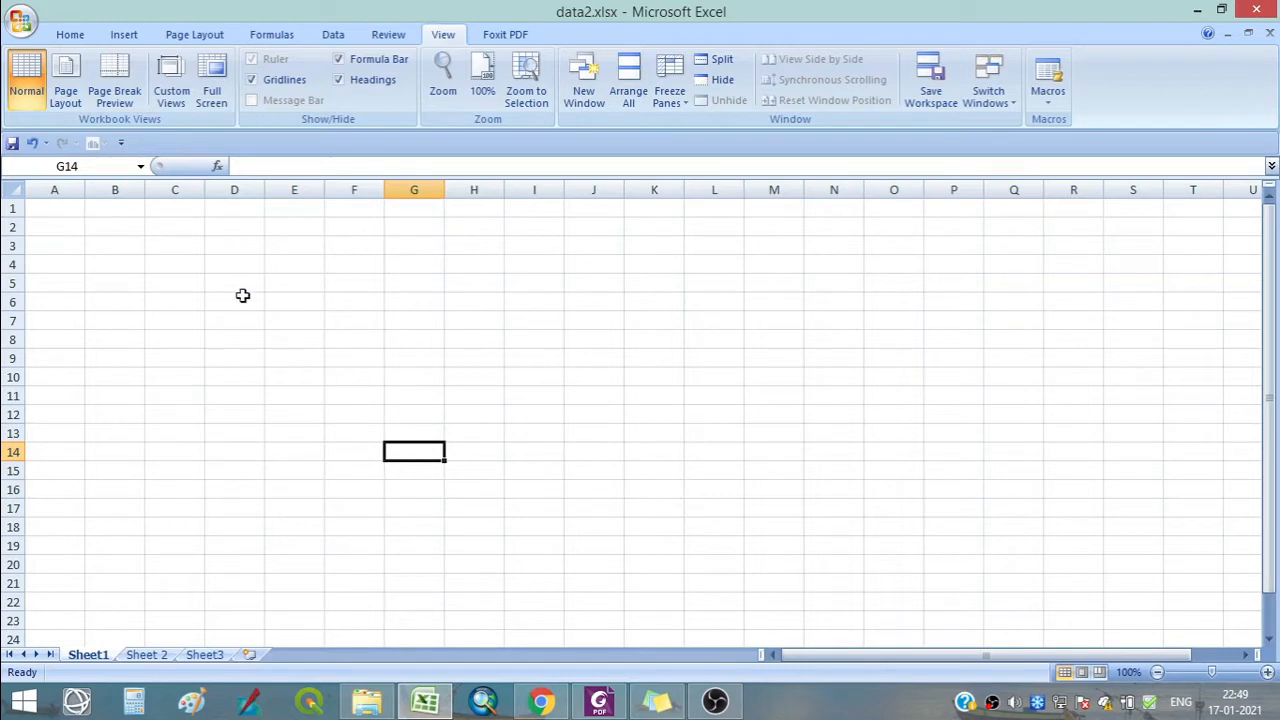
drag(63, 209, 1184, 546)
click(270, 280)
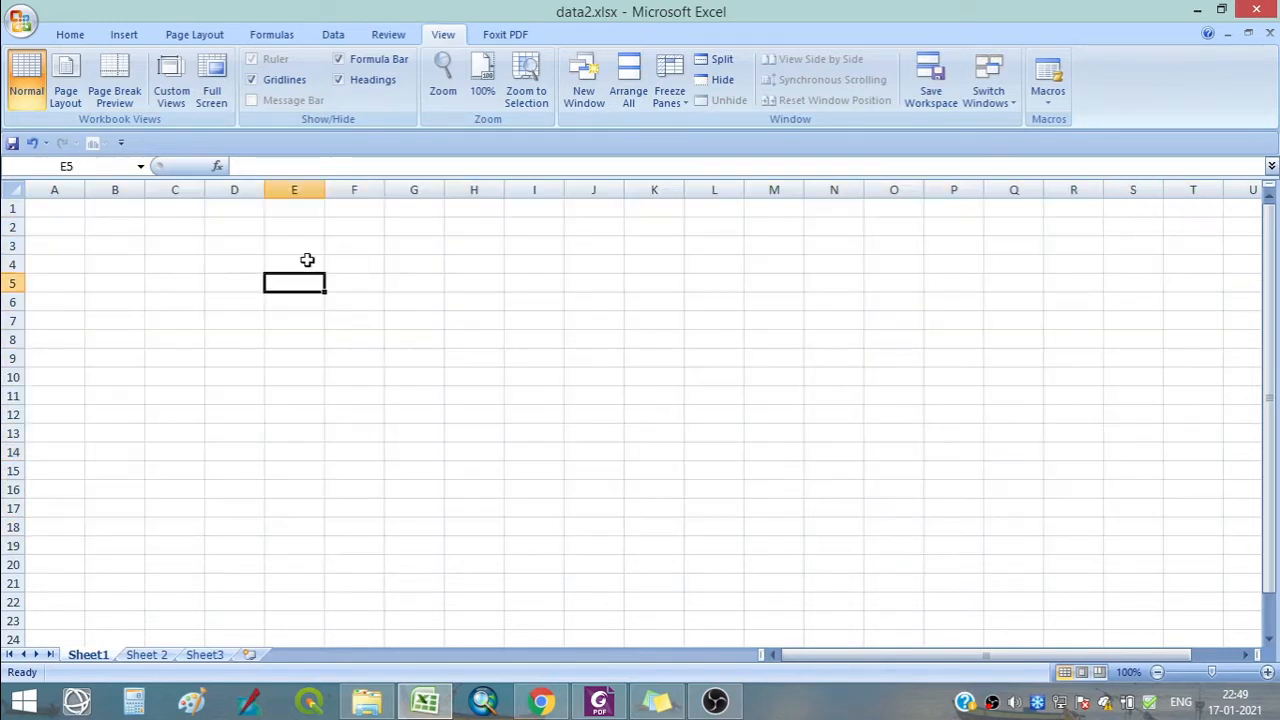
click(472, 281)
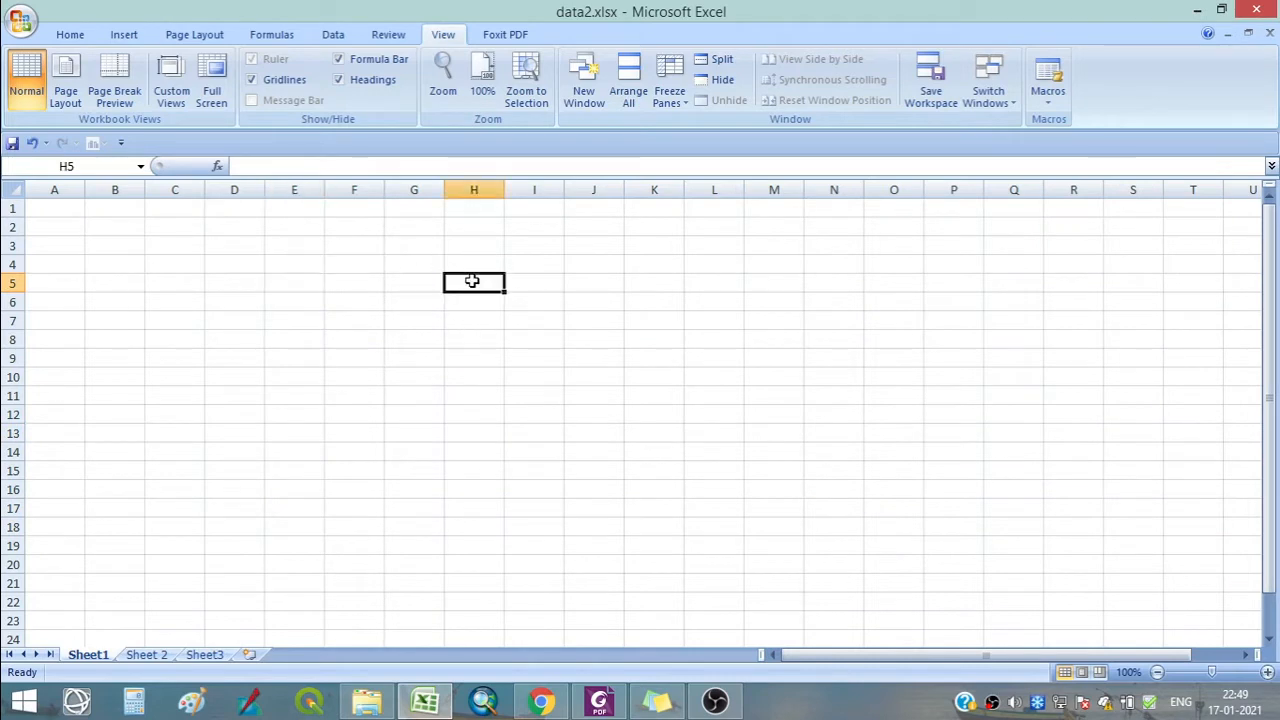
click(670, 245)
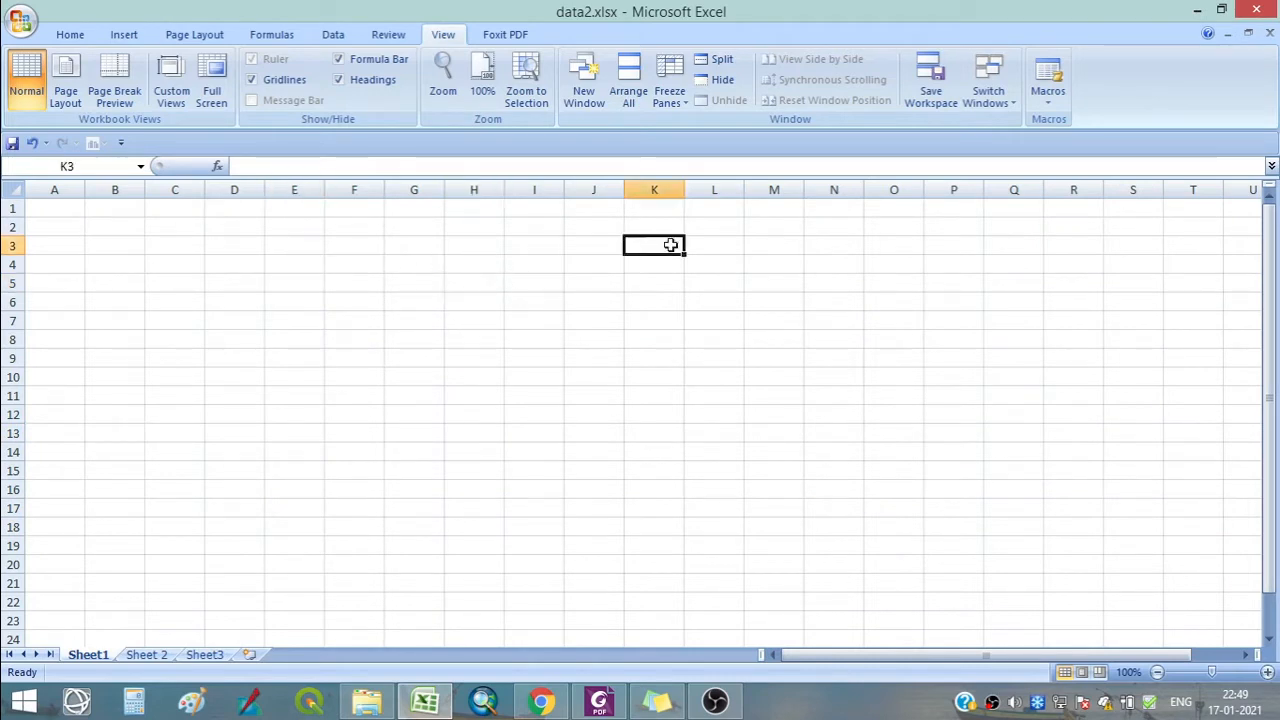
click(355, 350)
click(354, 244)
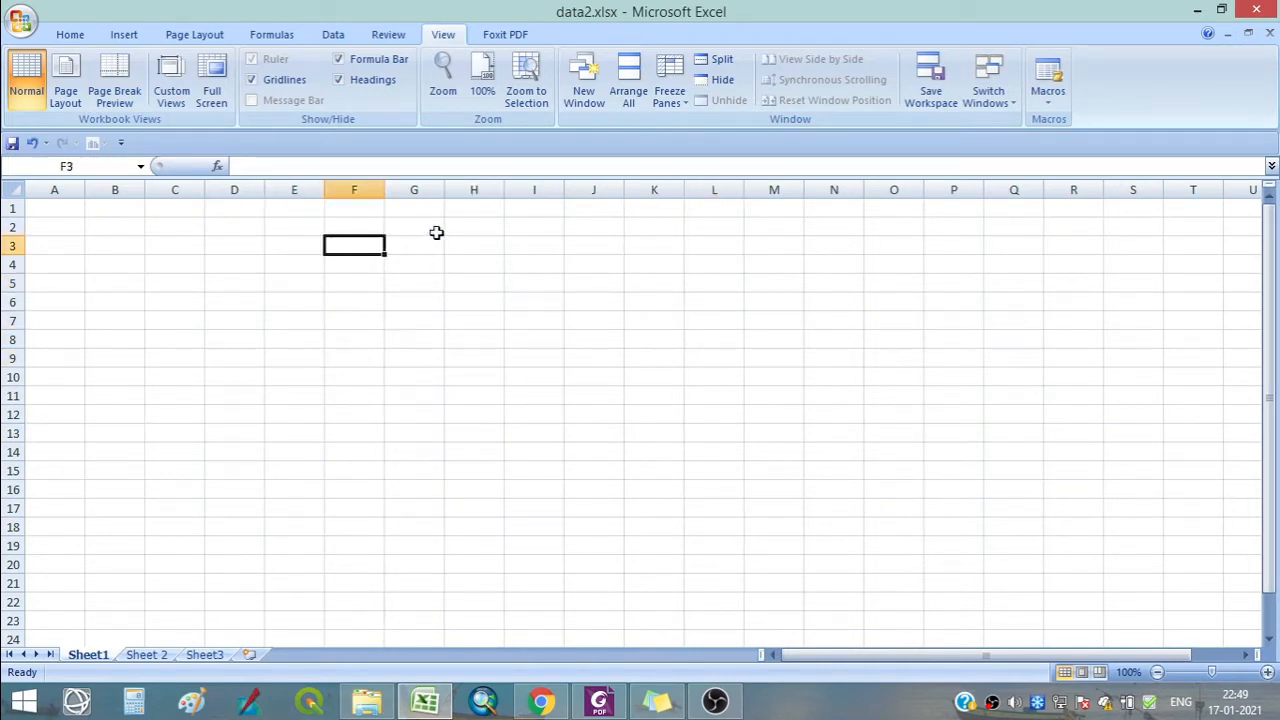
Highlight columns D and F and row 5 in turn, and select cell F5 where column F and row 5 intersect.
click(234, 189)
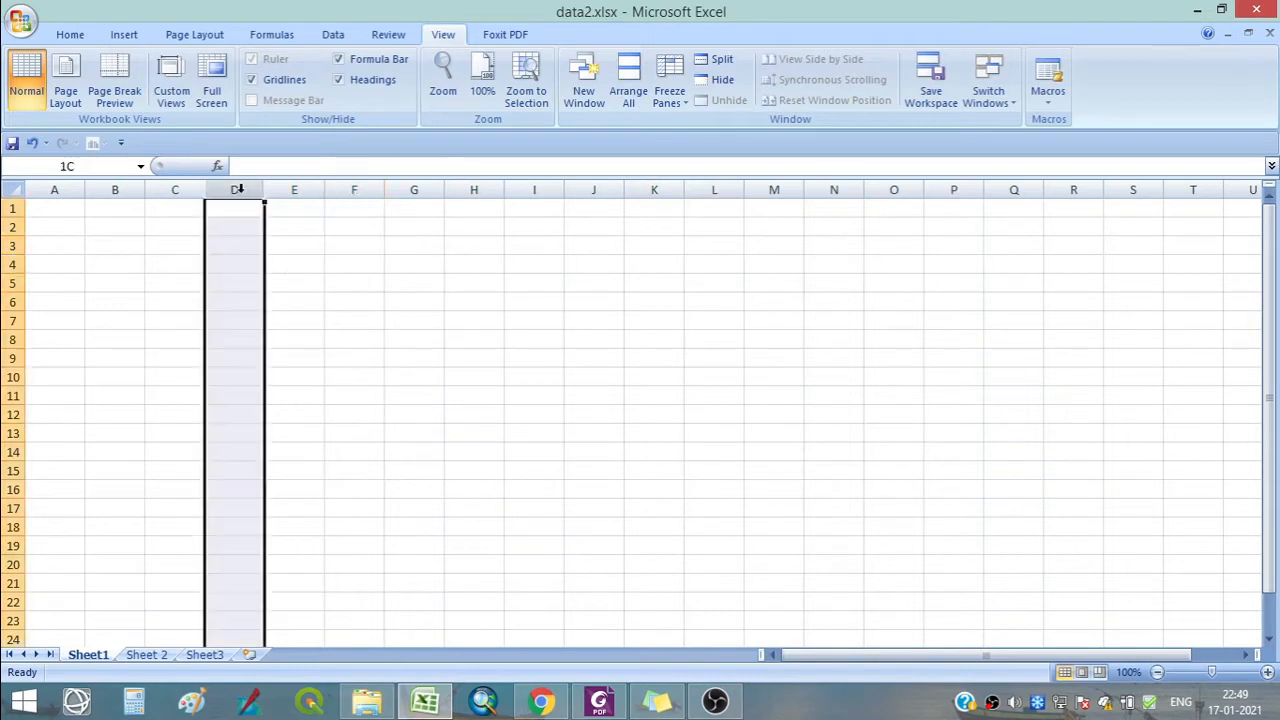
click(12, 283)
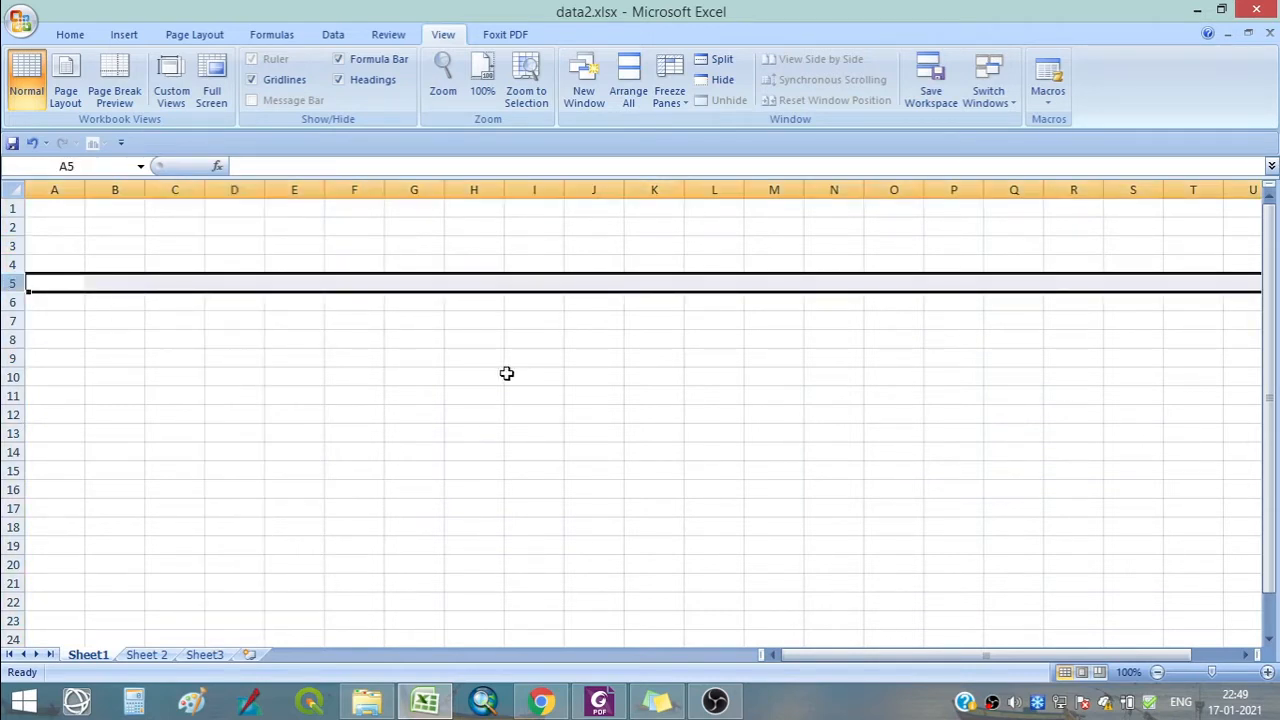
click(364, 282)
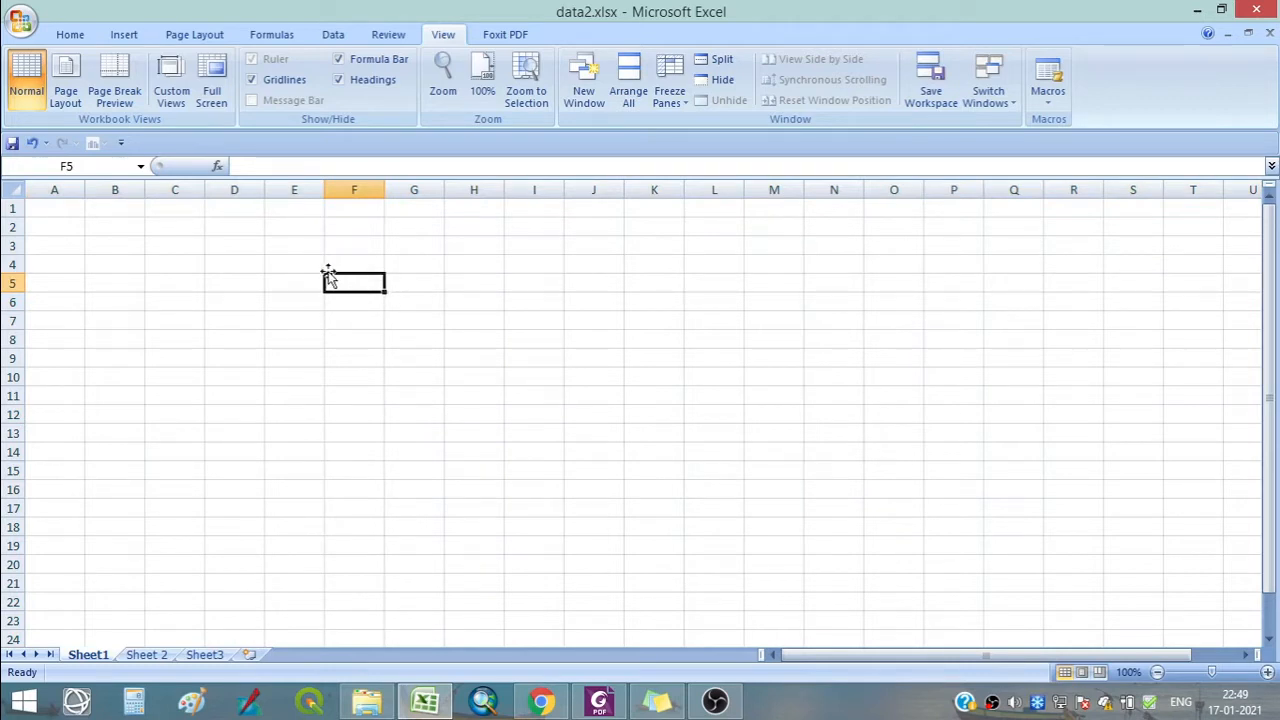
click(346, 178)
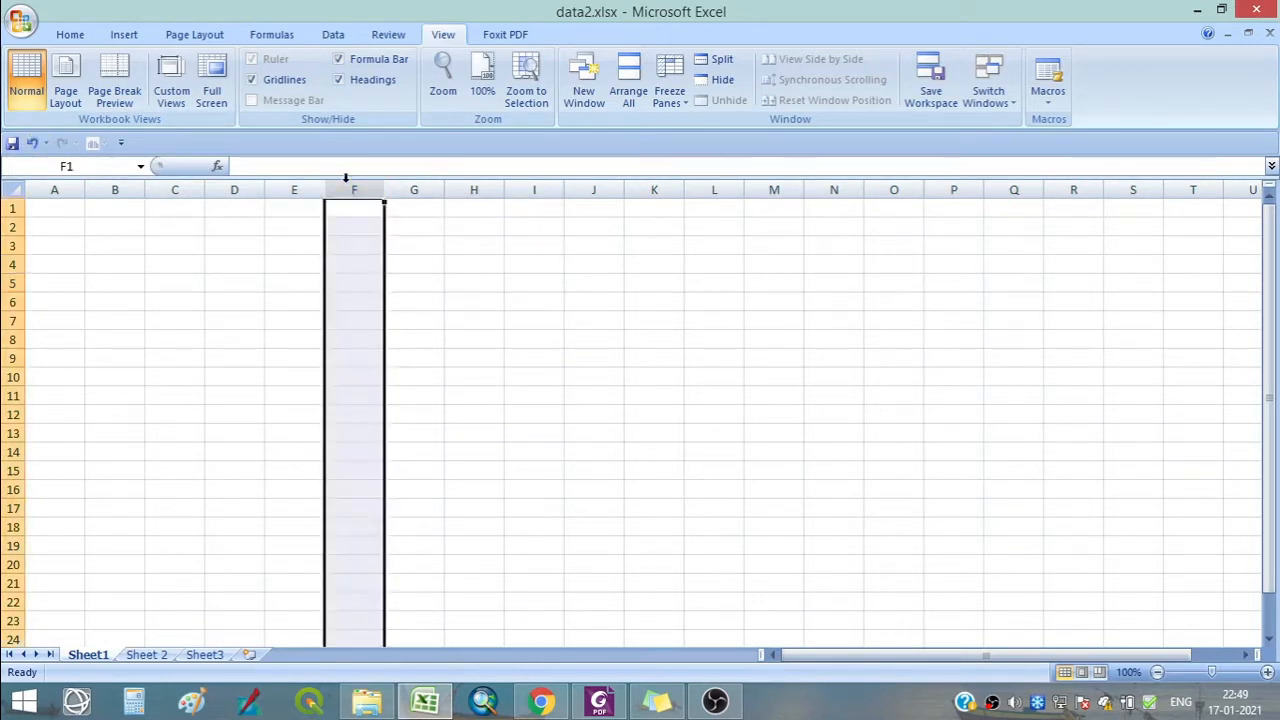
click(14, 283)
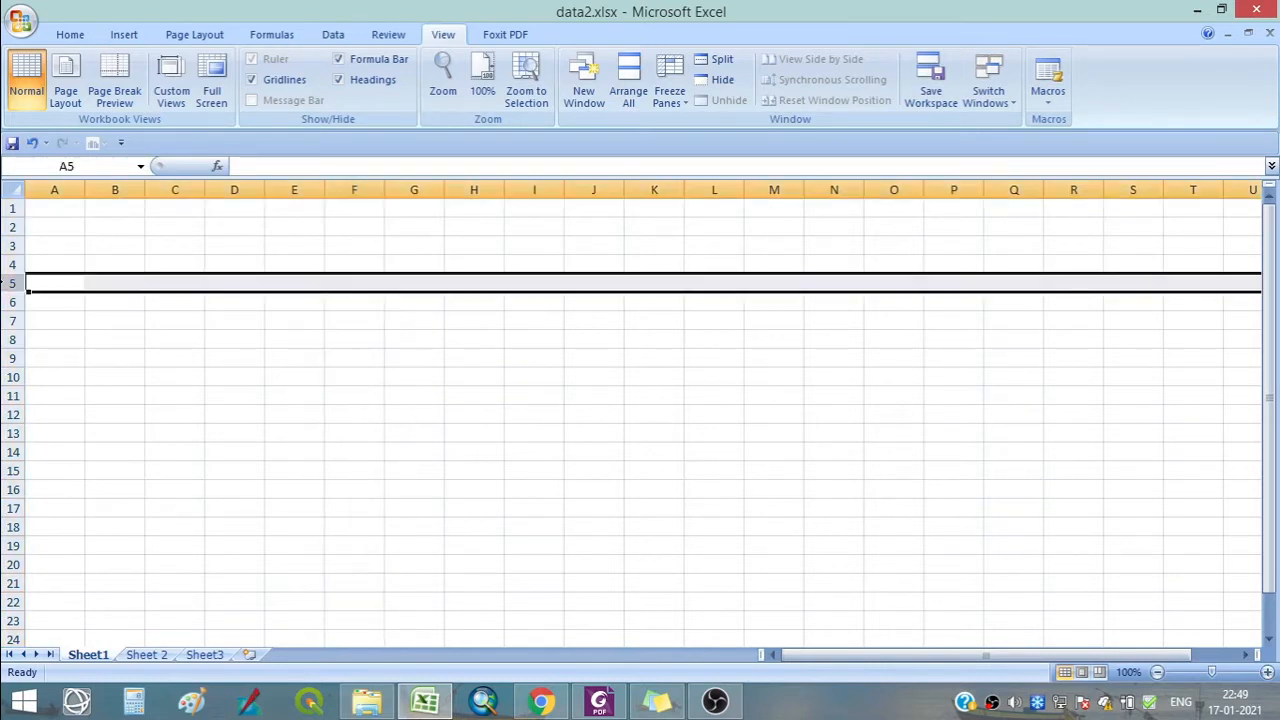
click(364, 284)
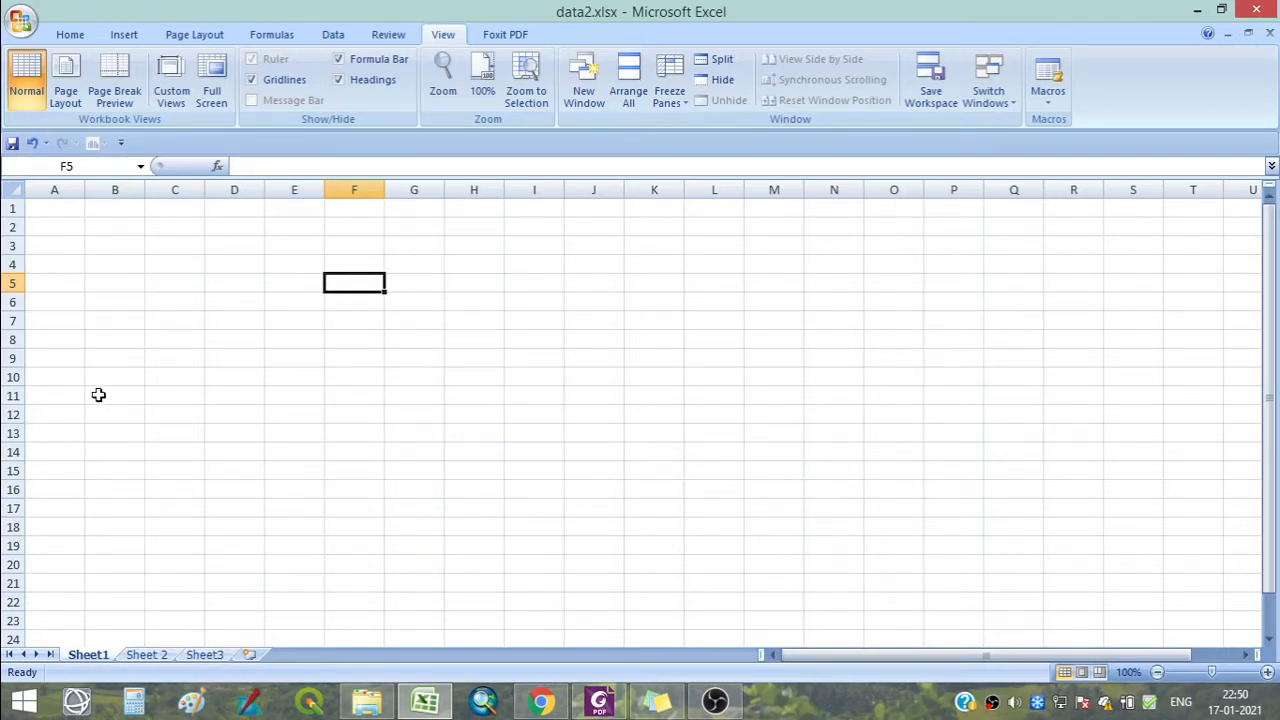
Rename the Sheet1 worksheet as "exercise".
double_click(88, 655)
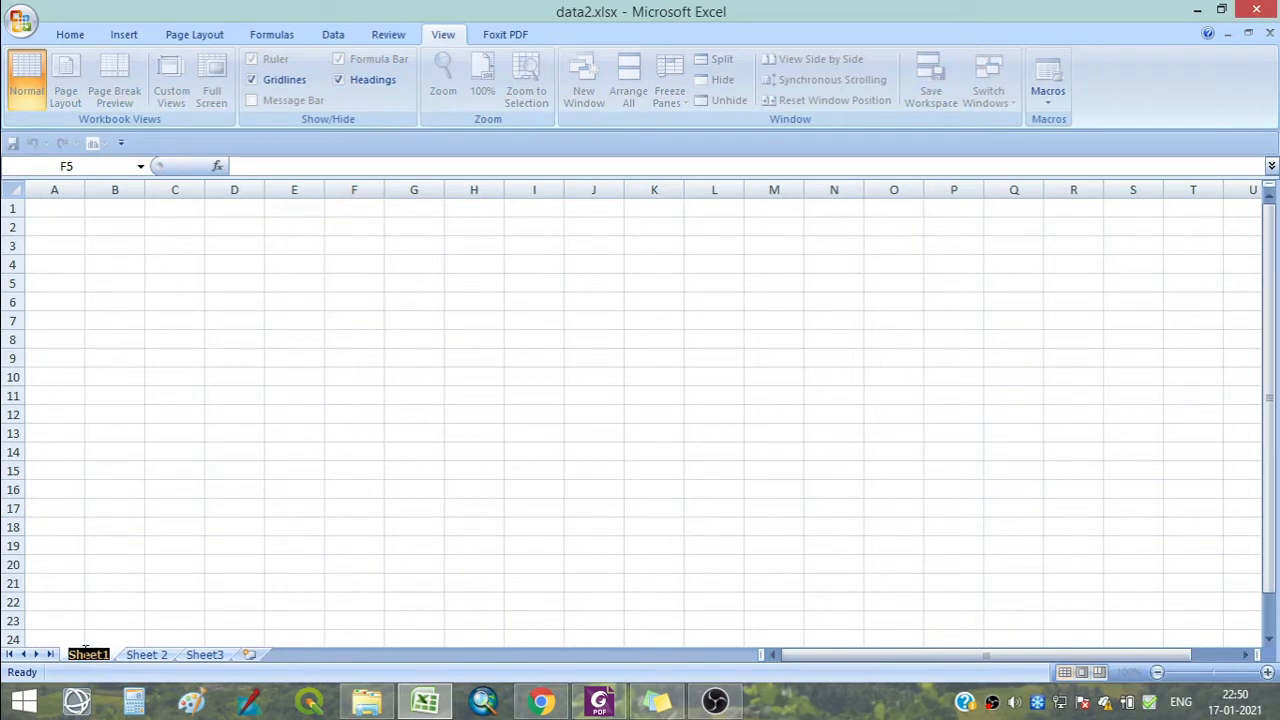
text(e)
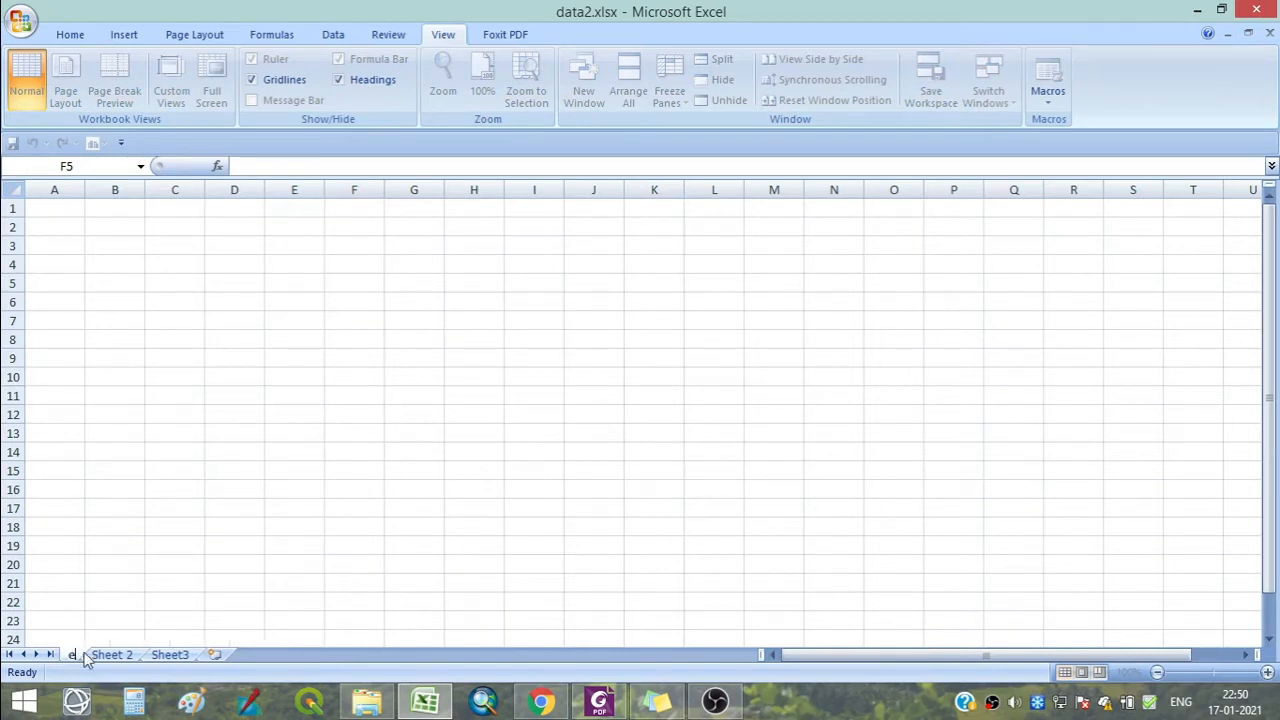
text(xp)
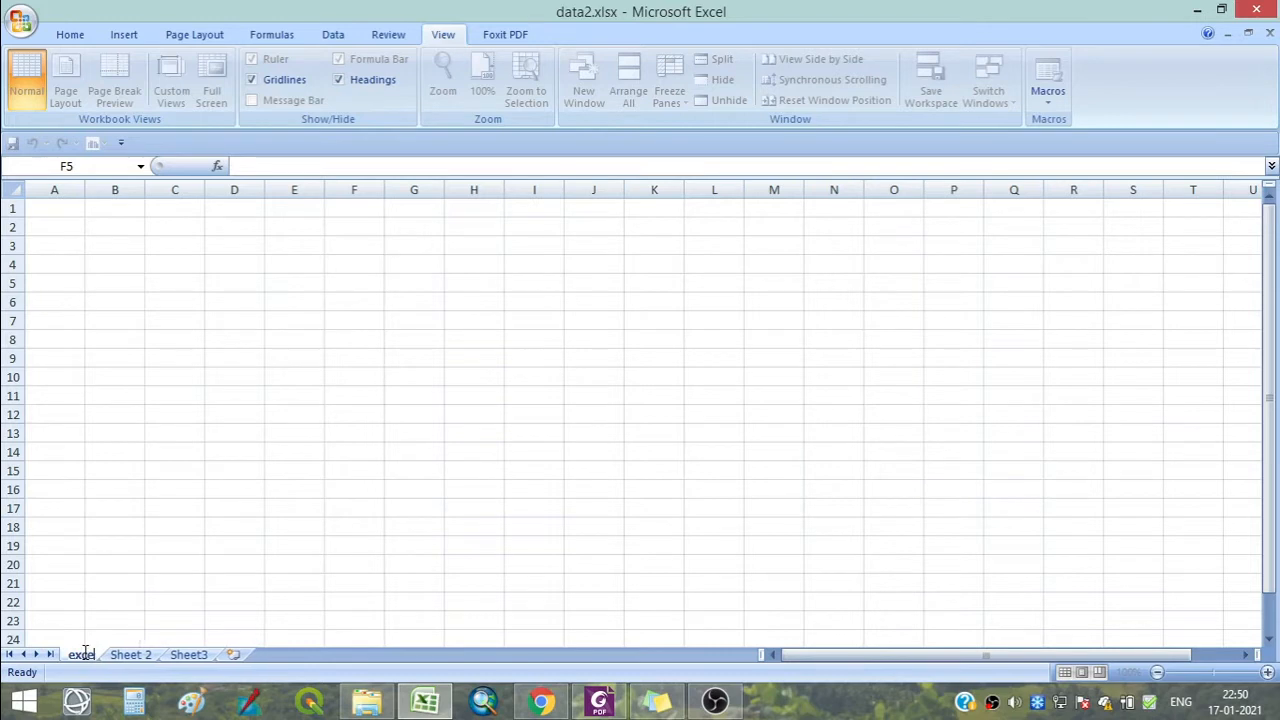
key(BackSpace)
text(ercise)
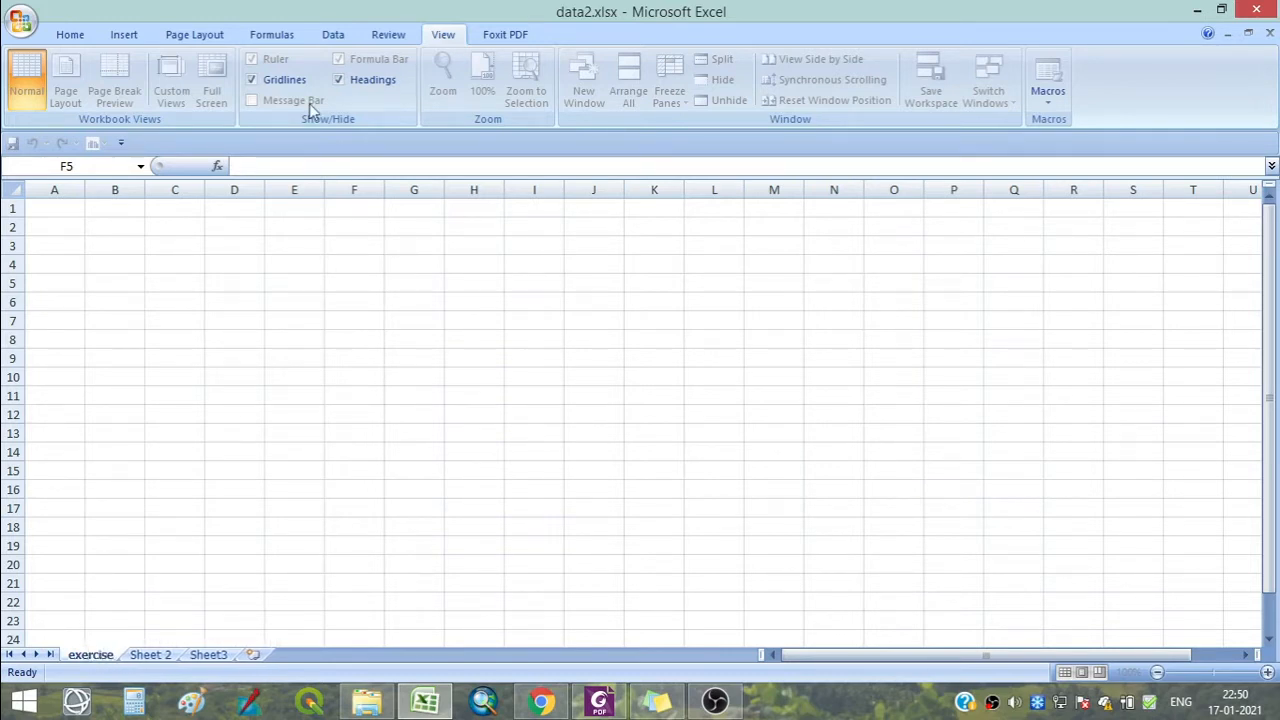
click(234, 321)
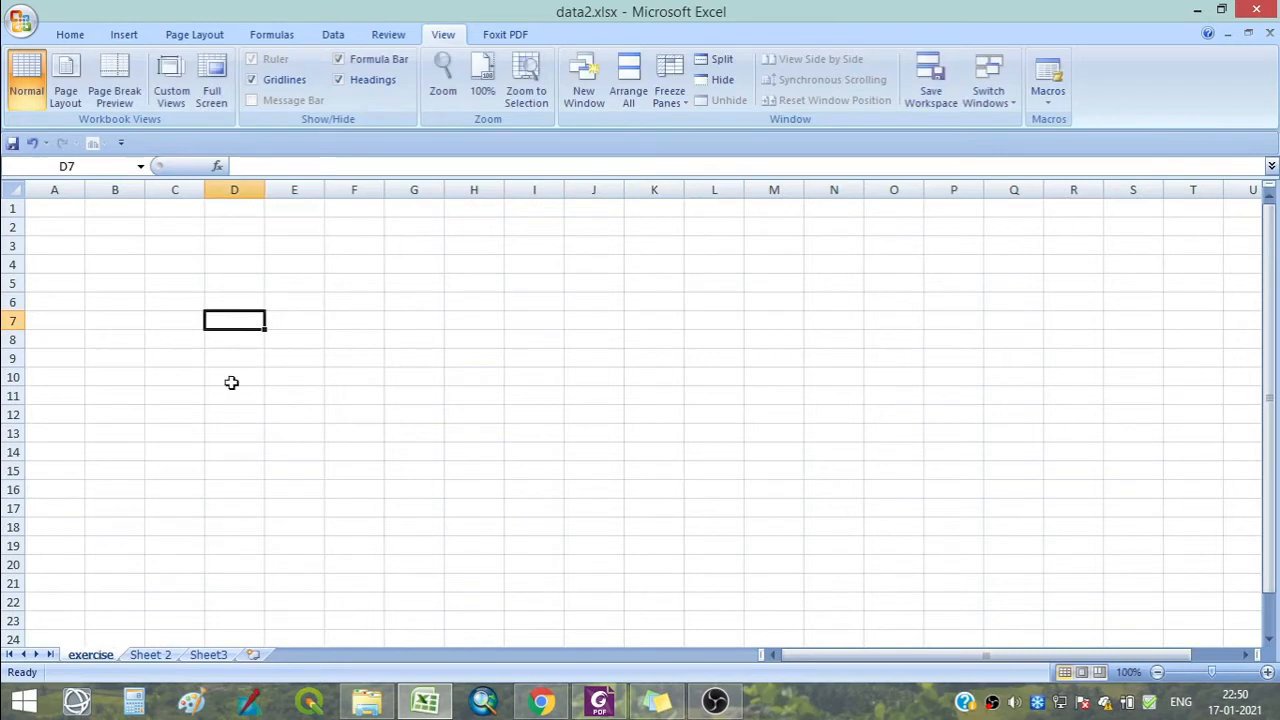
double_click(95, 657)
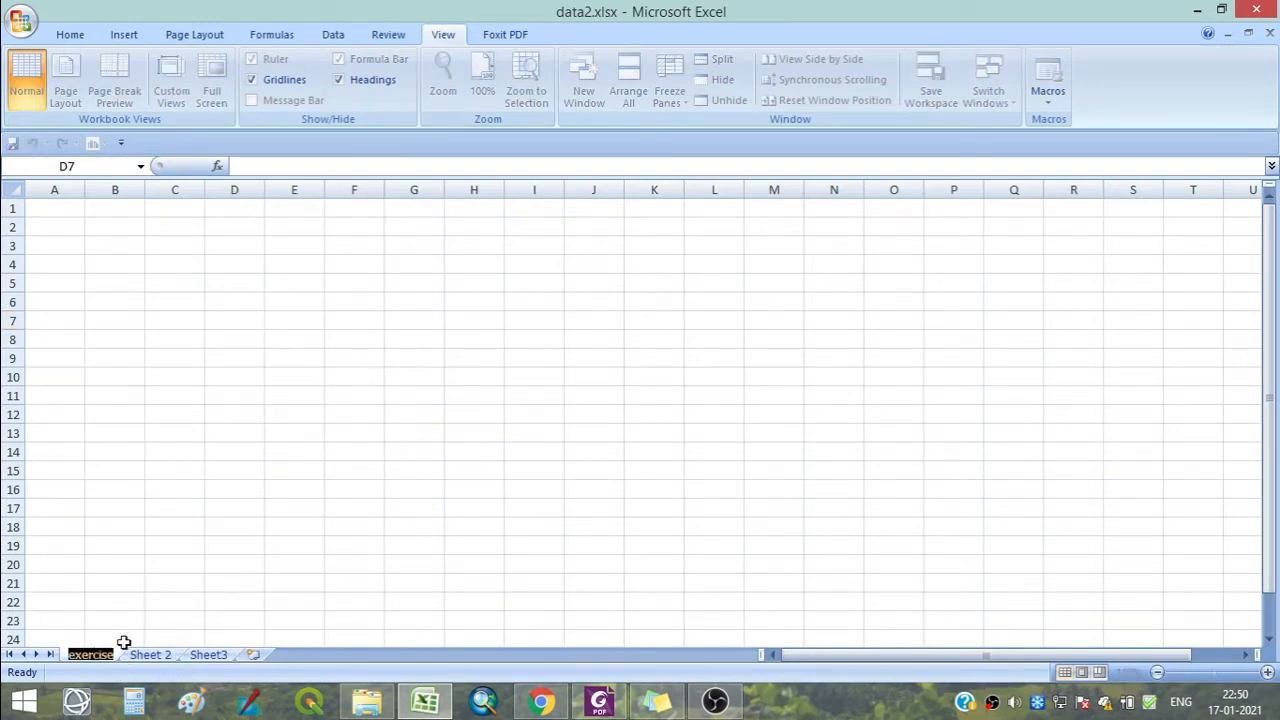
right_click(142, 656)
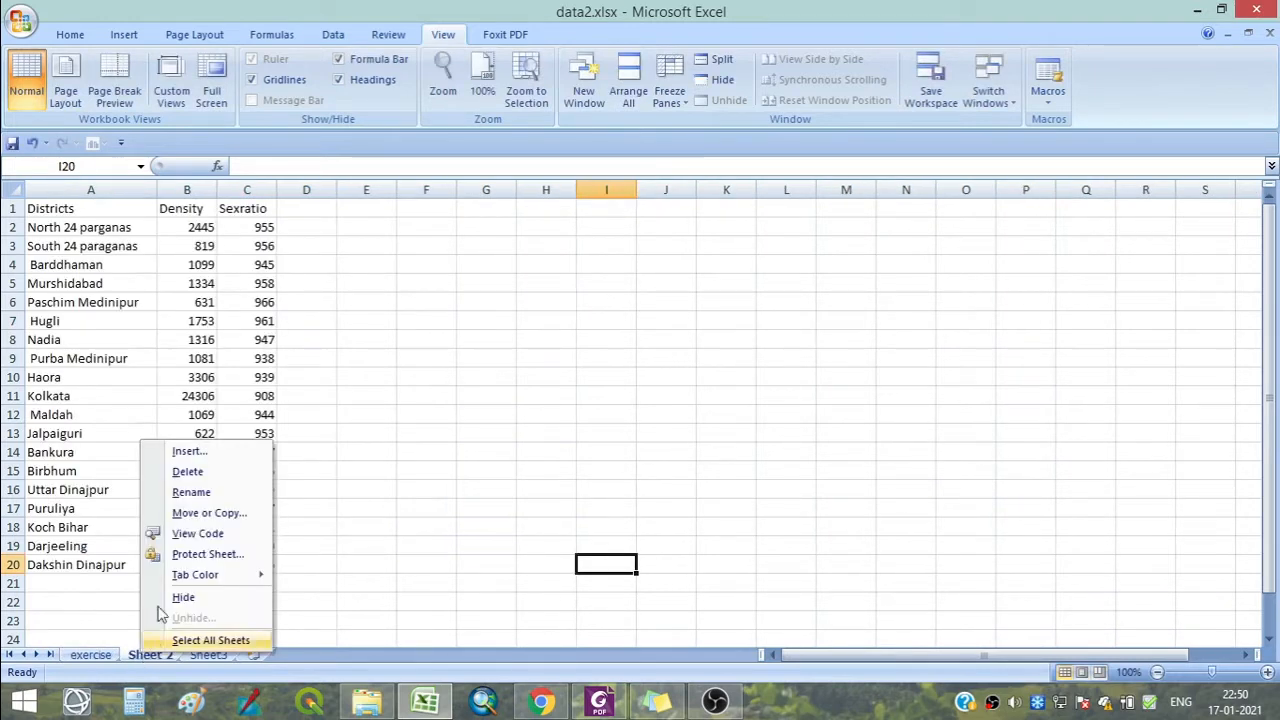
click(380, 306)
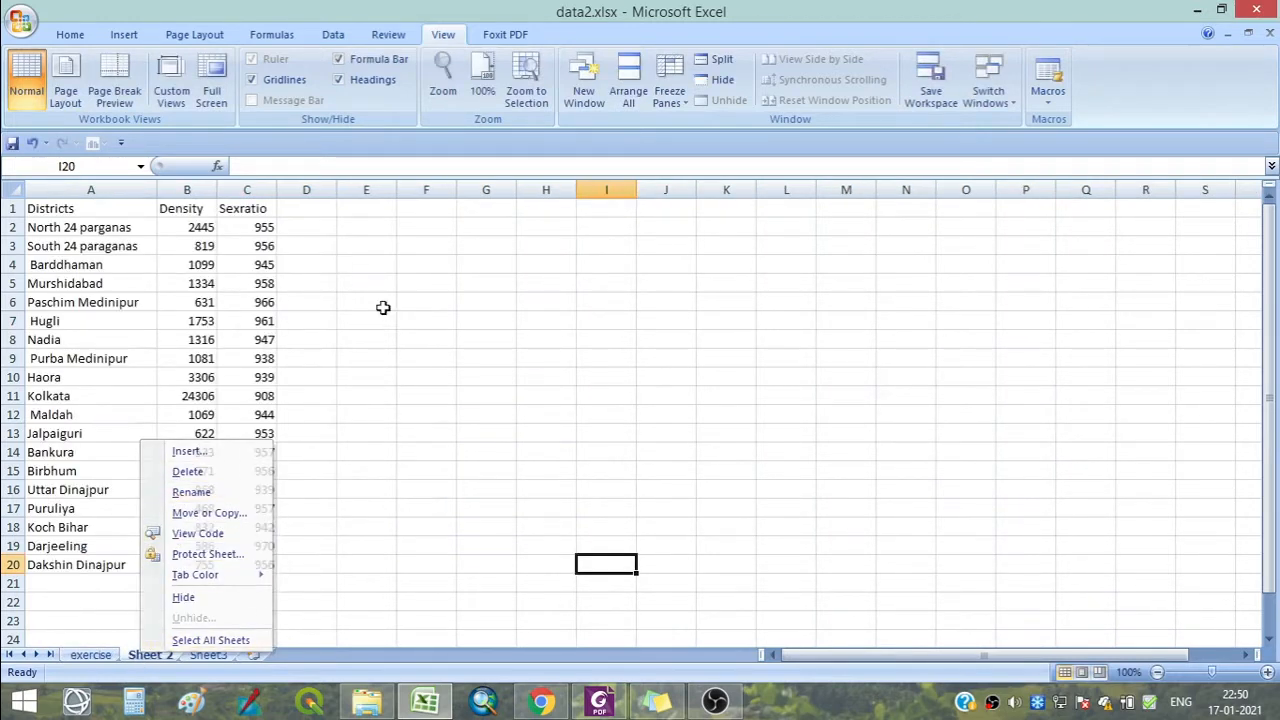
click(89, 655)
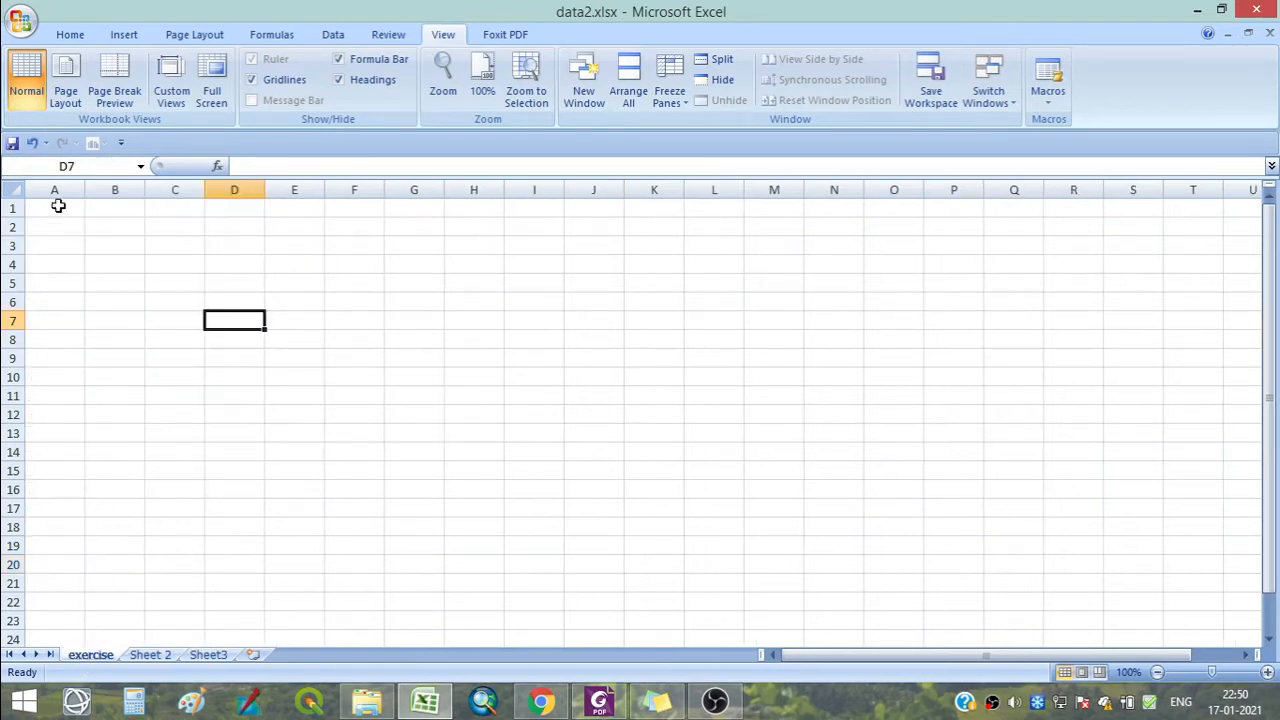
Enter the heading "District Name" in cell A1 of the exercise sheet.
click(70, 34)
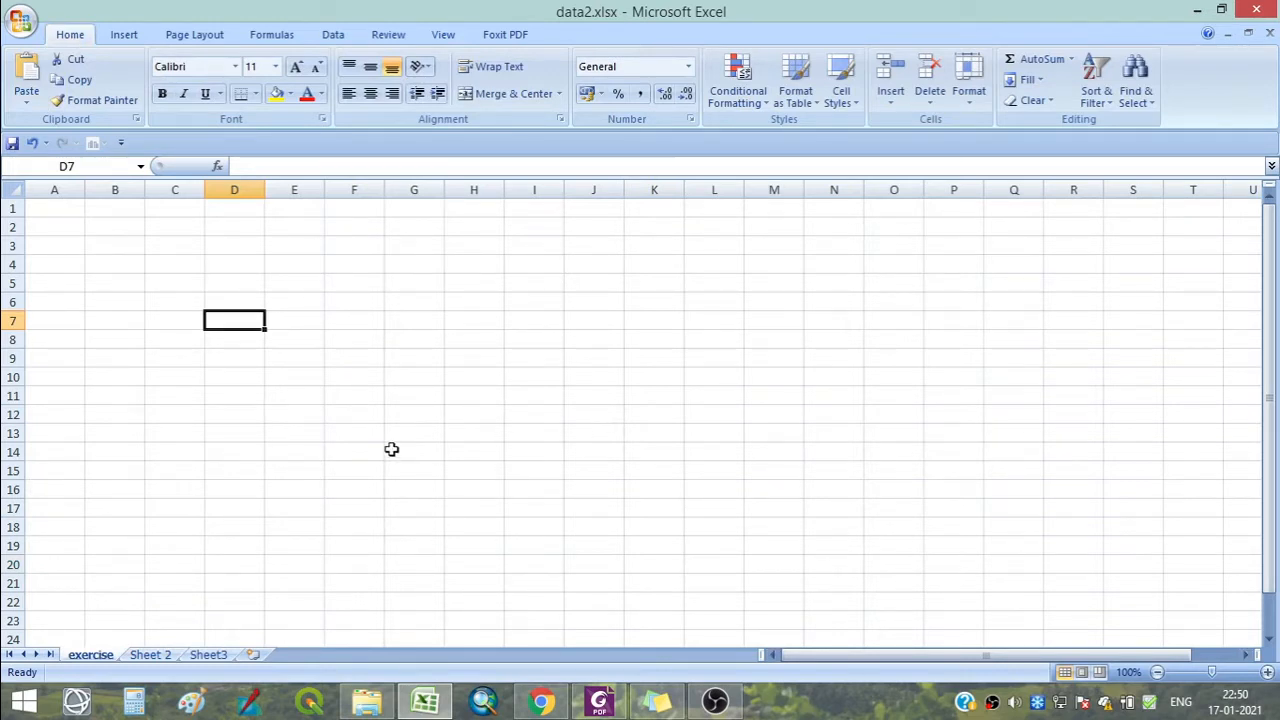
click(76, 208)
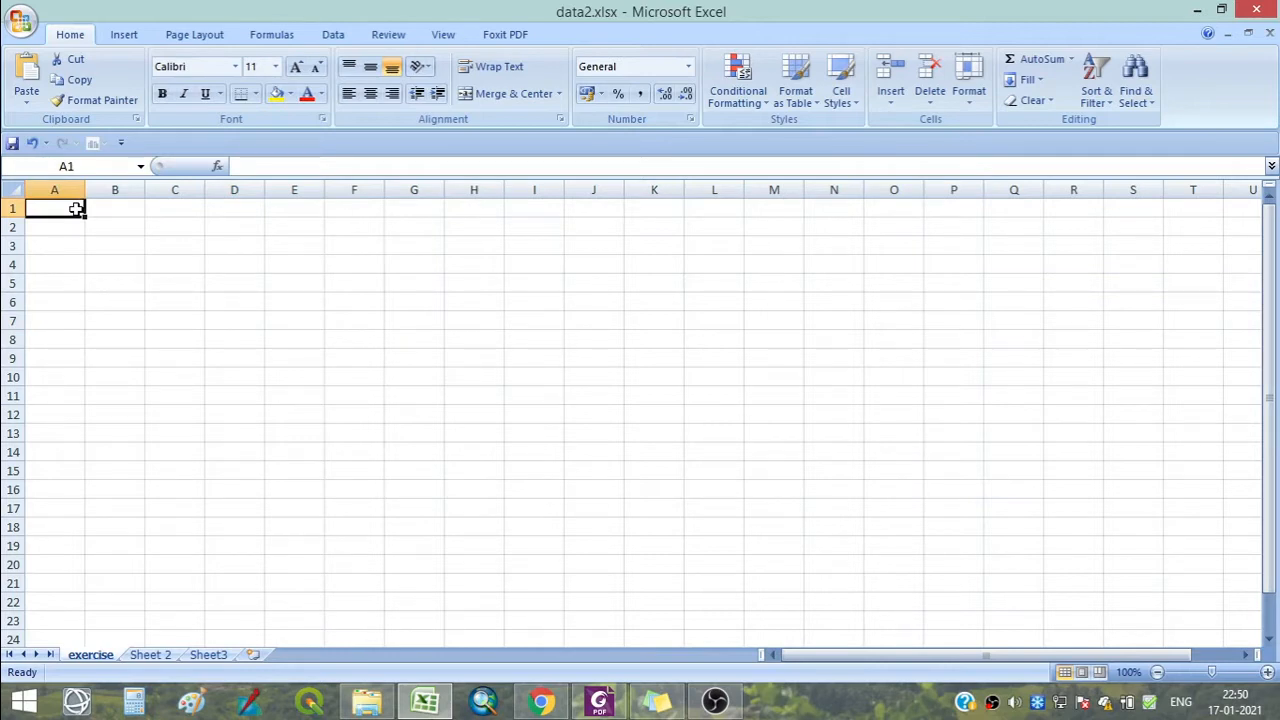
text(Districr)
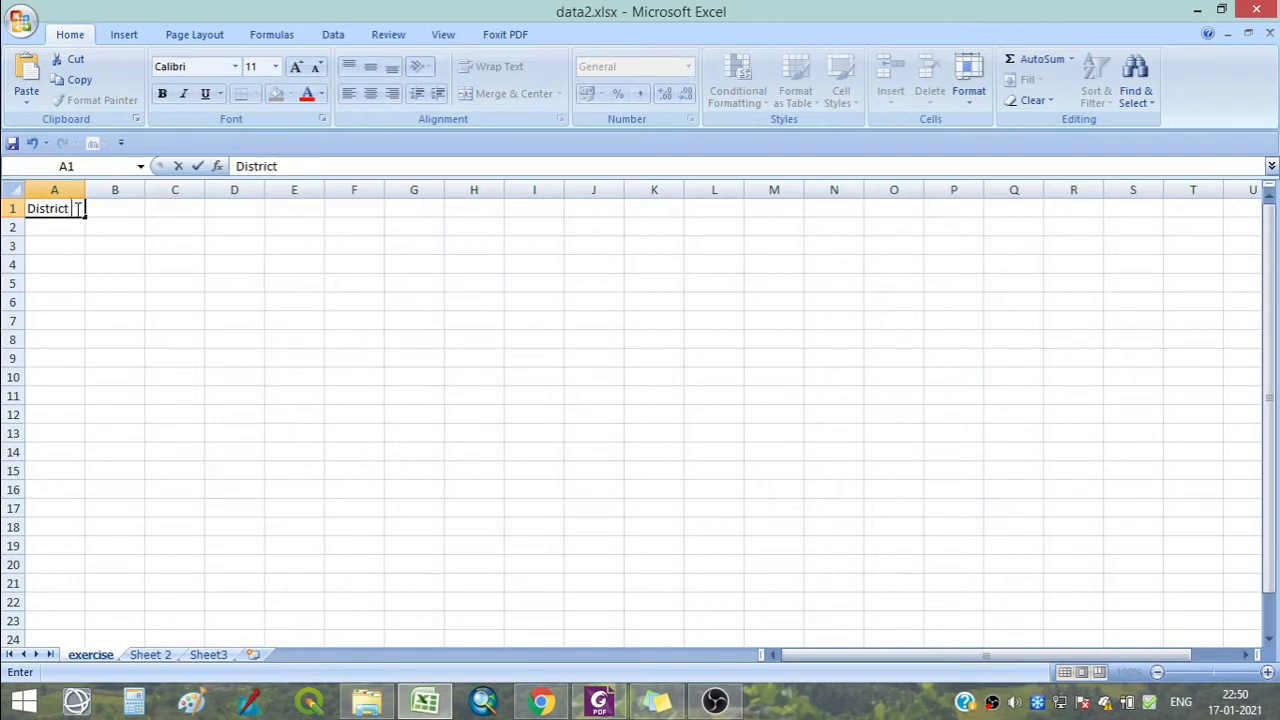
text(Name)
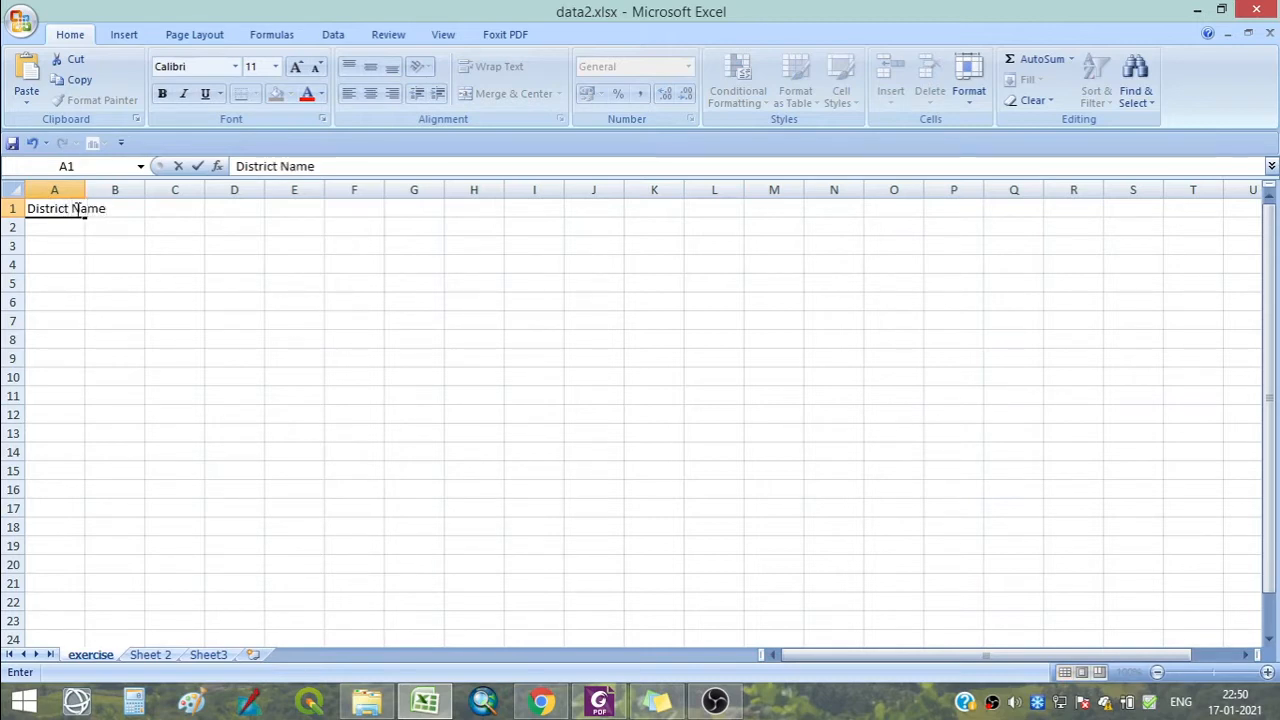
click(74, 246)
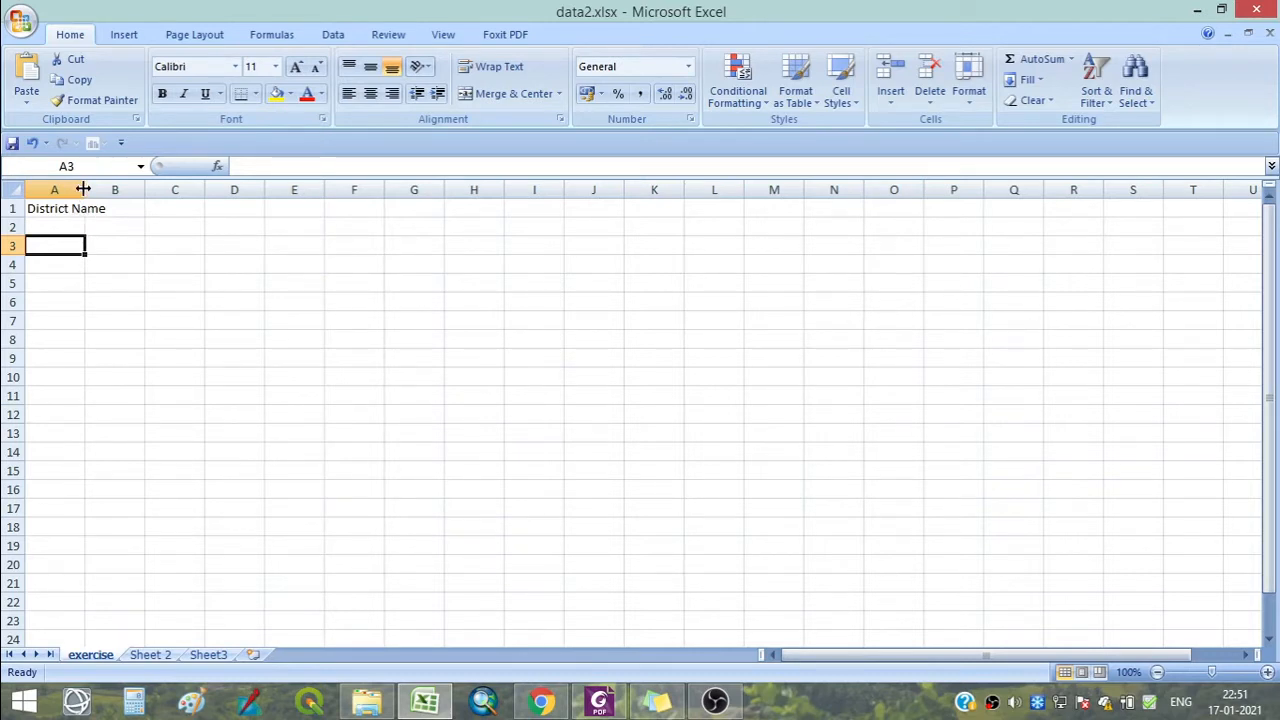
Auto-fit column A to its District Name heading, undoing a first manual widening of the column.
drag(83, 189, 127, 189)
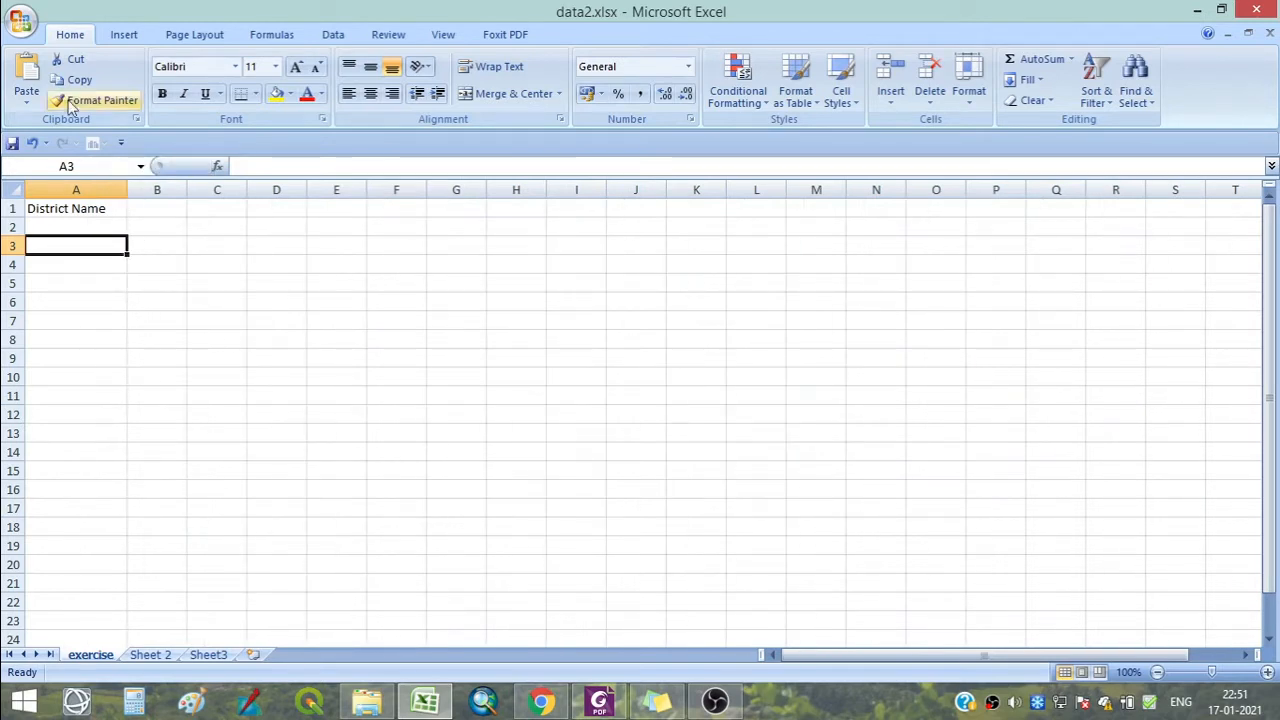
click(32, 142)
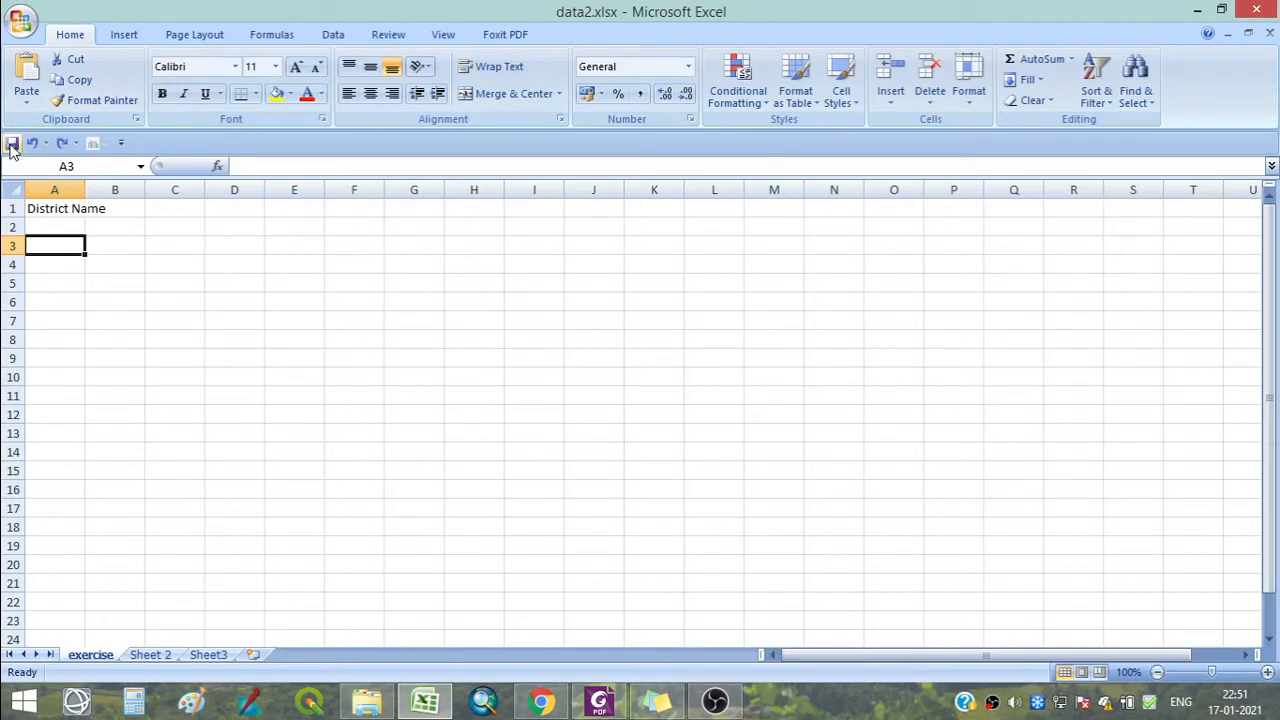
double_click(86, 190)
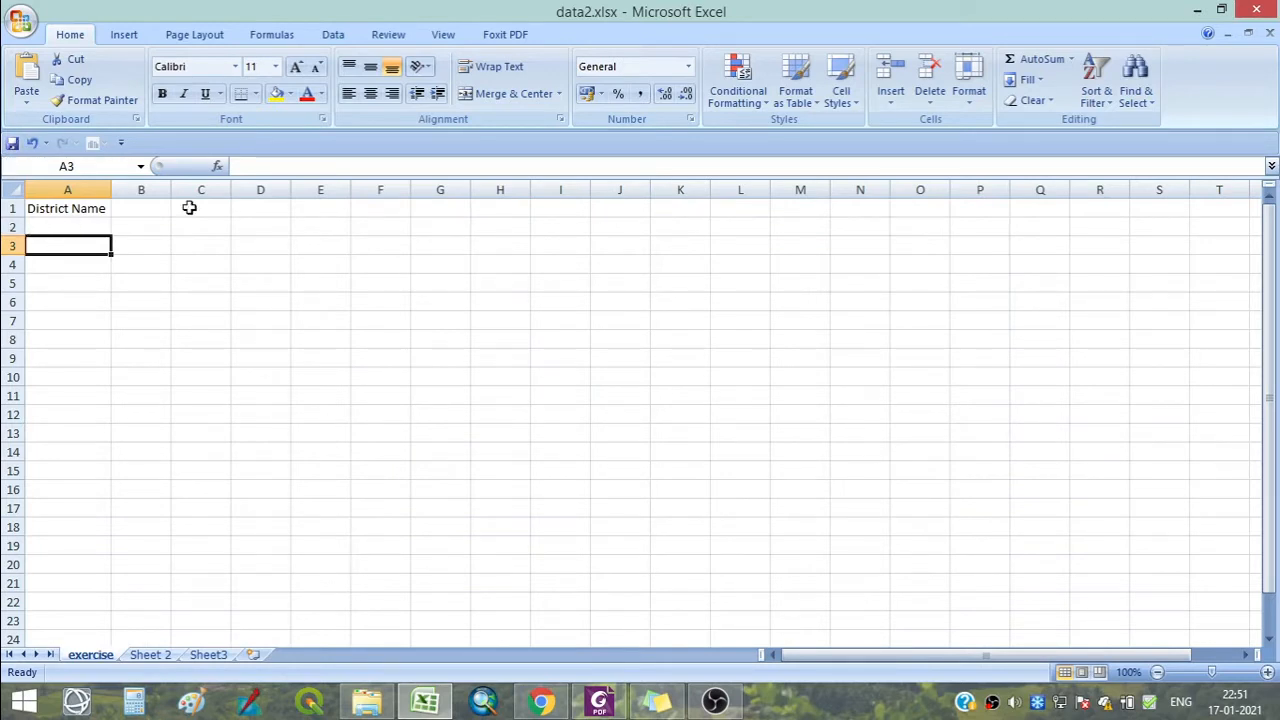
Enter the heading "Population" in cell B1 and widen column B so the heading fits.
click(135, 207)
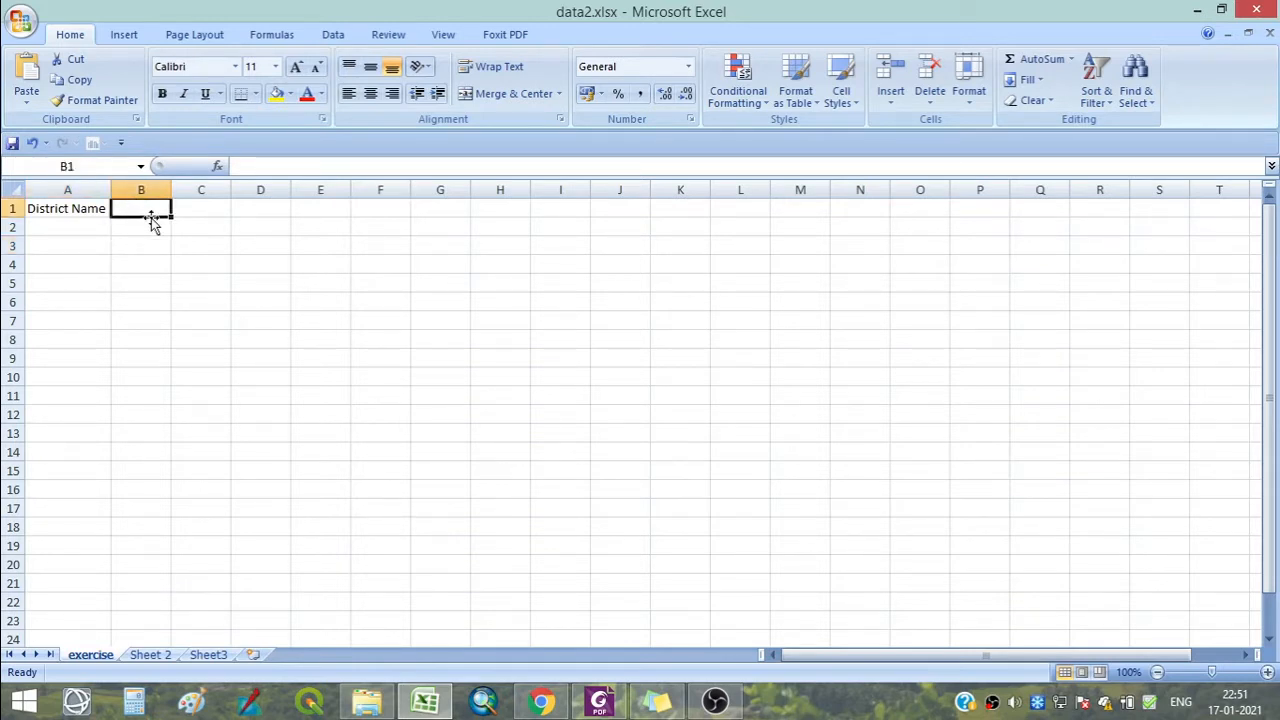
text(Pop)
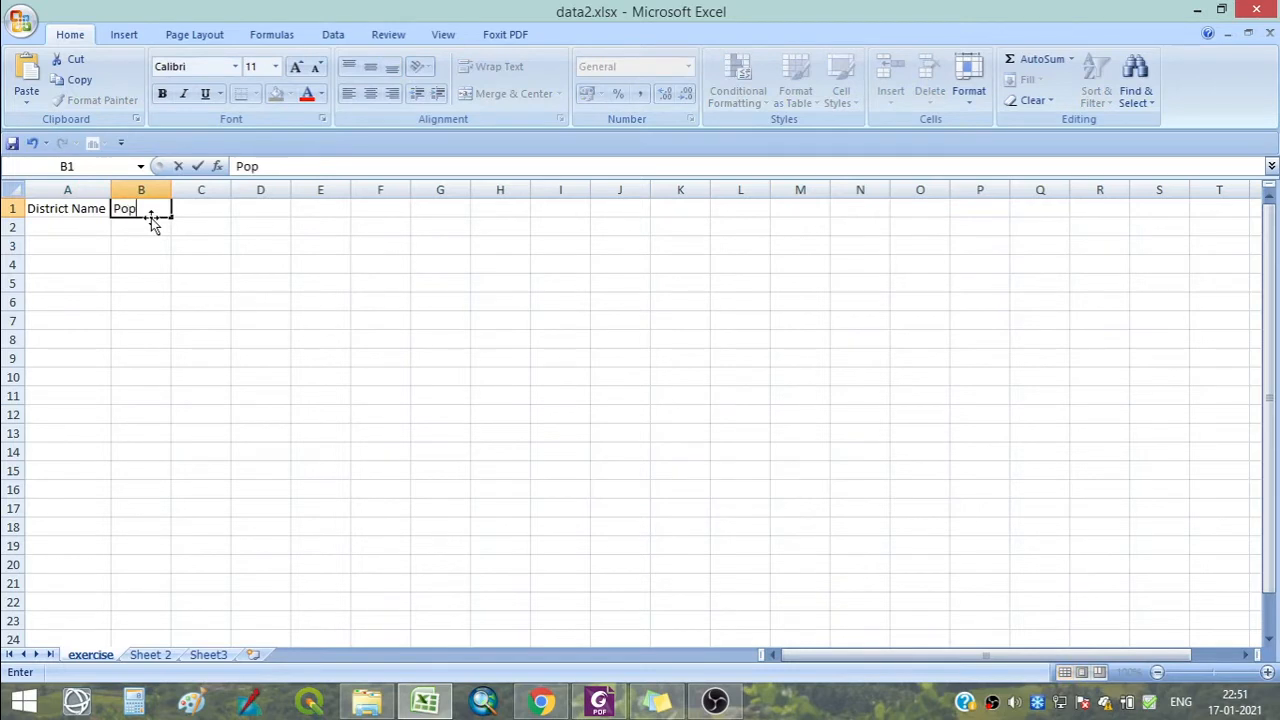
text(ulation)
click(151, 289)
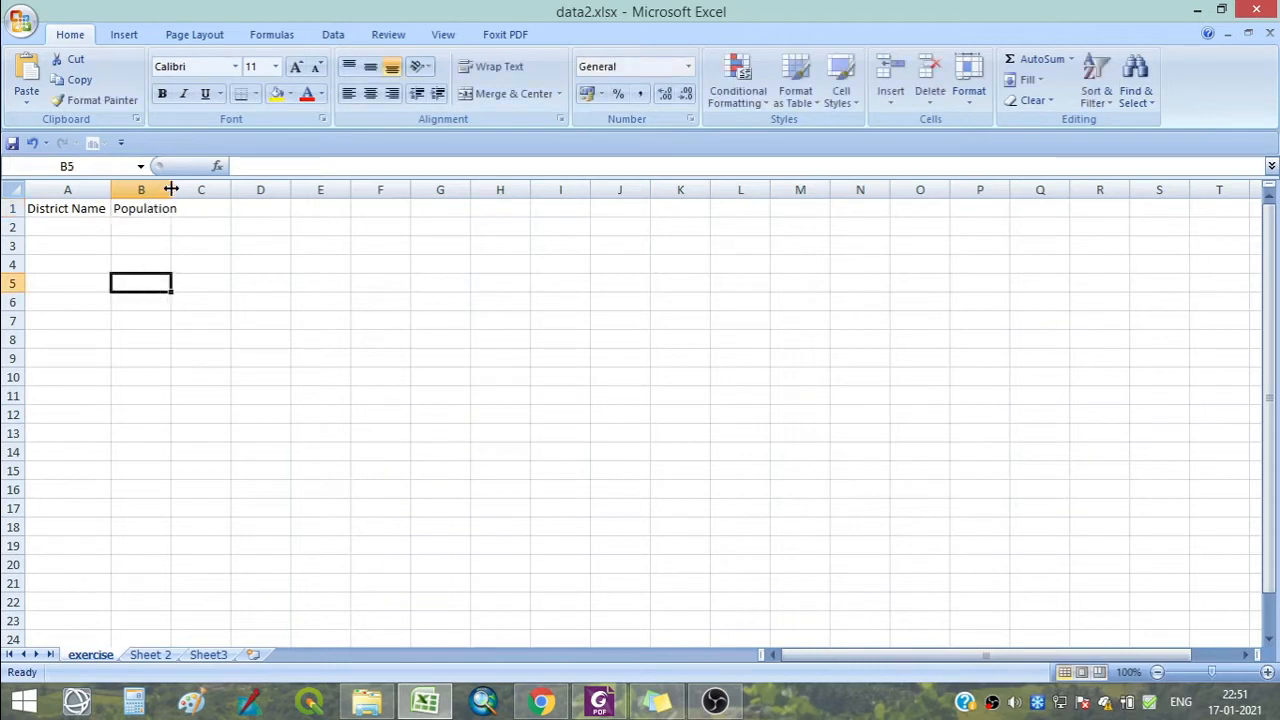
drag(171, 189, 197, 188)
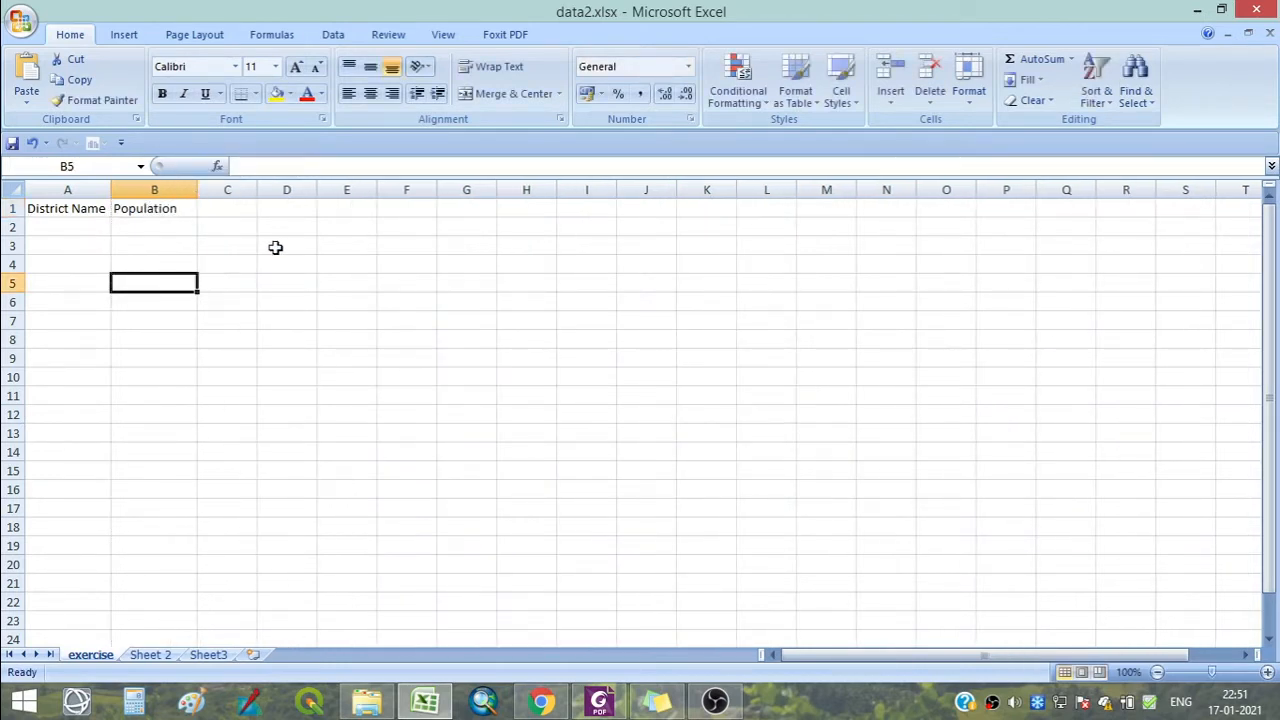
Enter 1, 2 and 3 in cells A2 to A4 and fill the number series down to 15 in cell A16.
click(90, 225)
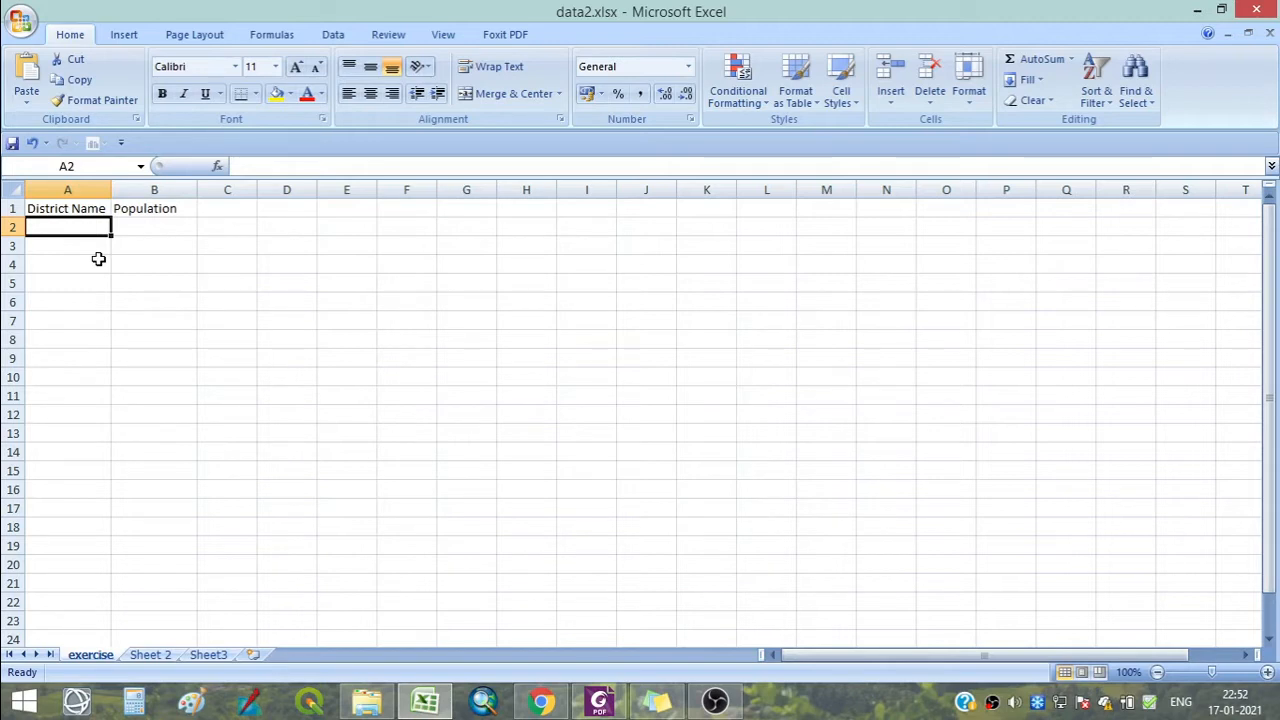
text(1)
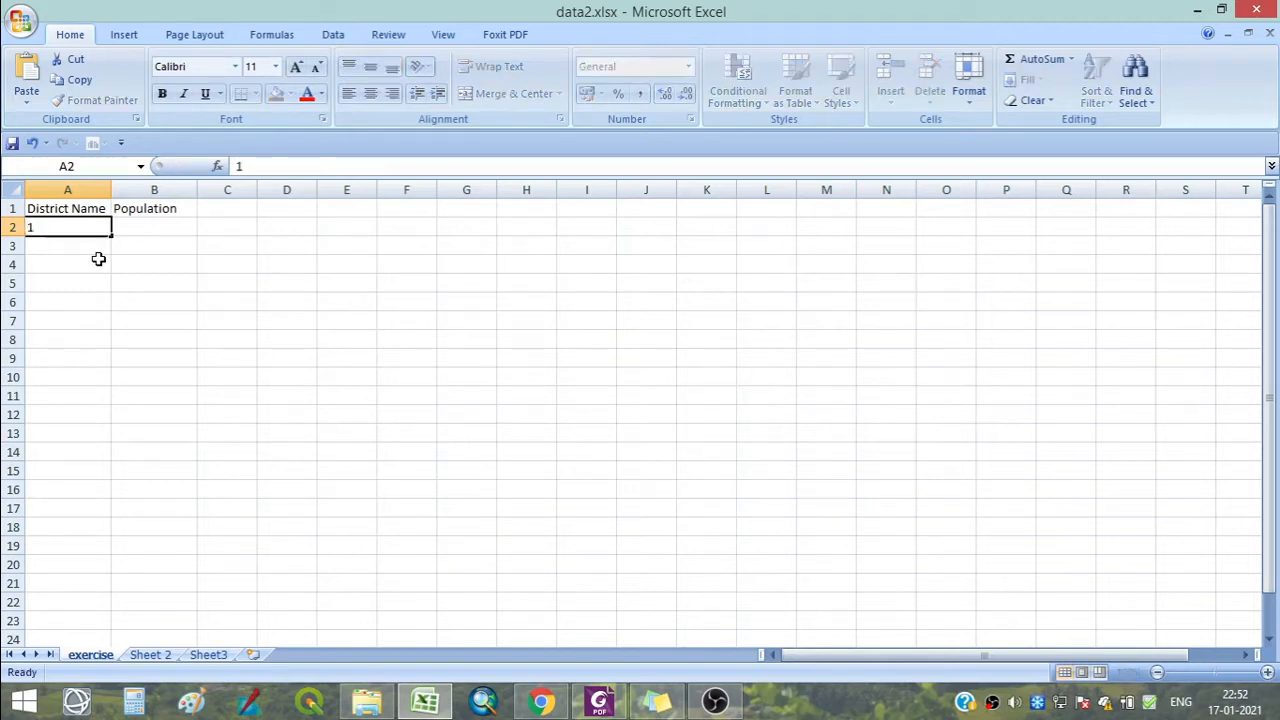
key(Return)
text(2)
key(Return)
text(3)
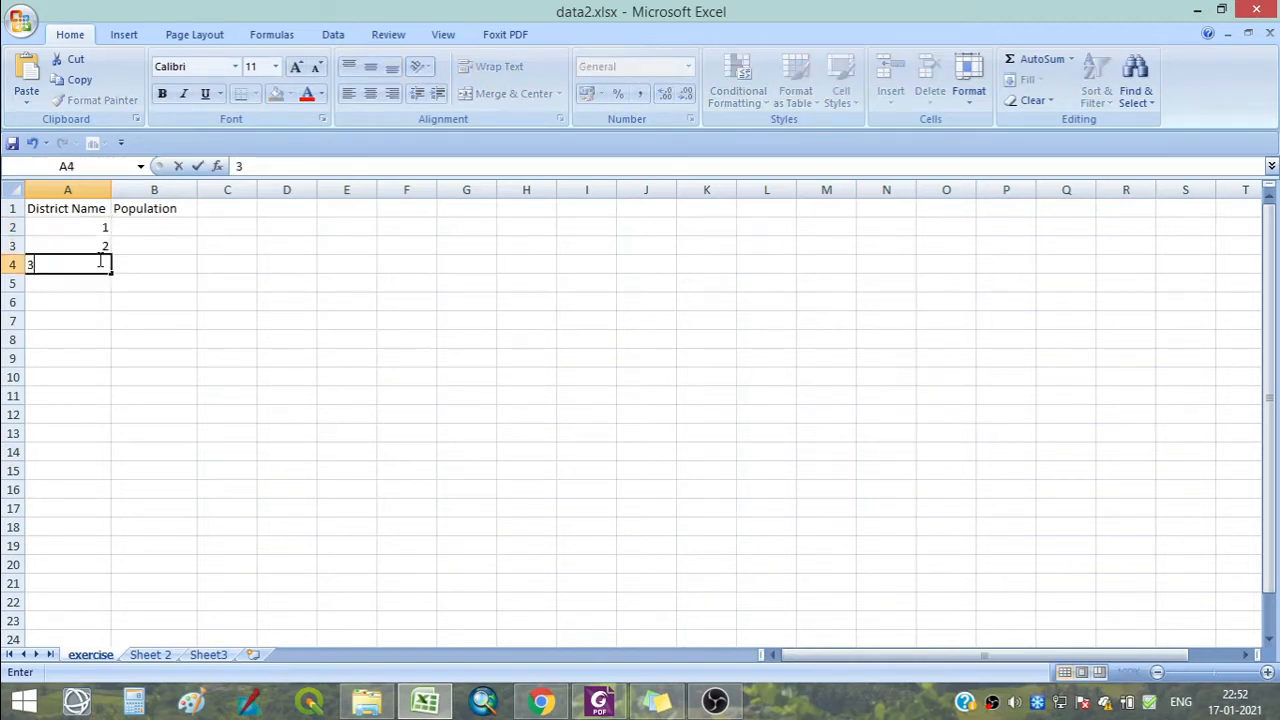
click(90, 355)
drag(83, 229, 85, 265)
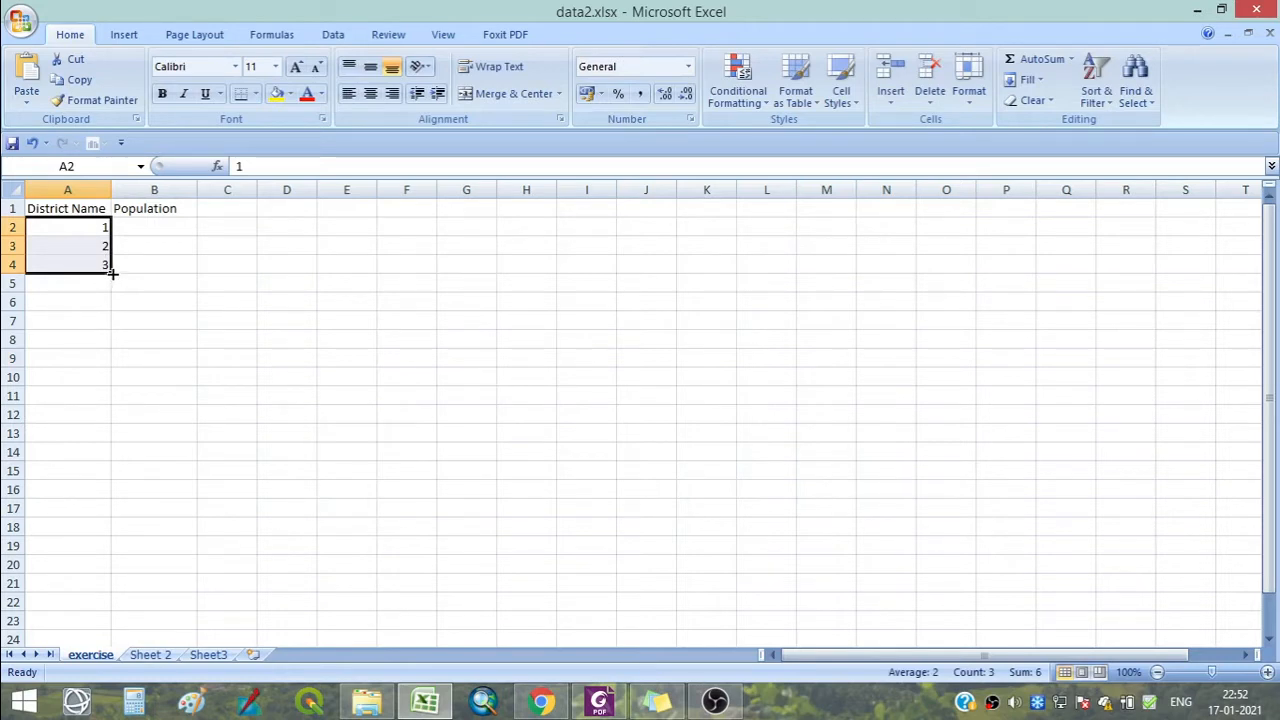
drag(112, 272, 94, 503)
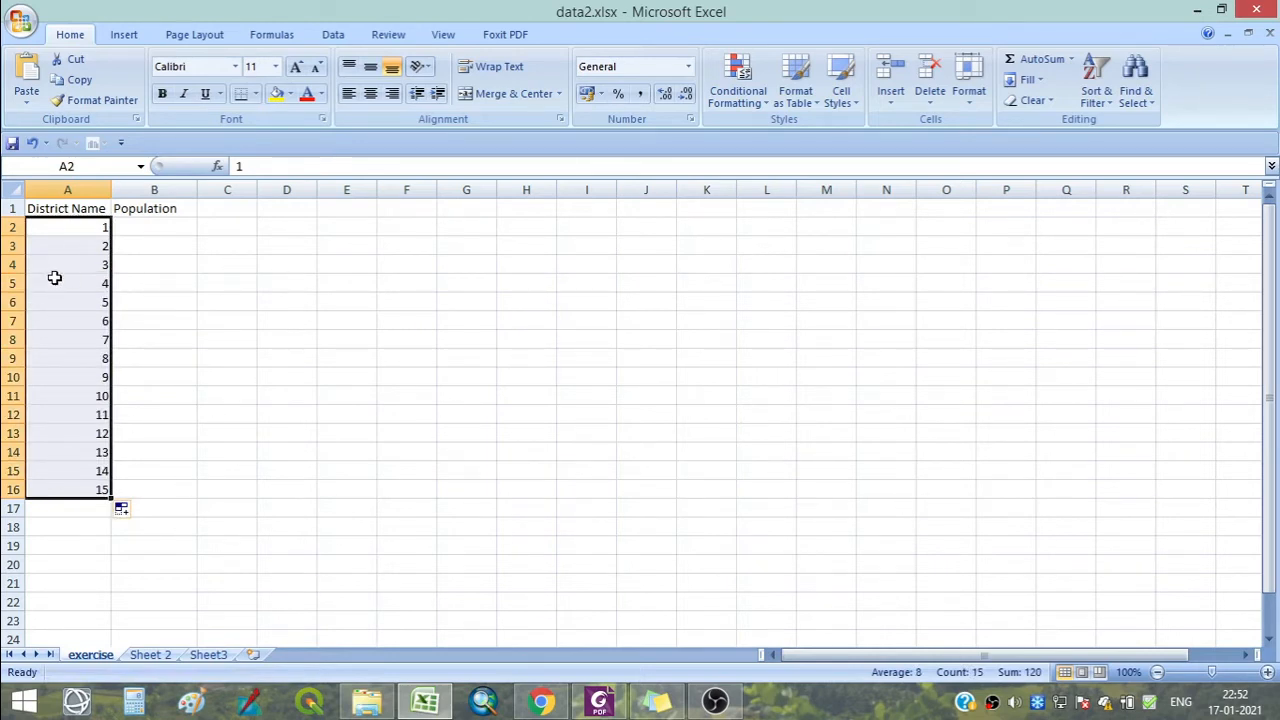
Enter "Monday" in B2 and "TuesdAY" in B3, and fill the weekday series down to cell B16.
click(138, 226)
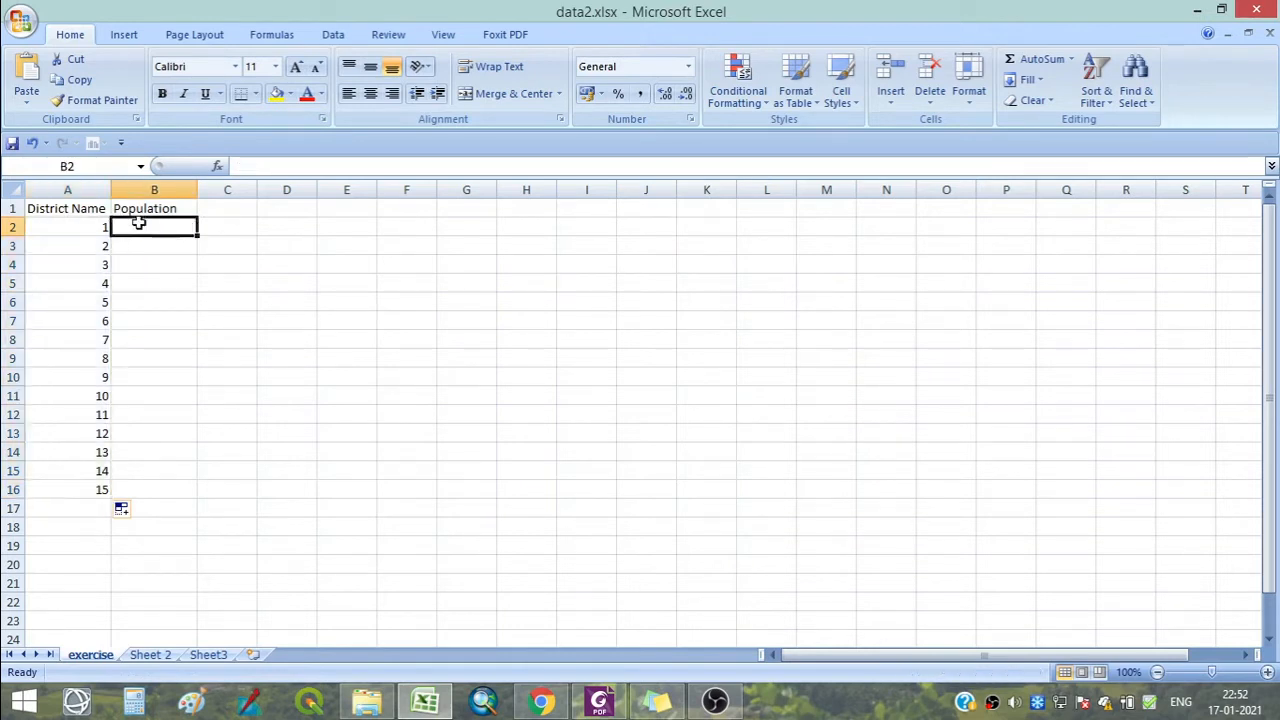
text(Mon)
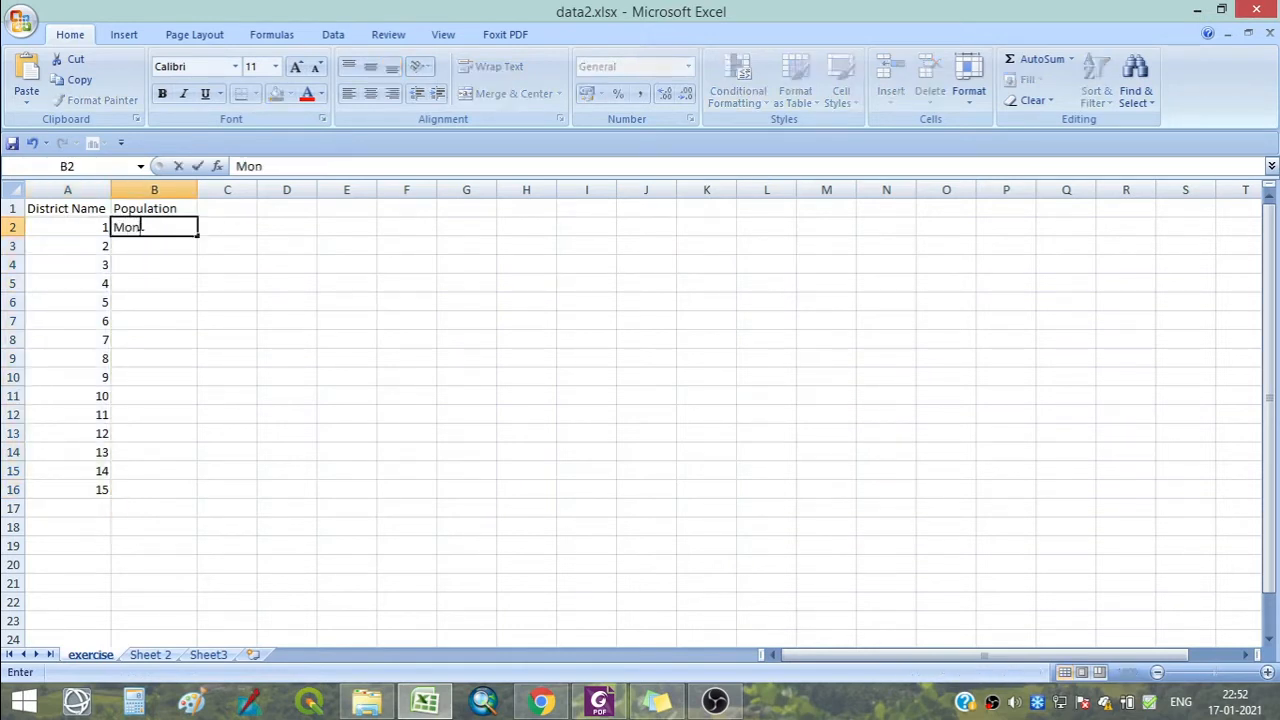
text(day)
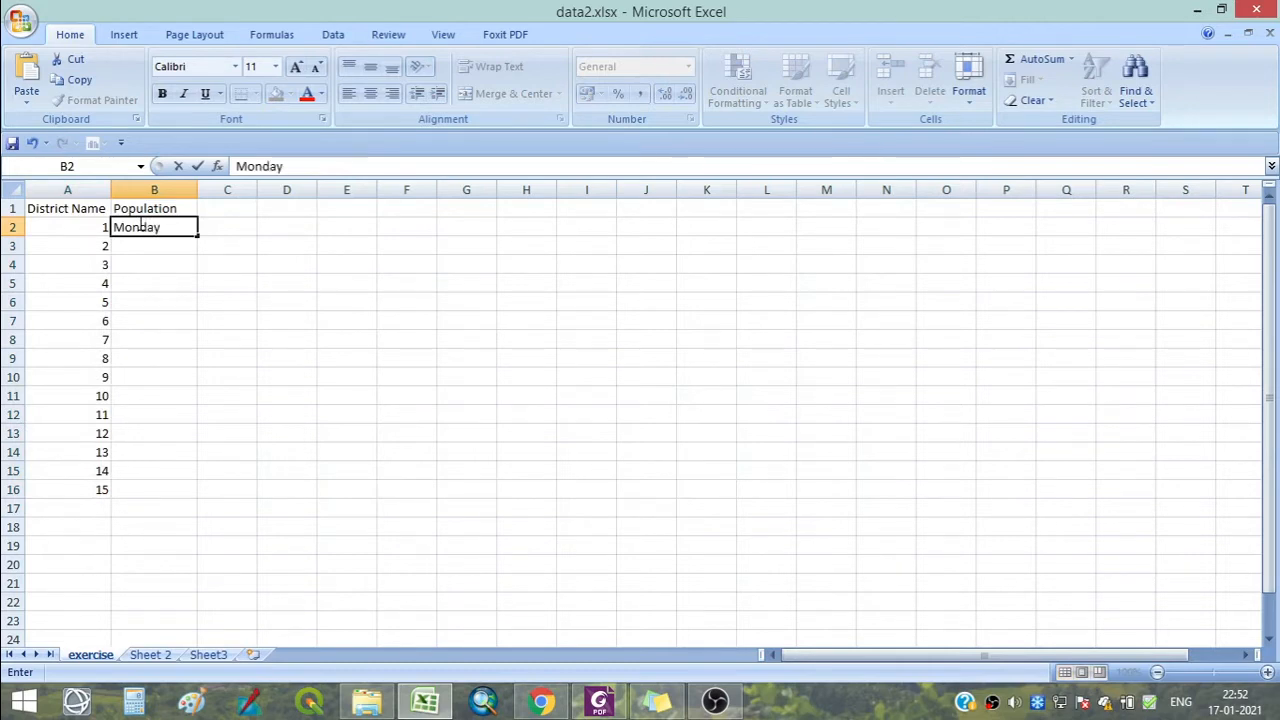
key(Return)
text(T)
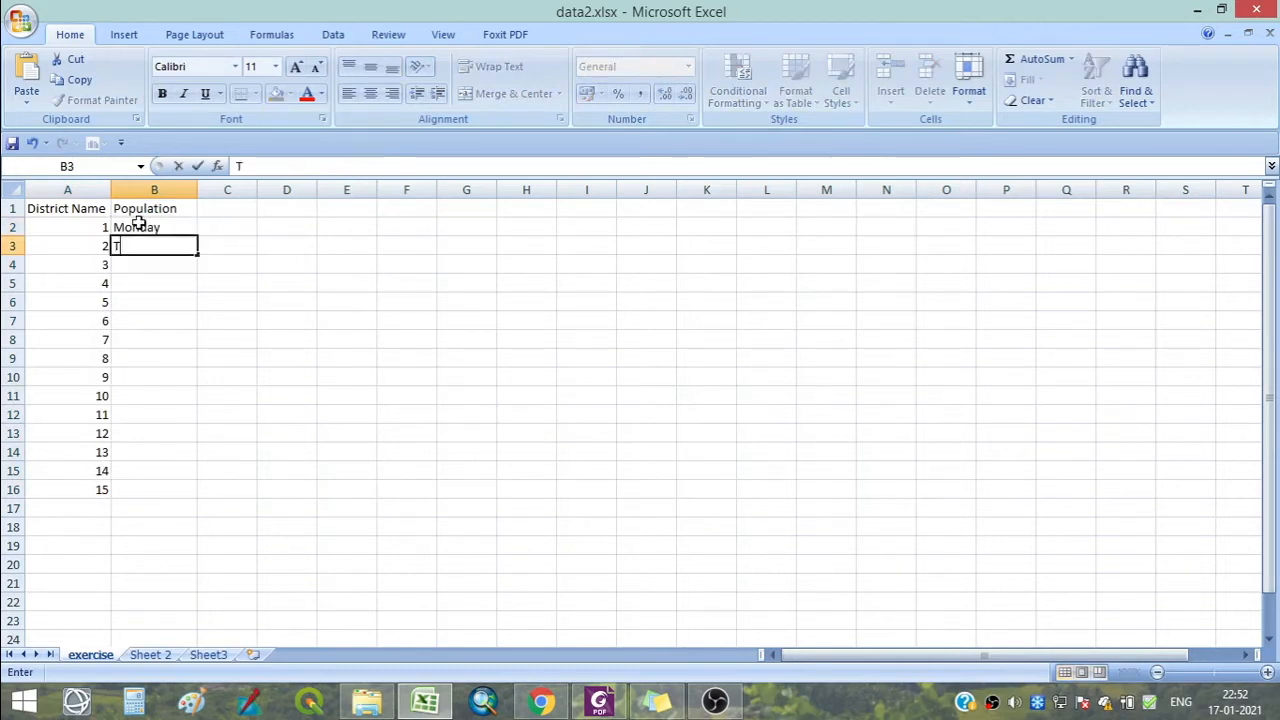
text(uesdAY)
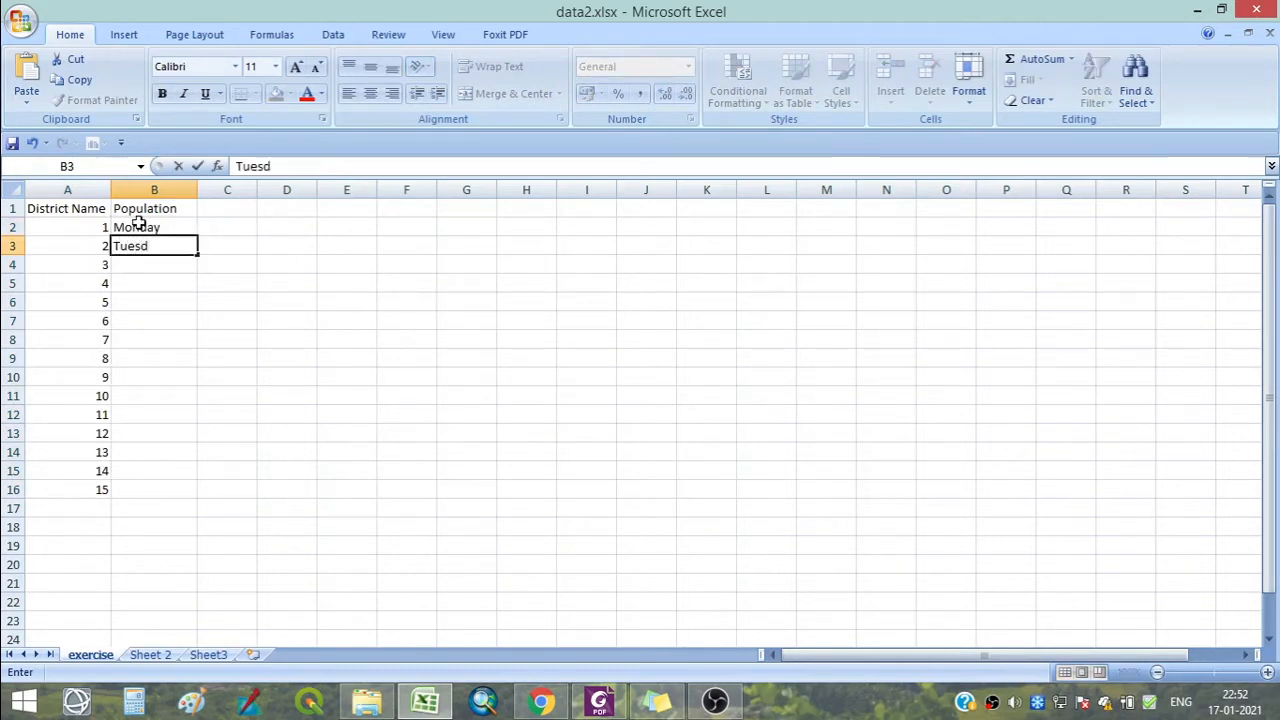
key(Return)
key(Return)
key(Return)
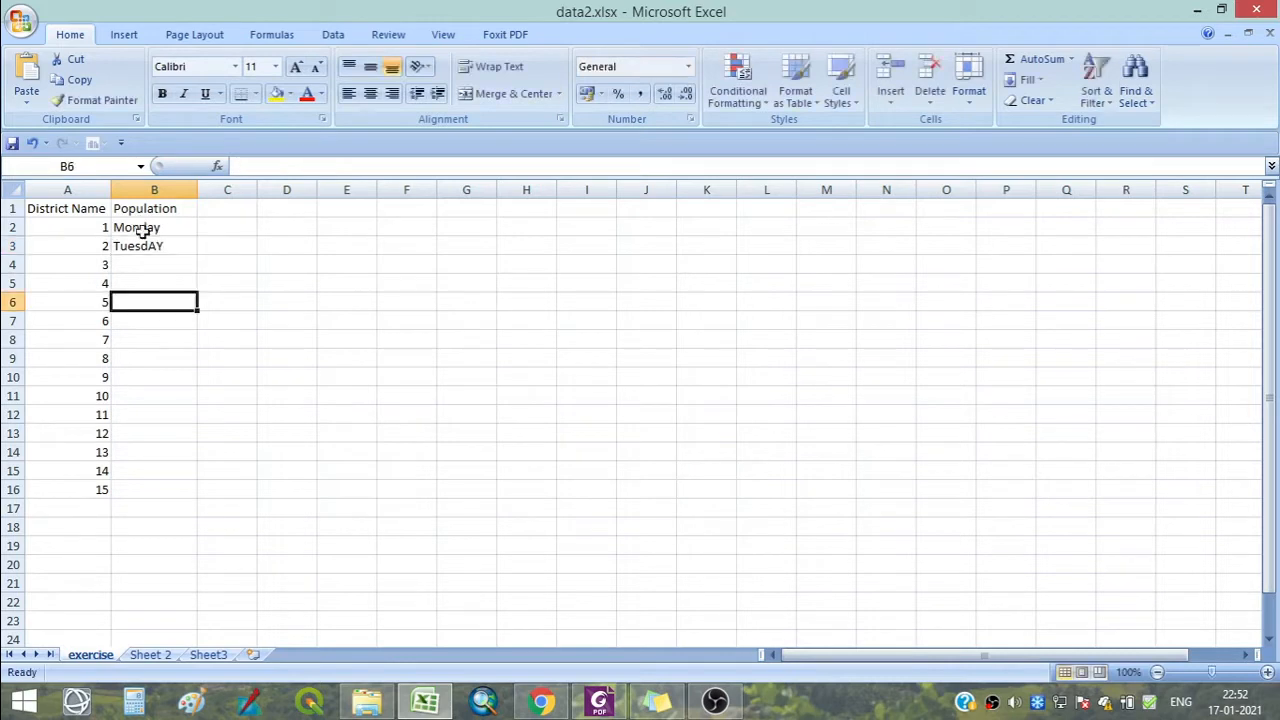
drag(140, 228, 177, 491)
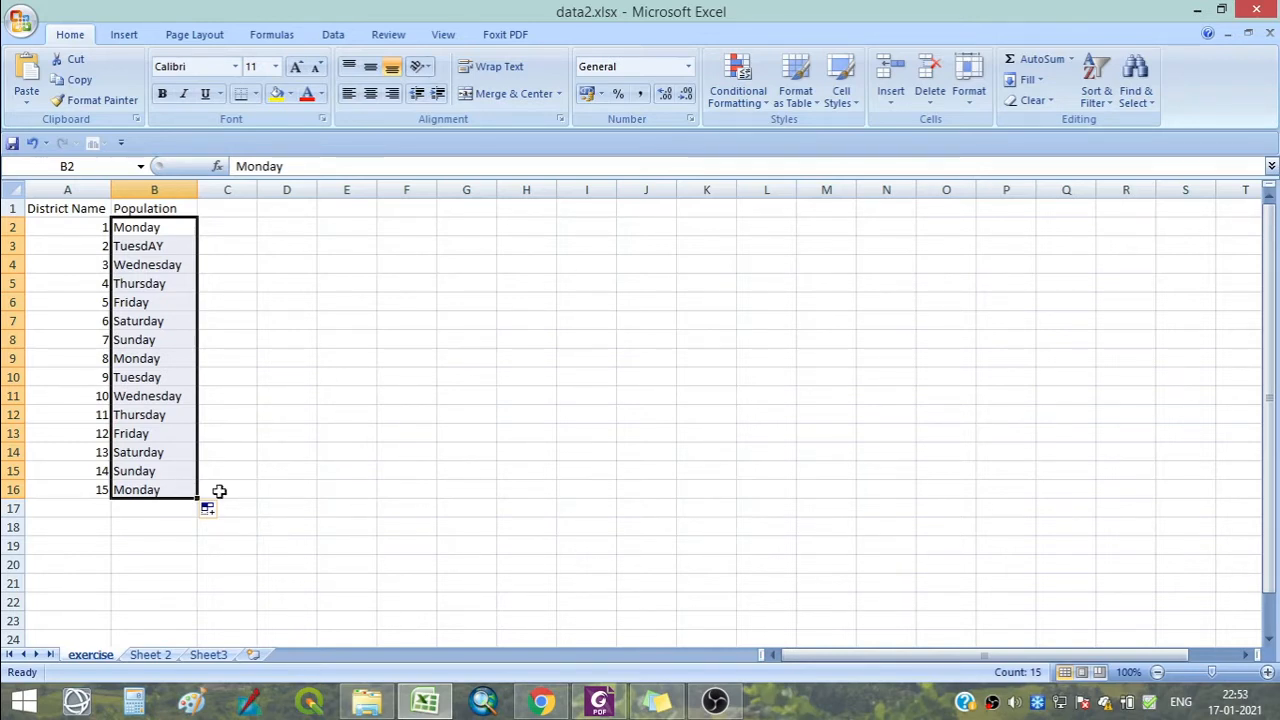
Clear the contents of cells A1 to C16 on the exercise sheet.
drag(214, 491, 33, 209)
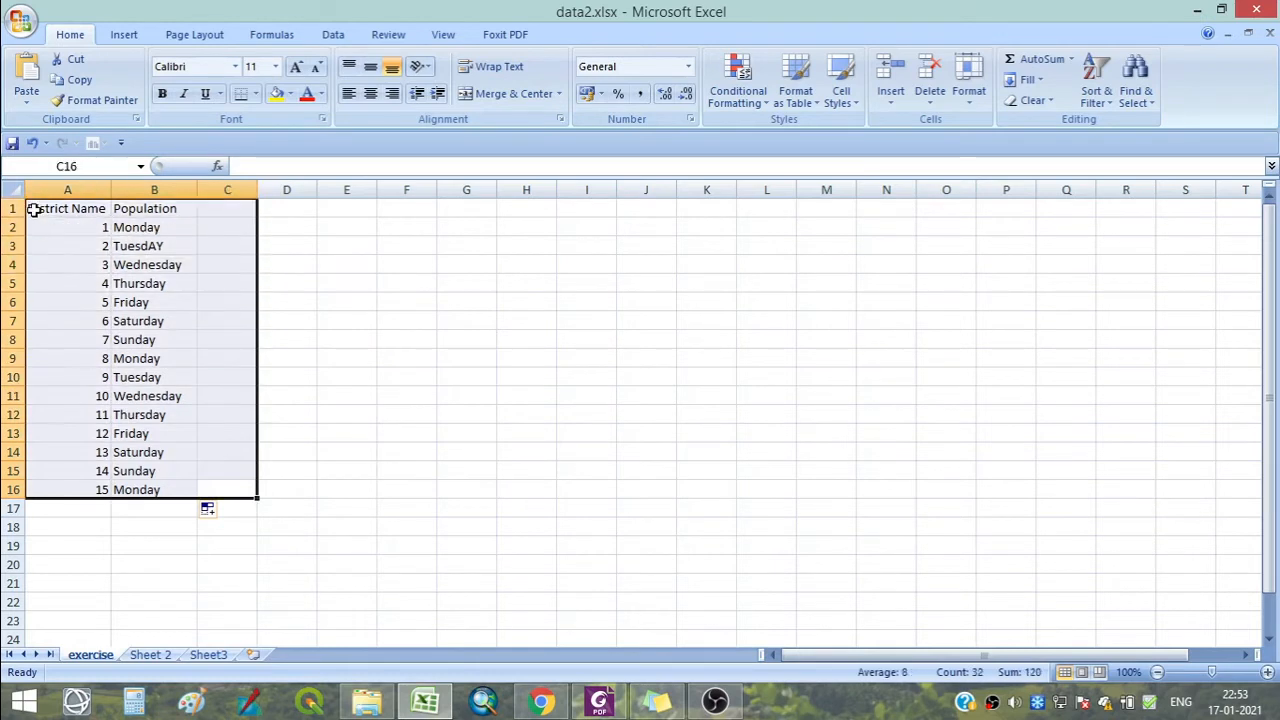
key(Delete)
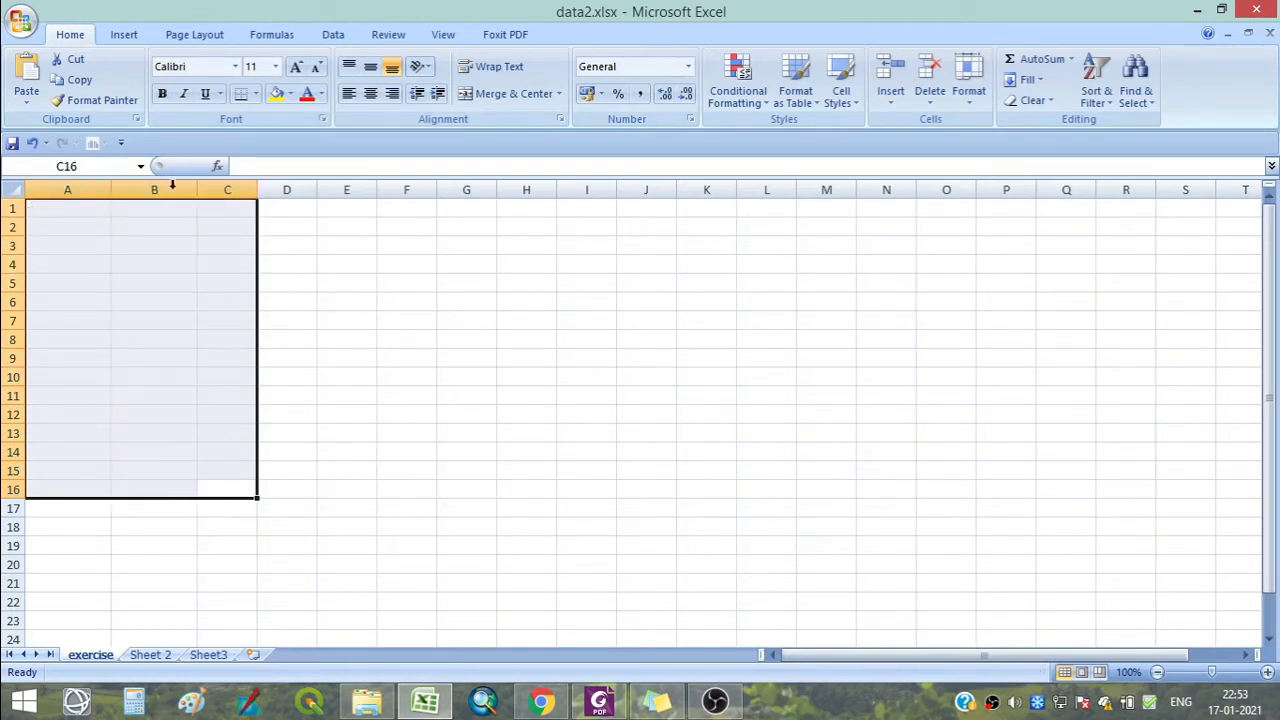
click(101, 264)
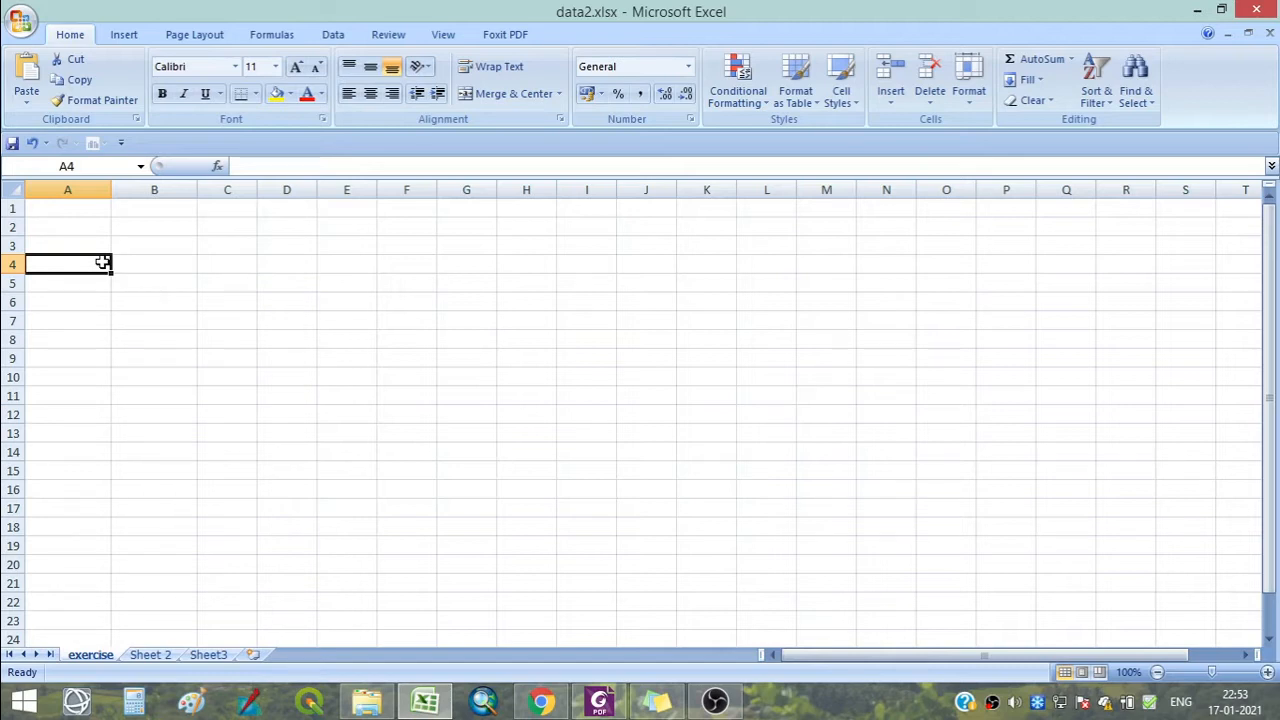
Go to Sheet 2 and look over its table of district names, density and sex ratio.
click(151, 655)
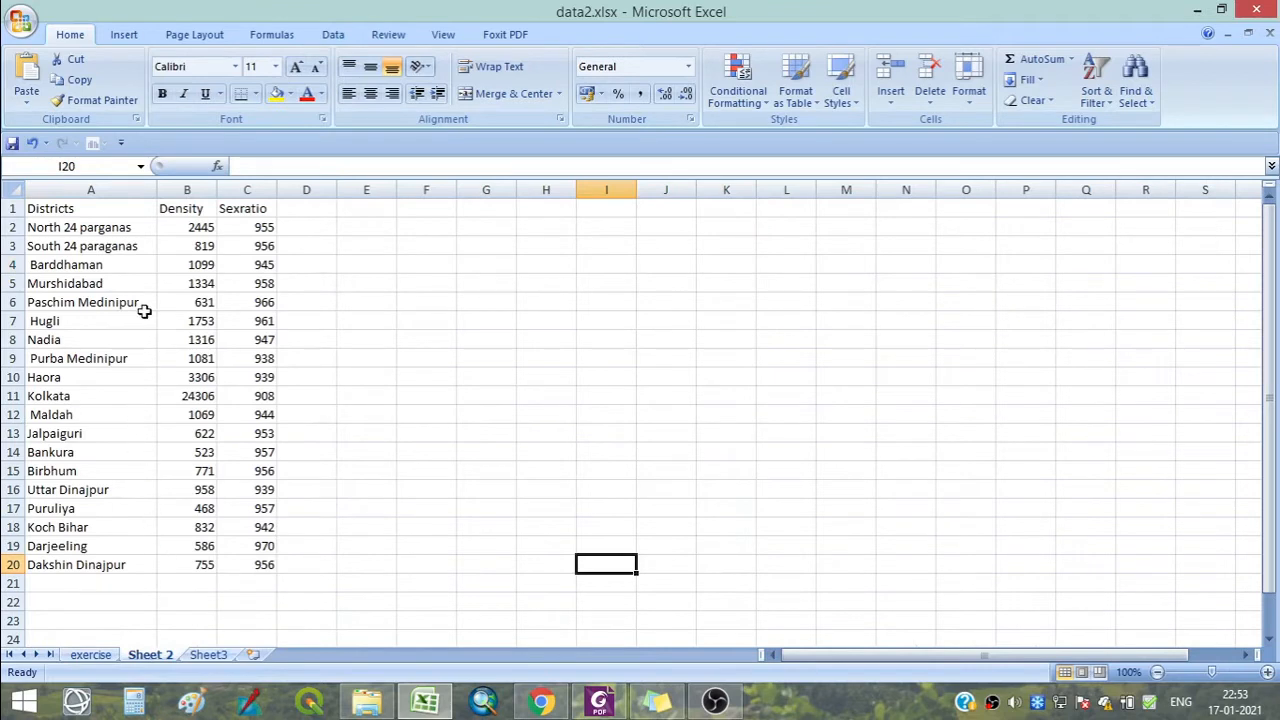
click(137, 411)
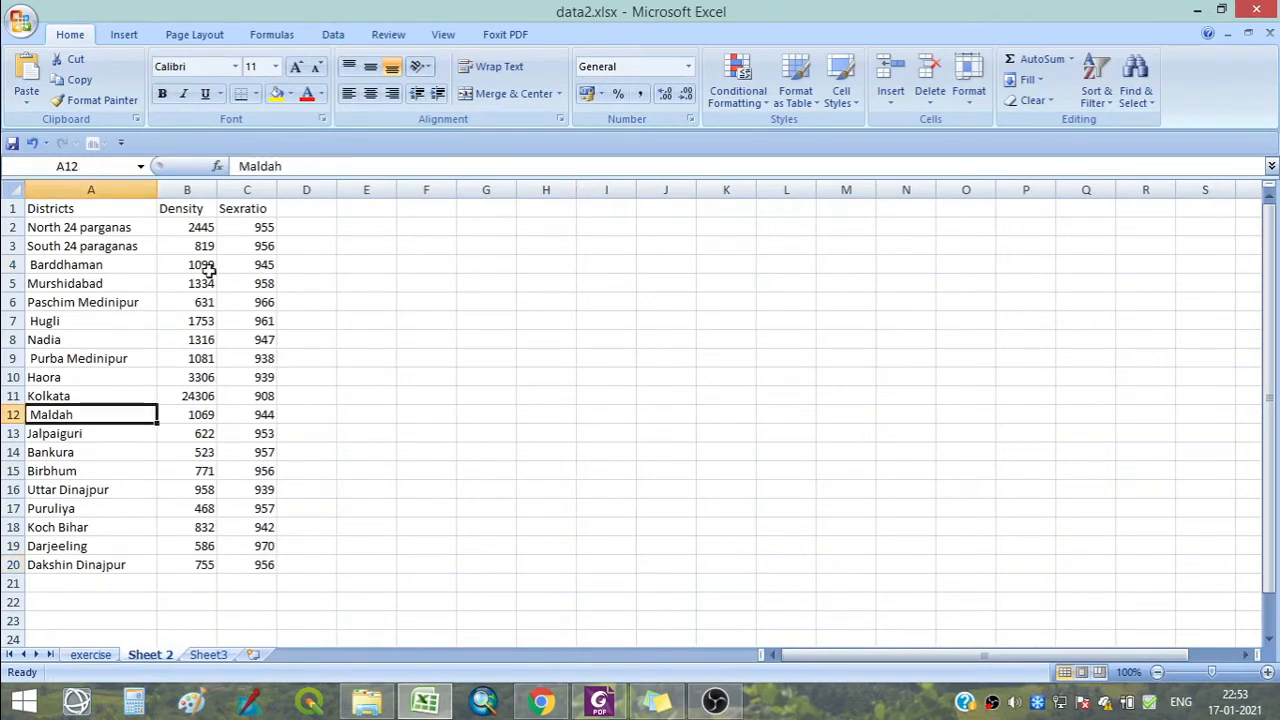
click(401, 356)
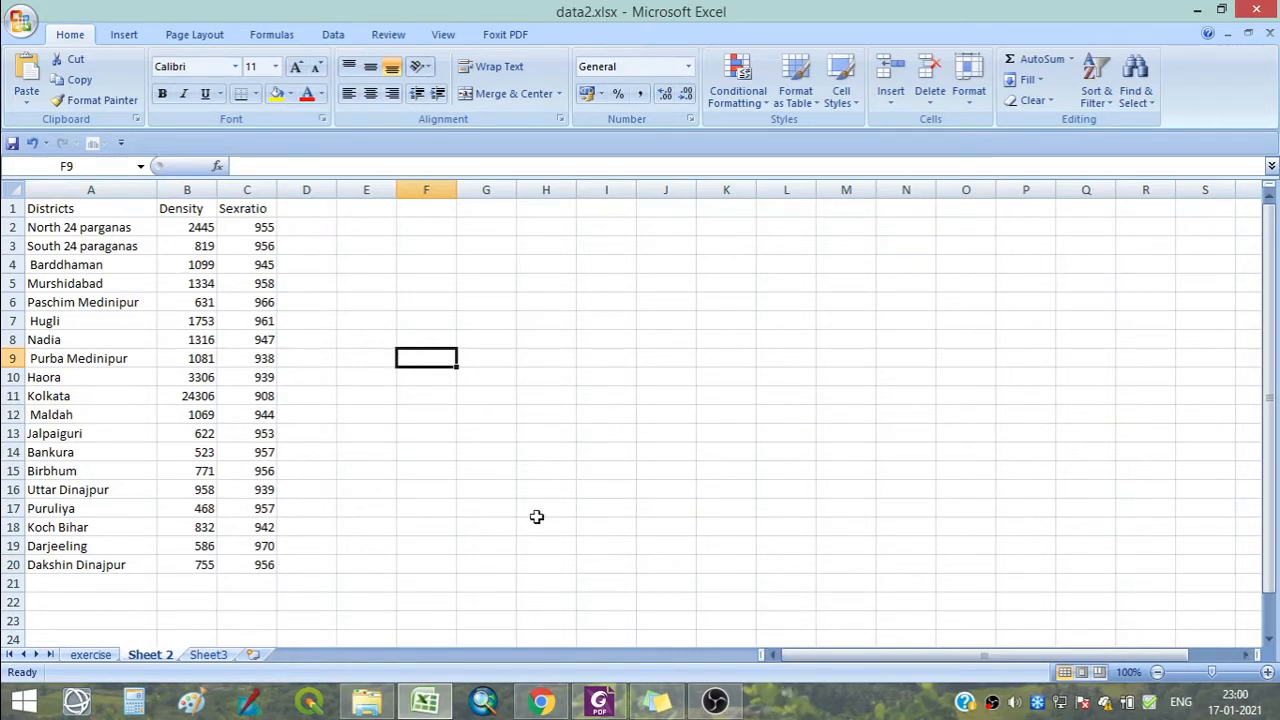
click(946, 394)
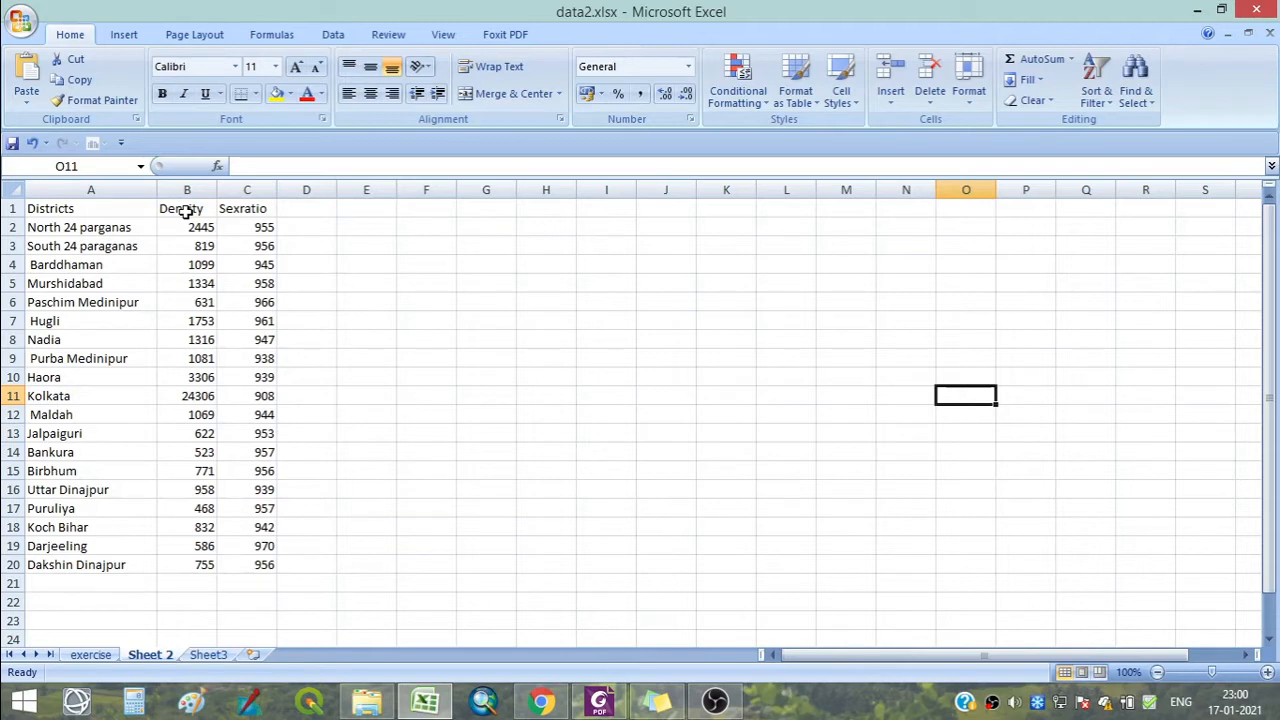
drag(103, 222, 126, 564)
click(346, 468)
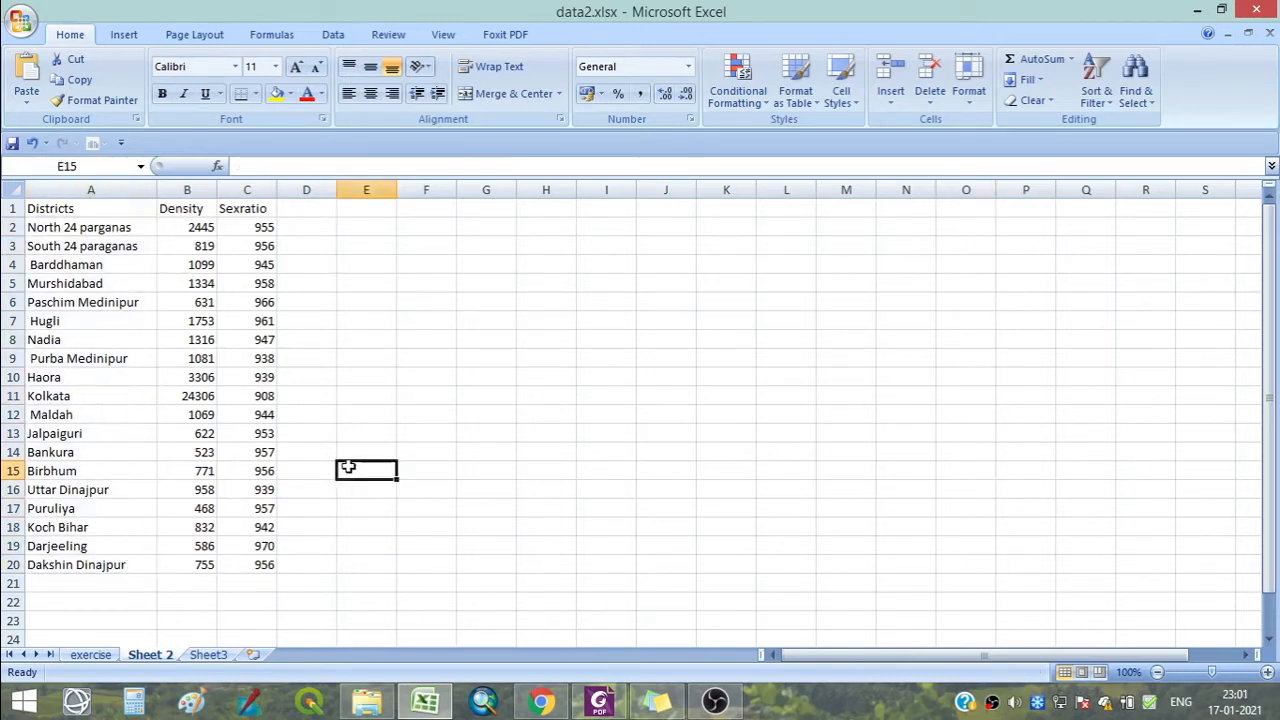
Examine the Sexratio column on Sheet 2 and the rows below the district table.
click(300, 232)
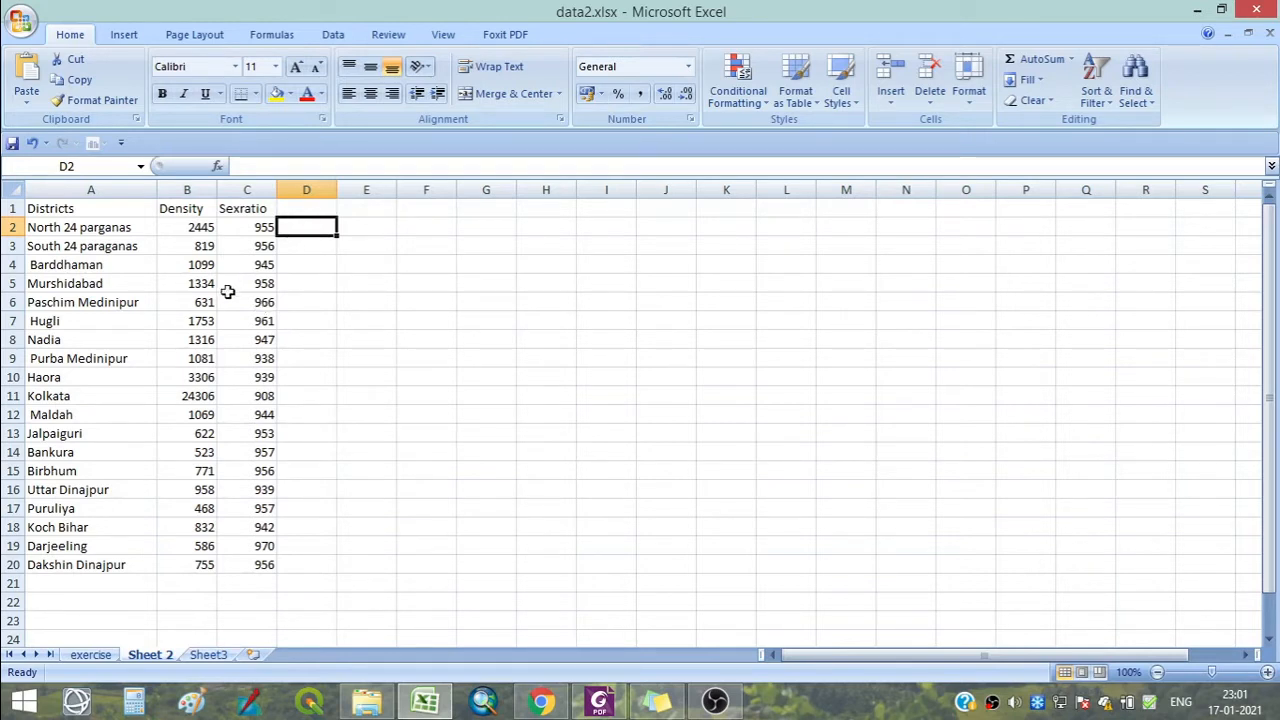
drag(251, 225, 257, 636)
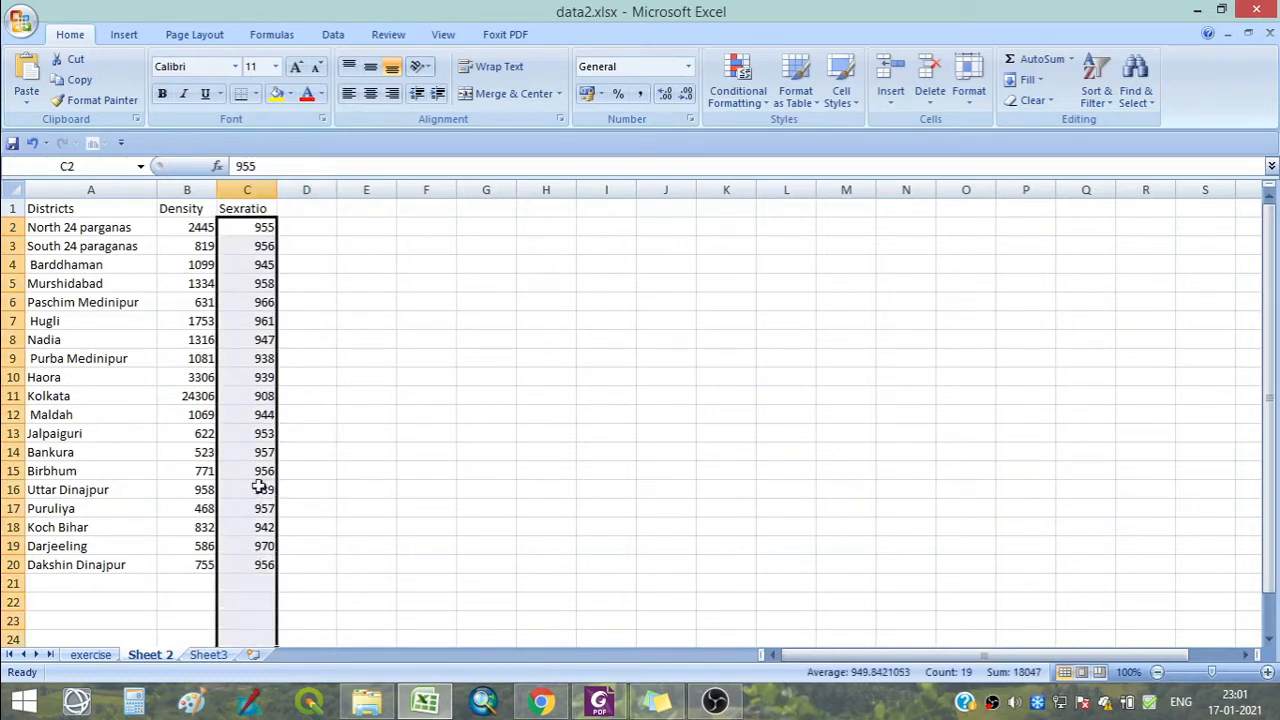
scroll(253, 465, down, 4)
scroll(253, 470, down, 20)
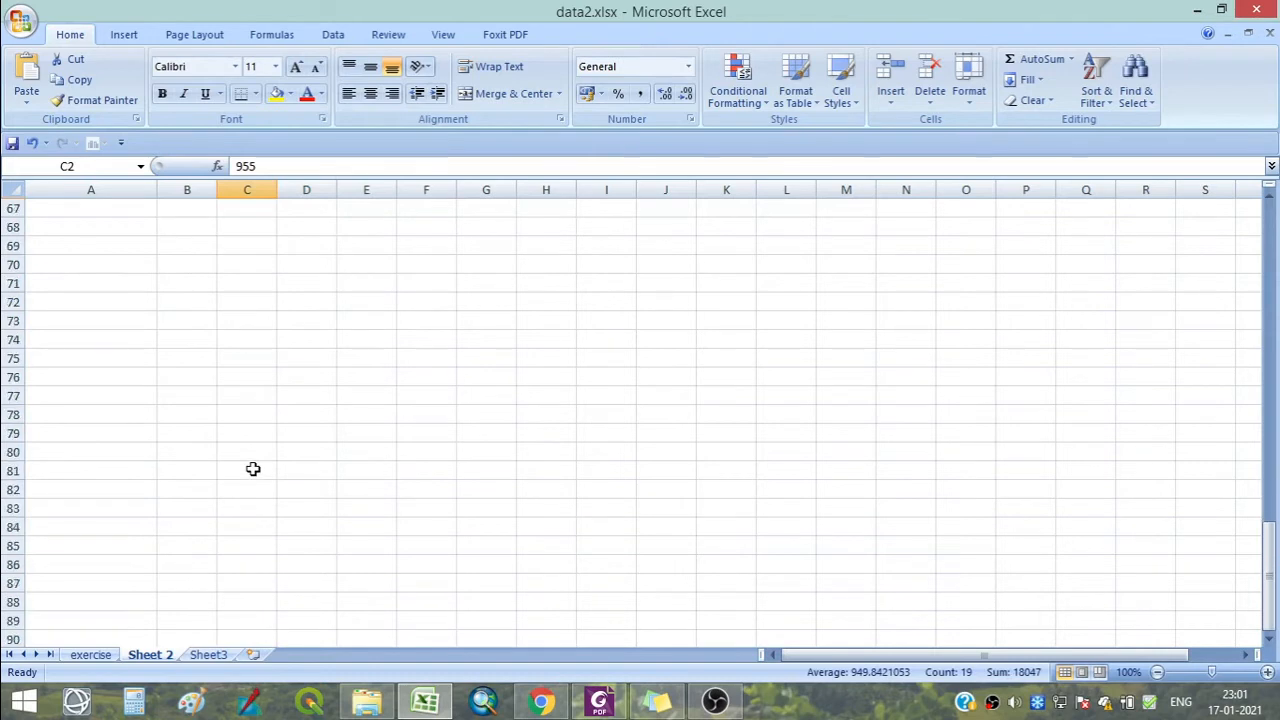
scroll(253, 465, up, 13)
scroll(253, 465, up, 8)
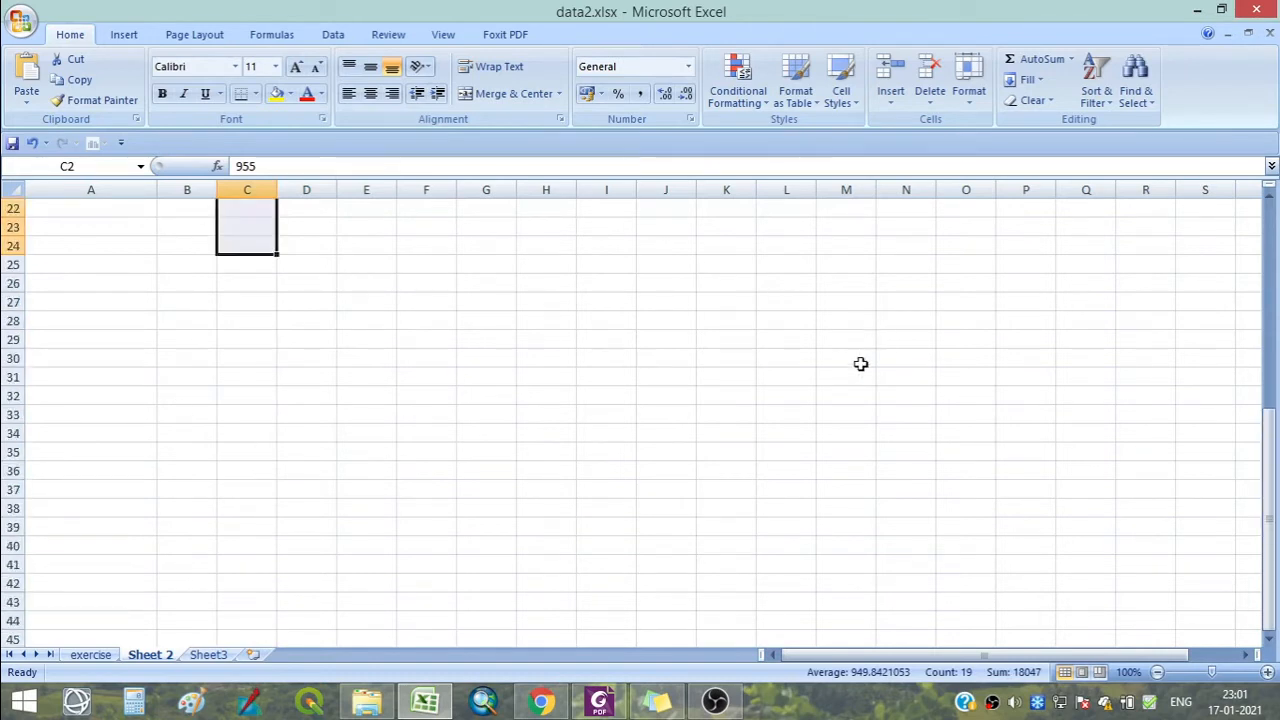
scroll(855, 385, up, 7)
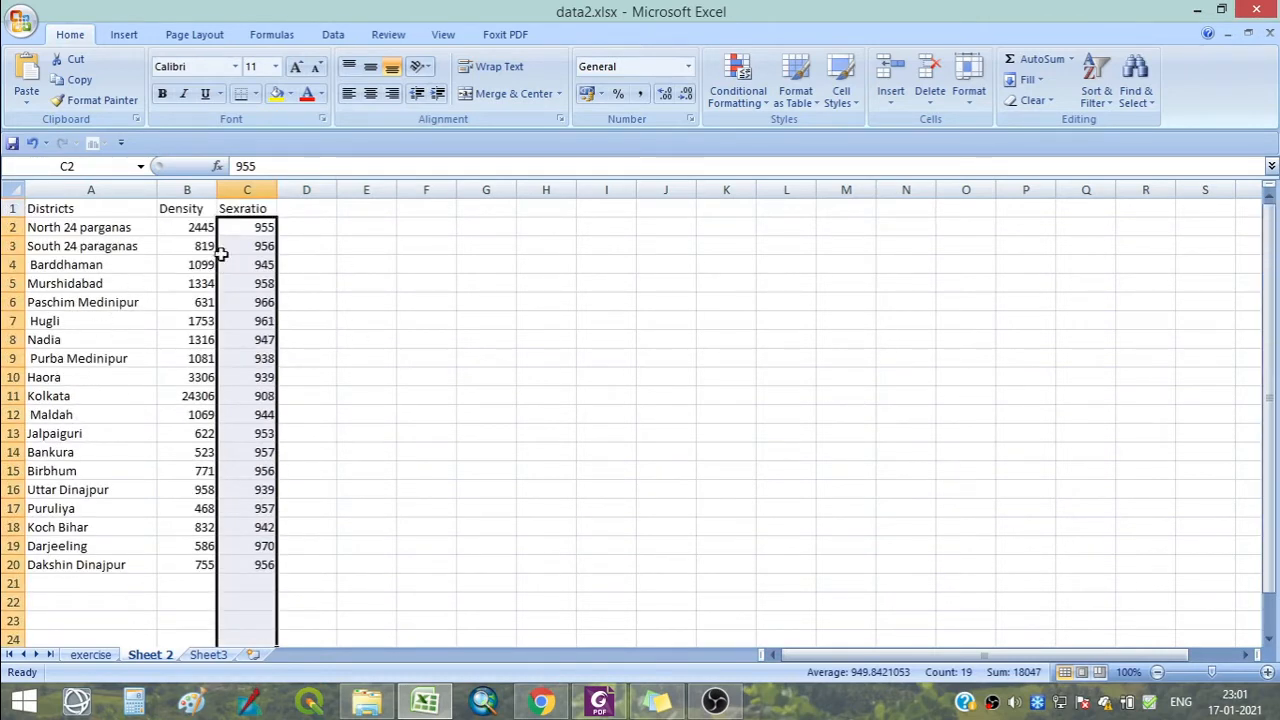
click(250, 229)
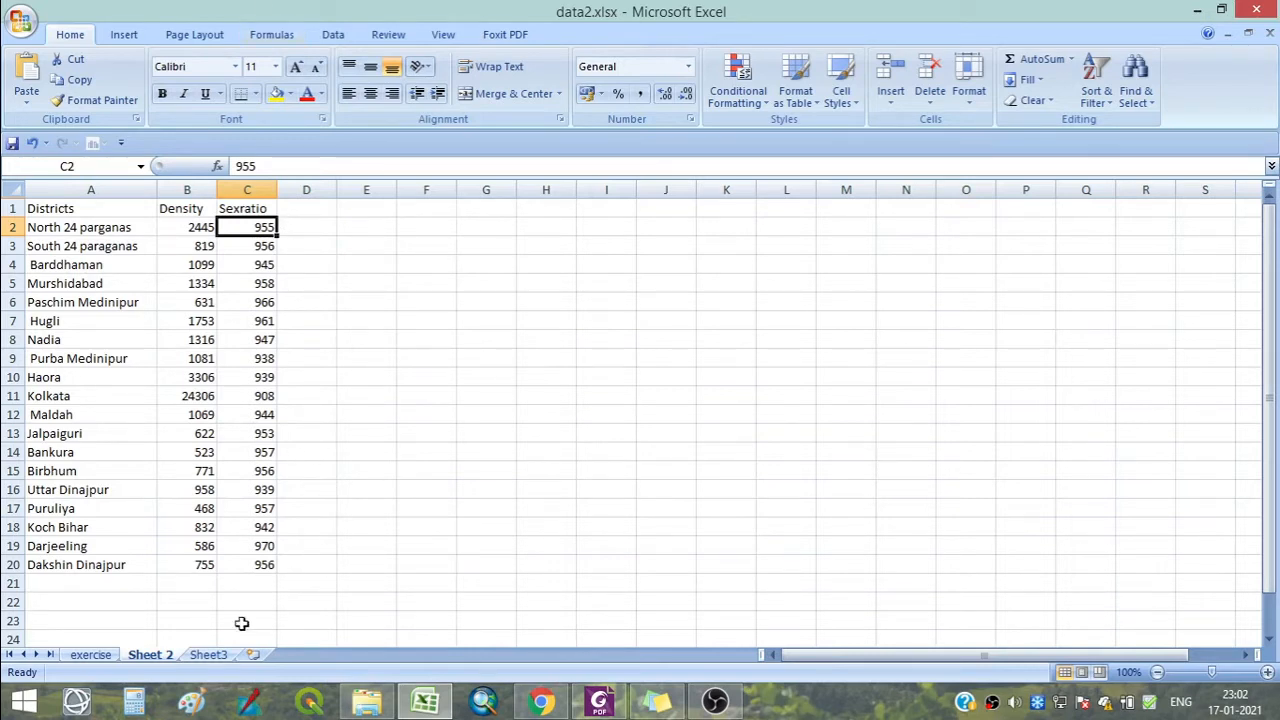
Calculate the minimum of the Density values in cell C21 with =MIN(density) and check it against the column.
click(251, 584)
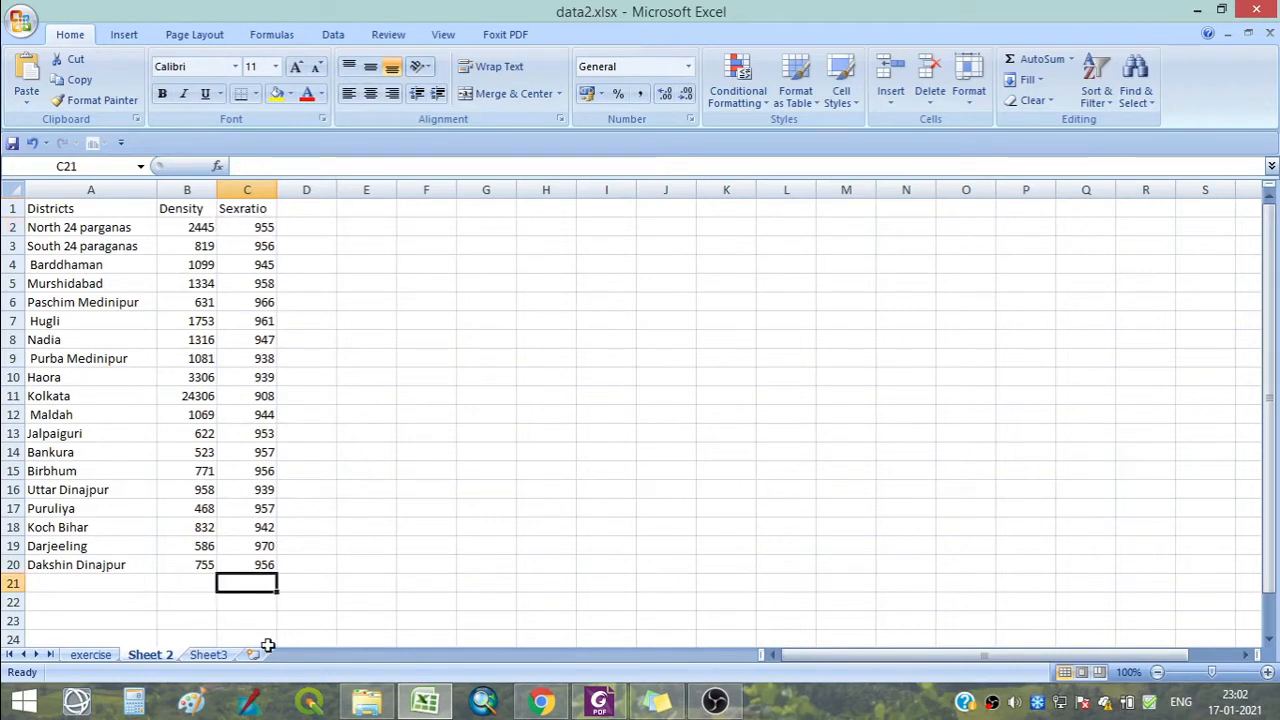
text(=)
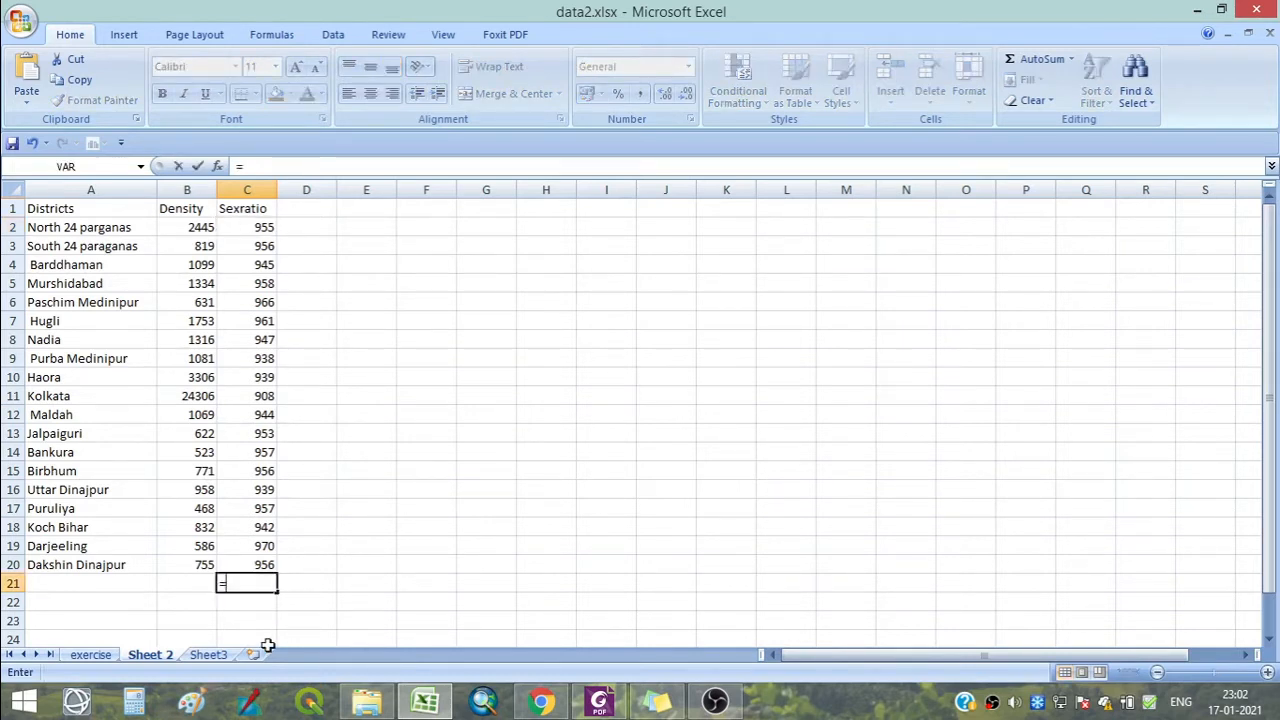
text(MIN)
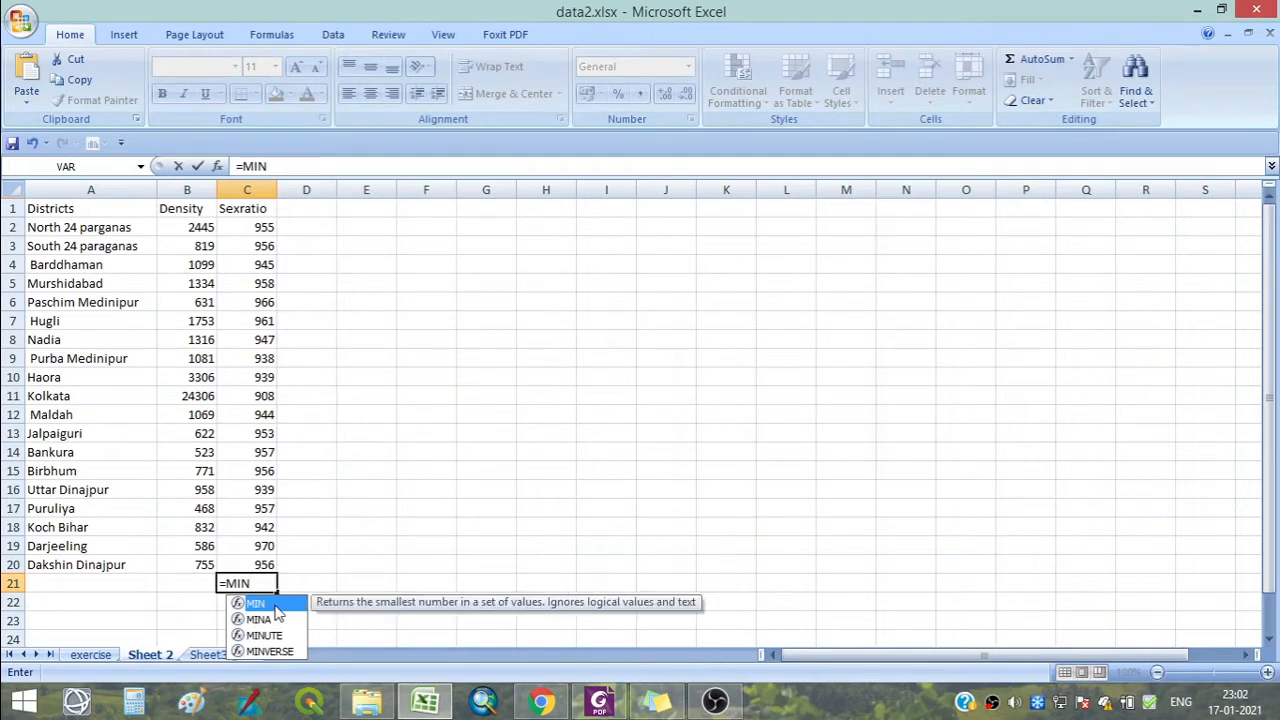
double_click(274, 605)
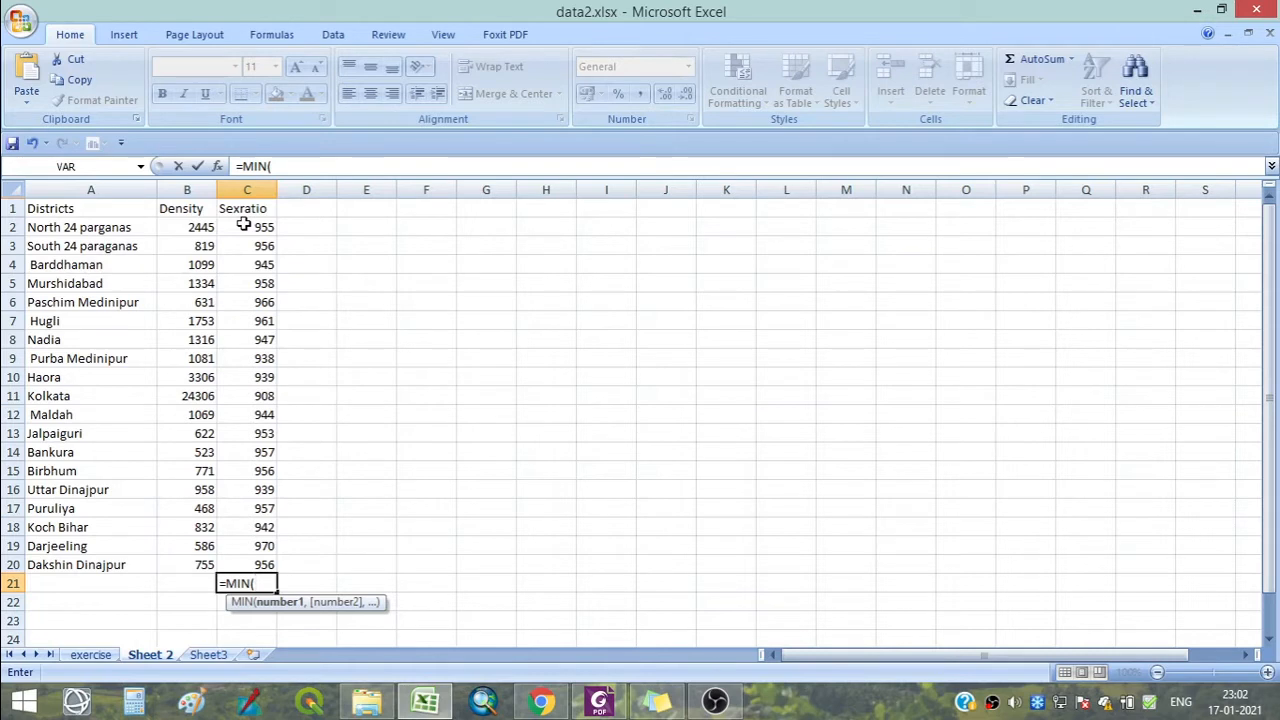
drag(196, 226, 193, 566)
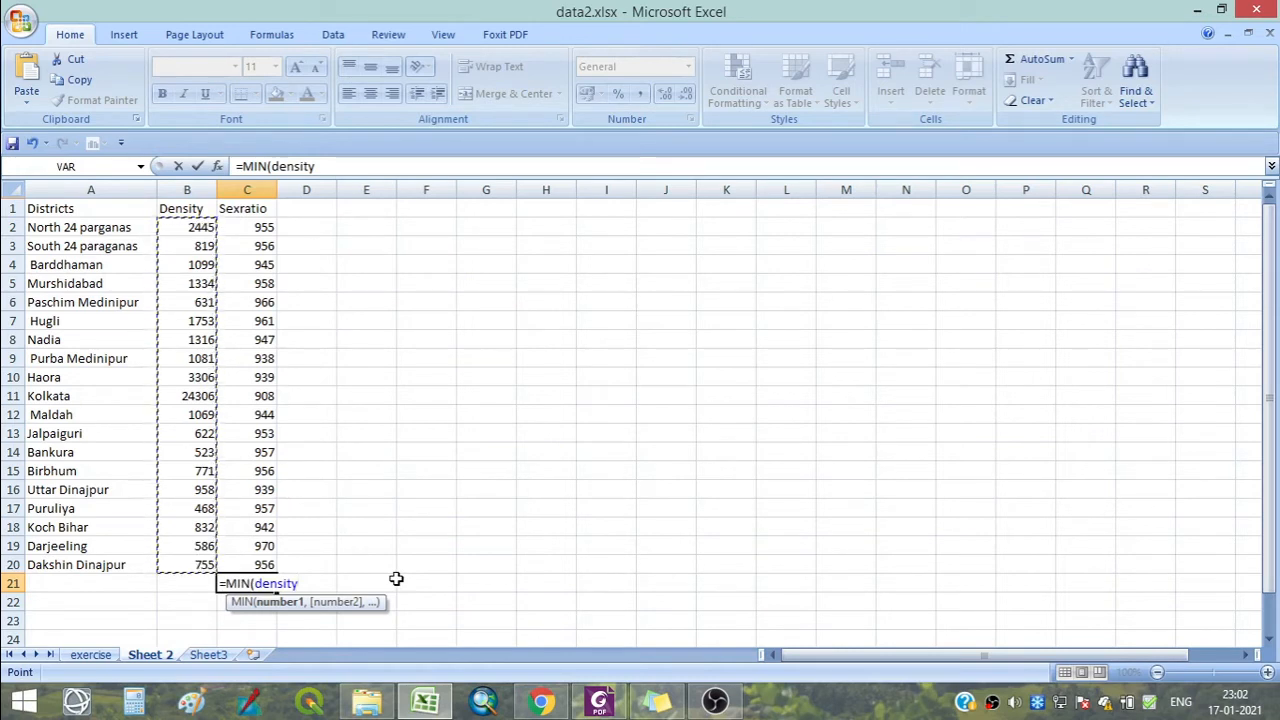
text())
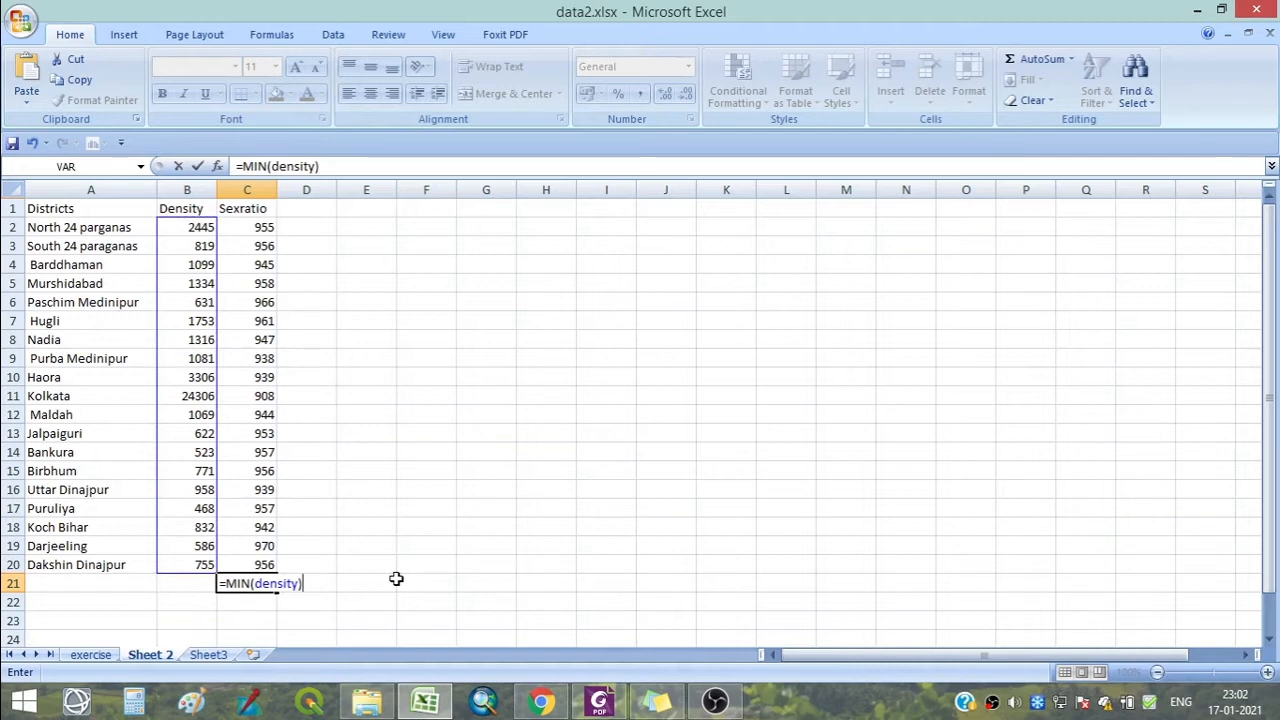
key(Return)
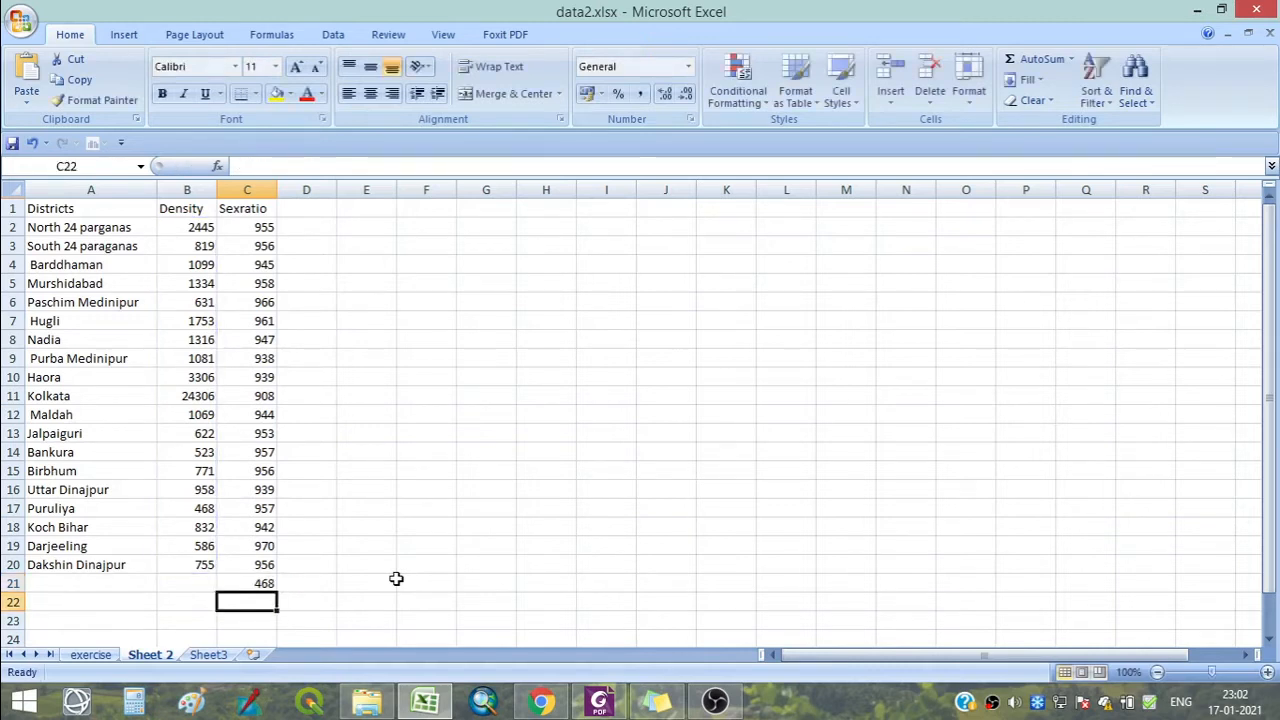
click(256, 585)
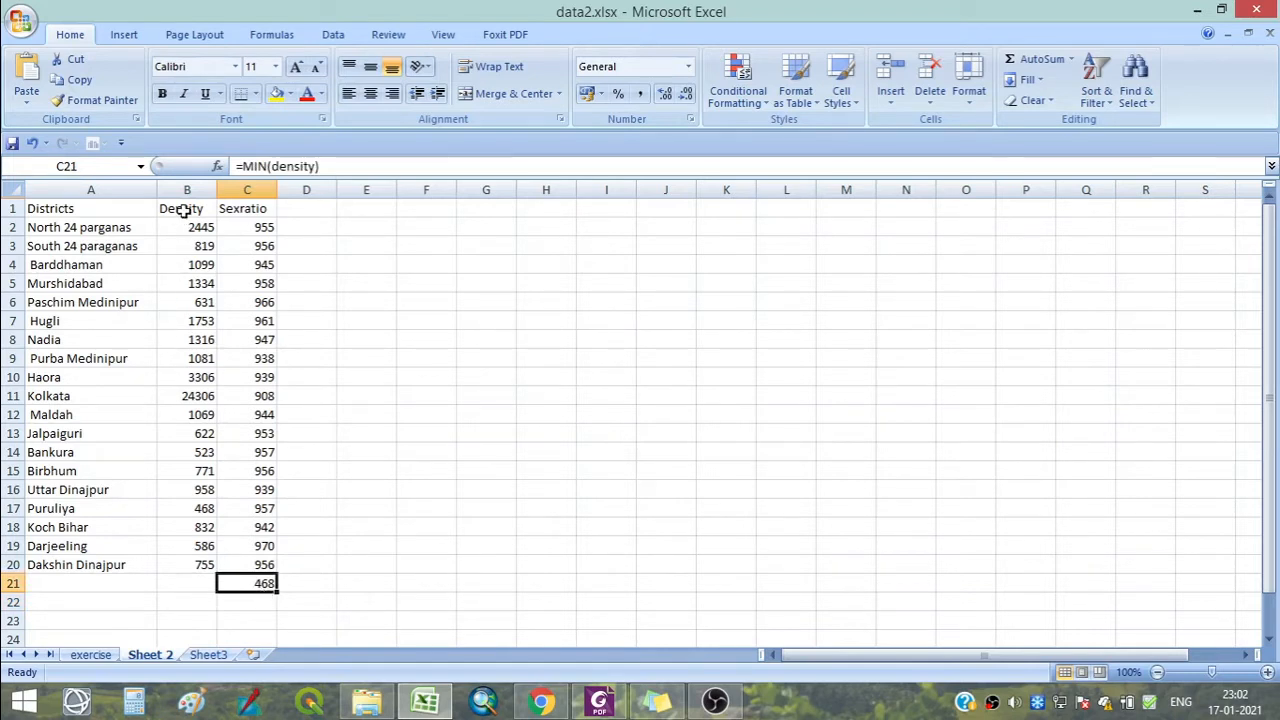
click(186, 509)
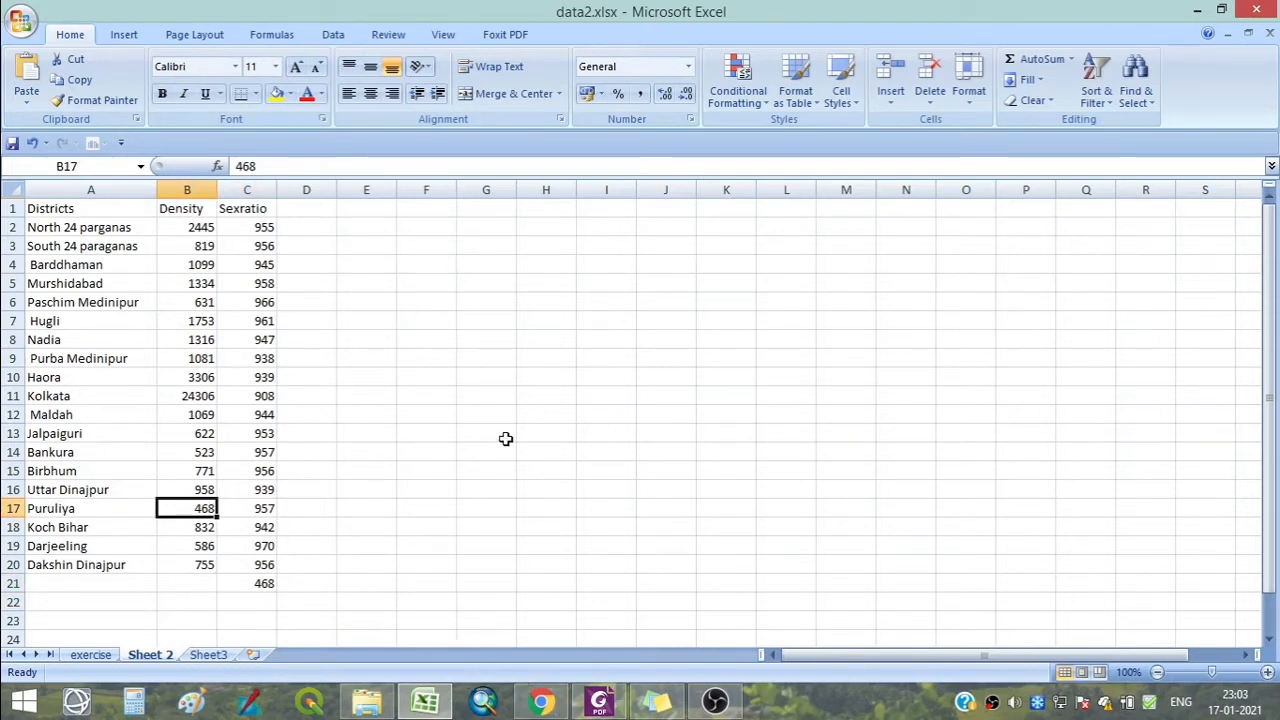
Move the minimum formula from C21 to B22, and label A22 as MIN and A21 as MAX.
click(260, 583)
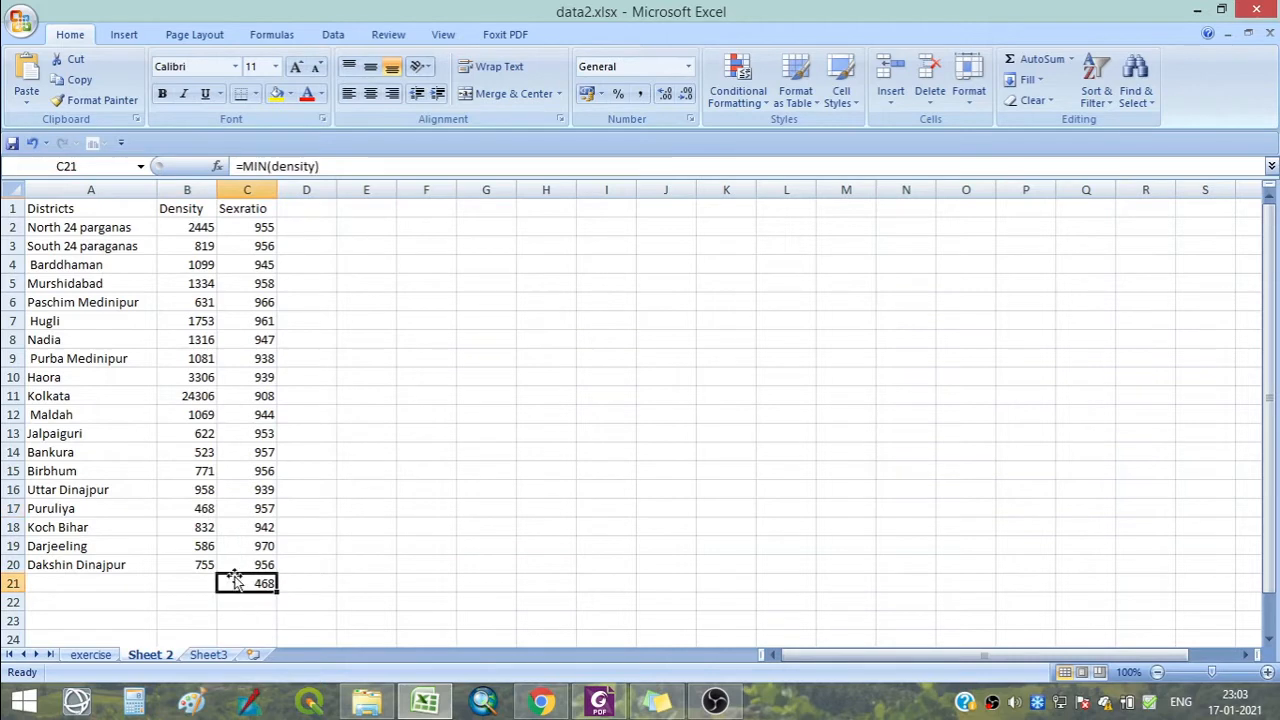
drag(225, 598, 180, 606)
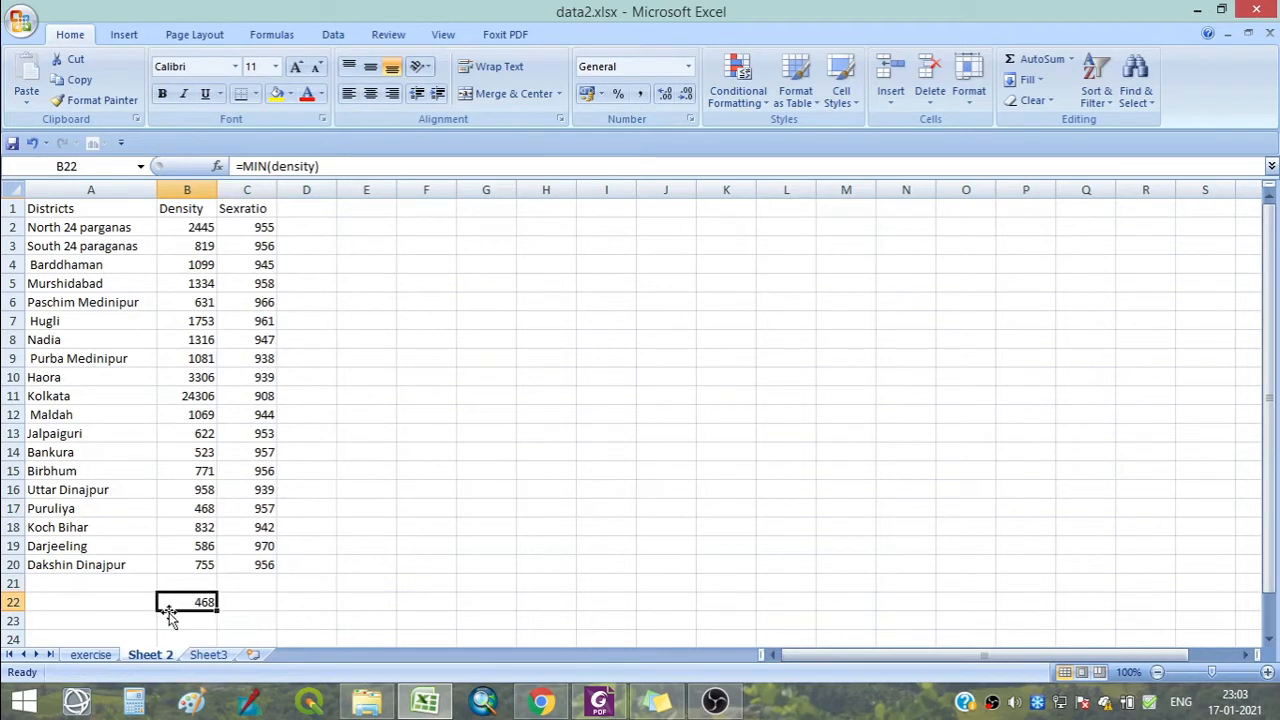
click(79, 612)
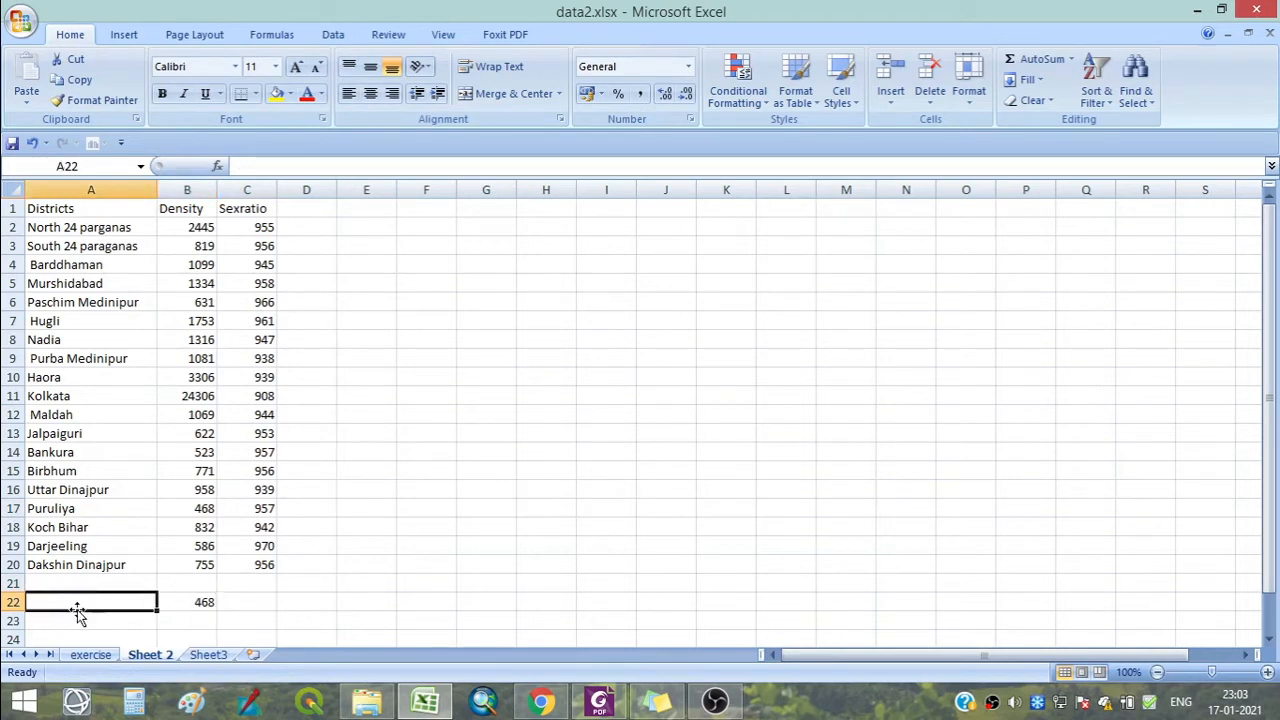
text(MIN)
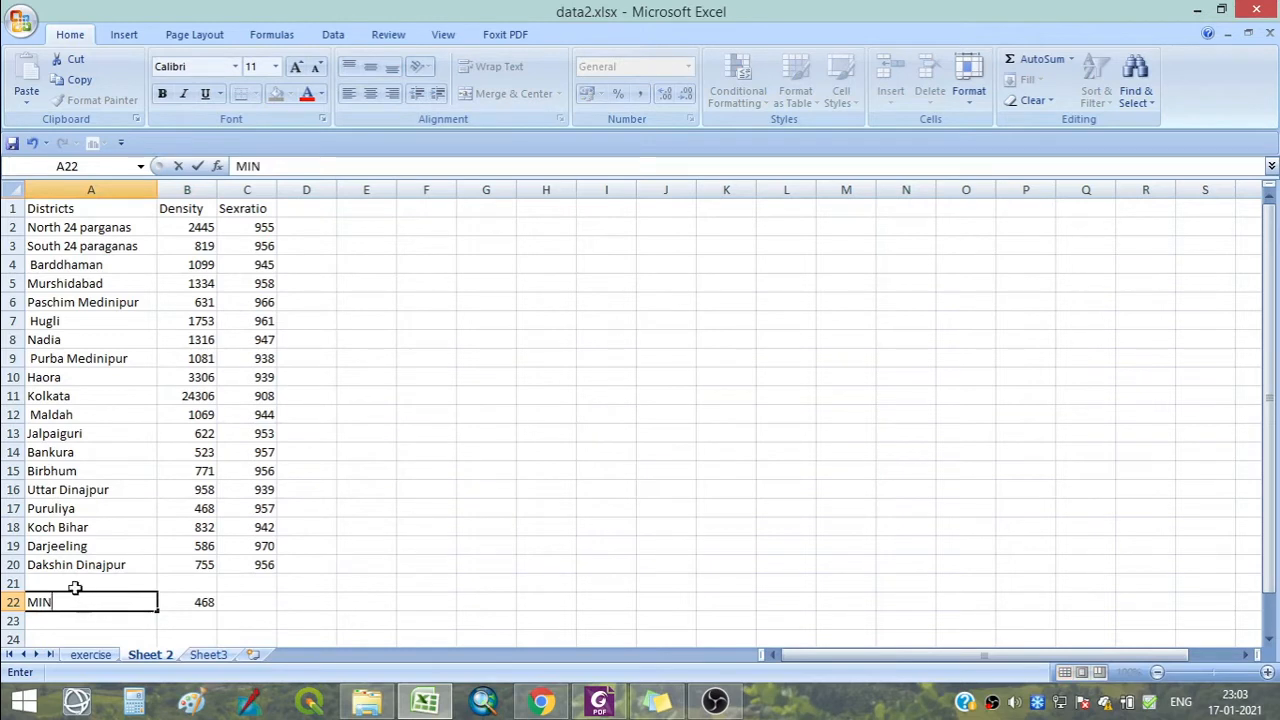
click(75, 588)
text(MA)
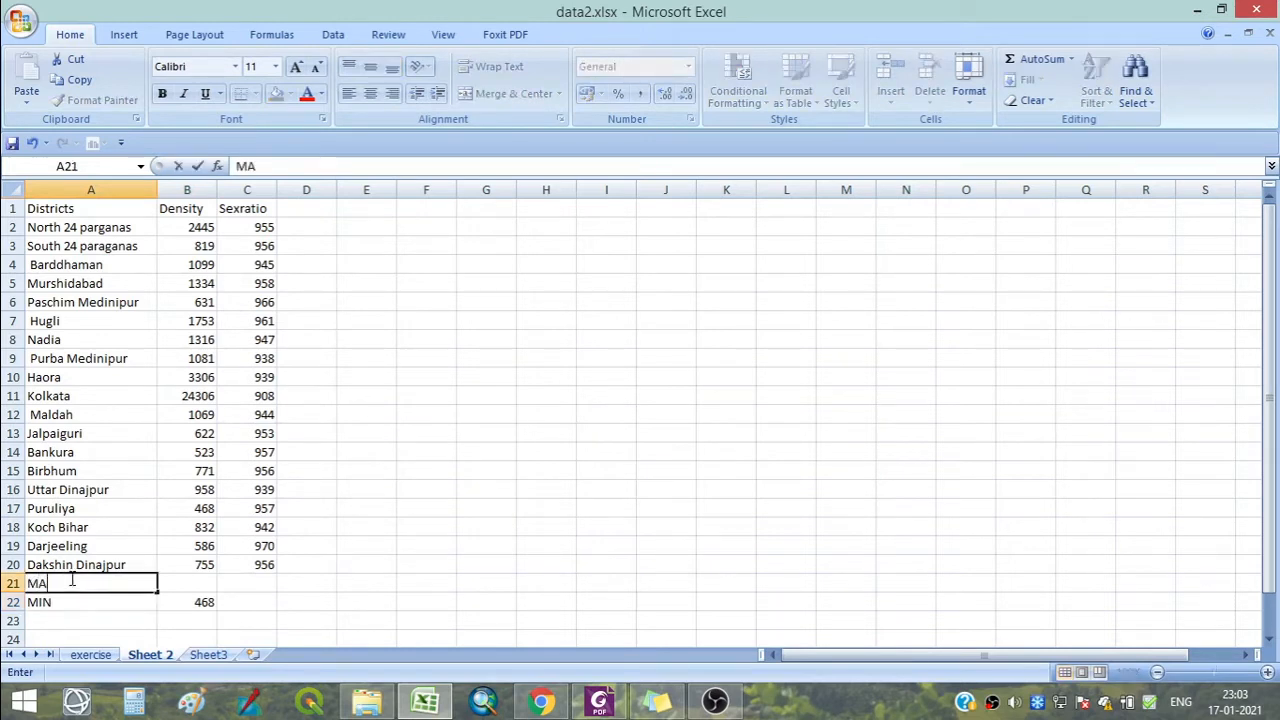
text(X)
Calculate the maximum of the Density values in cell B21 with =MAX(density) and check it against the column.
click(172, 582)
text(=)
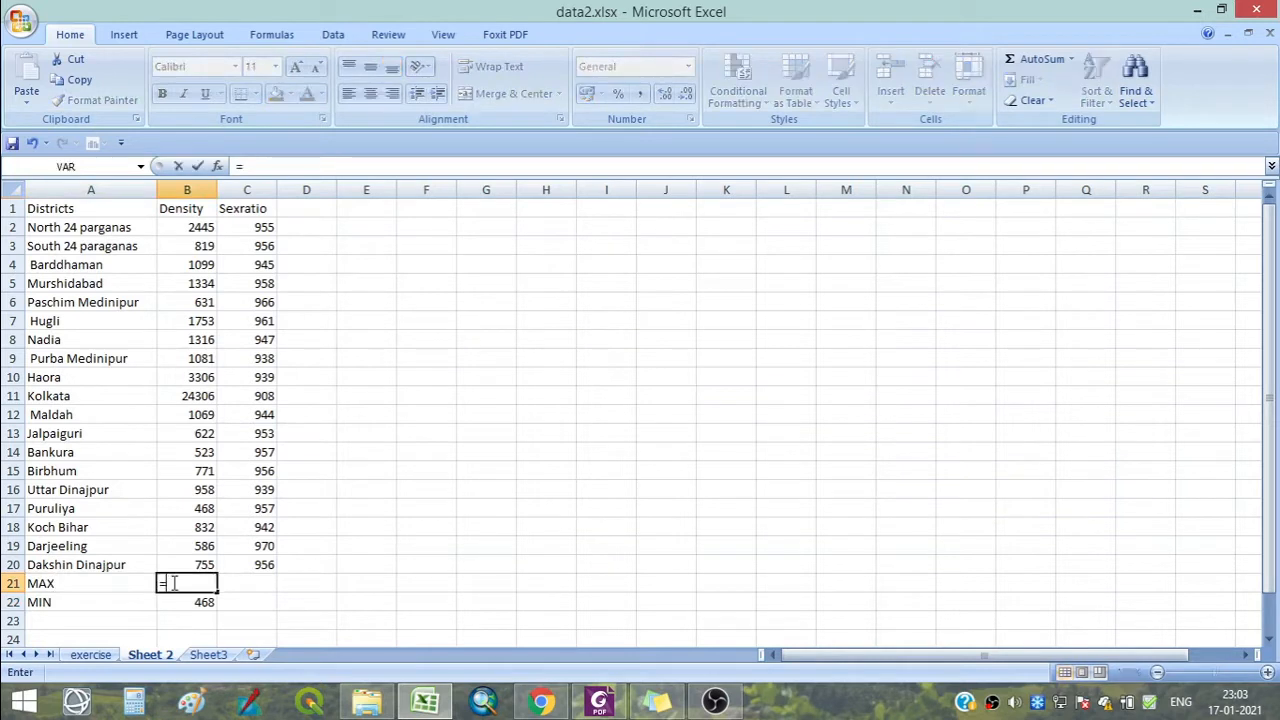
text(MAX)
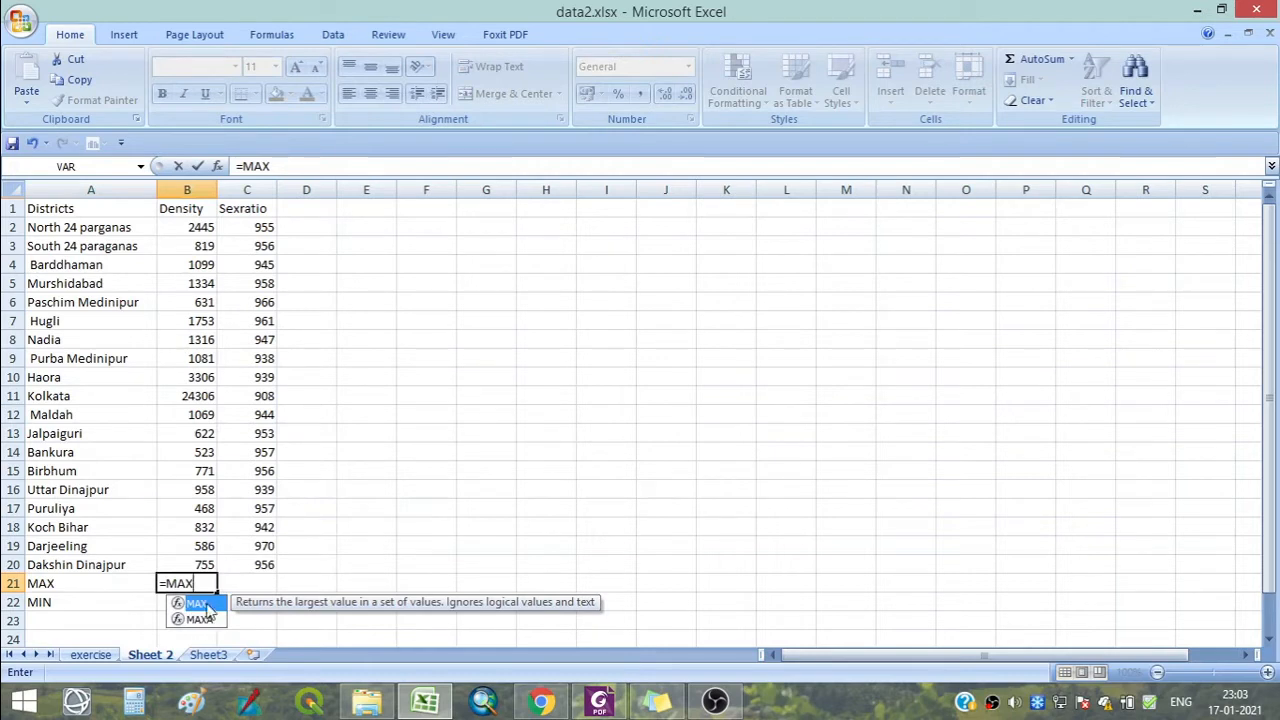
double_click(198, 604)
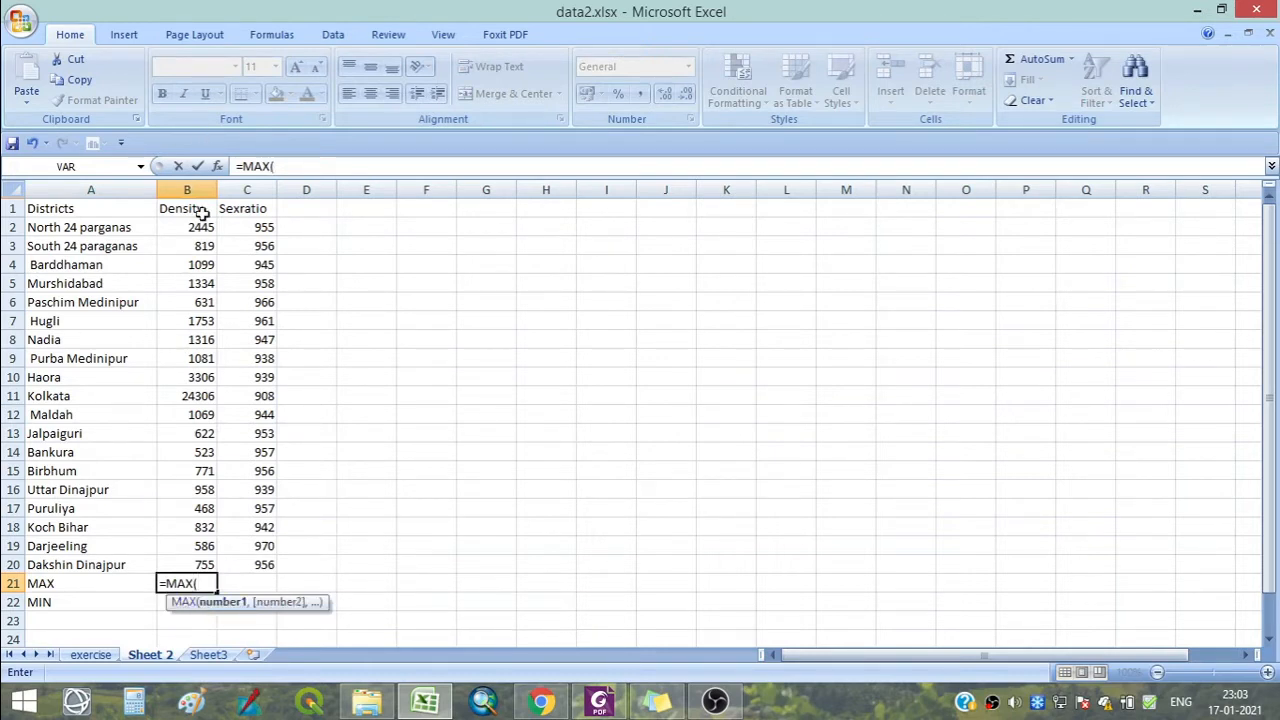
drag(195, 229, 177, 563)
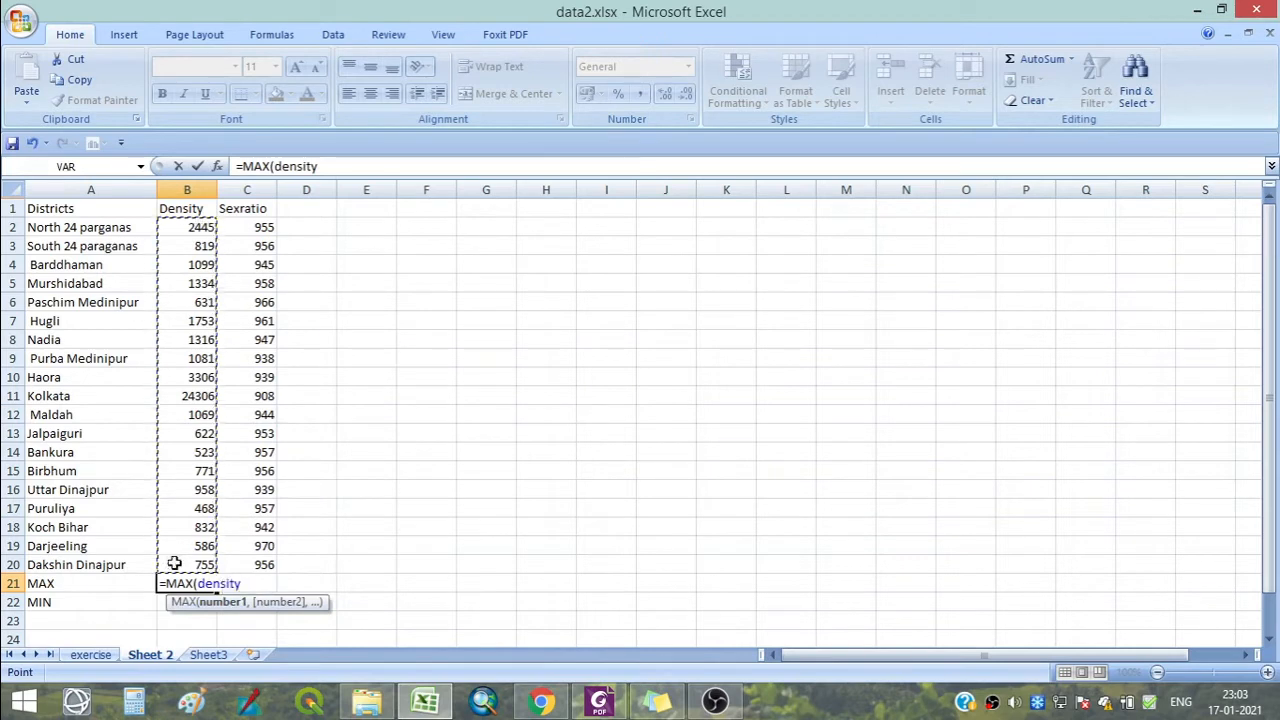
text())
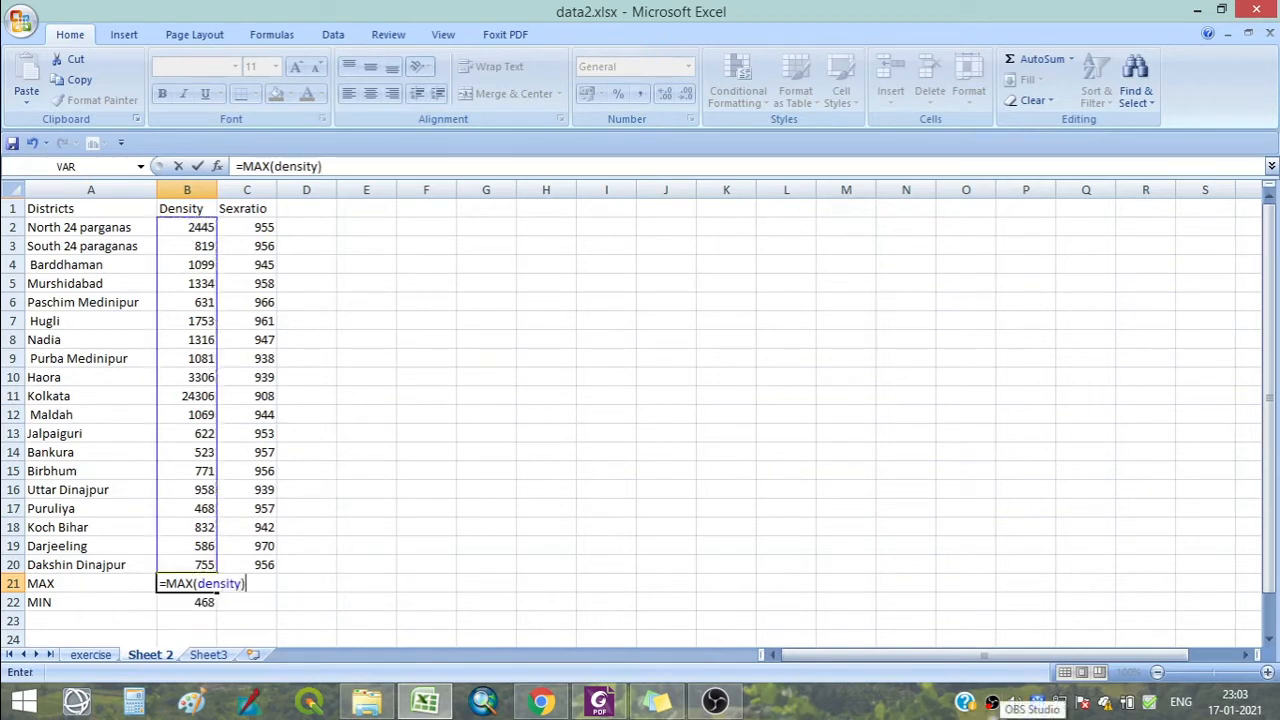
key(Return)
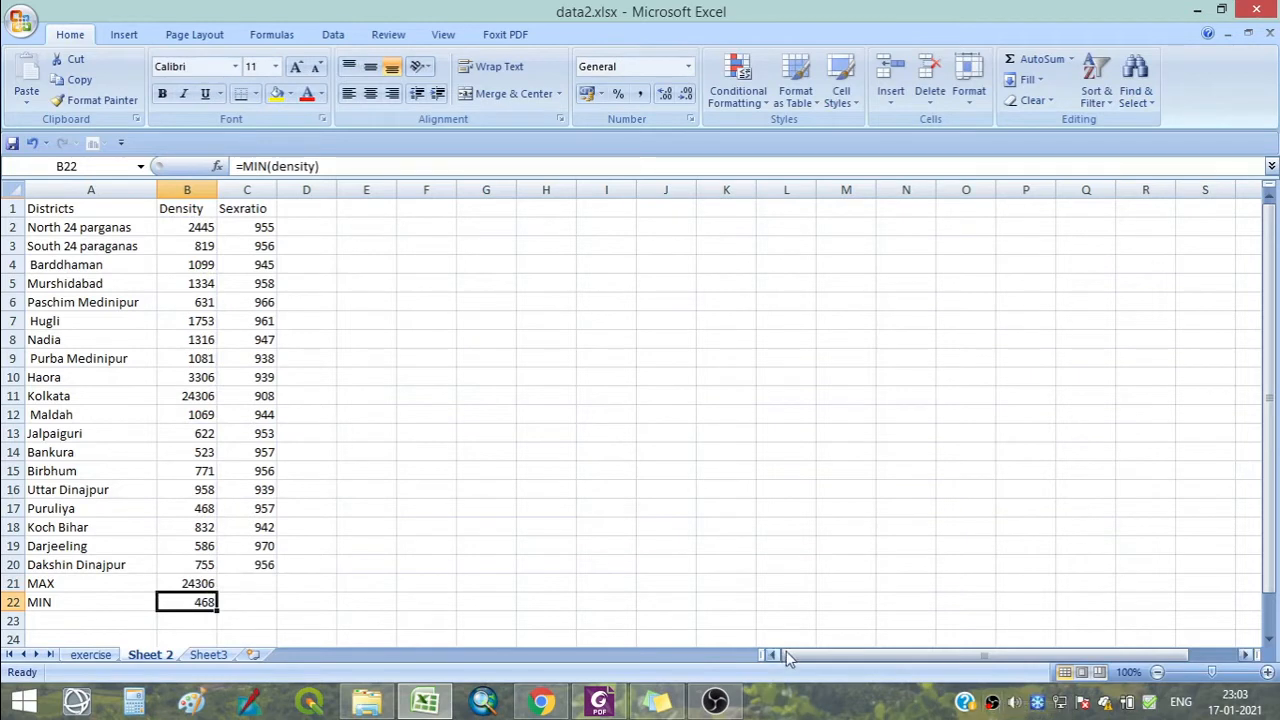
click(182, 582)
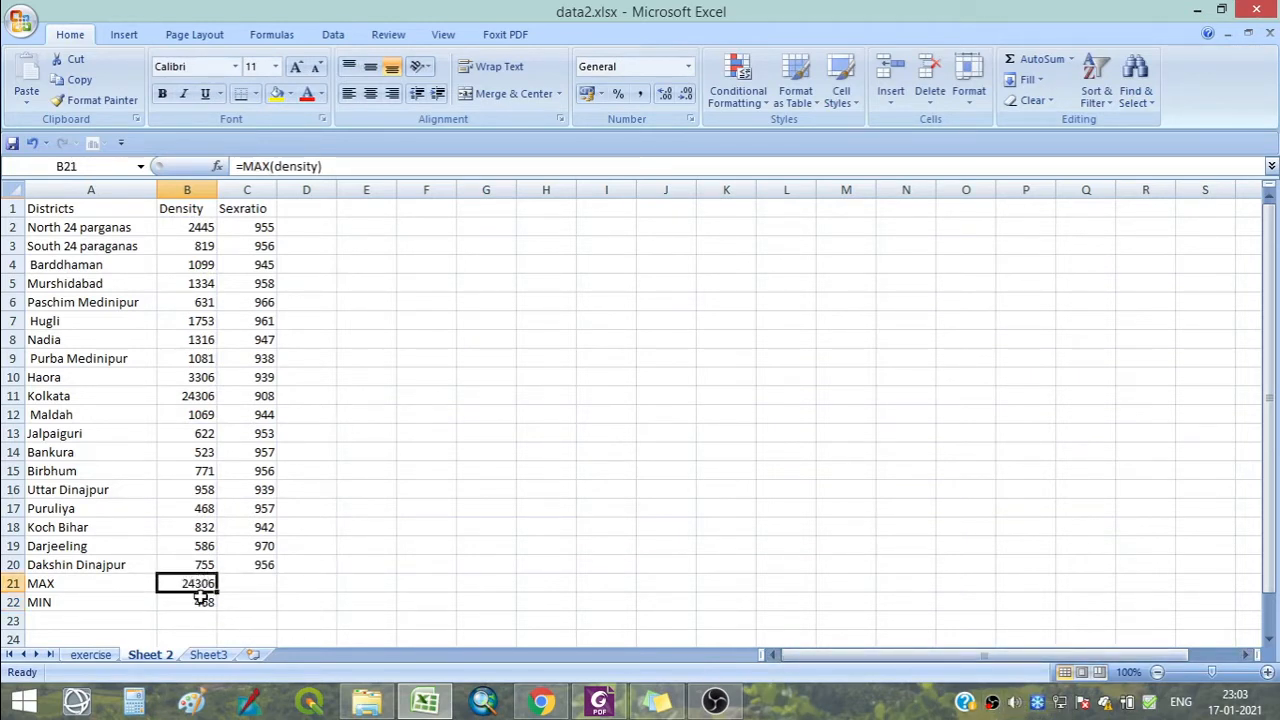
click(197, 396)
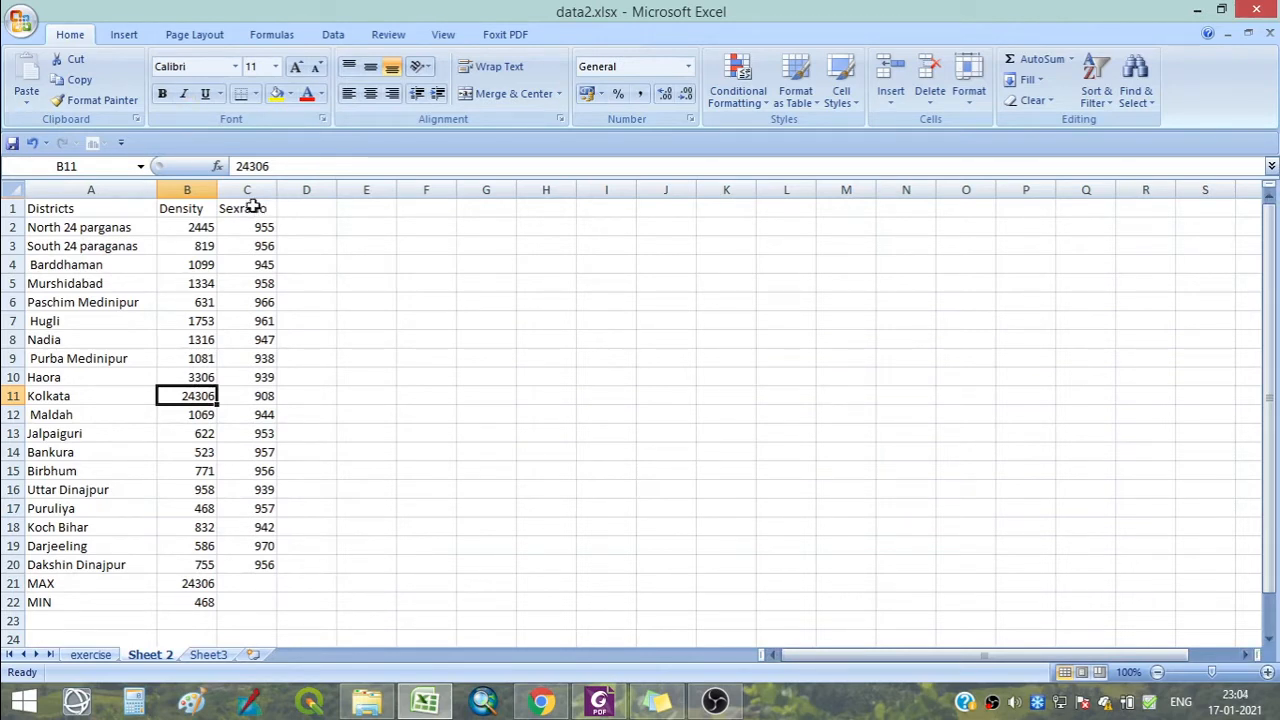
Add the heading LITERACY in cell D1, beside the Sexratio column.
click(316, 207)
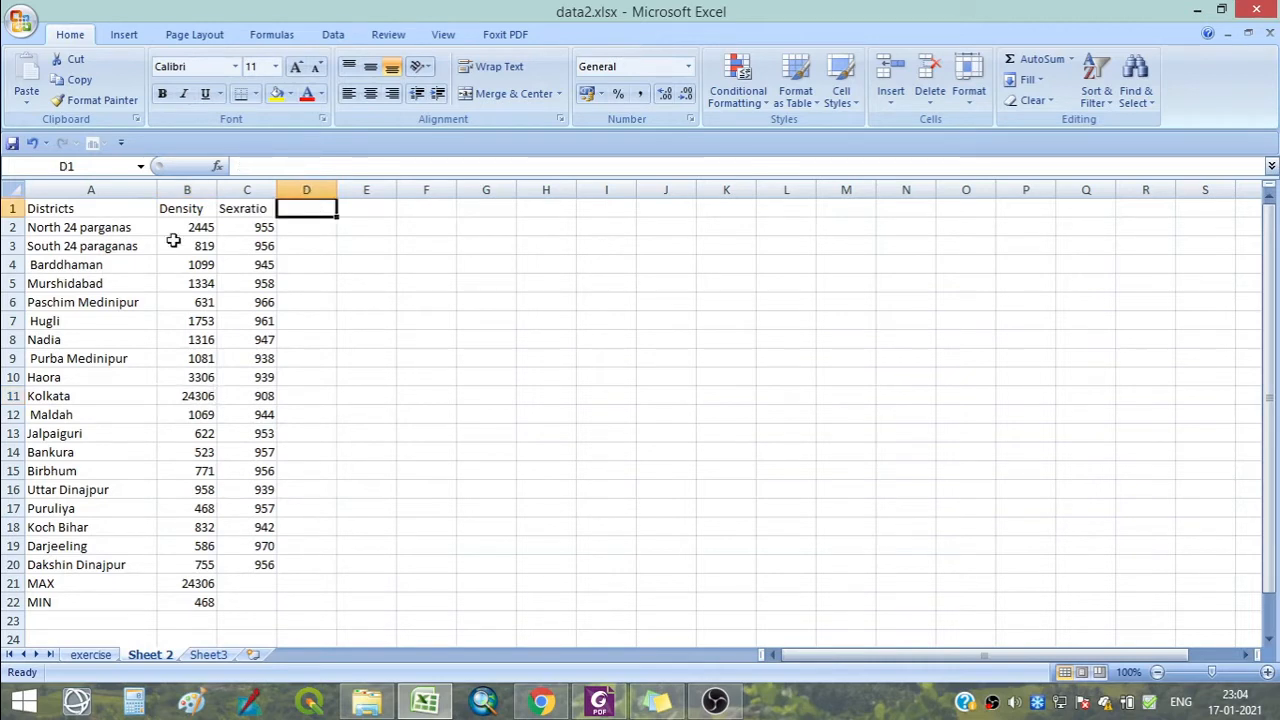
text(lITERACY)
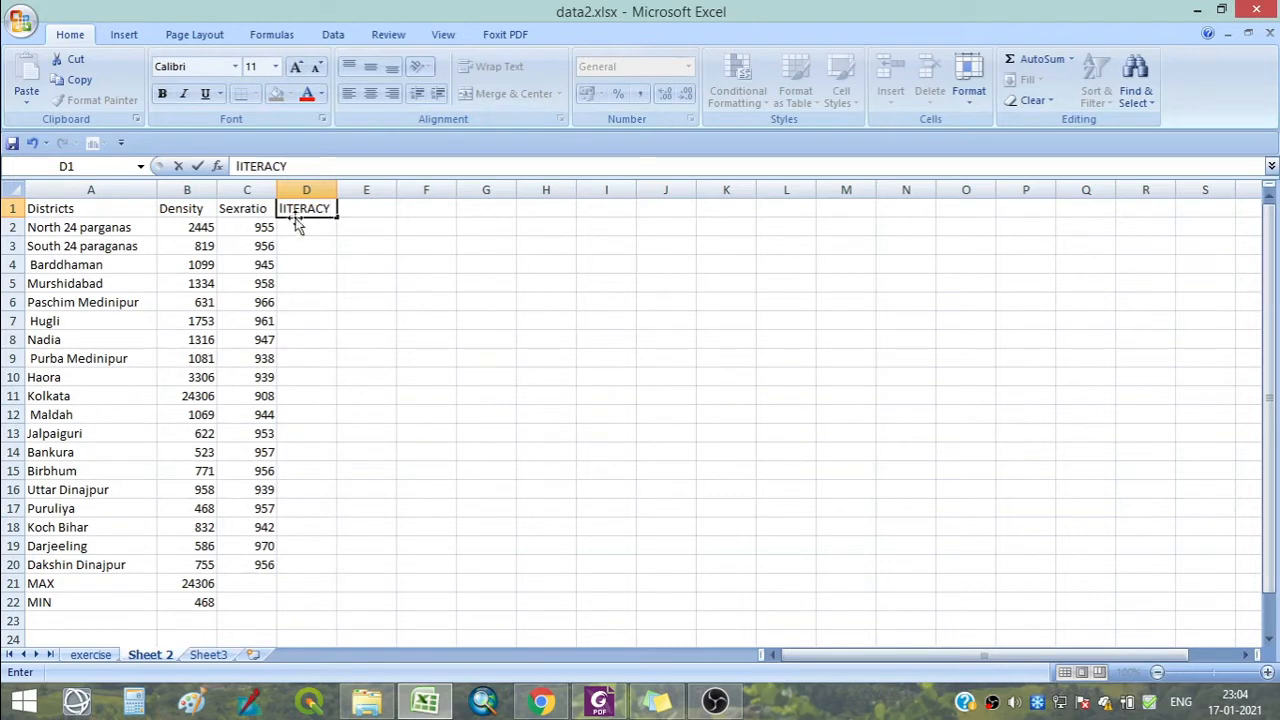
drag(287, 208, 272, 208)
text(L)
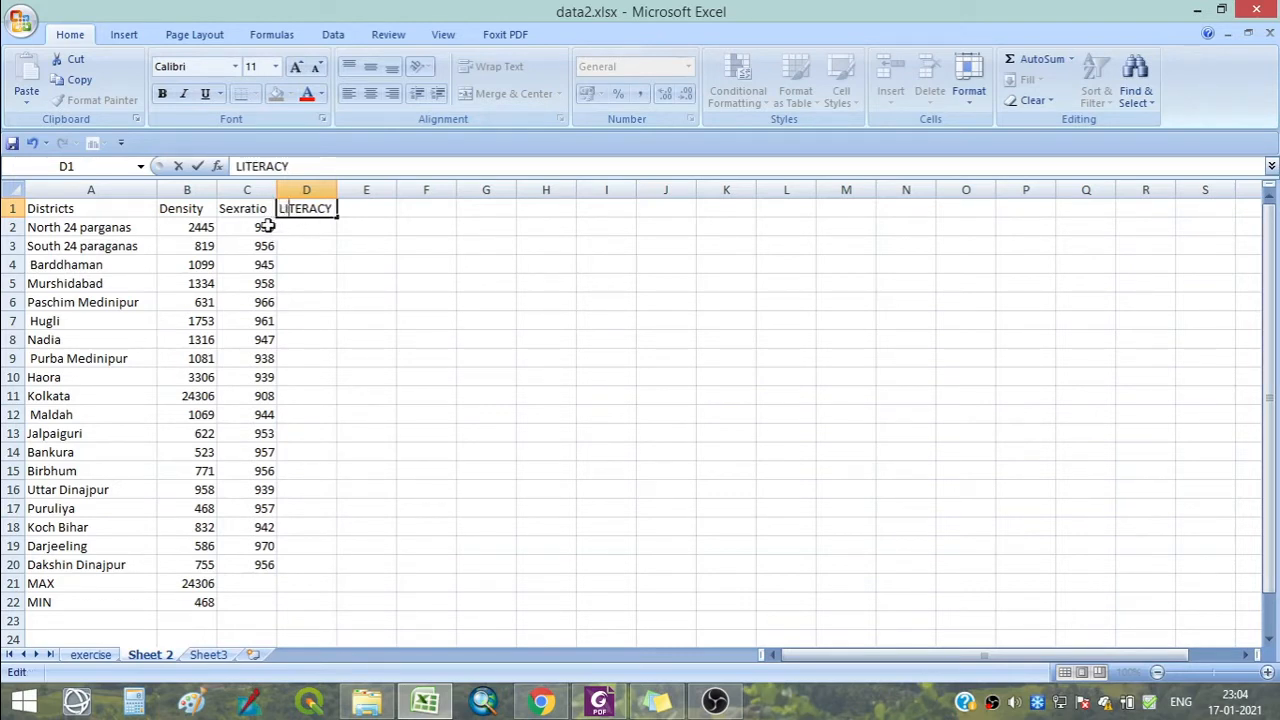
Enter the literacy values 73, 46 and 28 in cells D2 to D4, leaving D5 empty.
click(301, 225)
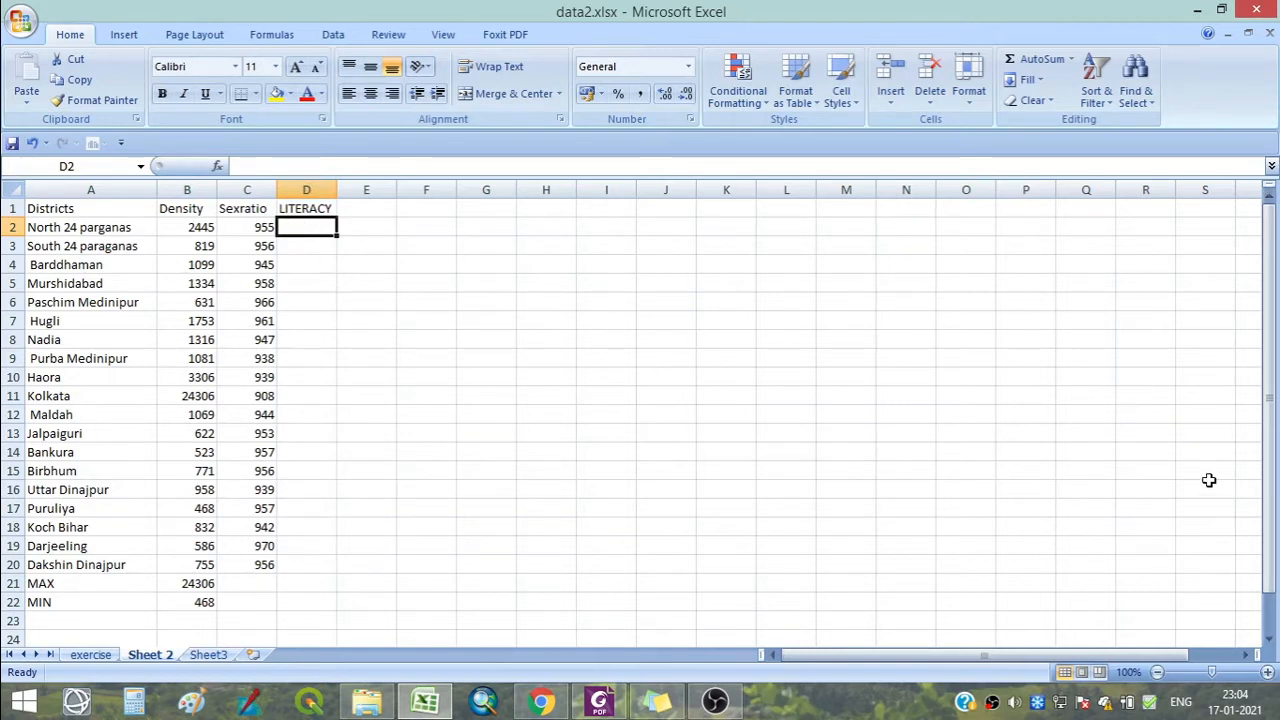
text(73)
key(Return)
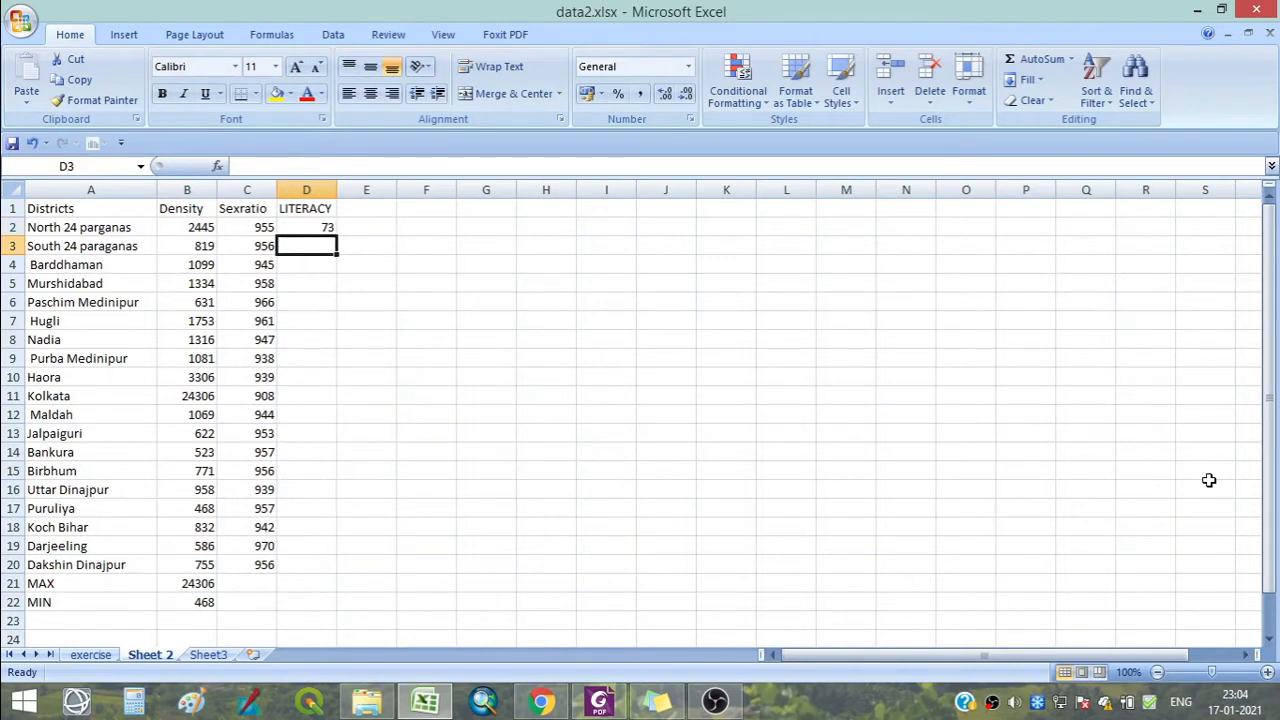
text(46)
key(Return)
text(28)
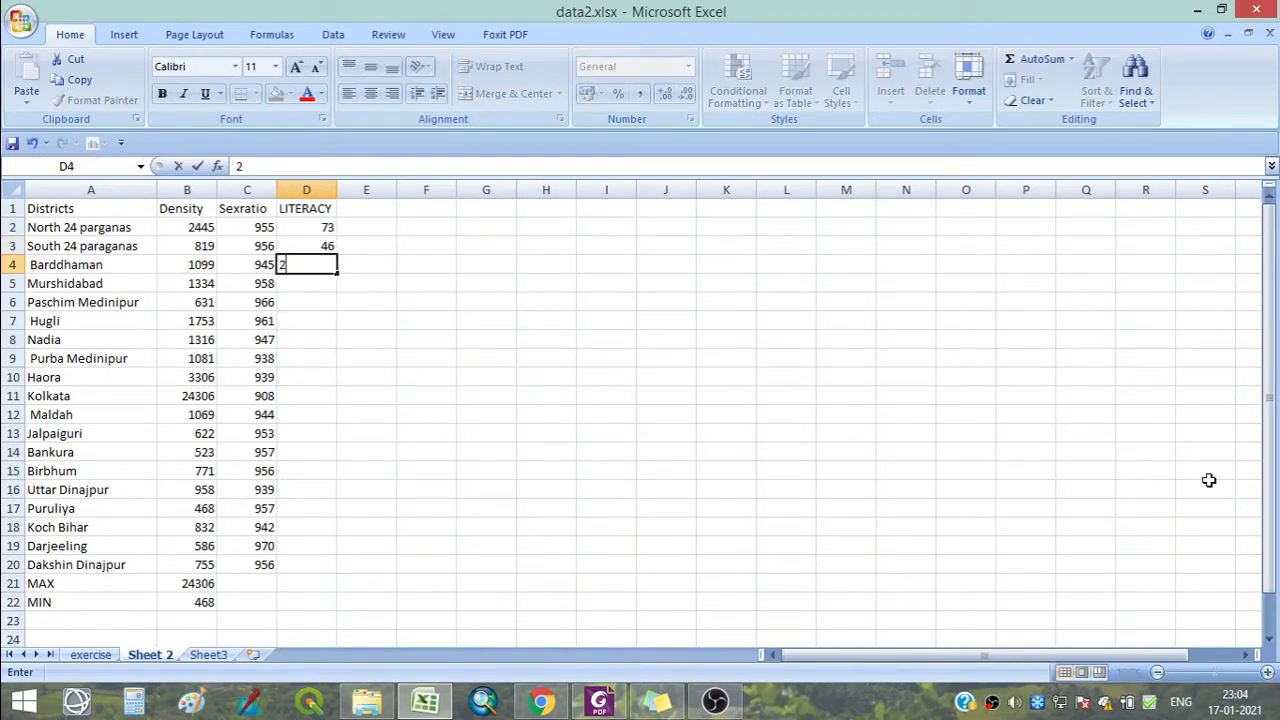
key(Return)
key(Return)
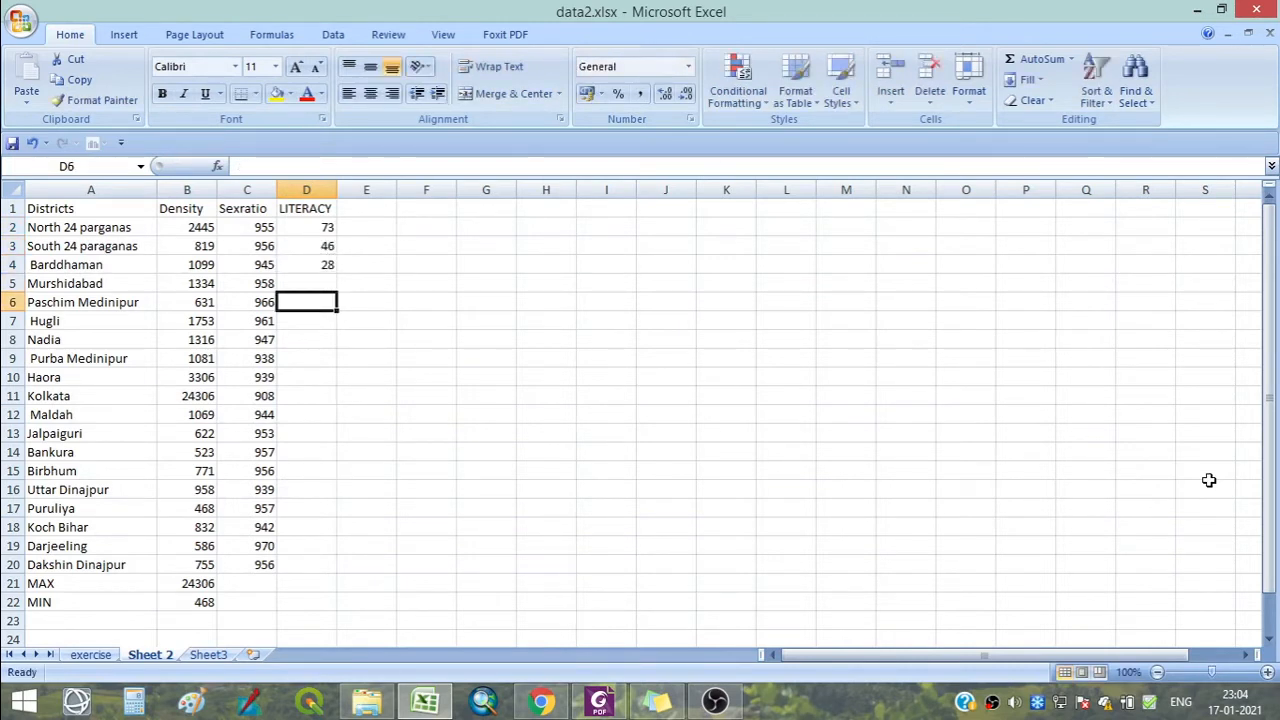
Enter the literacy values 32 in D6, 45 in D7 and 61 in D9, leaving D8 empty.
text(32)
key(Return)
text(45)
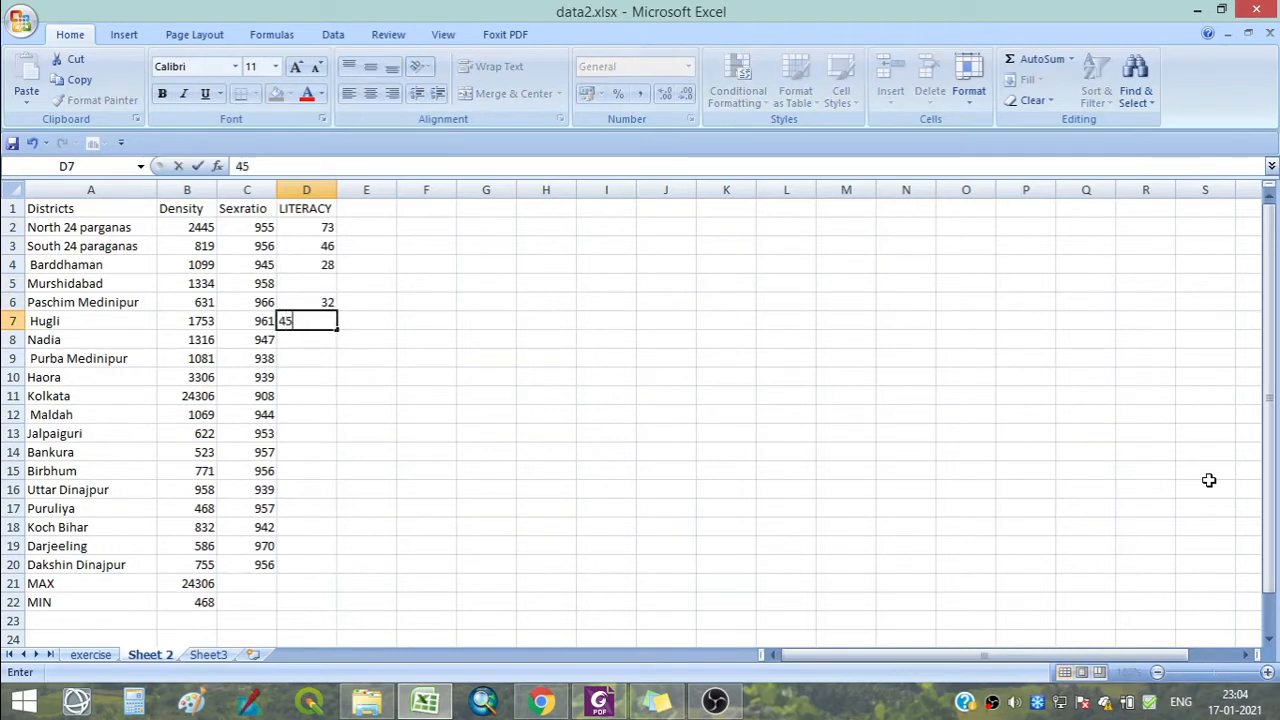
key(Up)
key(Down)
key(Down)
key(Down)
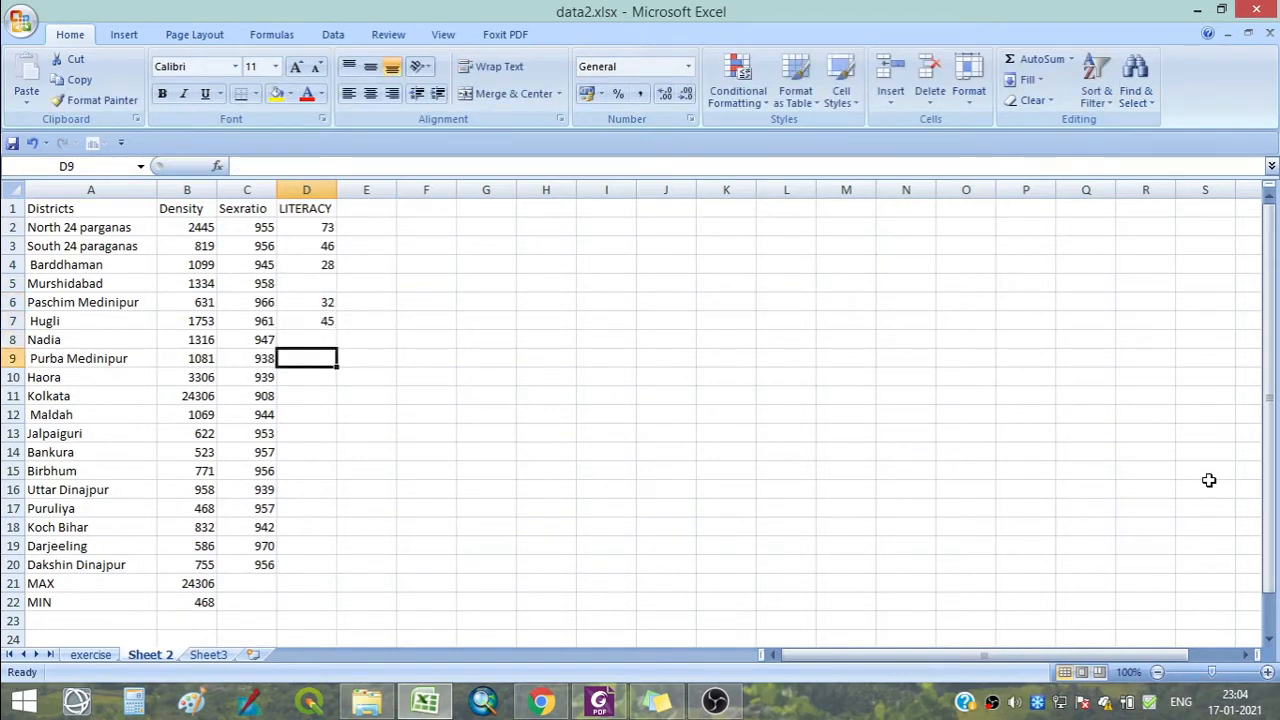
text(61)
key(Return)
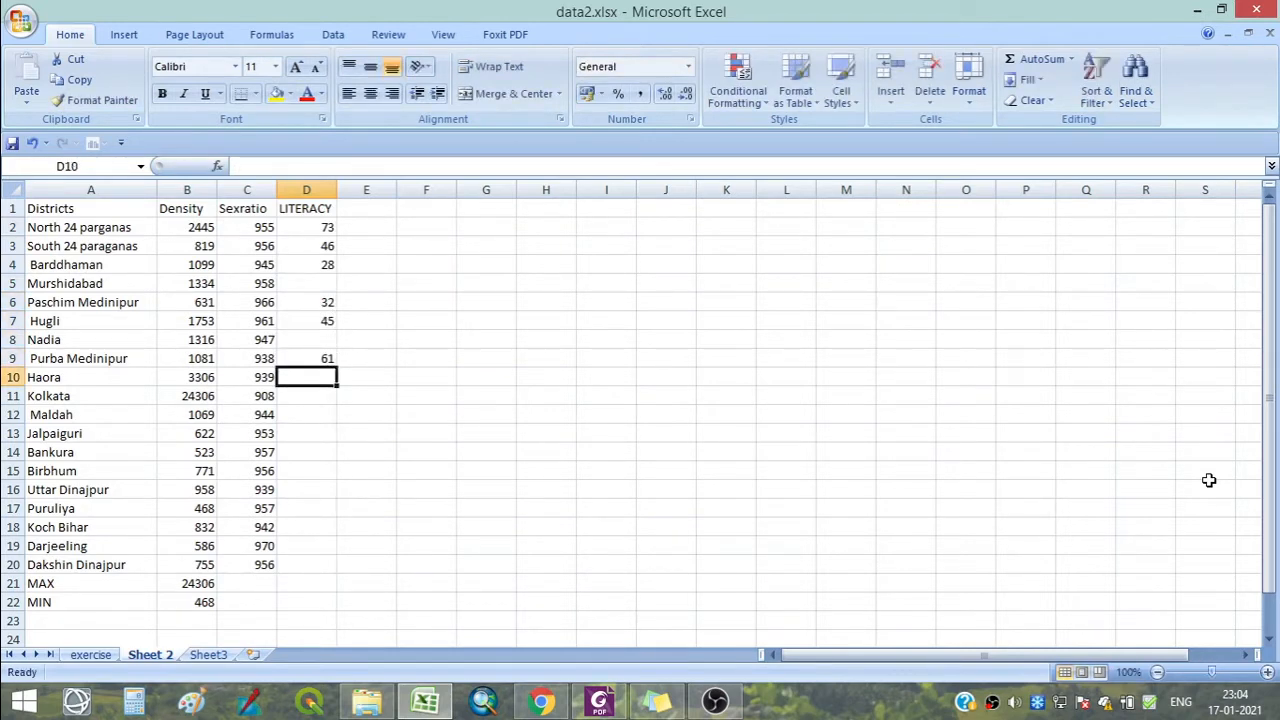
Enter the literacy values 32, 58, 77 and 98 for Haora to Jalpaiguri in cells D10 to D13.
text(32)
key(Return)
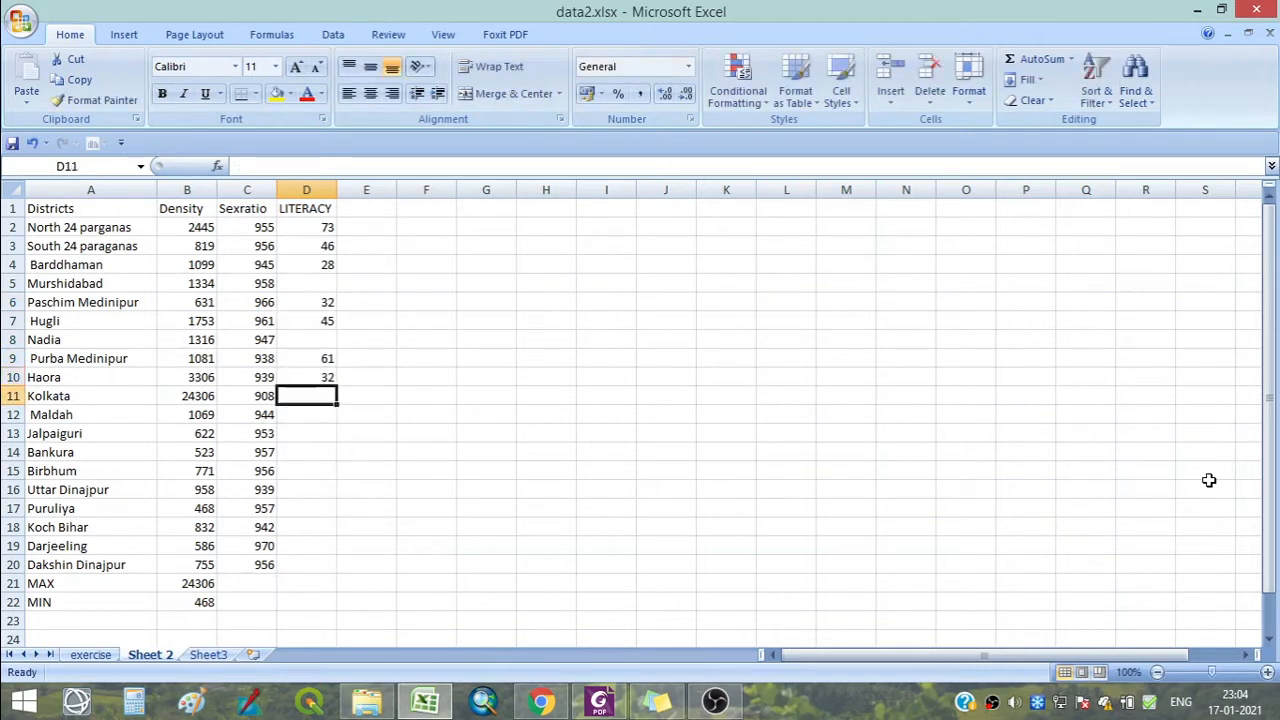
text(58)
key(Return)
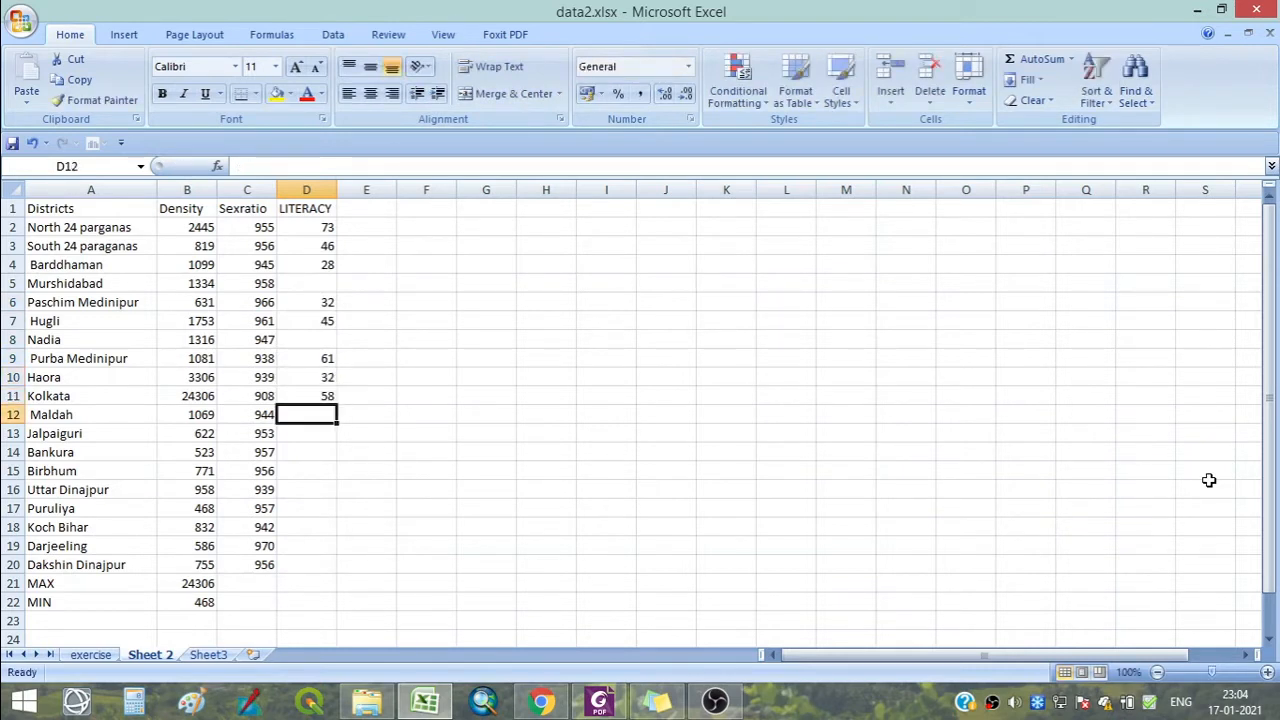
text(77)
key(Return)
text(98)
key(Return)
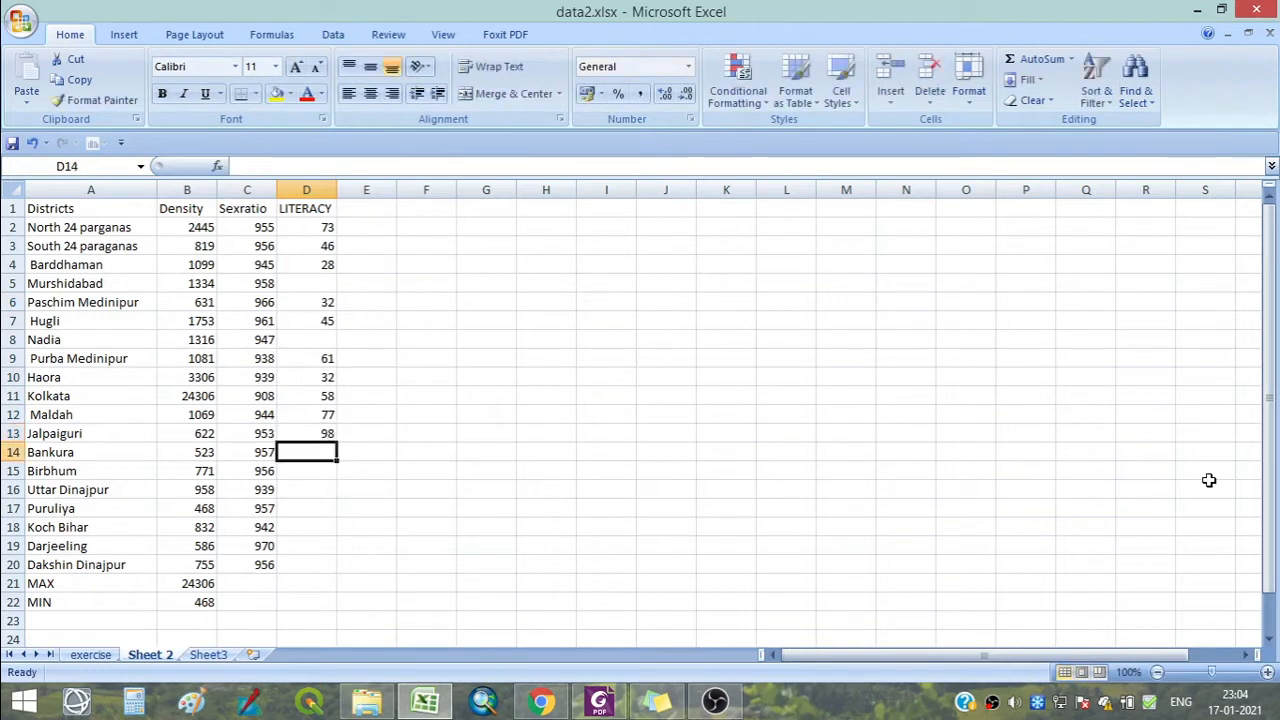
Enter the literacy values 42, 12 and 69 for Bankura, Birbhum and Uttar Dinajpur in cells D14 to D16.
text(42)
key(Return)
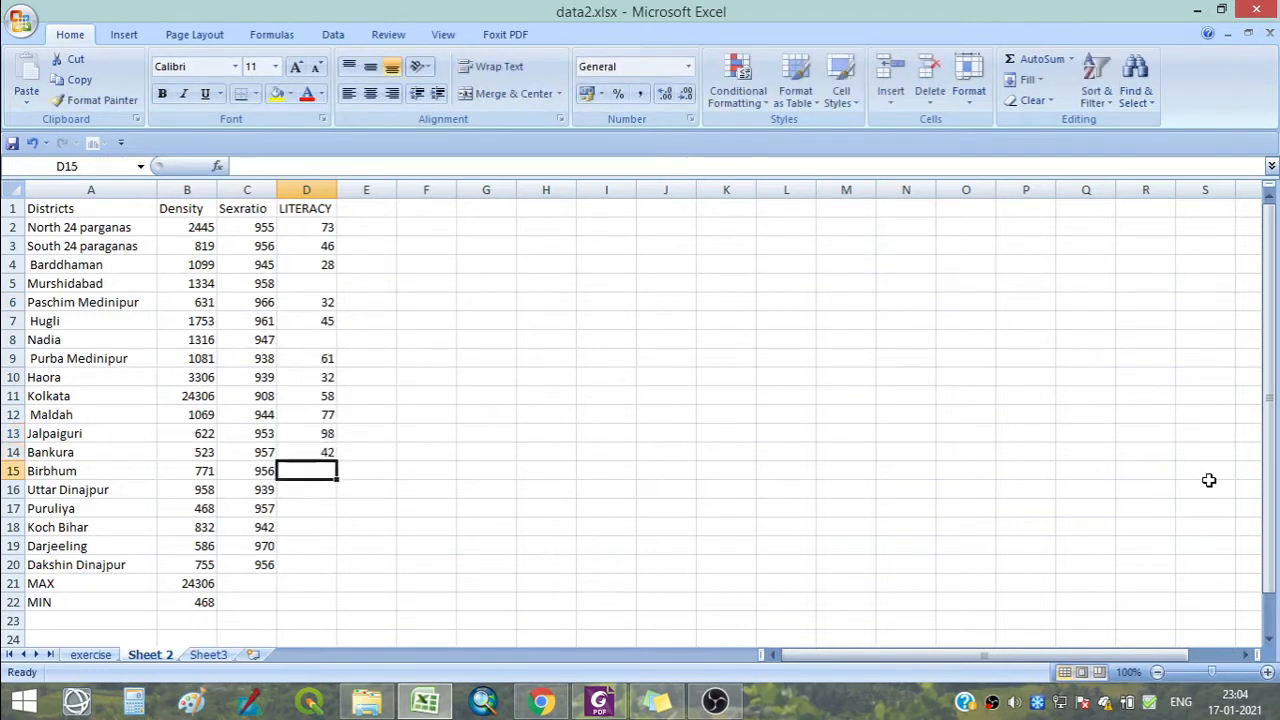
text(12)
key(Return)
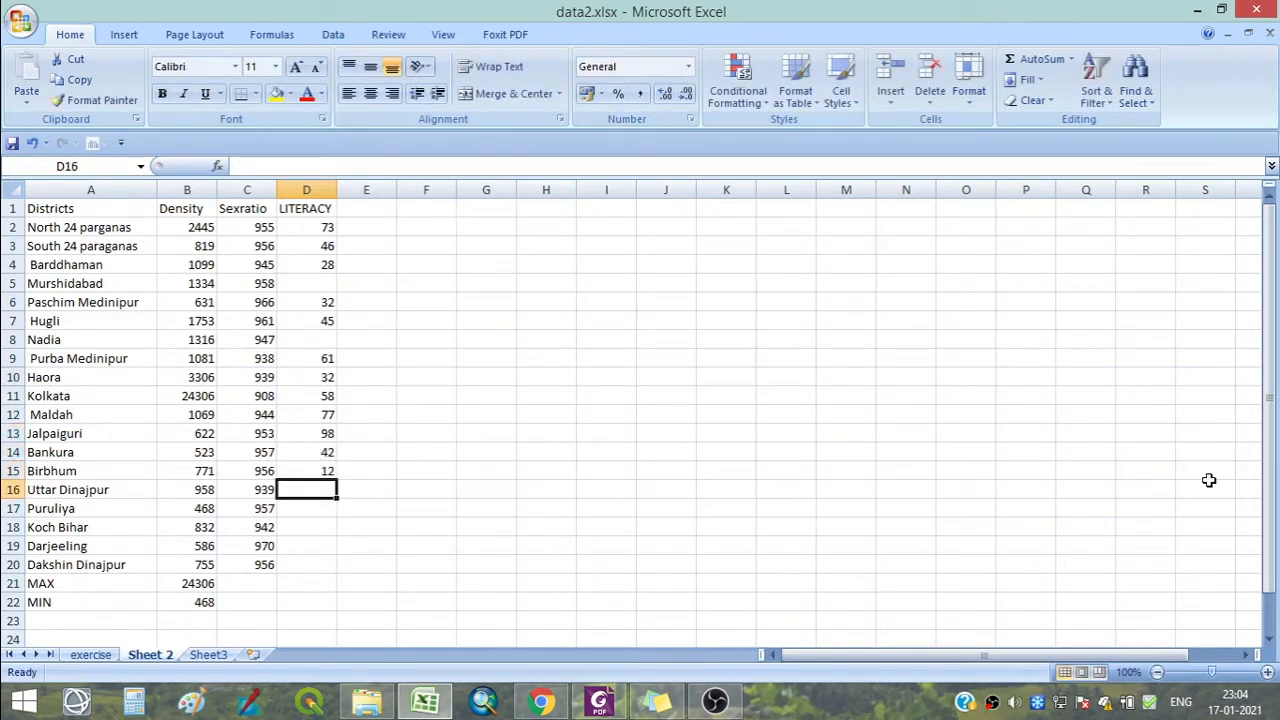
text(69)
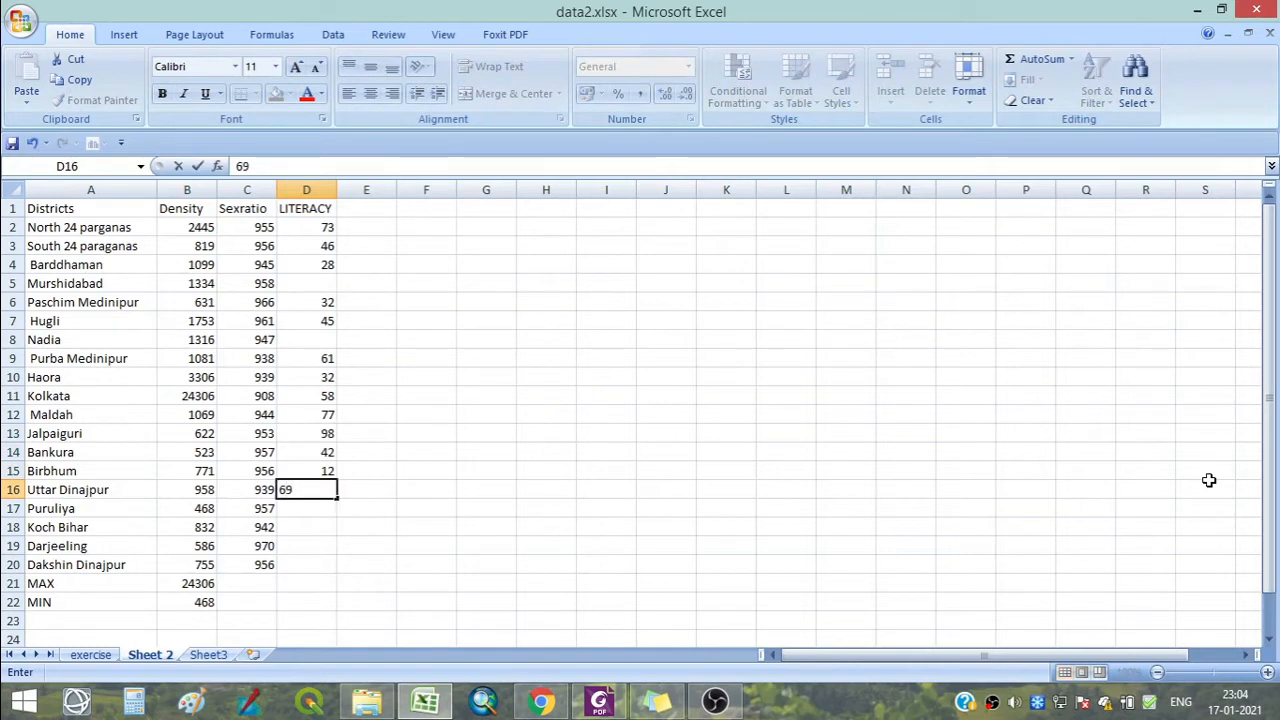
key(Return)
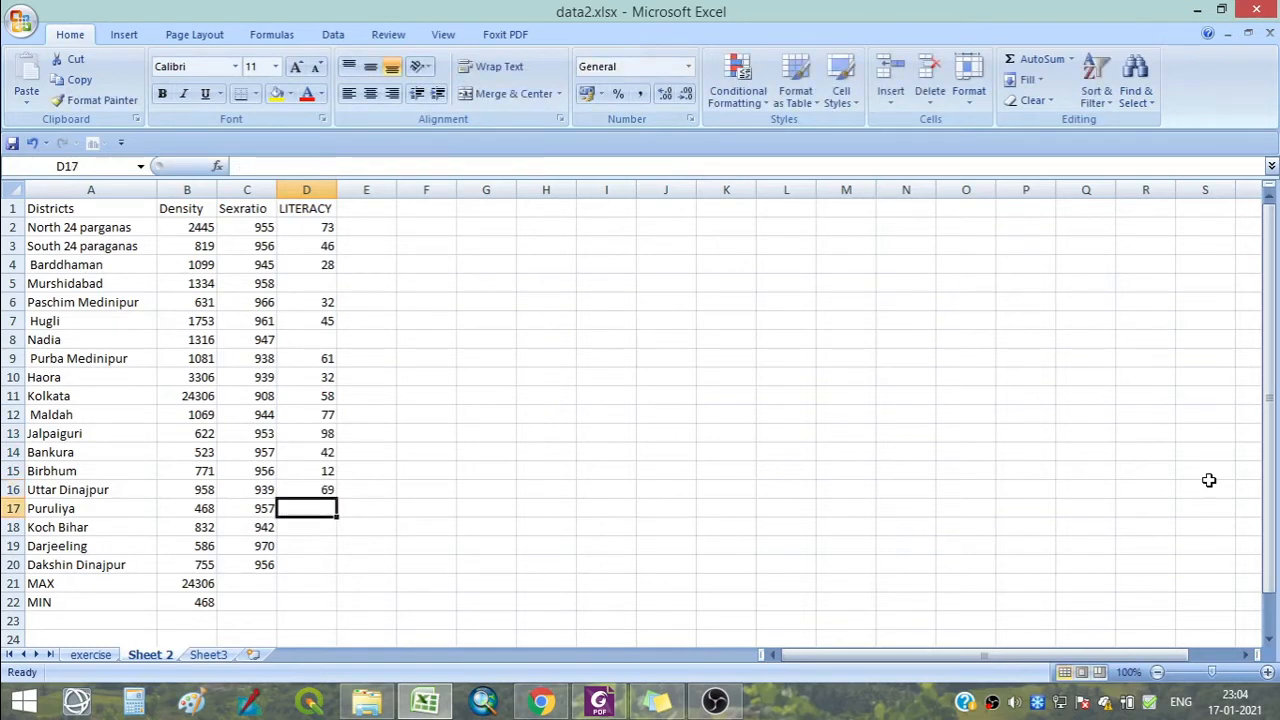
Enter the literacy values 24, 87, 98 and 12 for Puruliya to Dakshin Dinajpur in cells D17 to D20.
text(24)
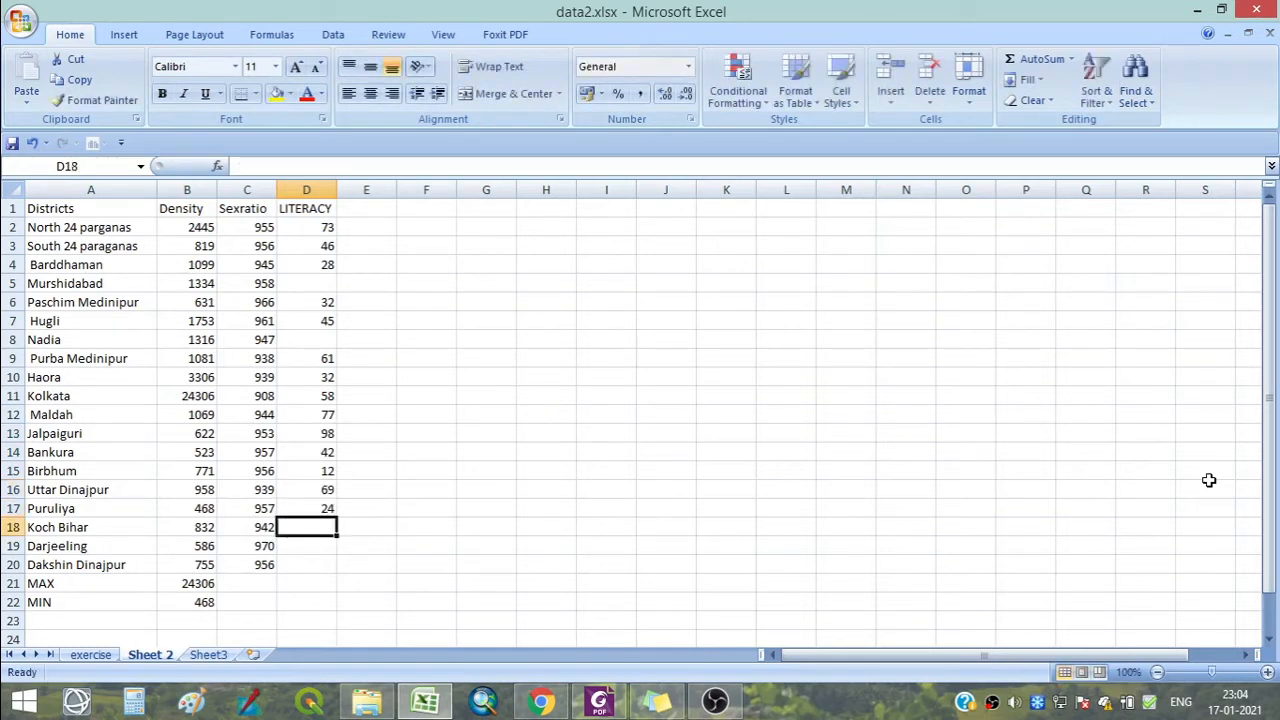
key(Return)
text(87)
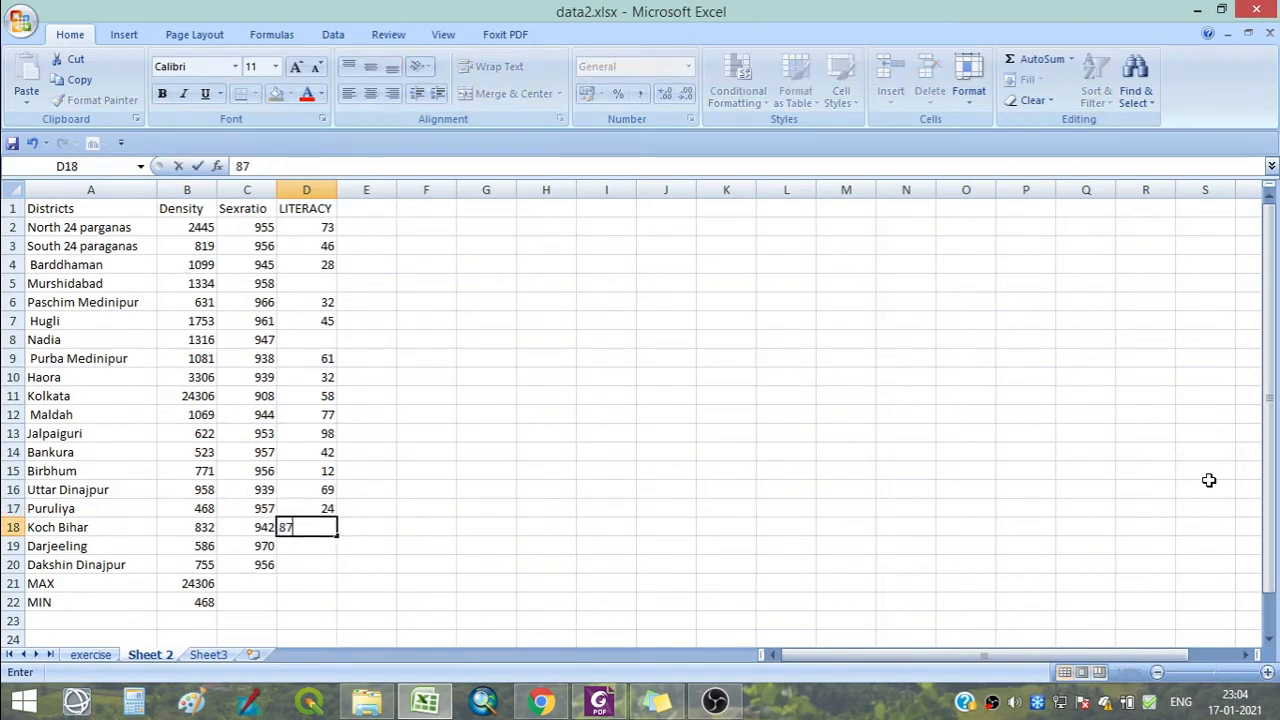
key(Return)
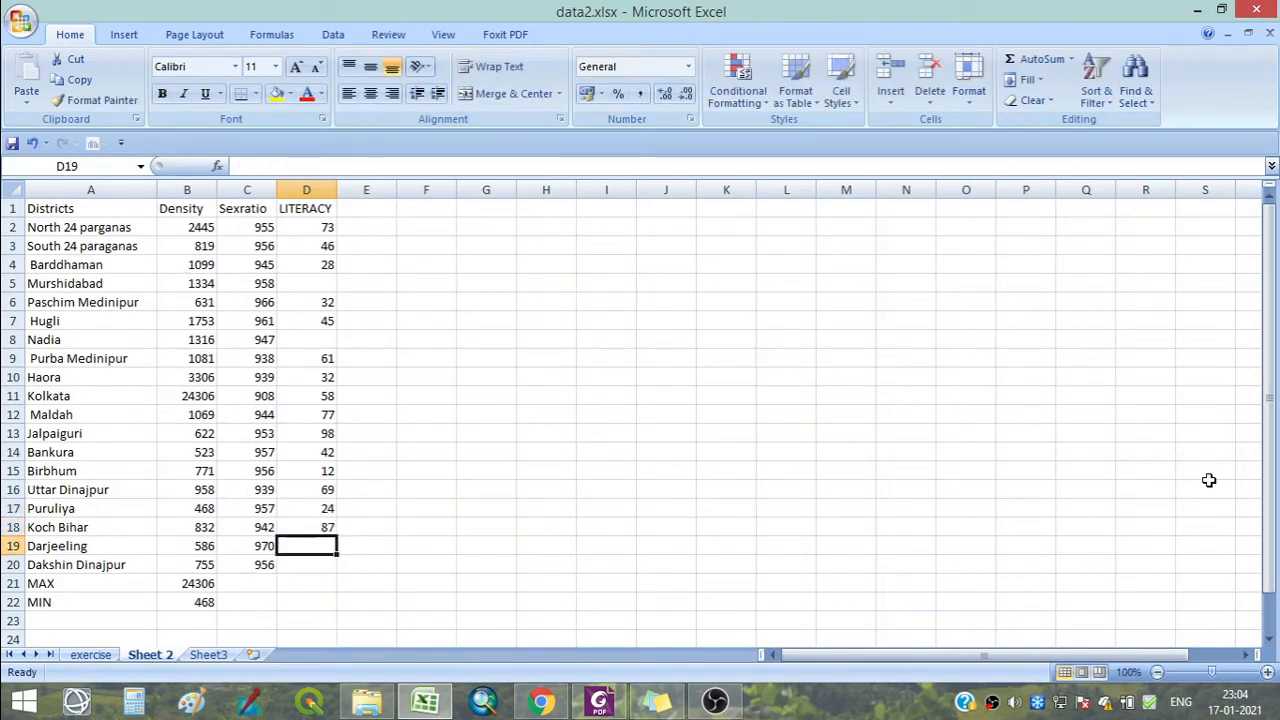
text(98)
key(Return)
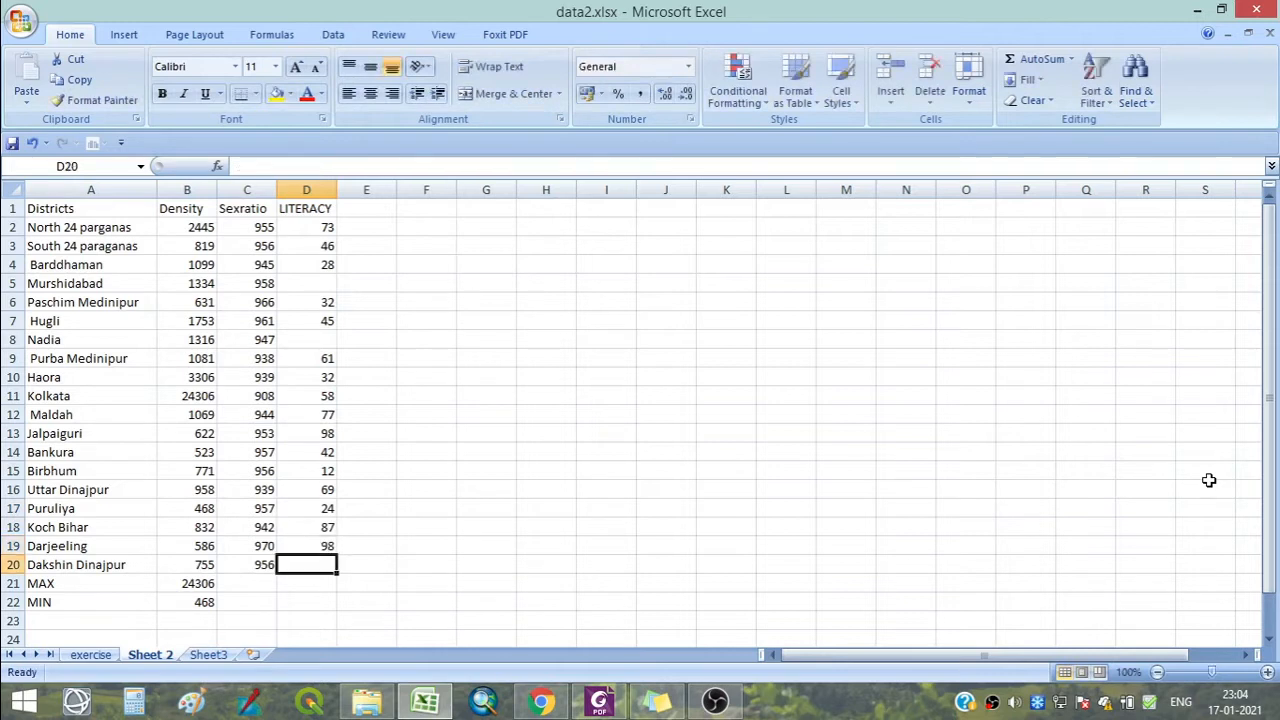
text(12)
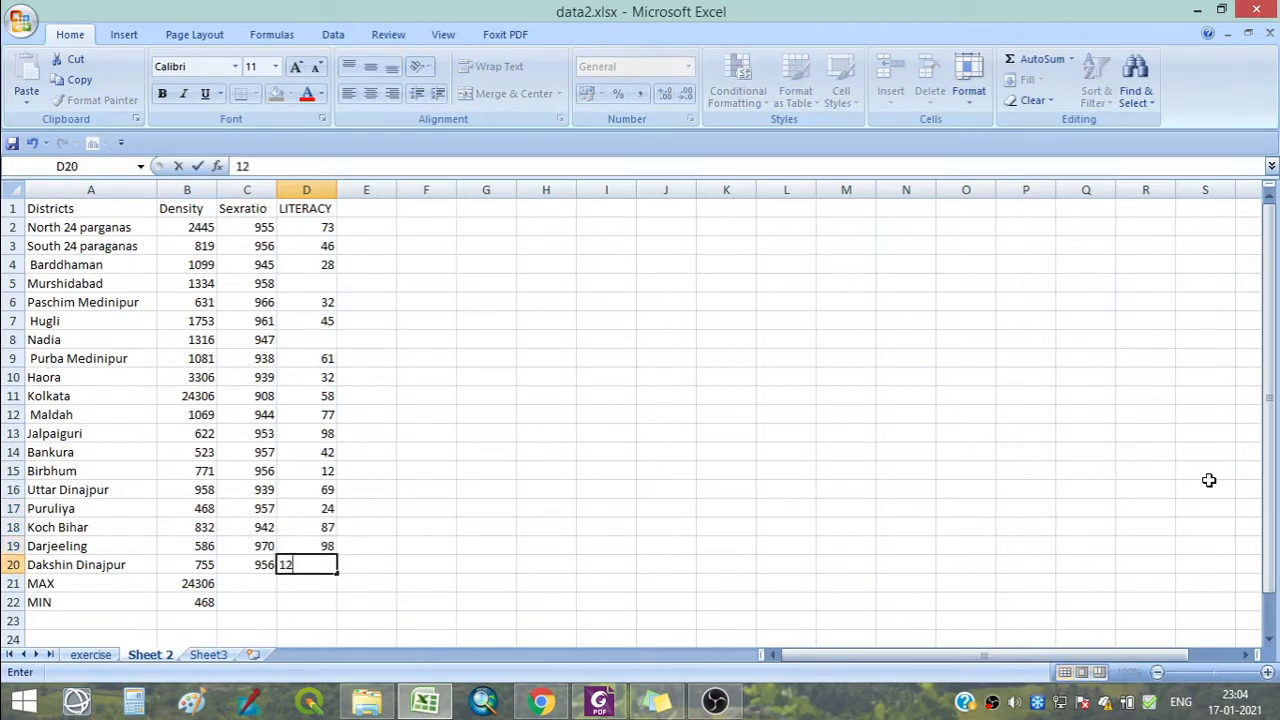
key(Return)
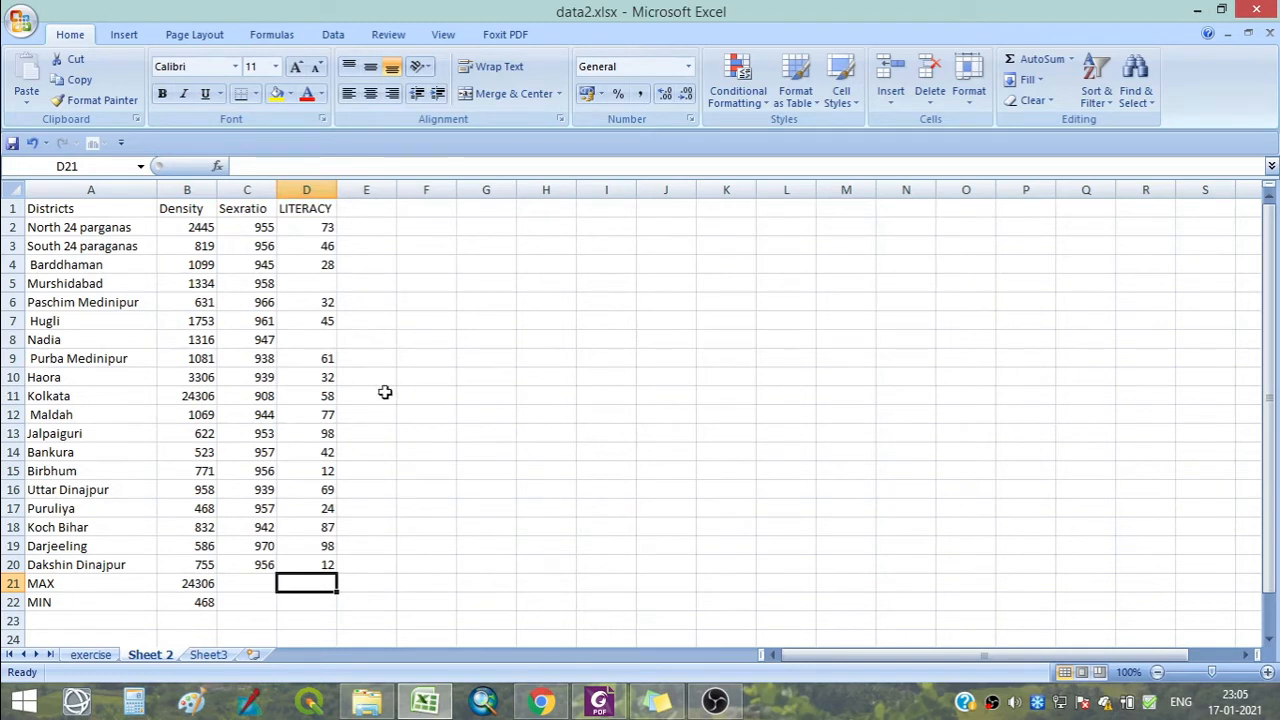
click(220, 168)
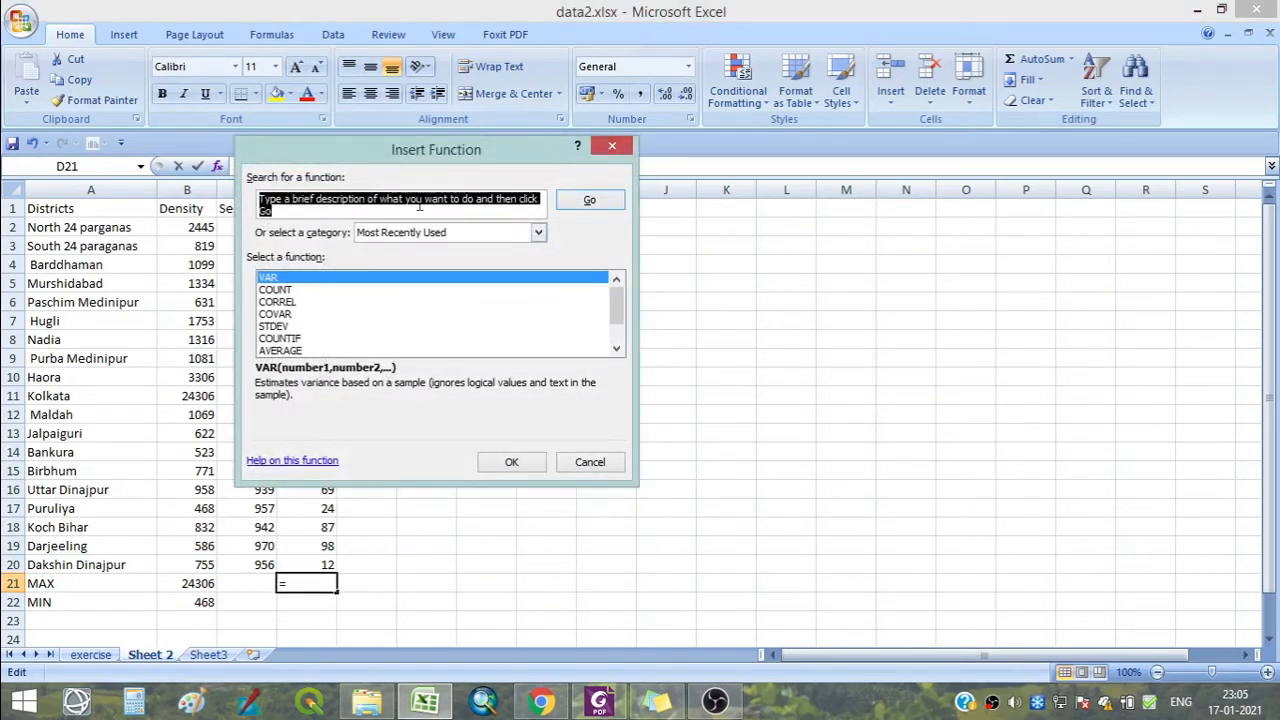
click(538, 232)
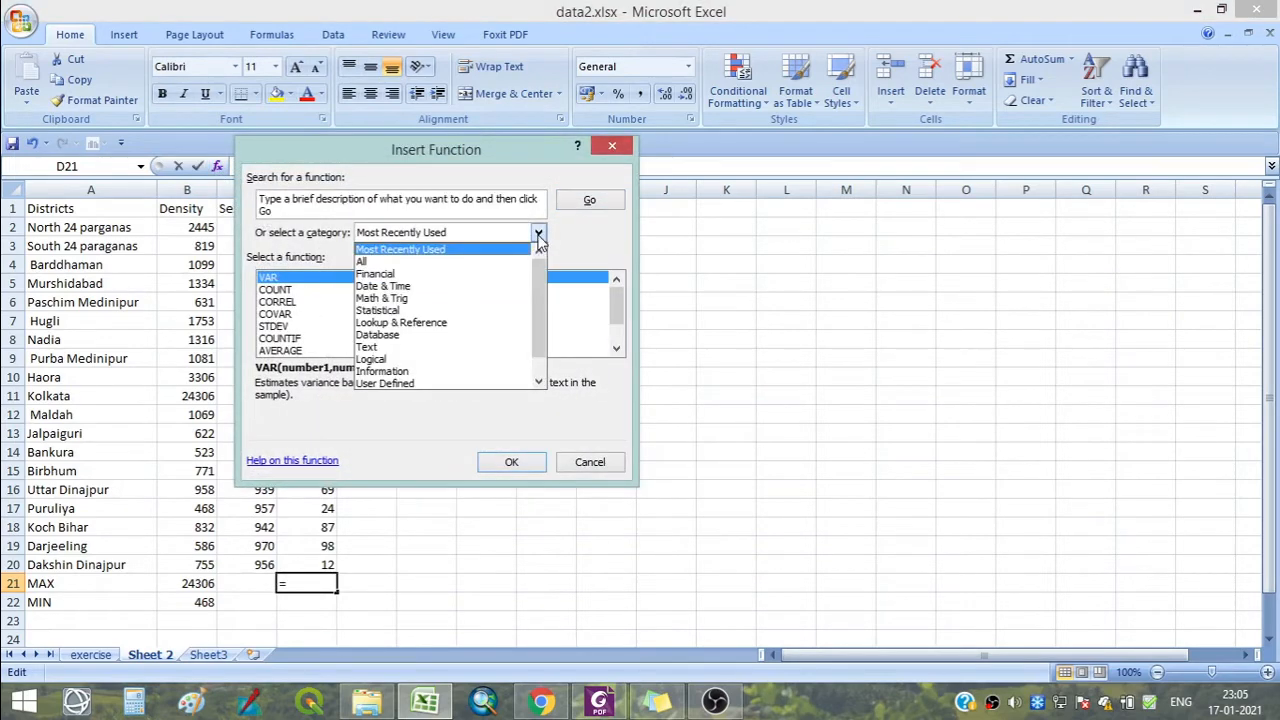
click(397, 266)
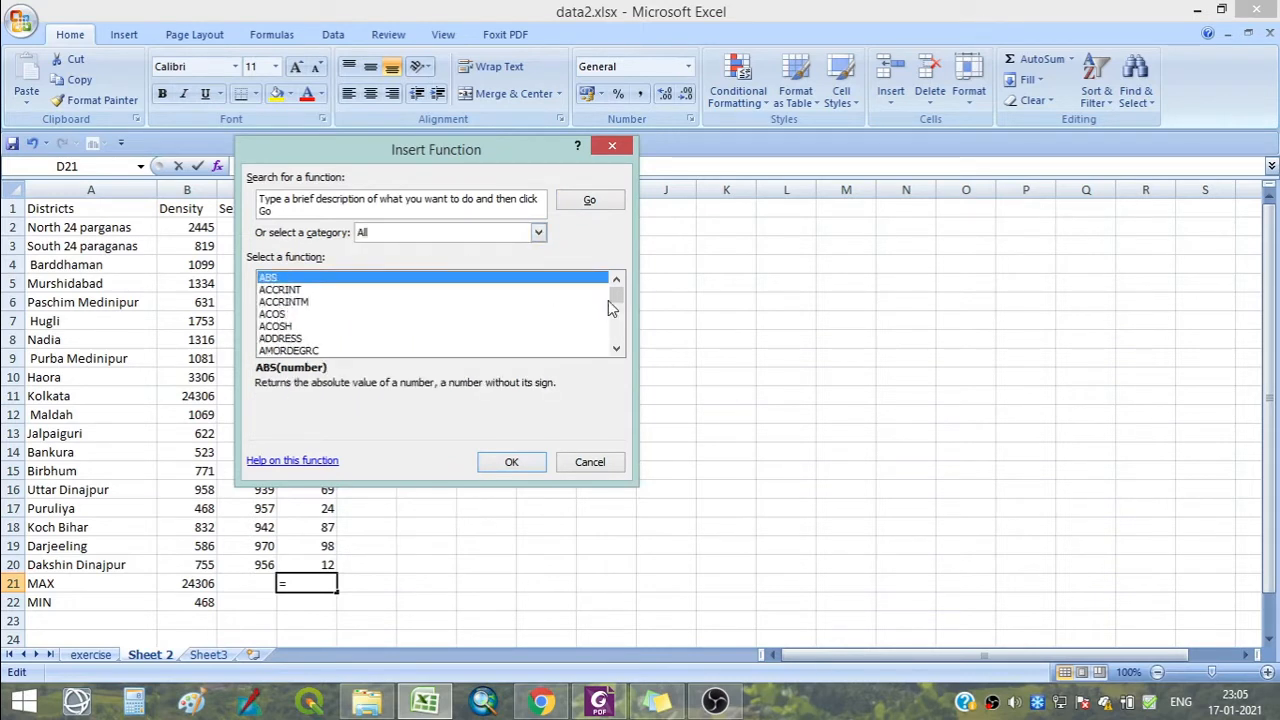
mouse_move(614, 296)
mouse_down()
mouse_move(618, 356)
mouse_move(616, 295)
mouse_up()
click(613, 148)
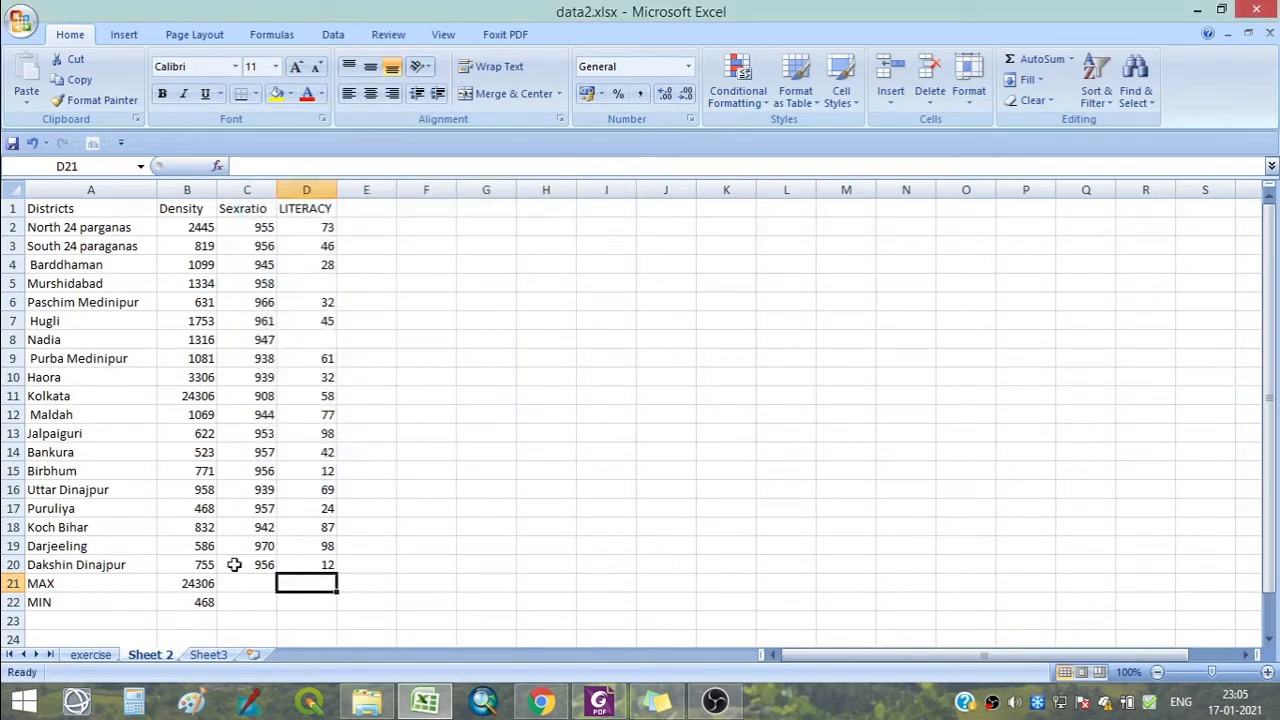
Count the numeric literacy entries with =COUNT(D2:D20) in D21, and check the formula against the range and its empty cells.
text(=CO)
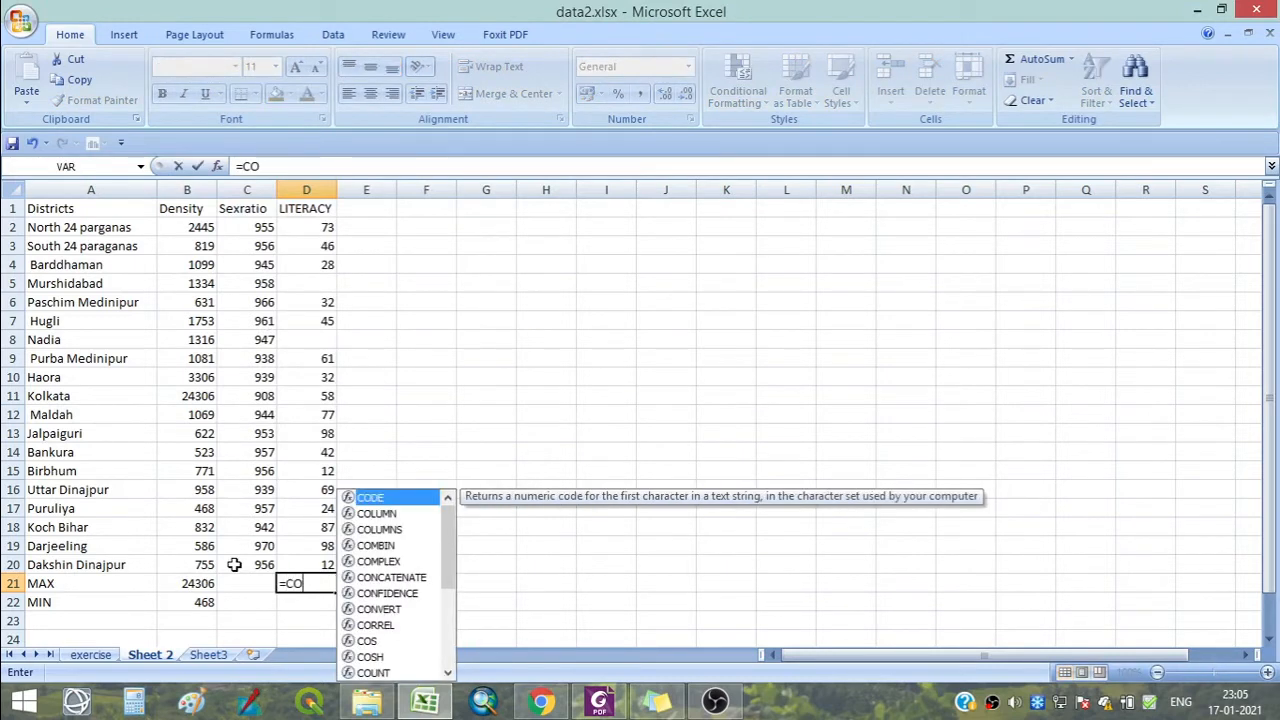
text(UN)
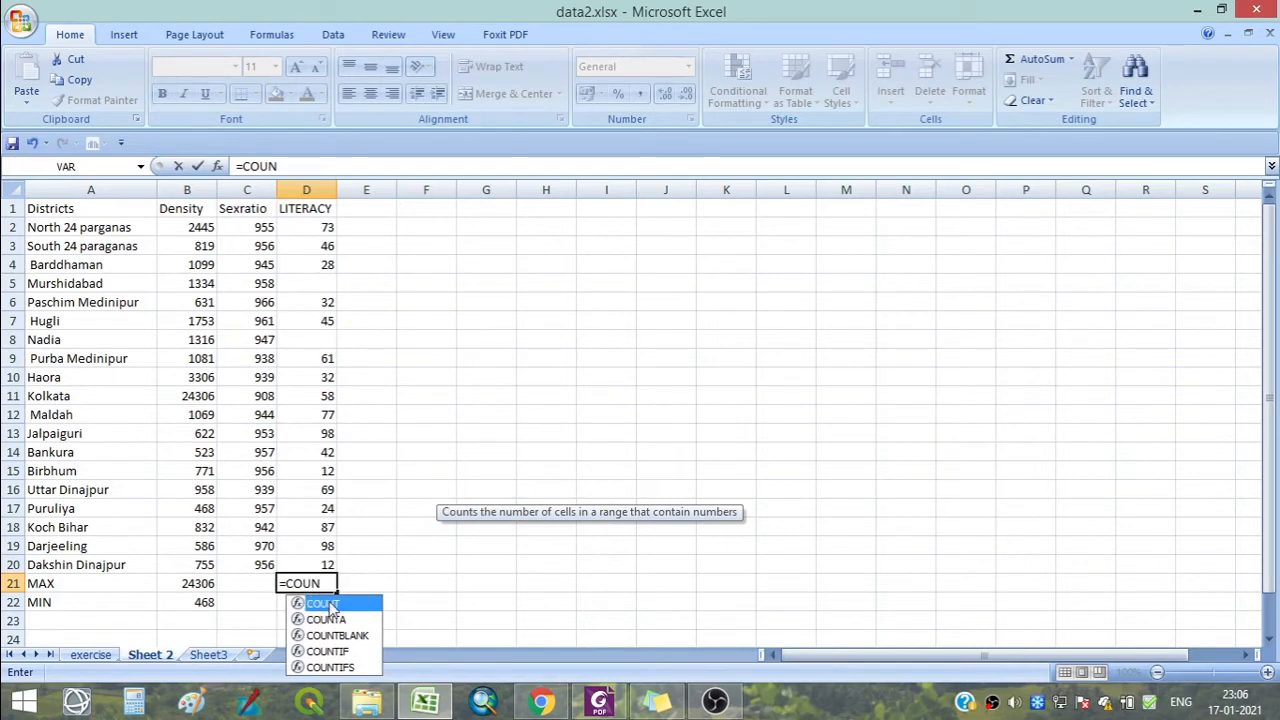
double_click(323, 604)
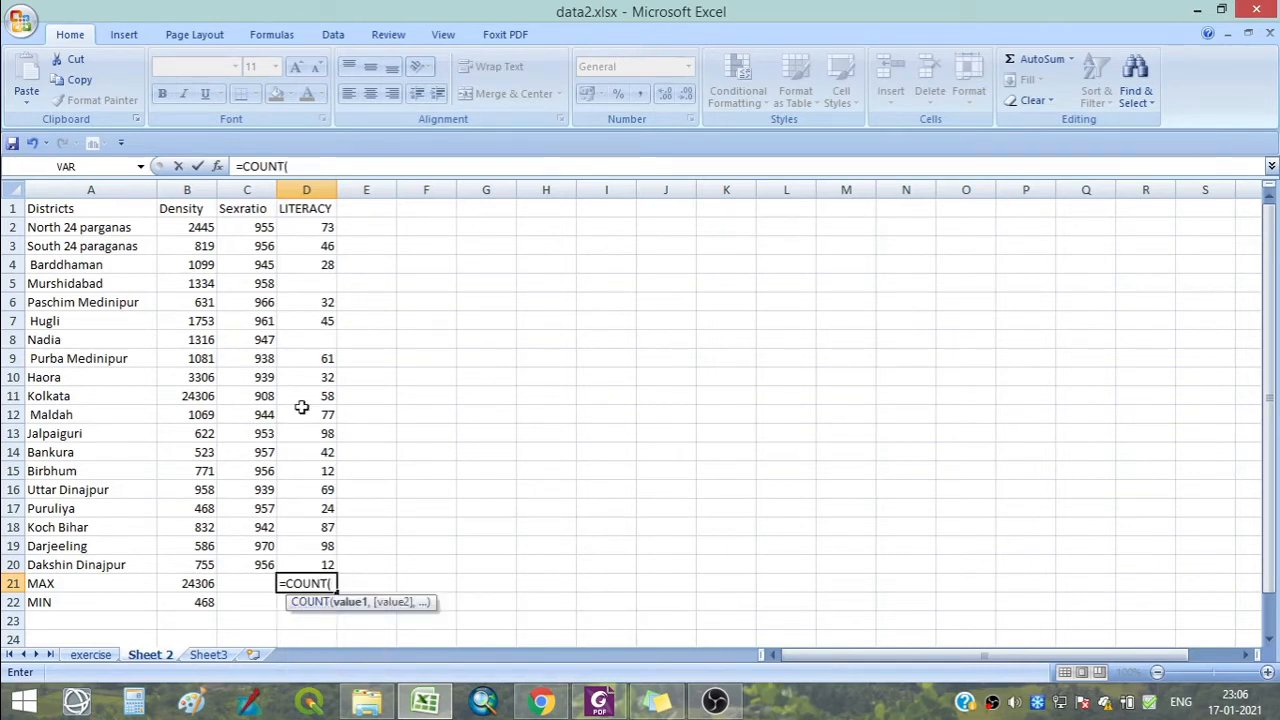
drag(304, 229, 296, 565)
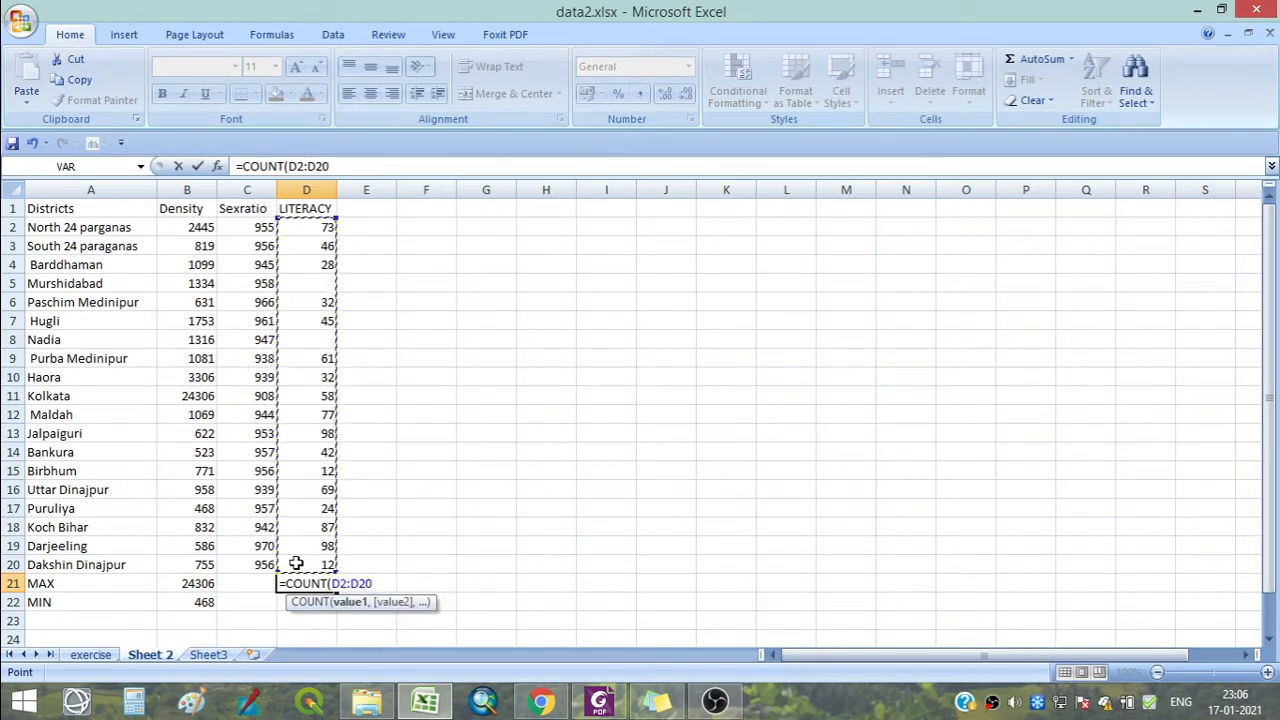
text())
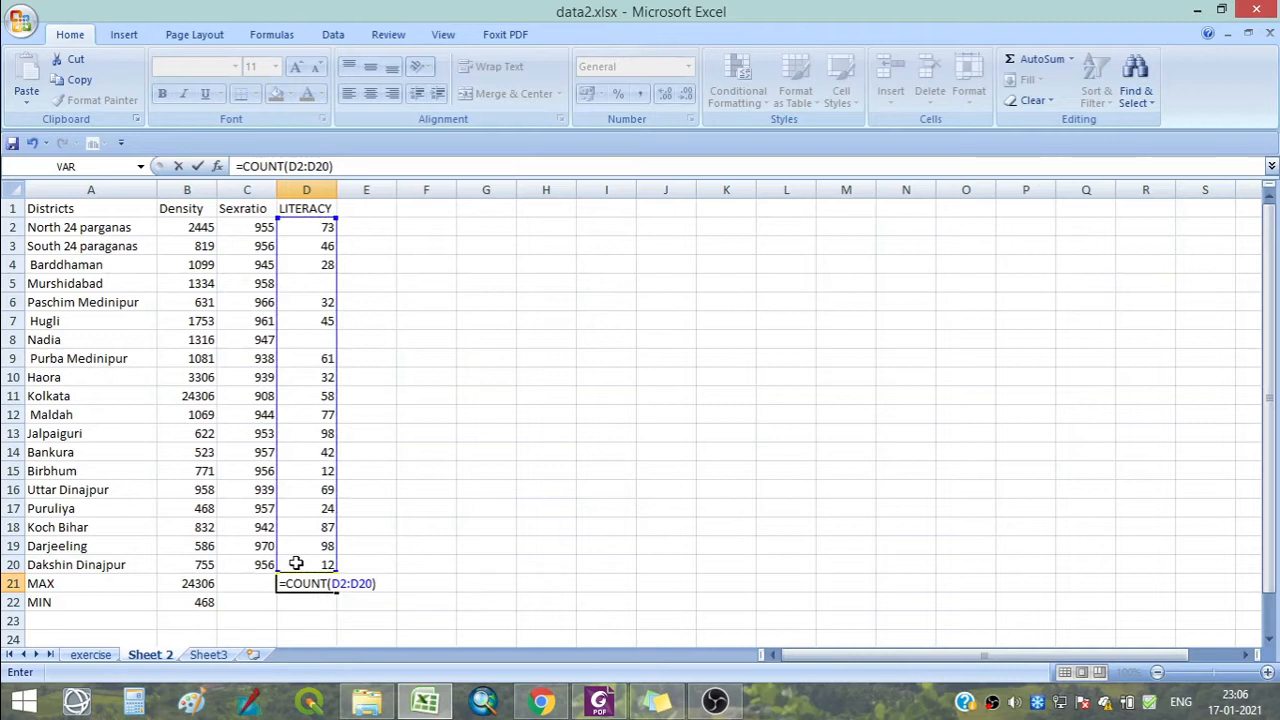
key(Return)
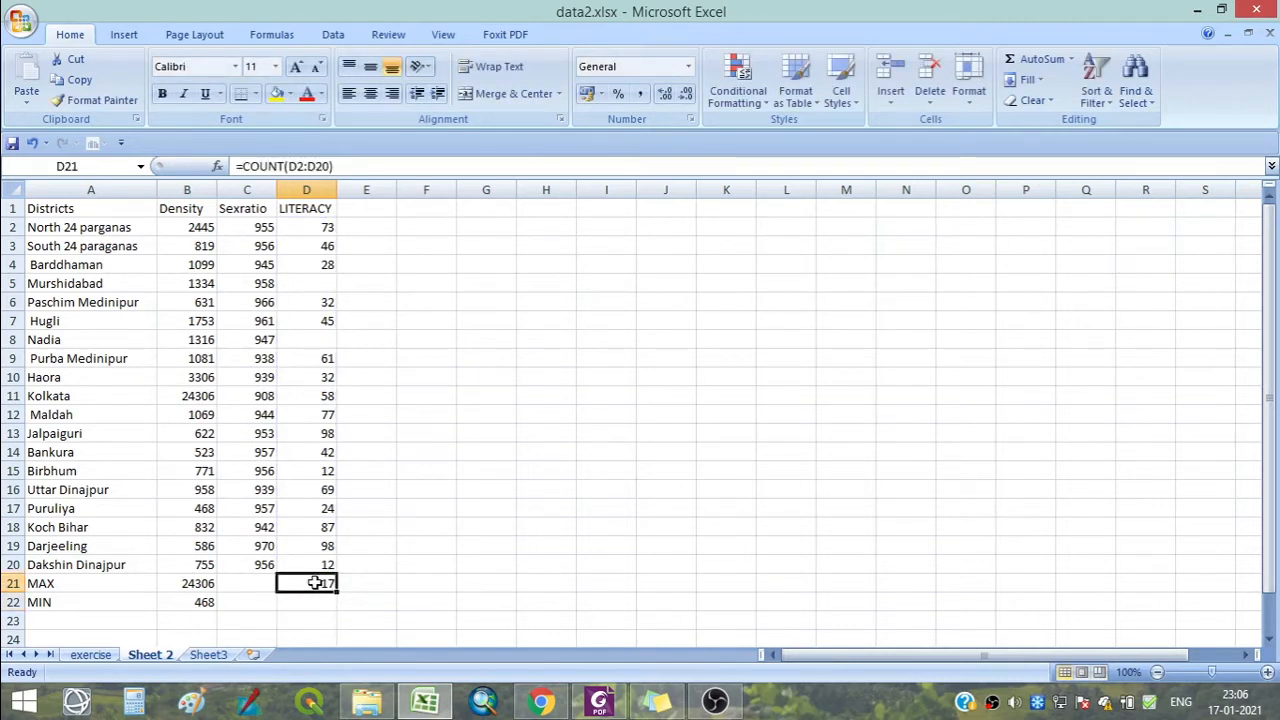
click(314, 583)
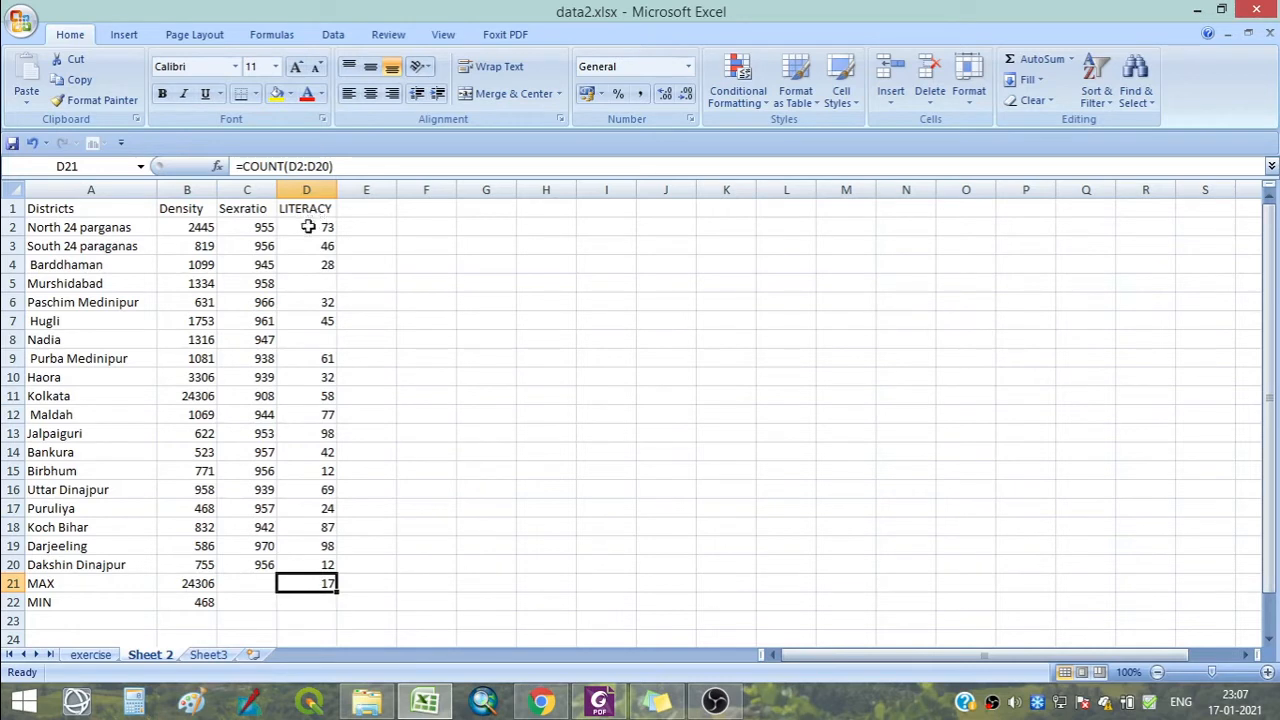
drag(308, 227, 310, 566)
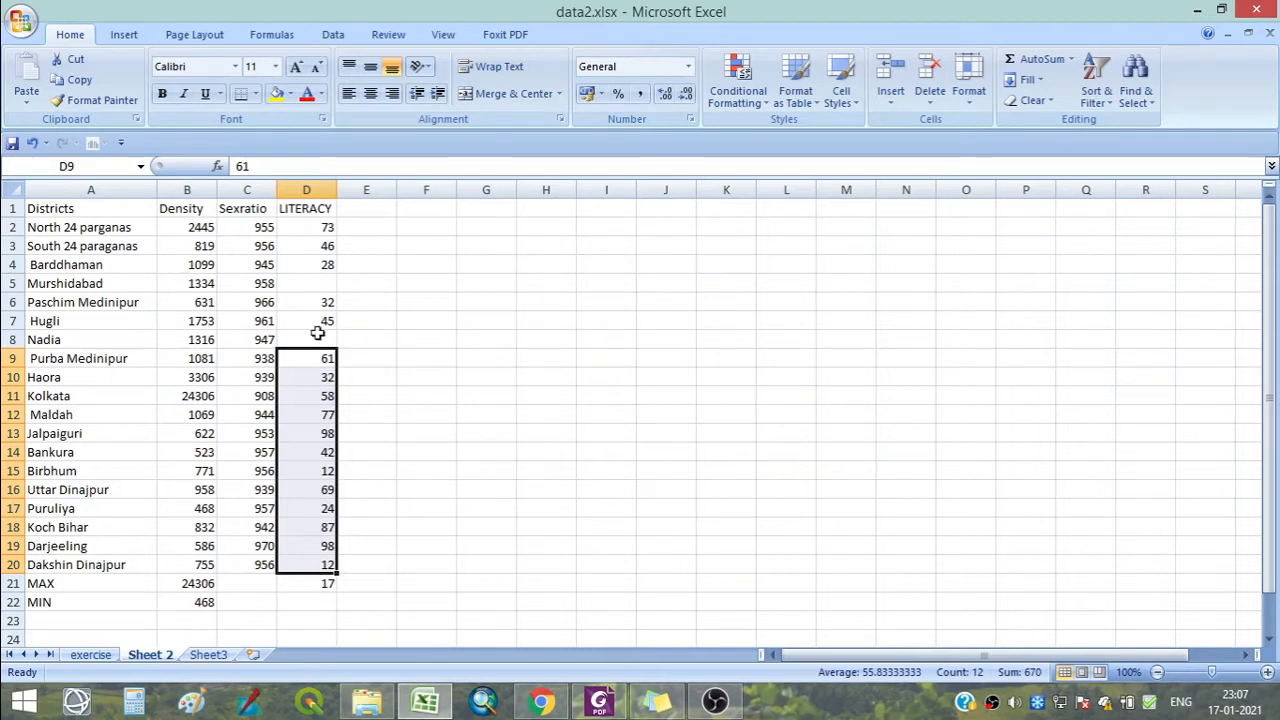
click(311, 338)
click(314, 286)
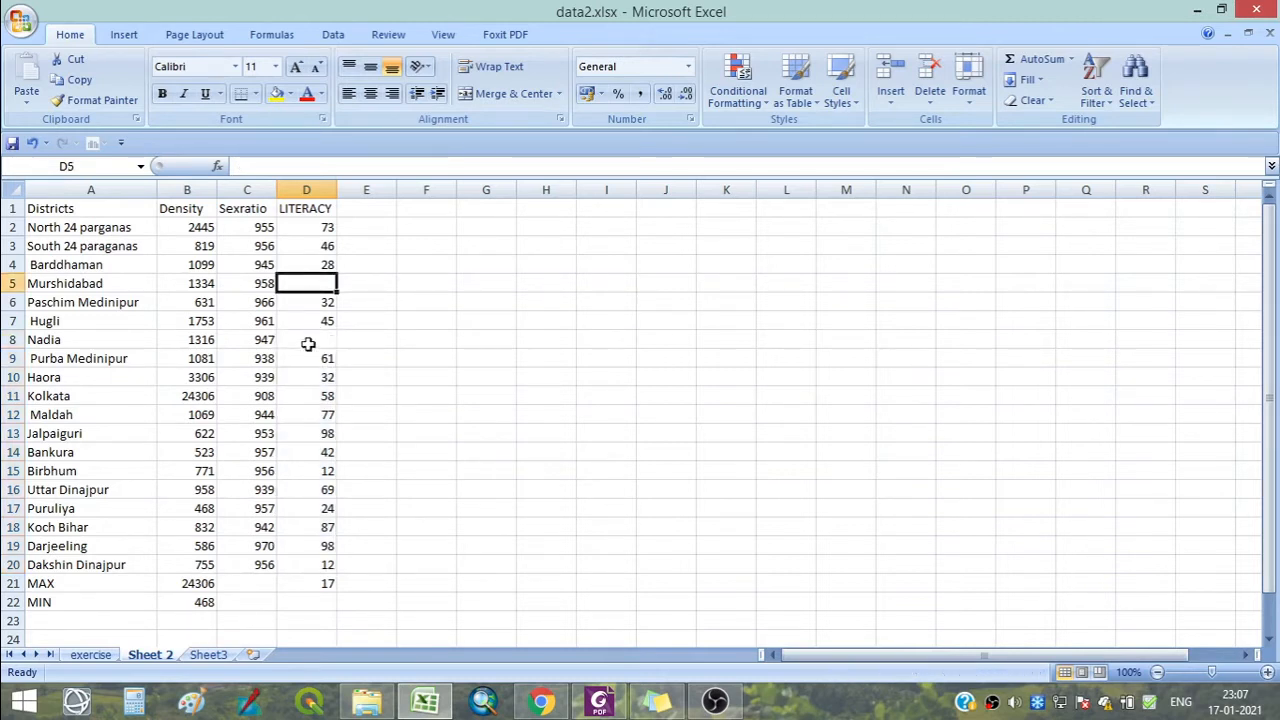
click(318, 581)
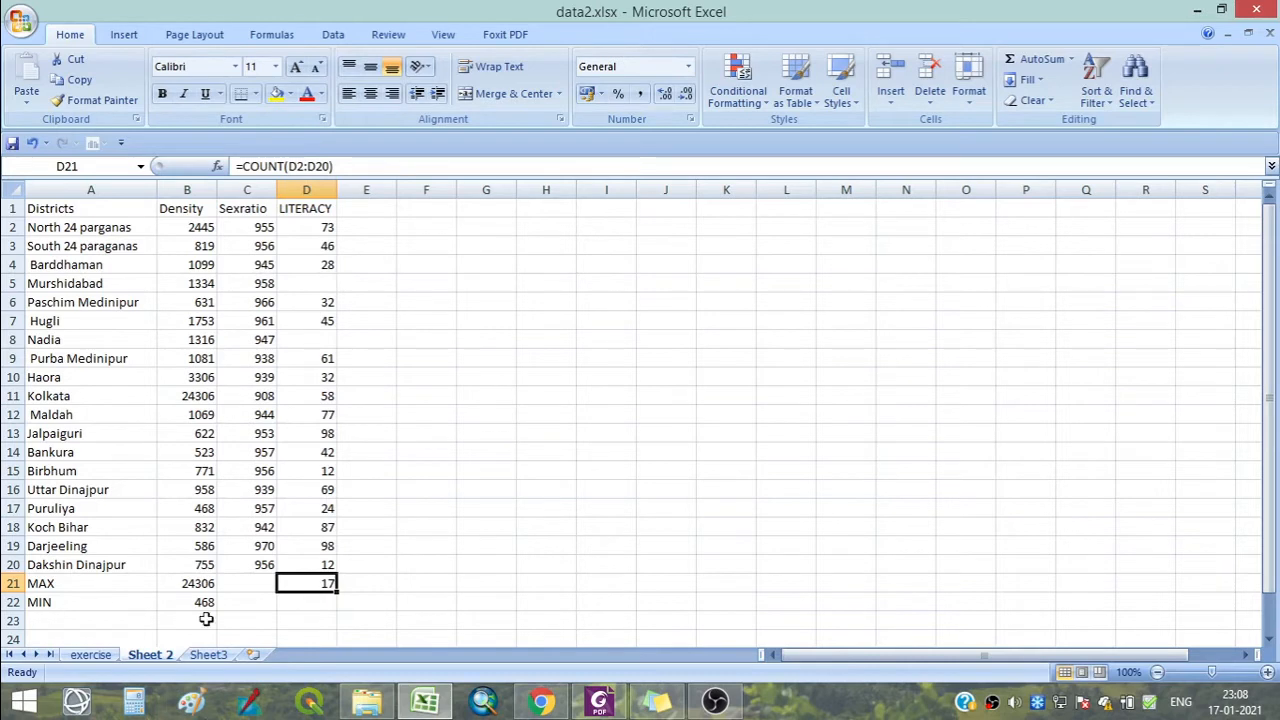
Count the empty literacy cells with =COUNTBLANK(D2:D20) in D22, and check the formula against the blanks in D5 and D8.
click(297, 601)
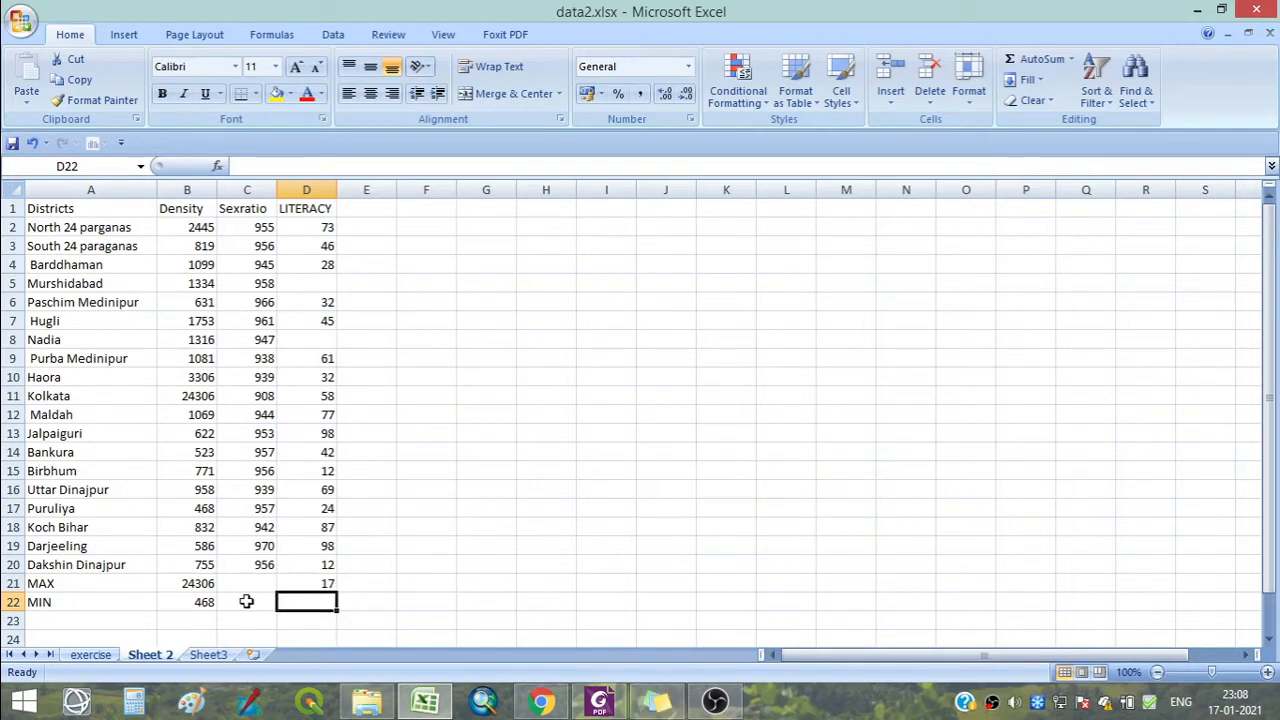
text(=)
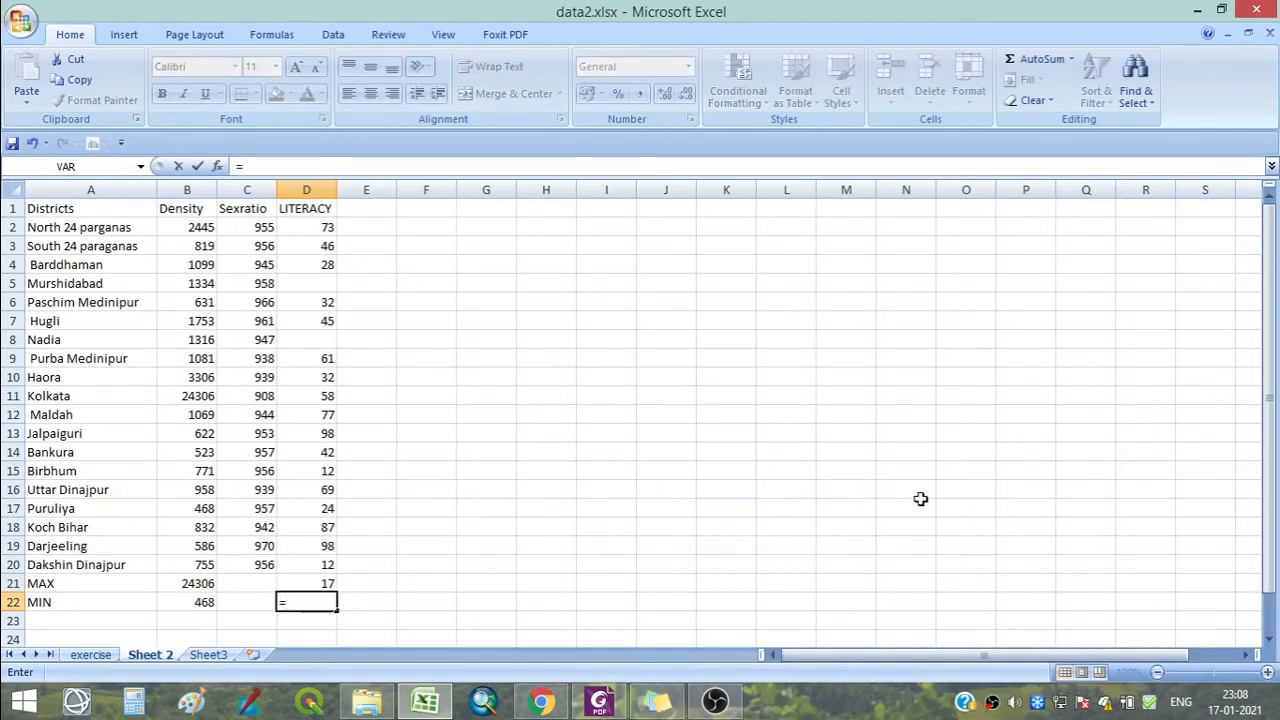
text(COUNT)
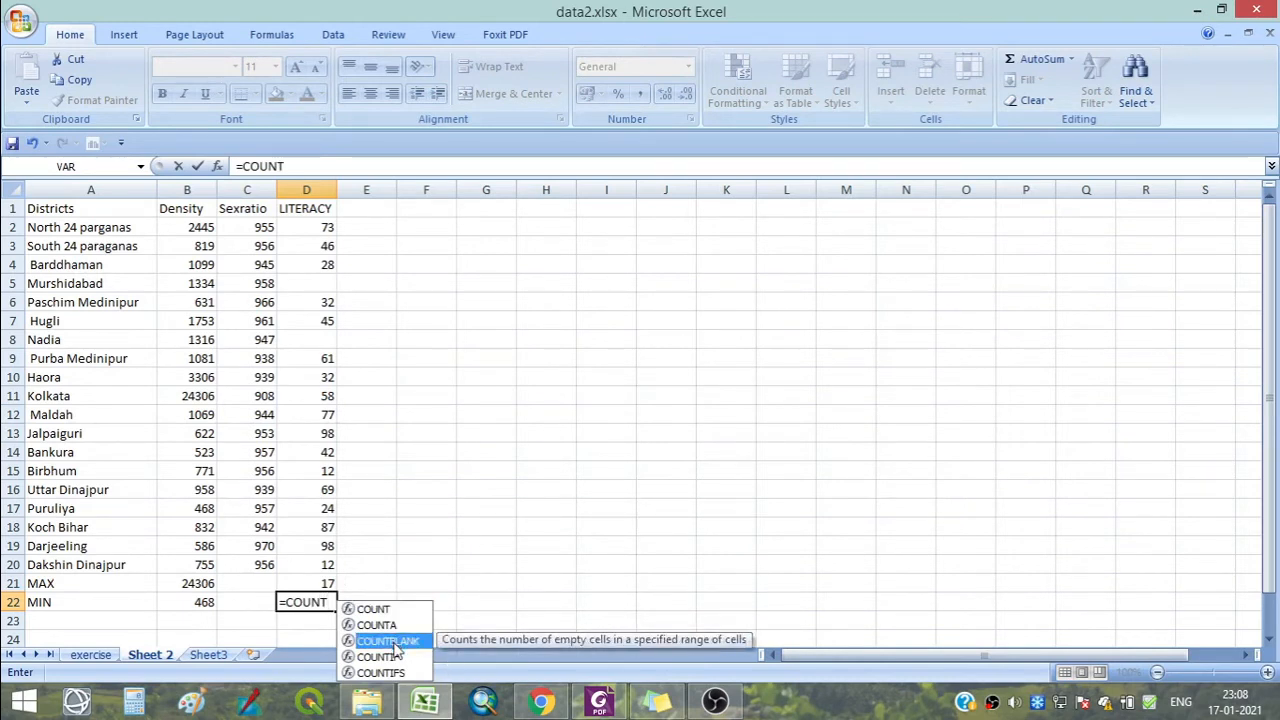
double_click(393, 641)
drag(320, 228, 304, 559)
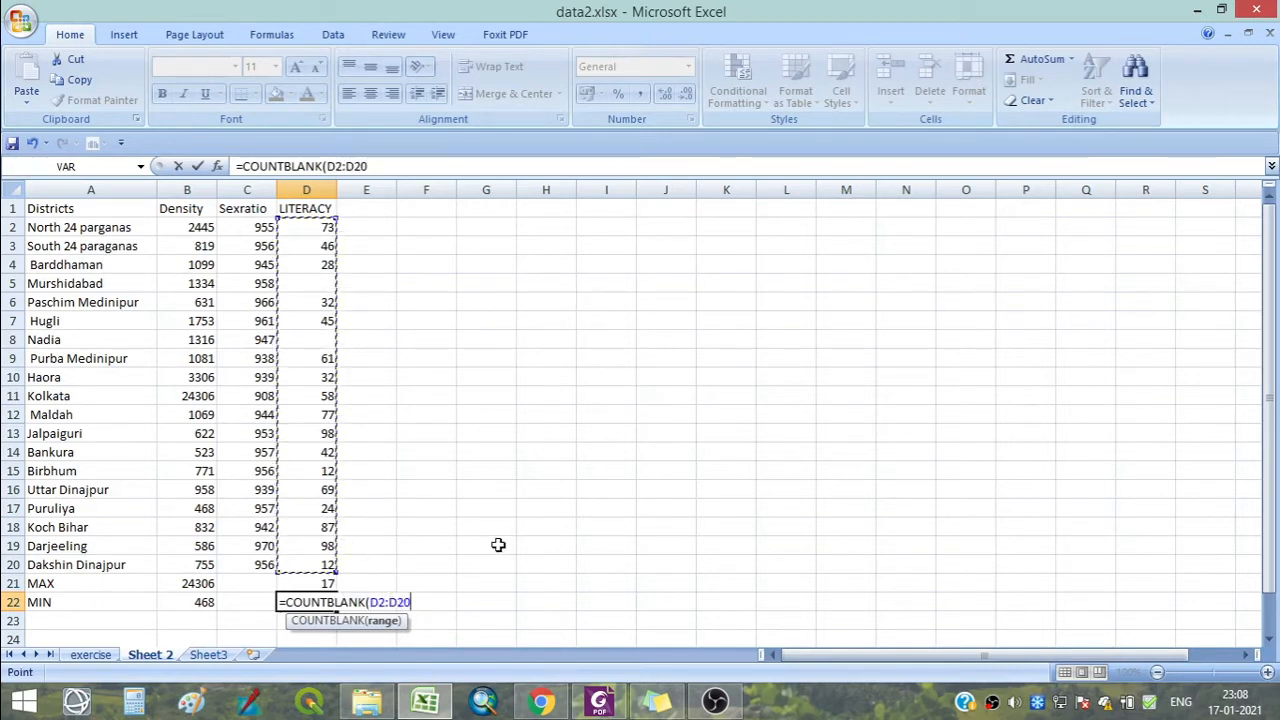
text())
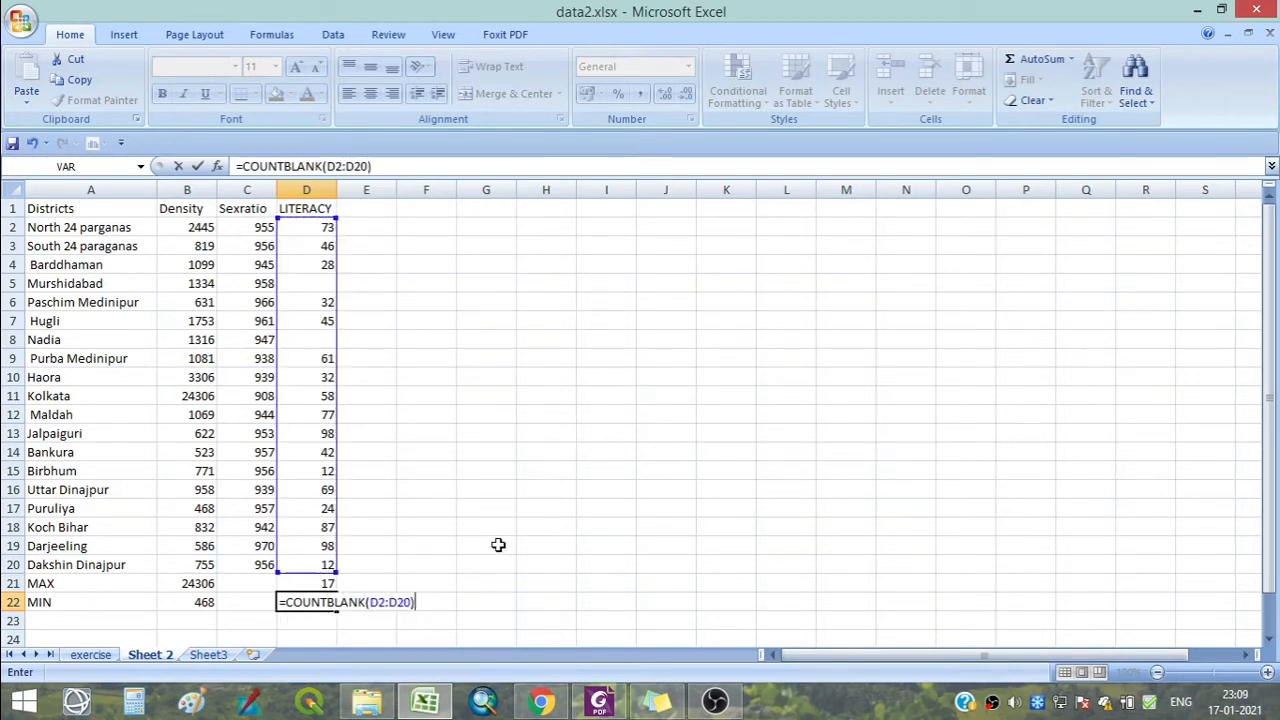
key(Return)
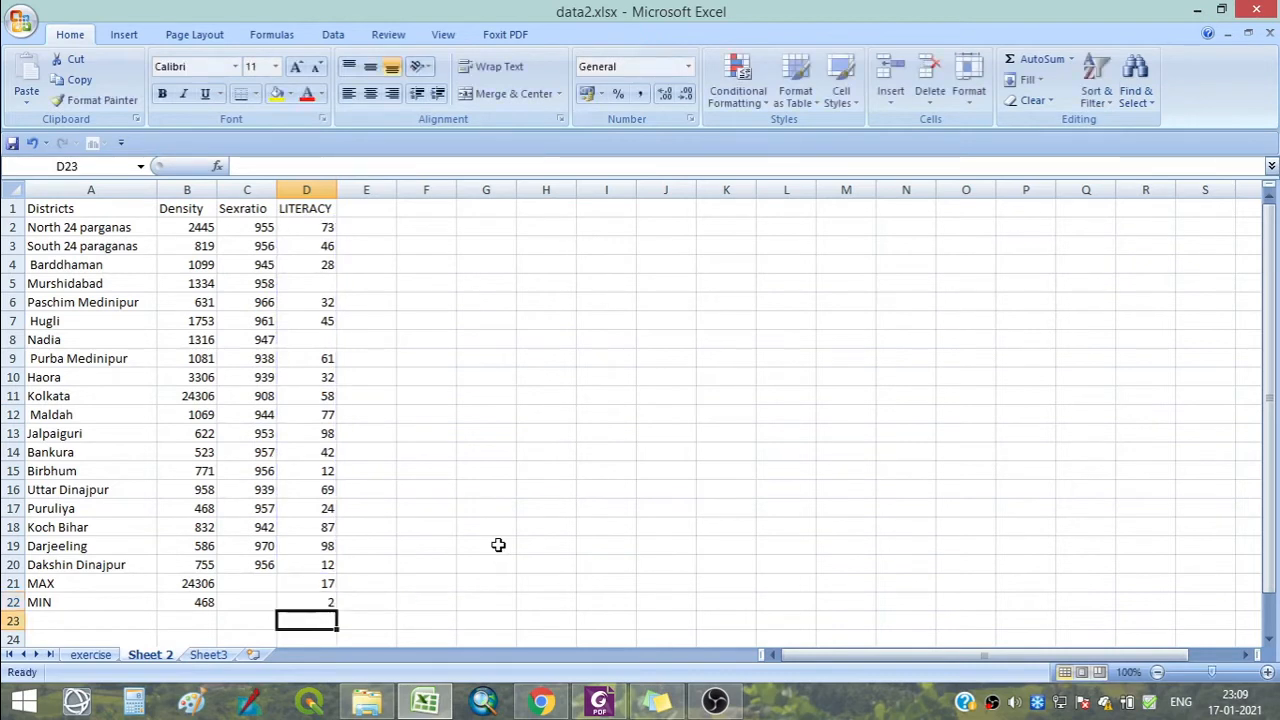
click(305, 340)
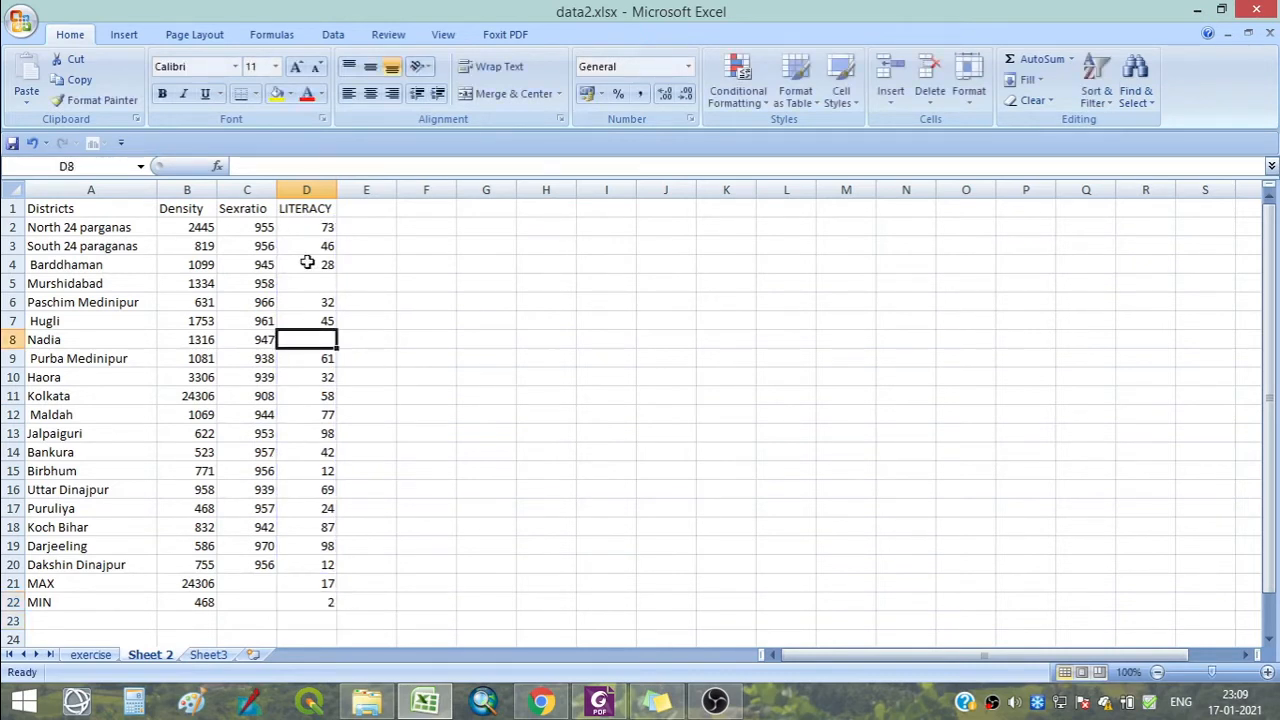
click(301, 281)
click(313, 354)
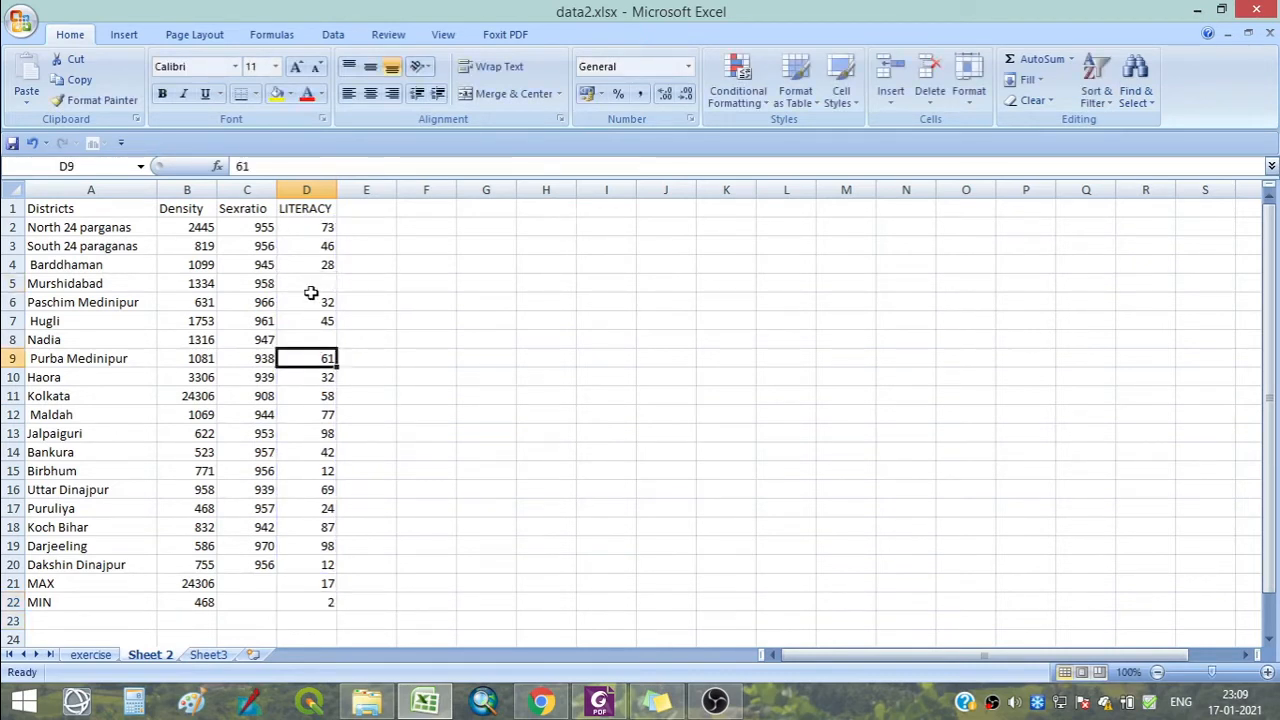
click(310, 285)
click(310, 338)
click(316, 603)
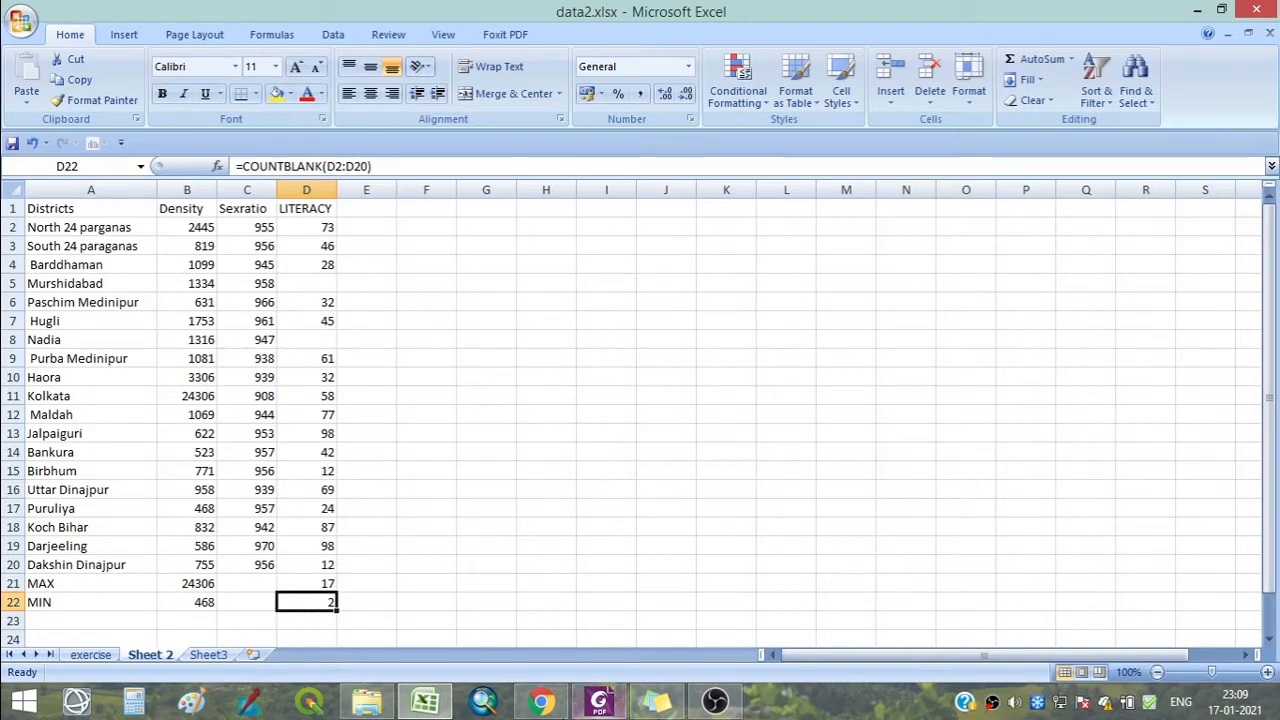
Count the non-empty literacy cells with =COUNTA(D2:D20) in D23.
click(302, 621)
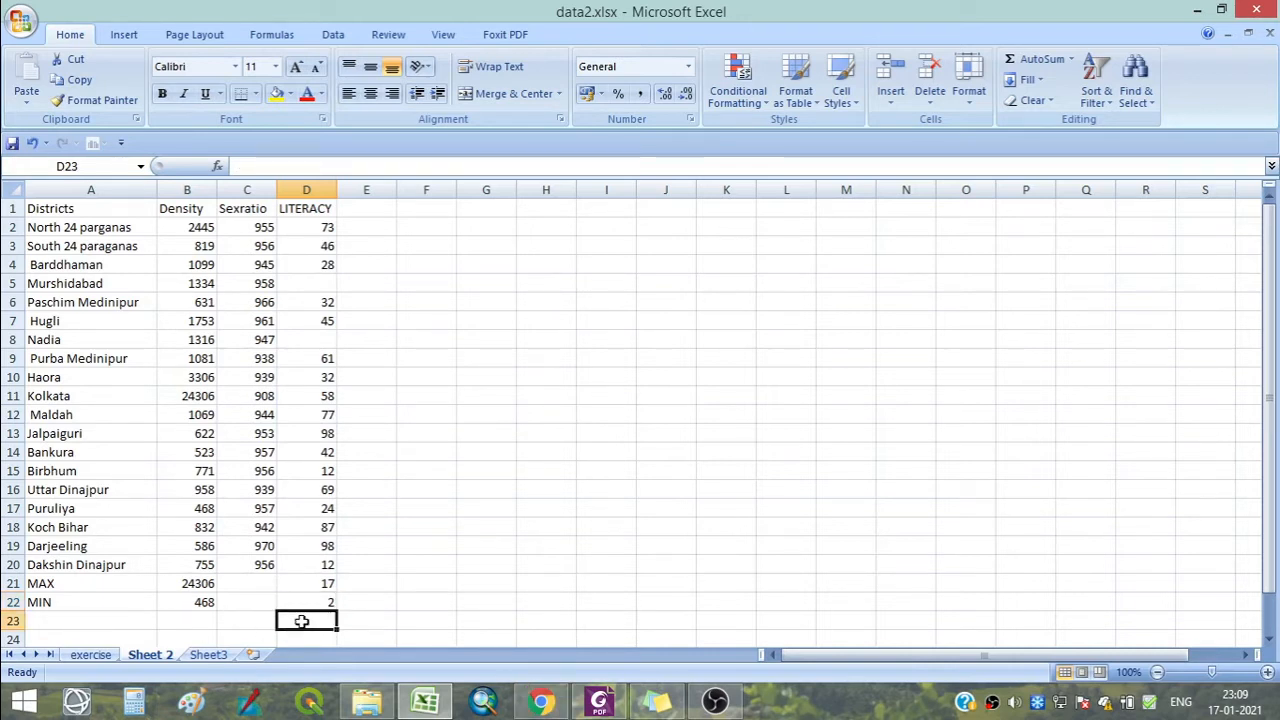
text(=C)
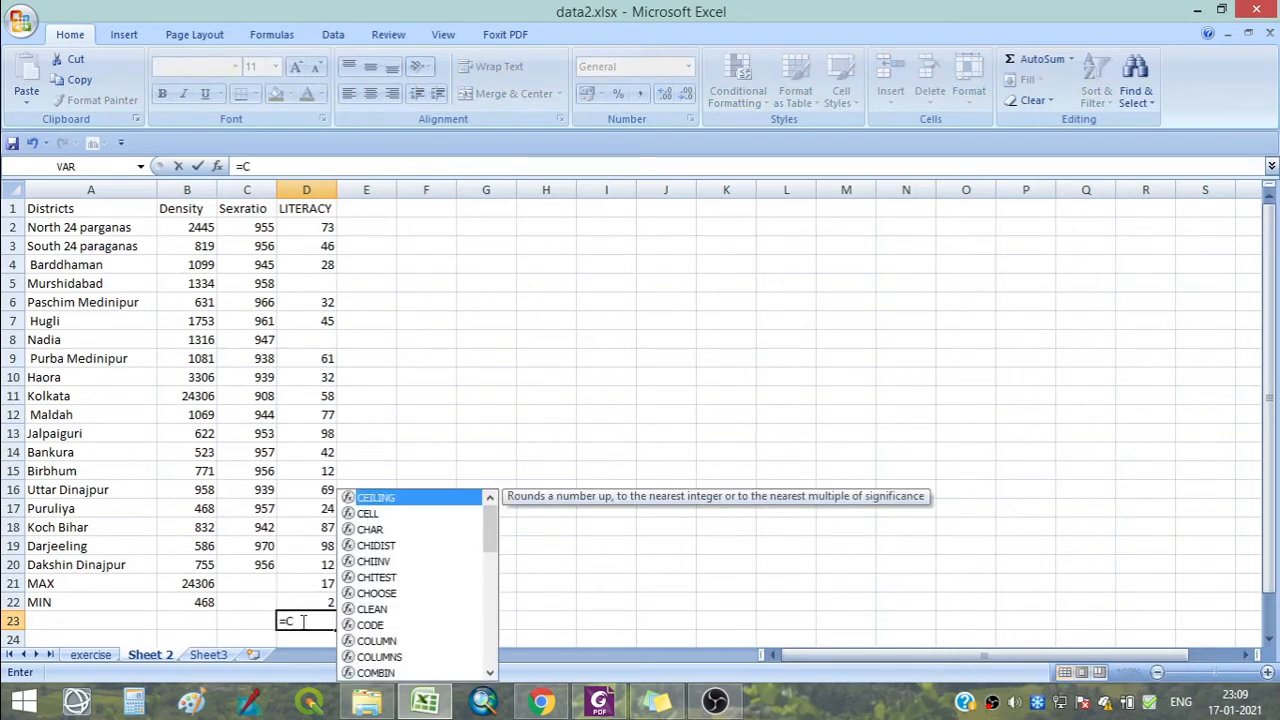
text(OUNT)
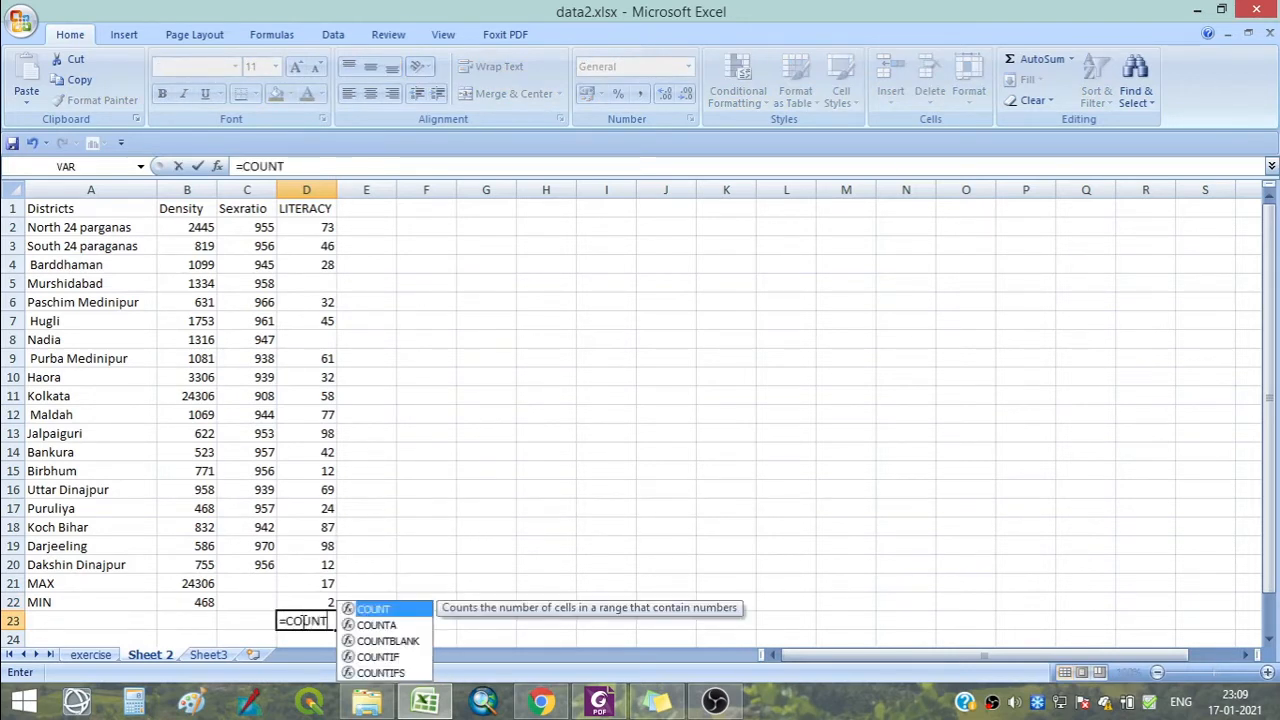
key(Down)
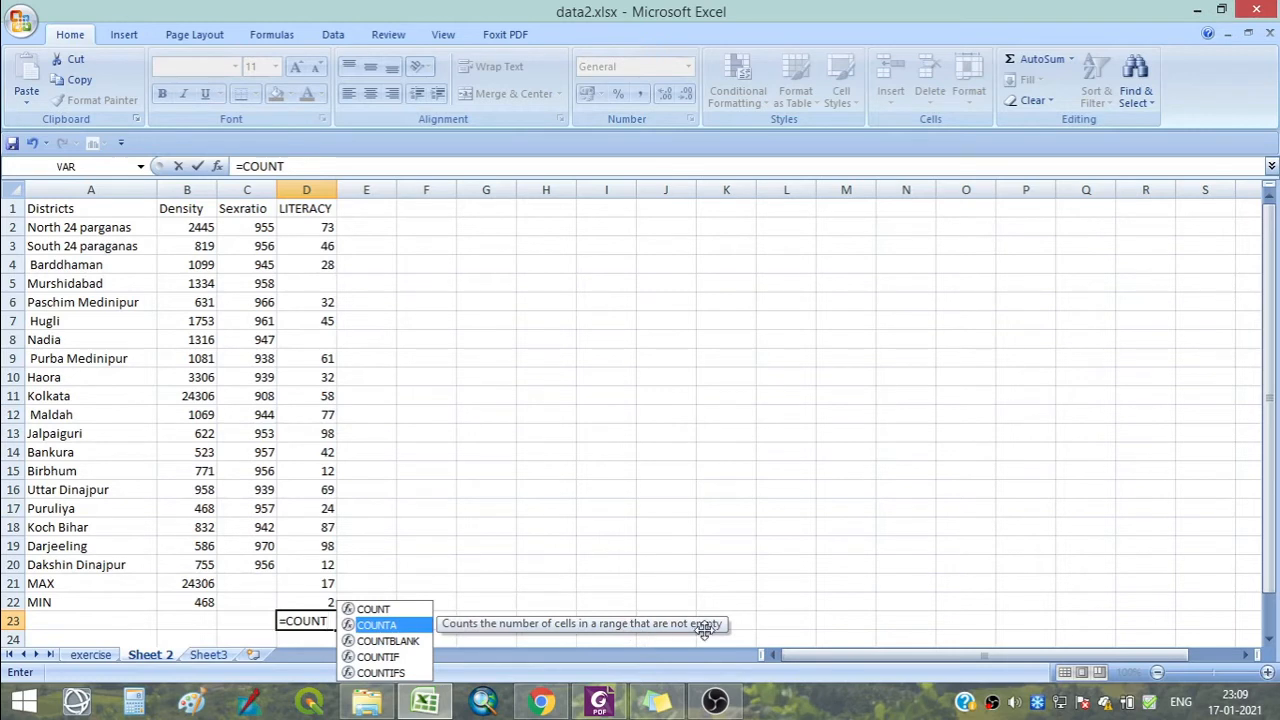
double_click(399, 630)
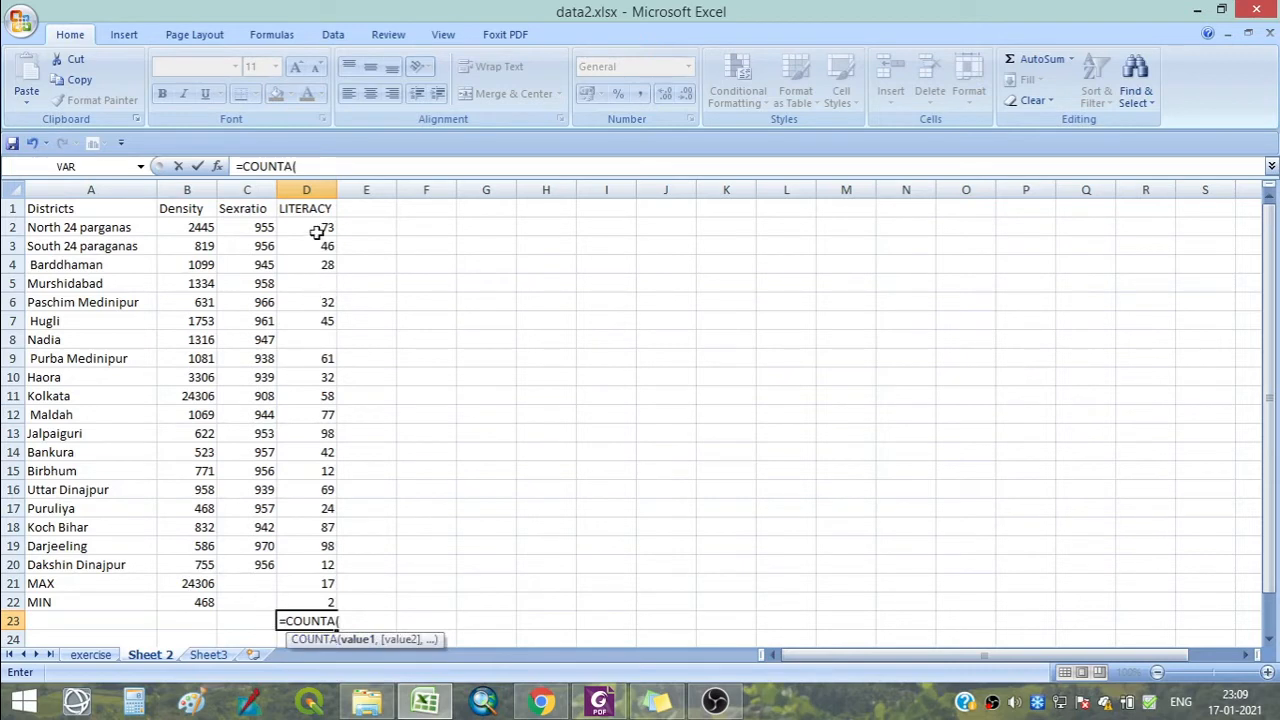
drag(313, 491, 309, 566)
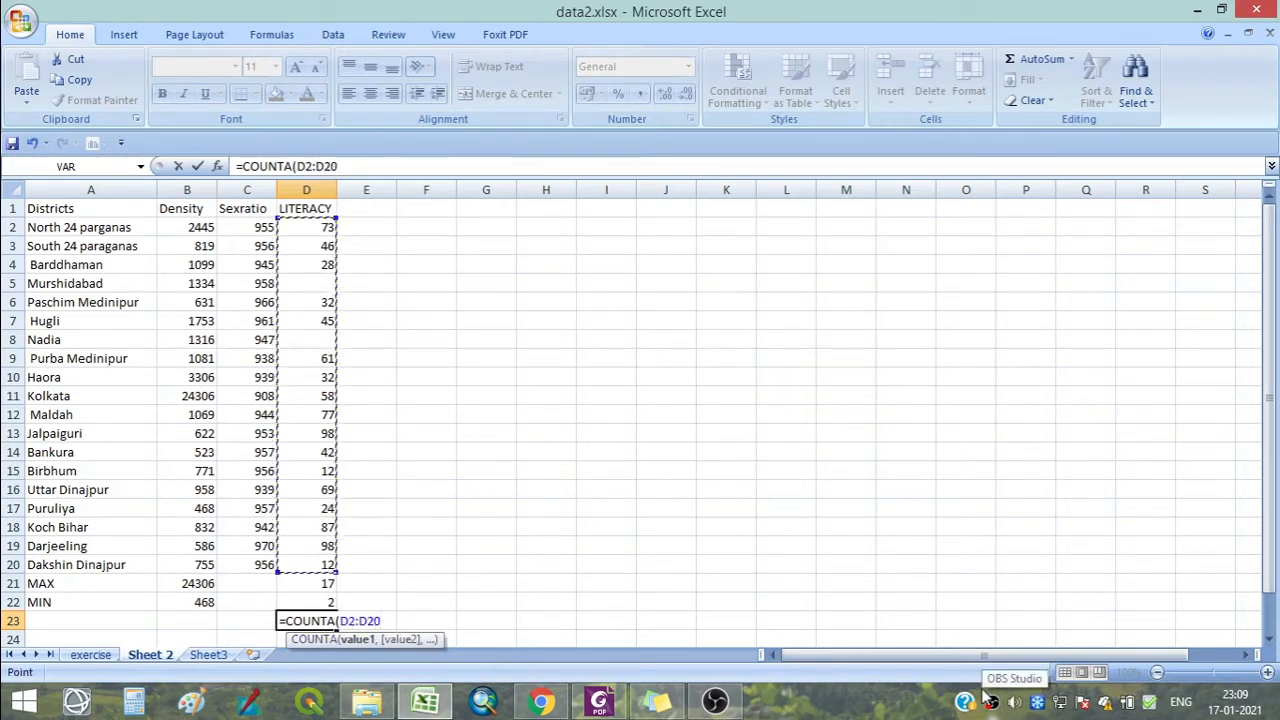
text())
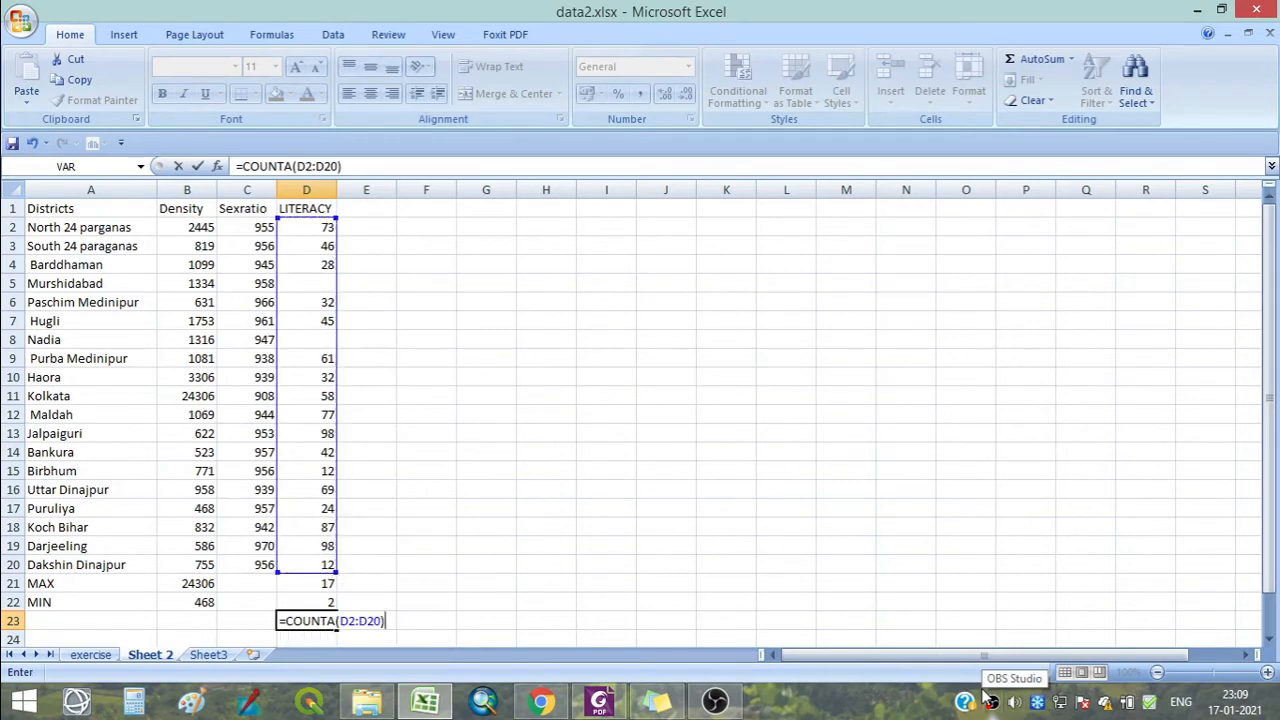
key(Return)
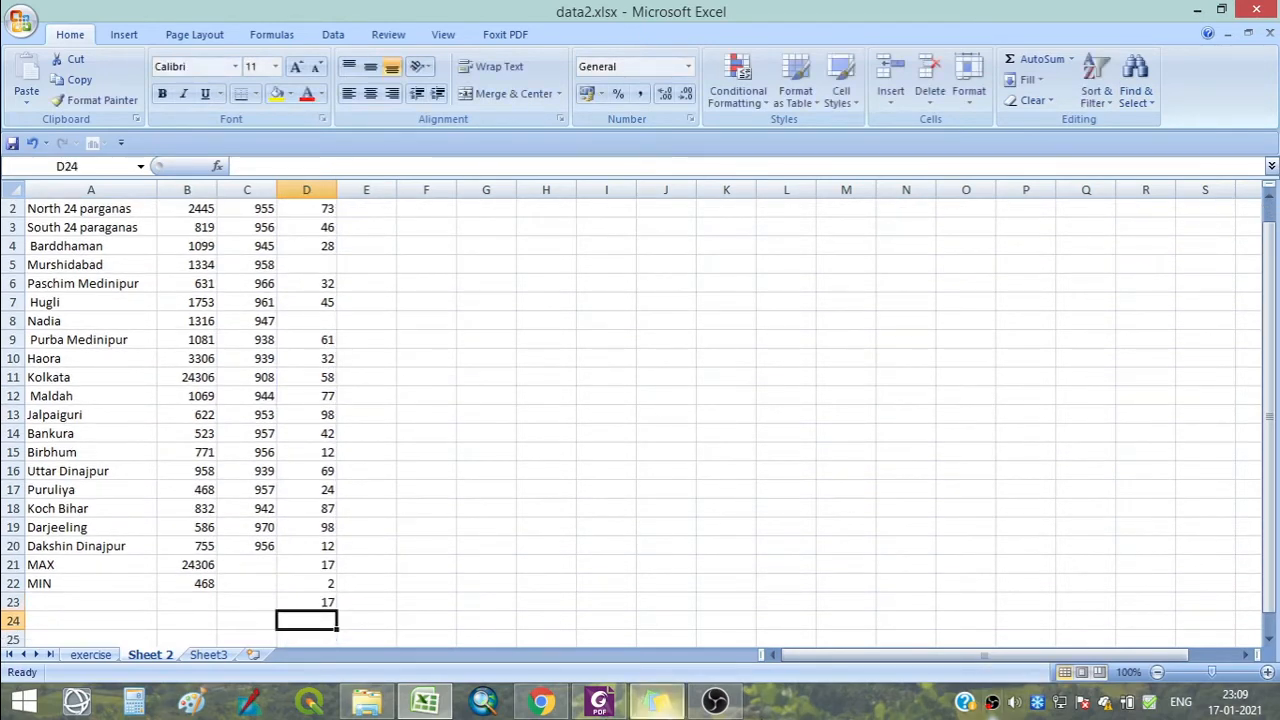
Fill the COUNTA formula from D23 into C23 for the Sexratio column and check the range it refers to.
click(321, 600)
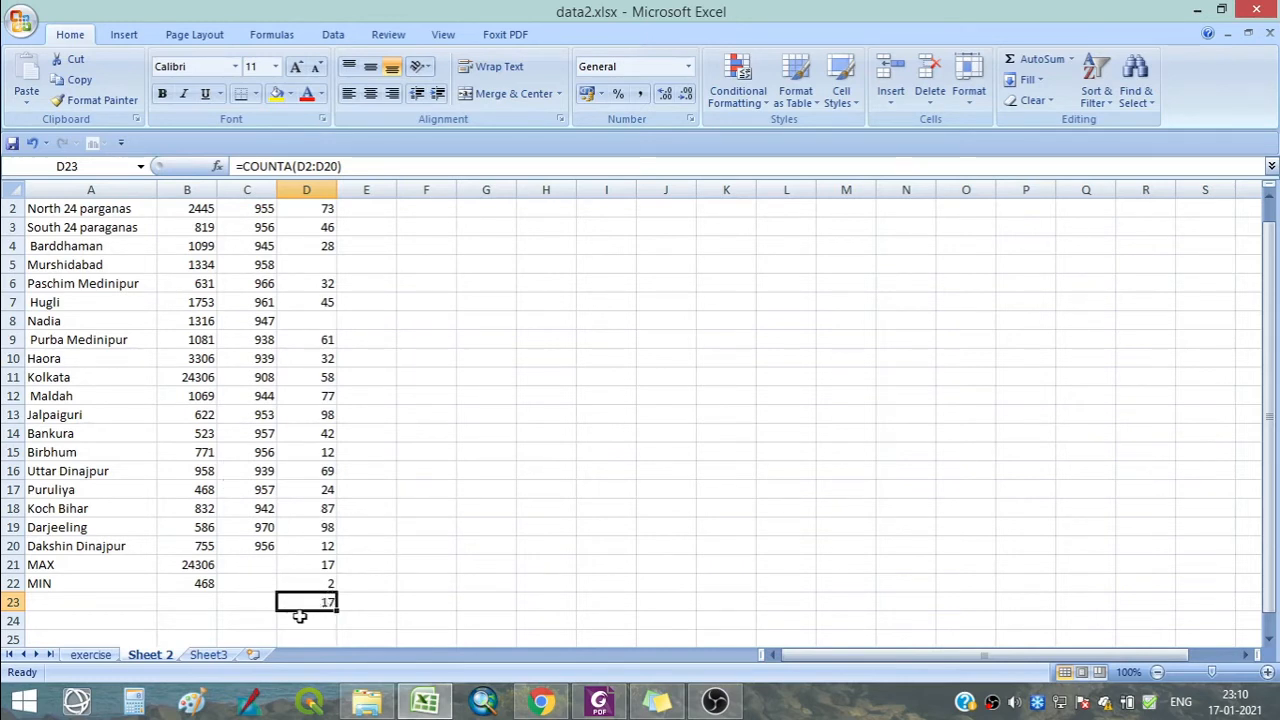
drag(337, 611, 224, 622)
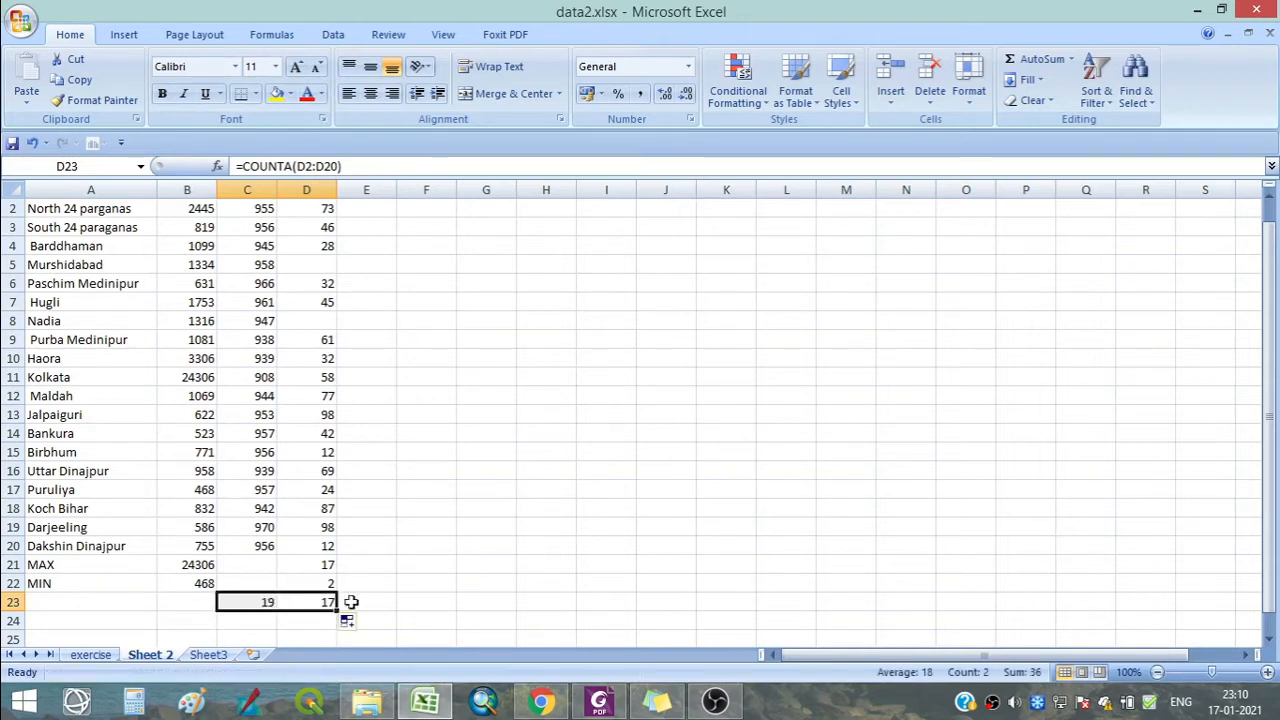
click(230, 602)
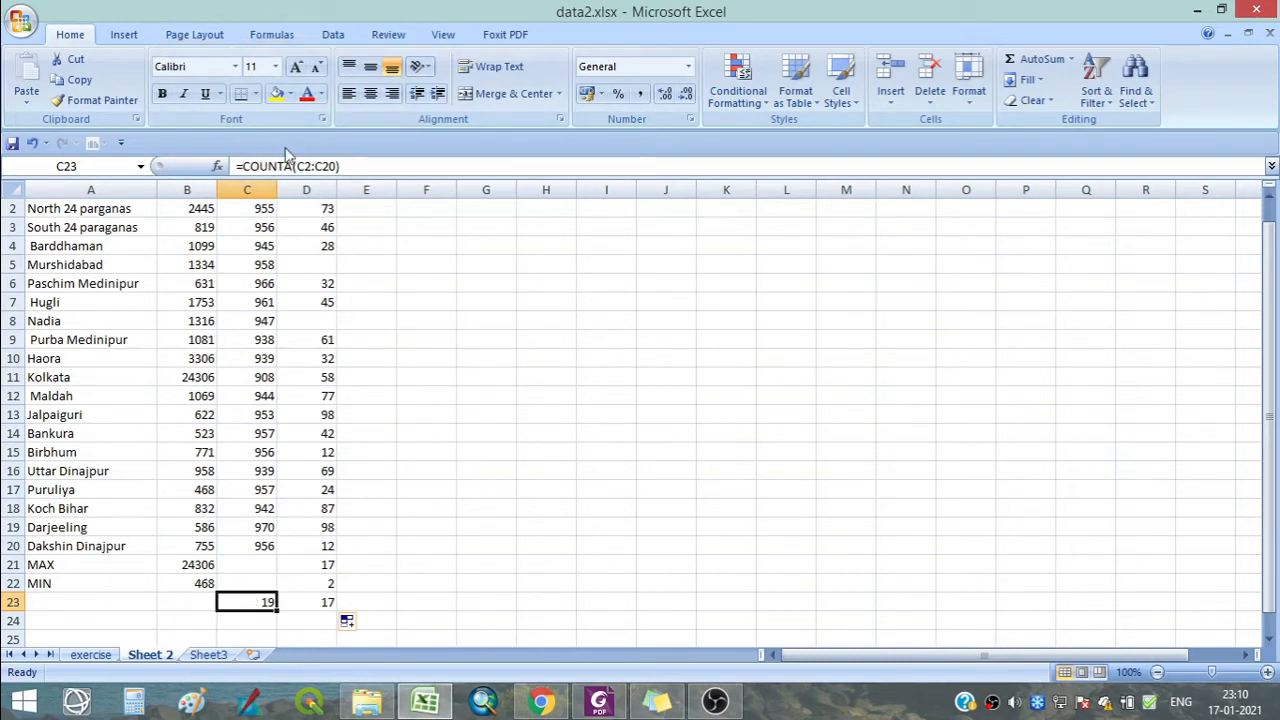
scroll(284, 490, up, 1)
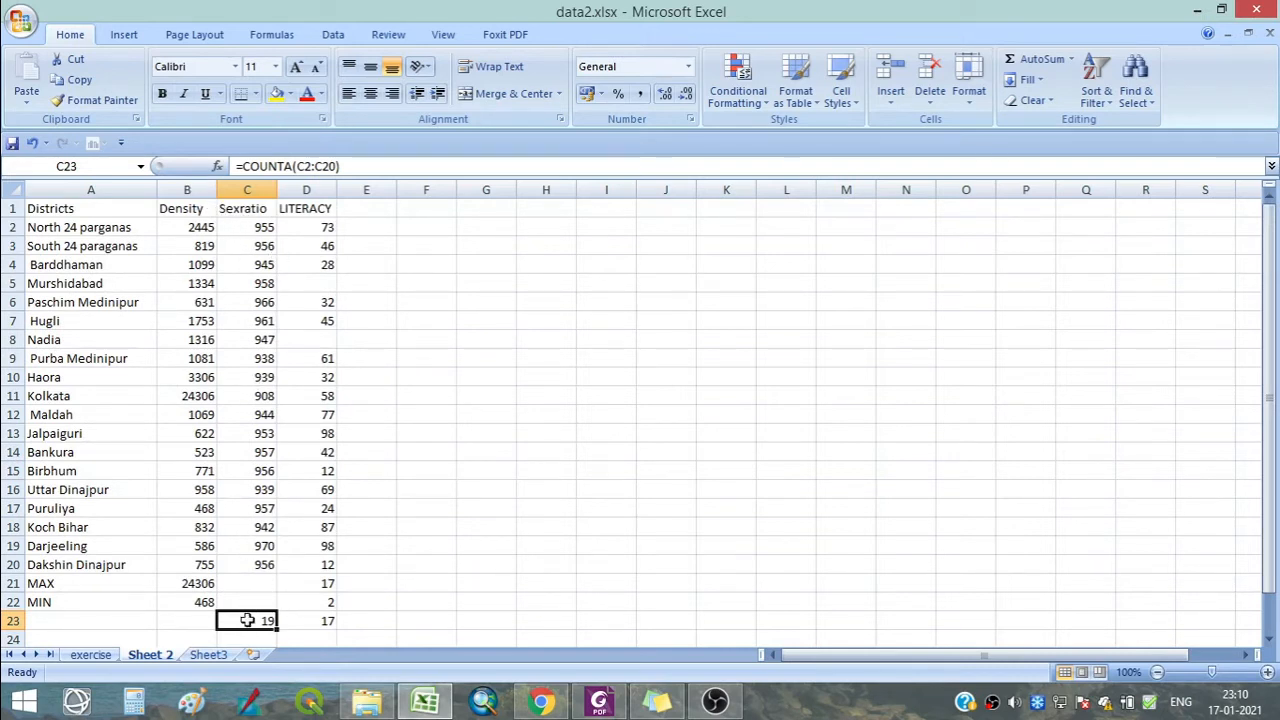
Fill the COUNT formula from D21 into C21 for the Sexratio column.
click(310, 581)
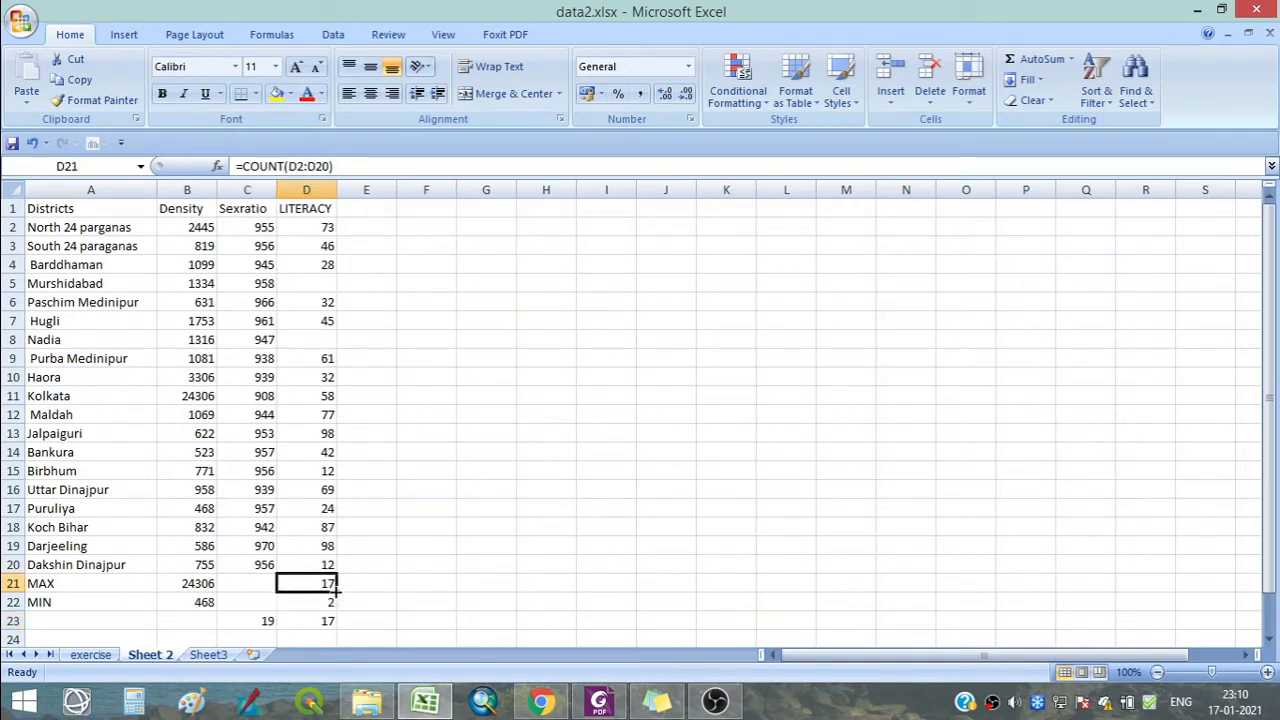
drag(336, 591, 240, 591)
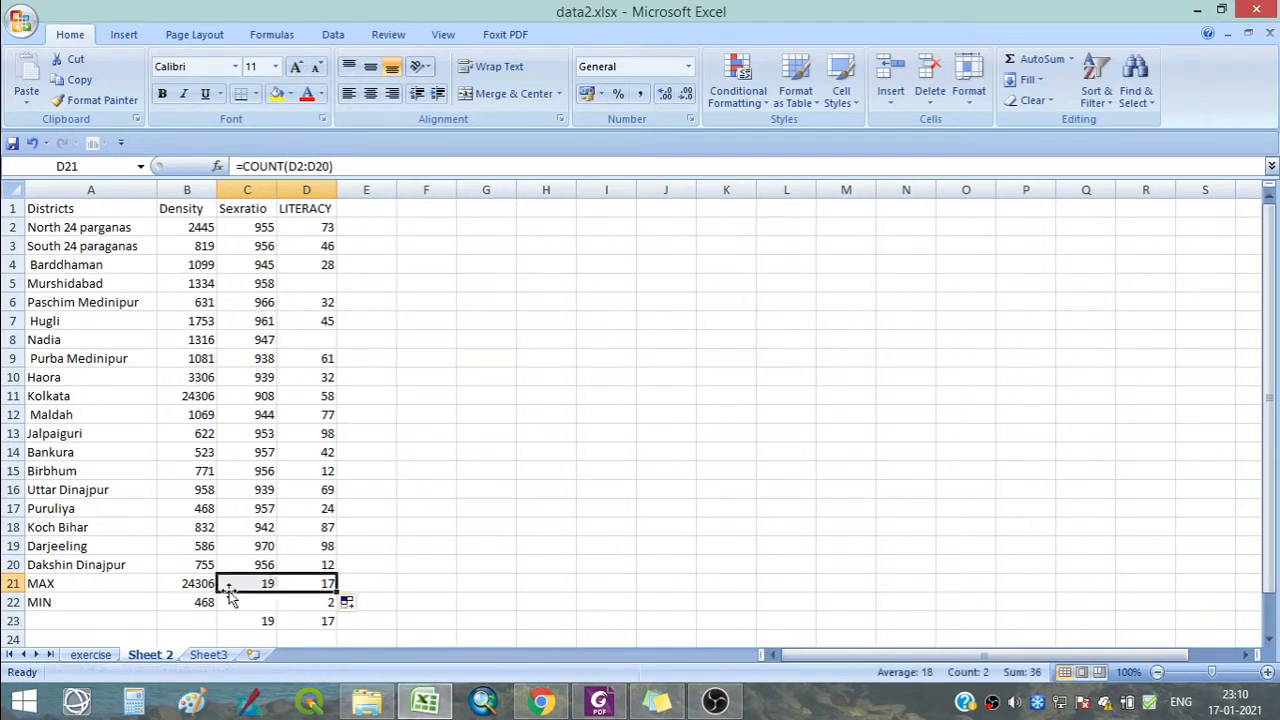
click(488, 566)
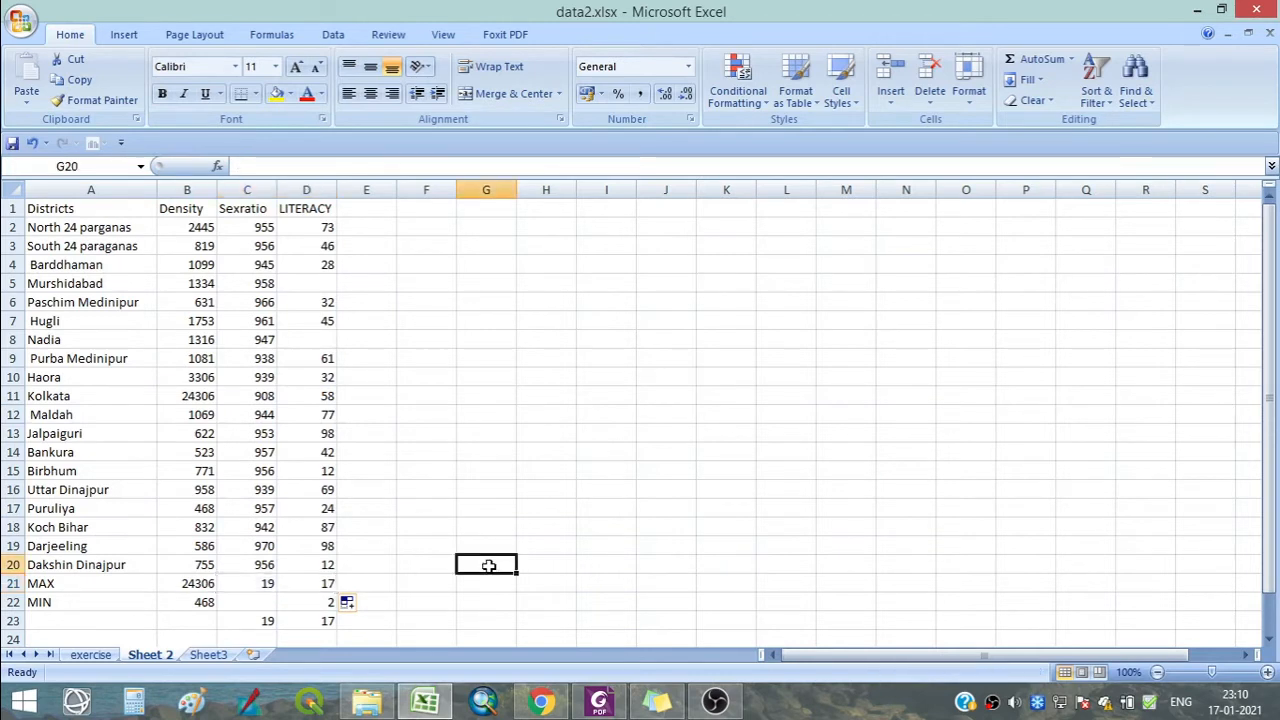
Compare the COUNT formula in C21 with the COUNTA formula in C23, and check both against the Sexratio values in C2:C20.
click(258, 583)
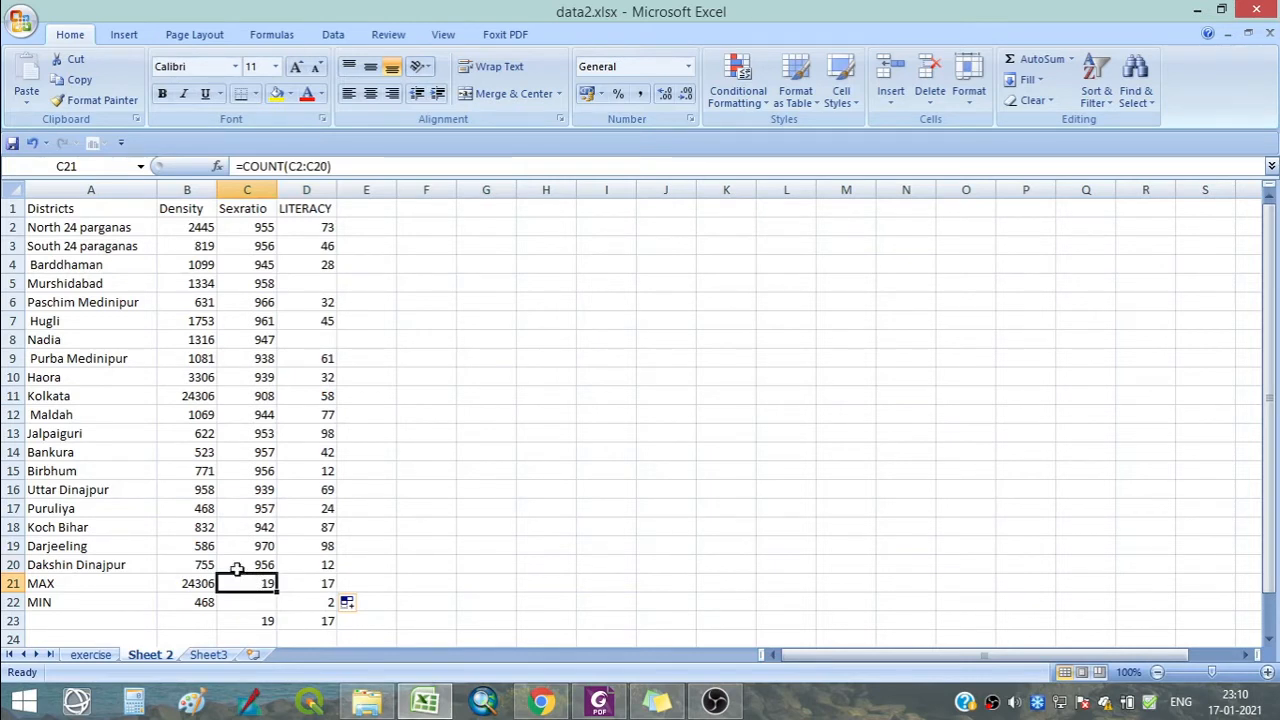
click(248, 622)
click(245, 583)
click(250, 620)
click(253, 585)
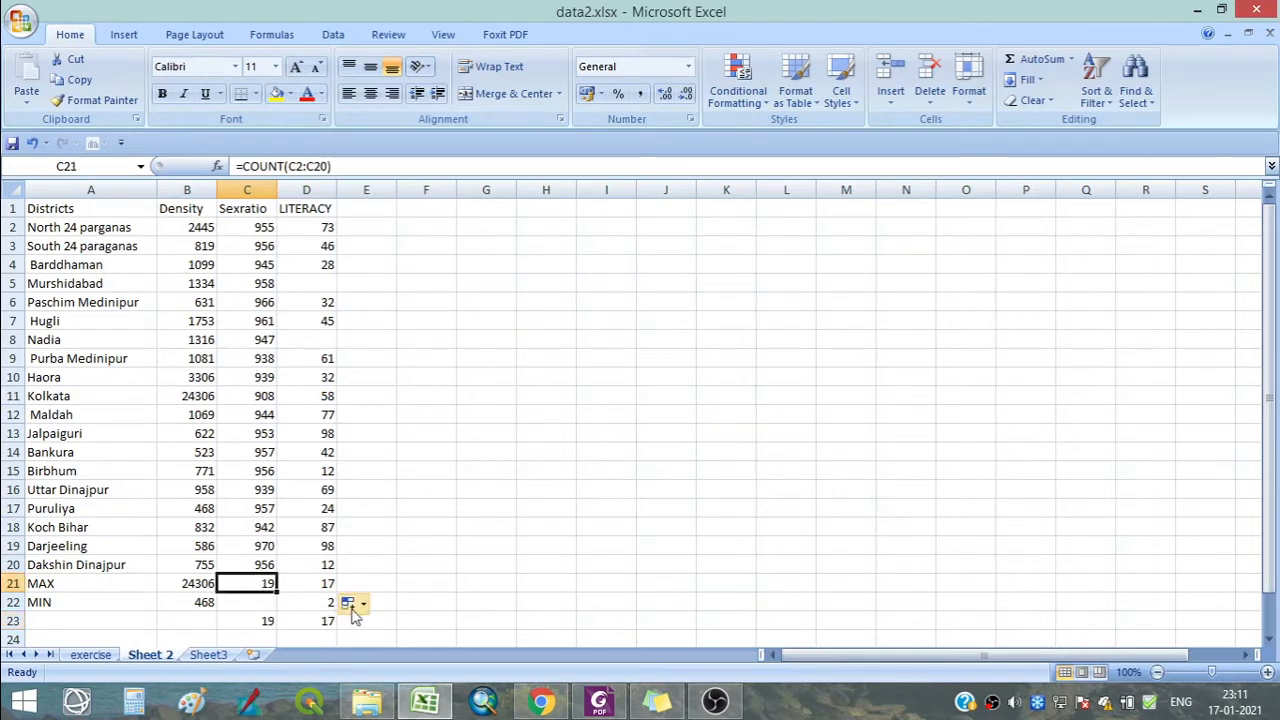
click(444, 529)
drag(252, 223, 254, 558)
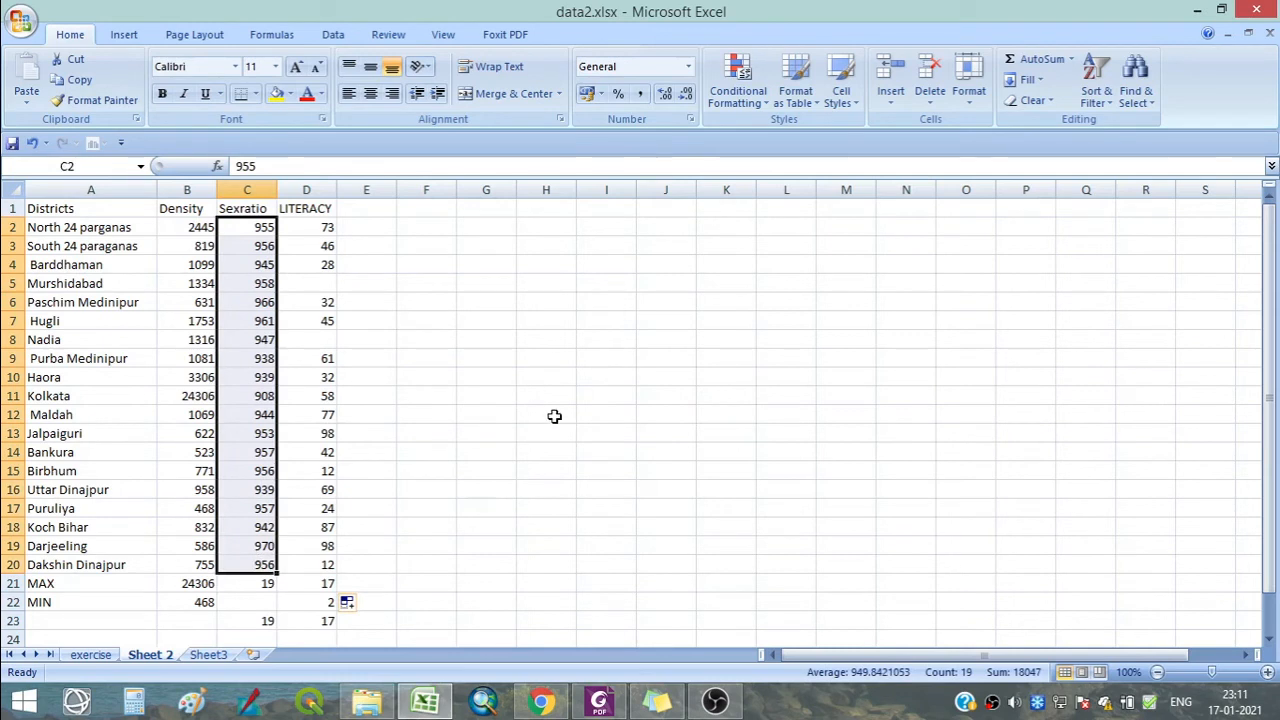
click(427, 403)
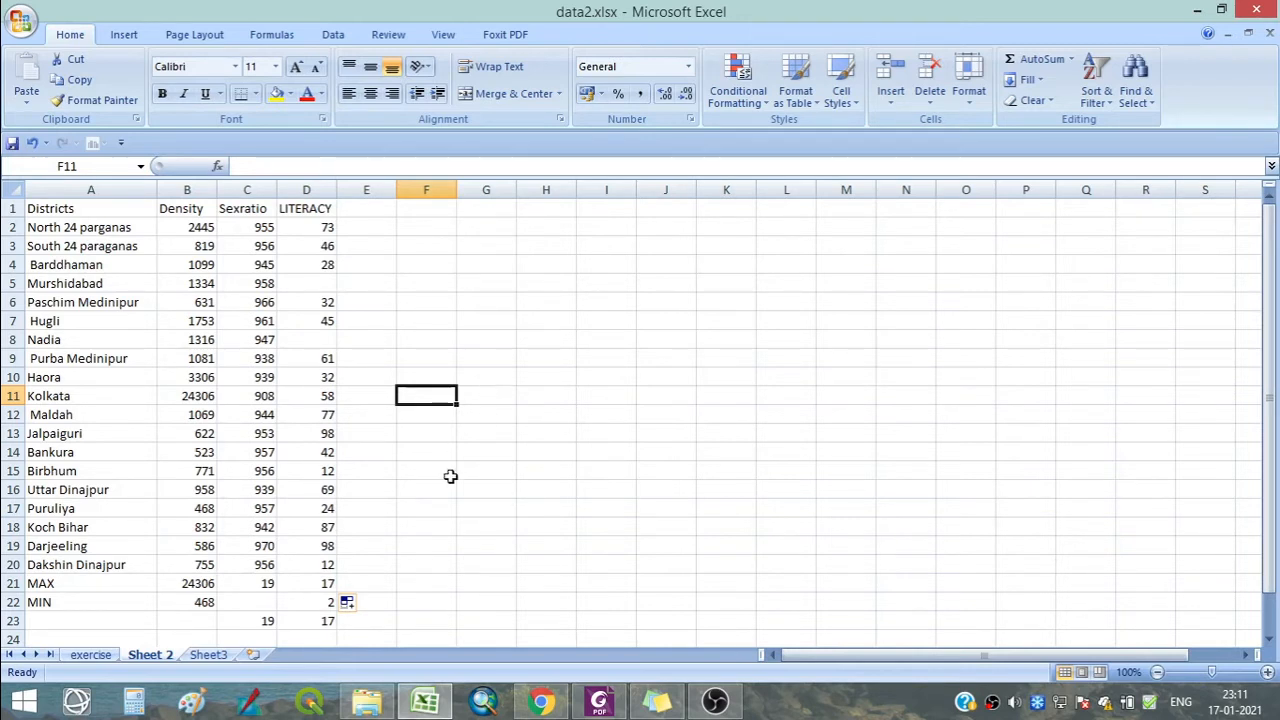
Enter a COUNTIF formula in F7 over the density values in B2:B20 with the criterion "1000".
click(412, 318)
text(=)
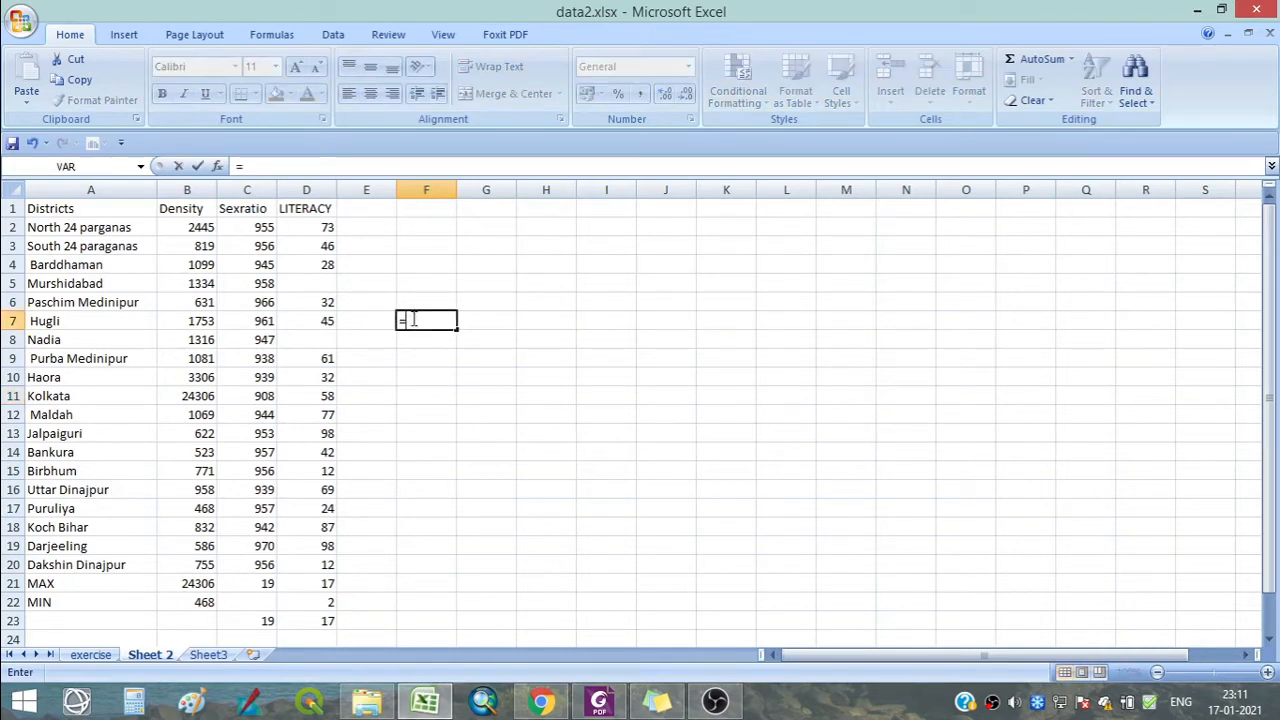
text(CO)
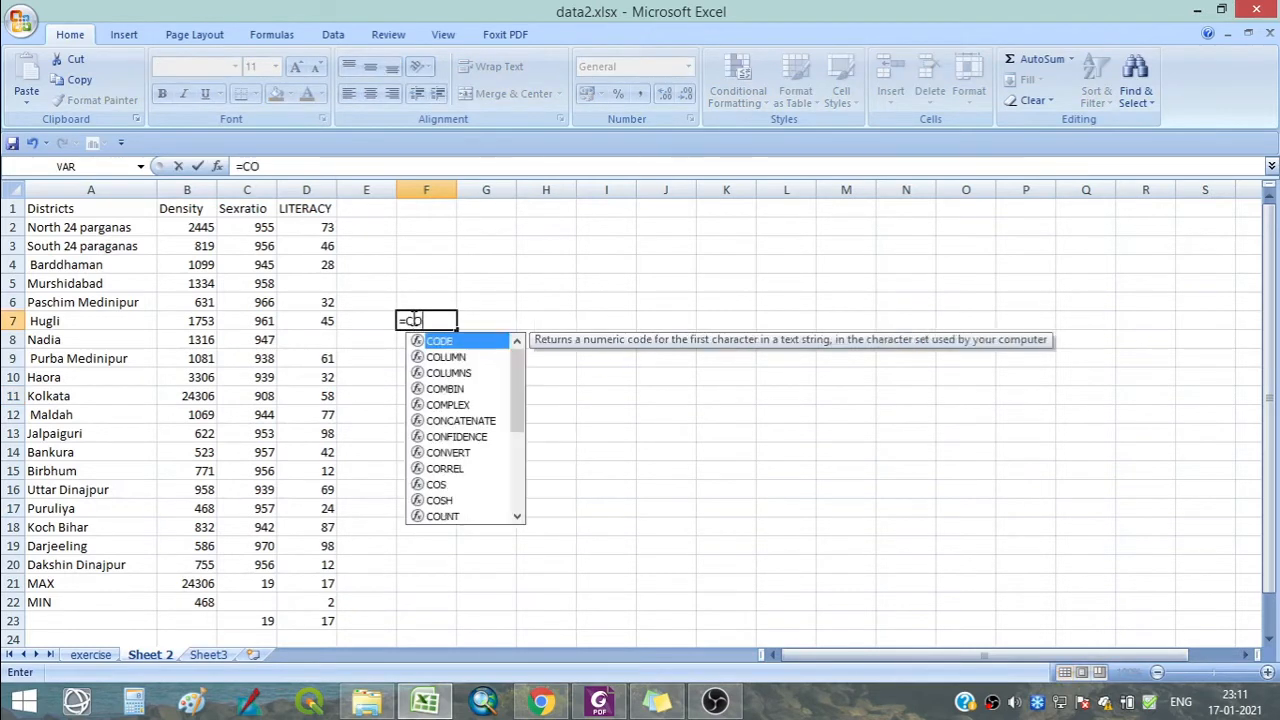
text(UNT)
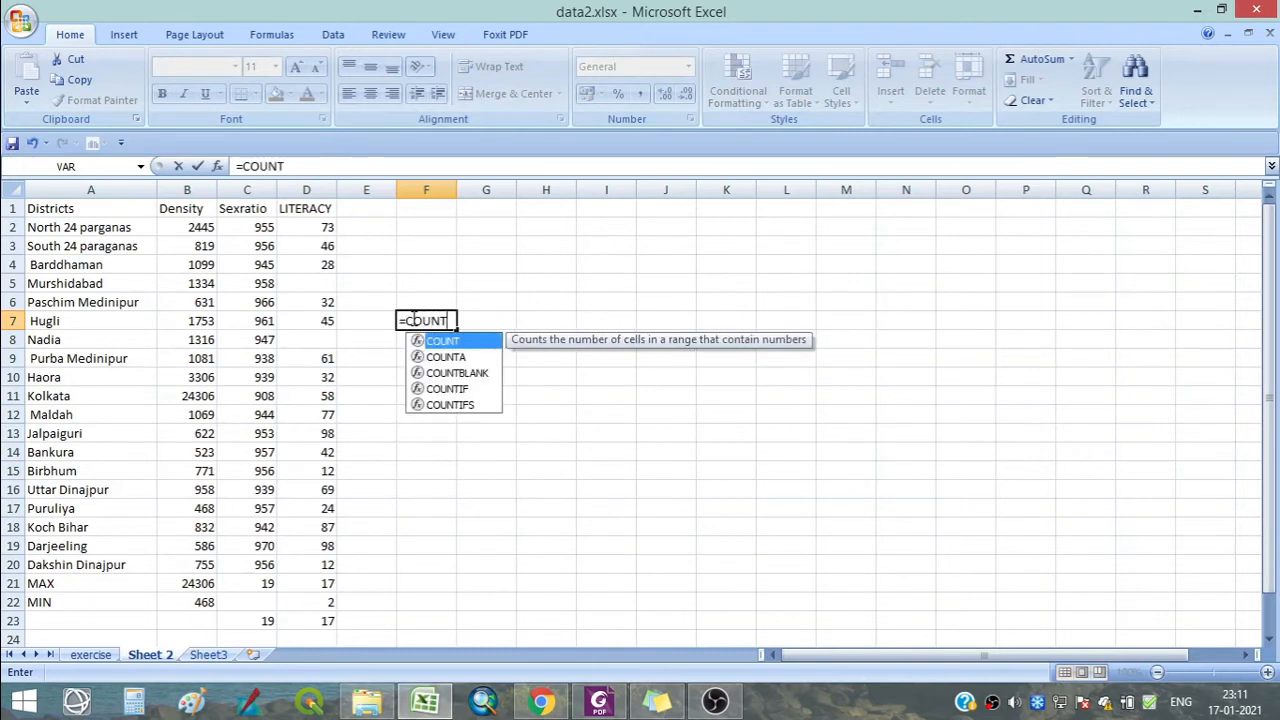
text(IF)
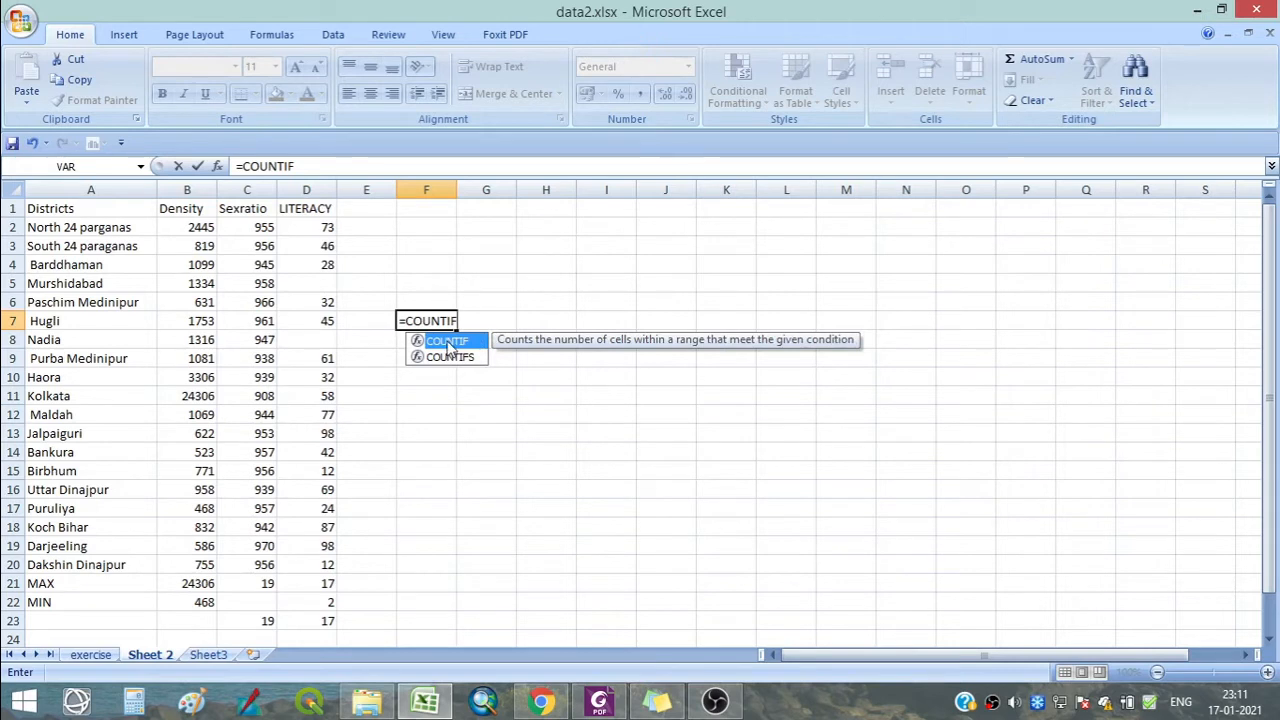
double_click(448, 345)
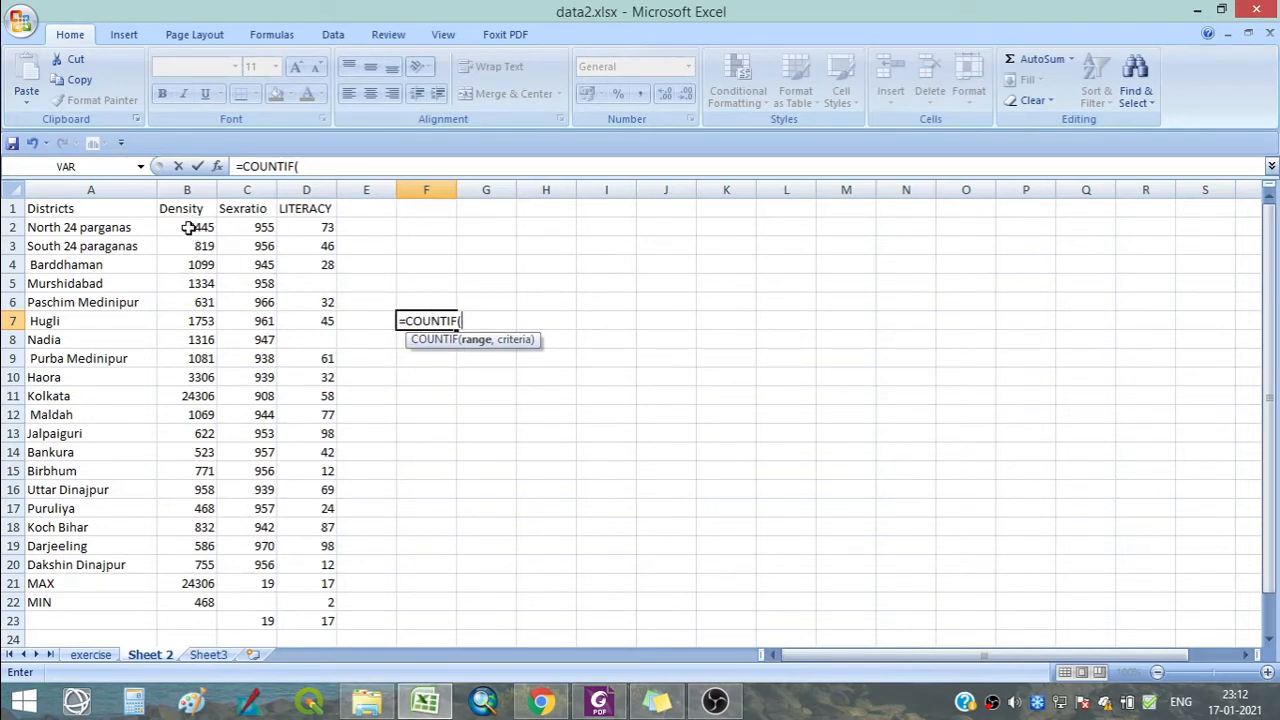
drag(188, 228, 198, 557)
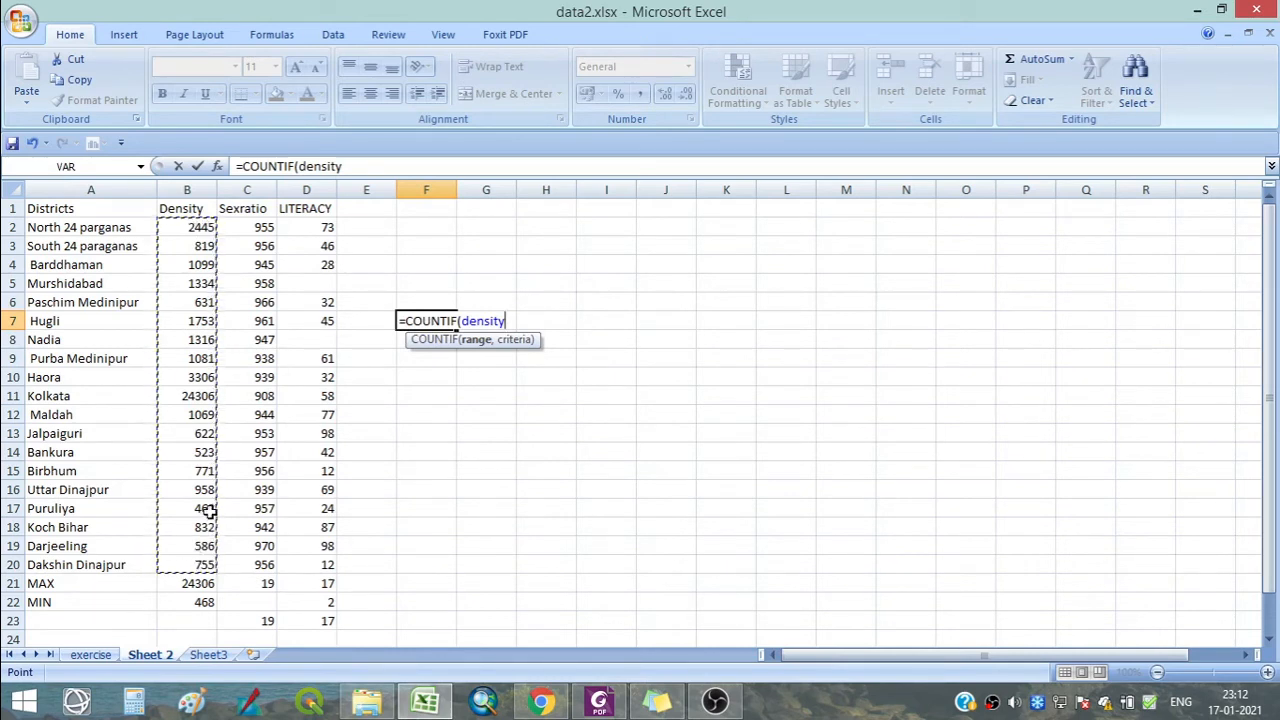
text(,)
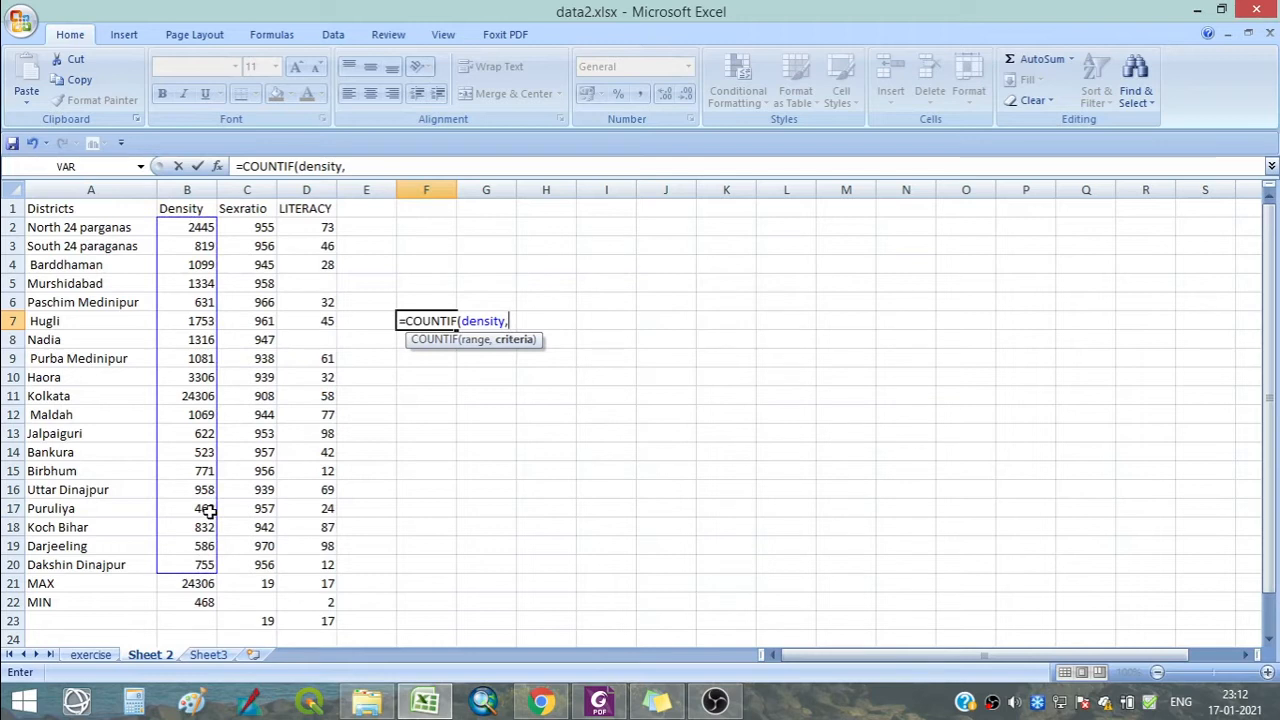
text("1000)
key(Return)
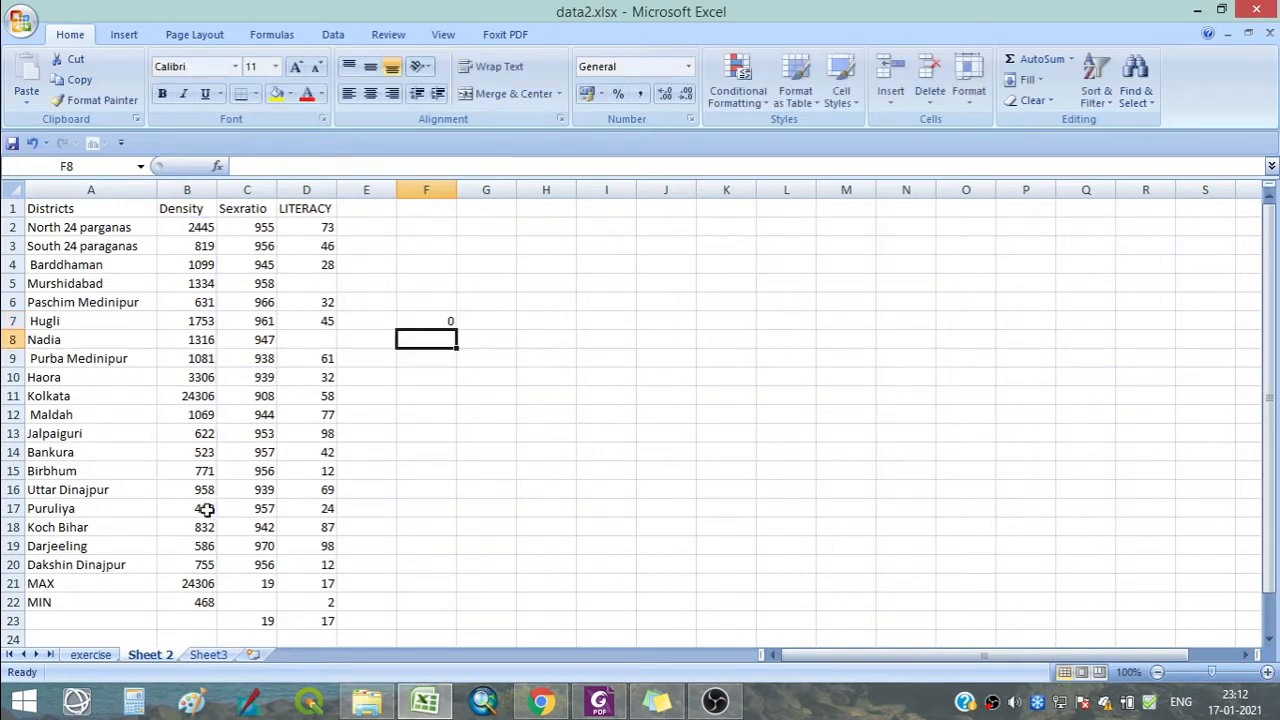
Change the COUNTIF criterion in F7 to ">1000" to count the densities above 1000.
click(425, 319)
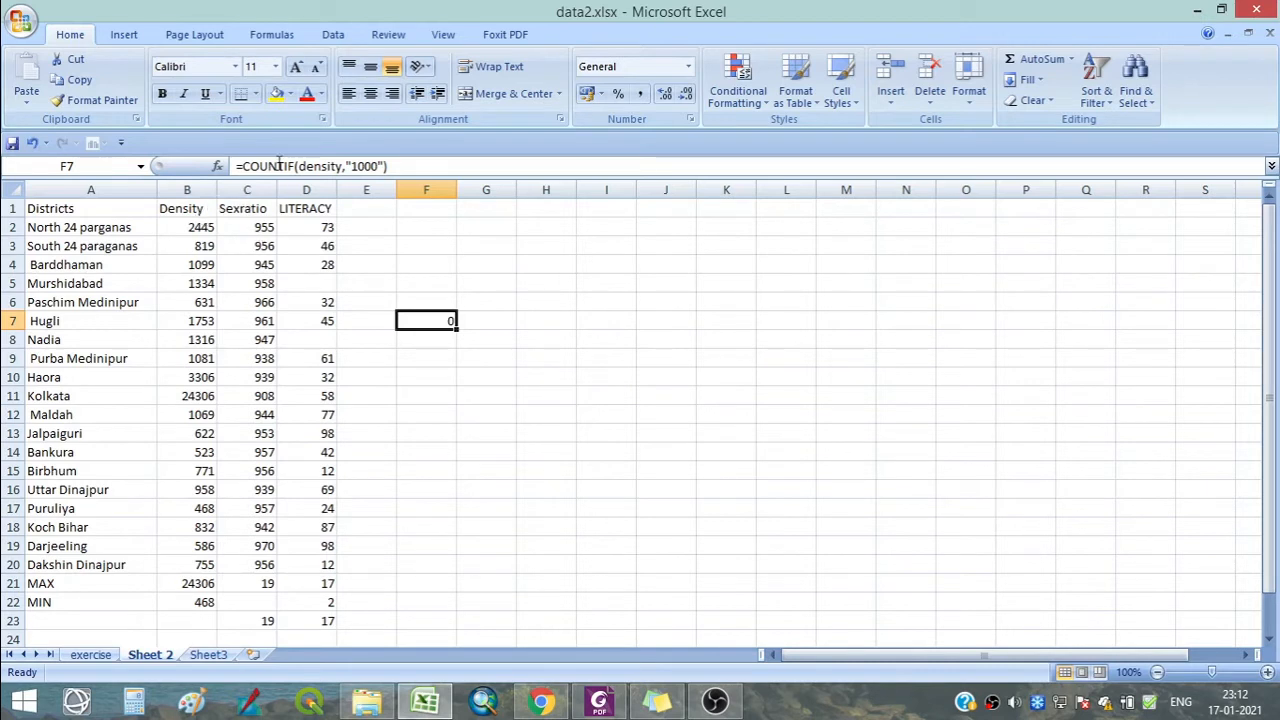
double_click(437, 318)
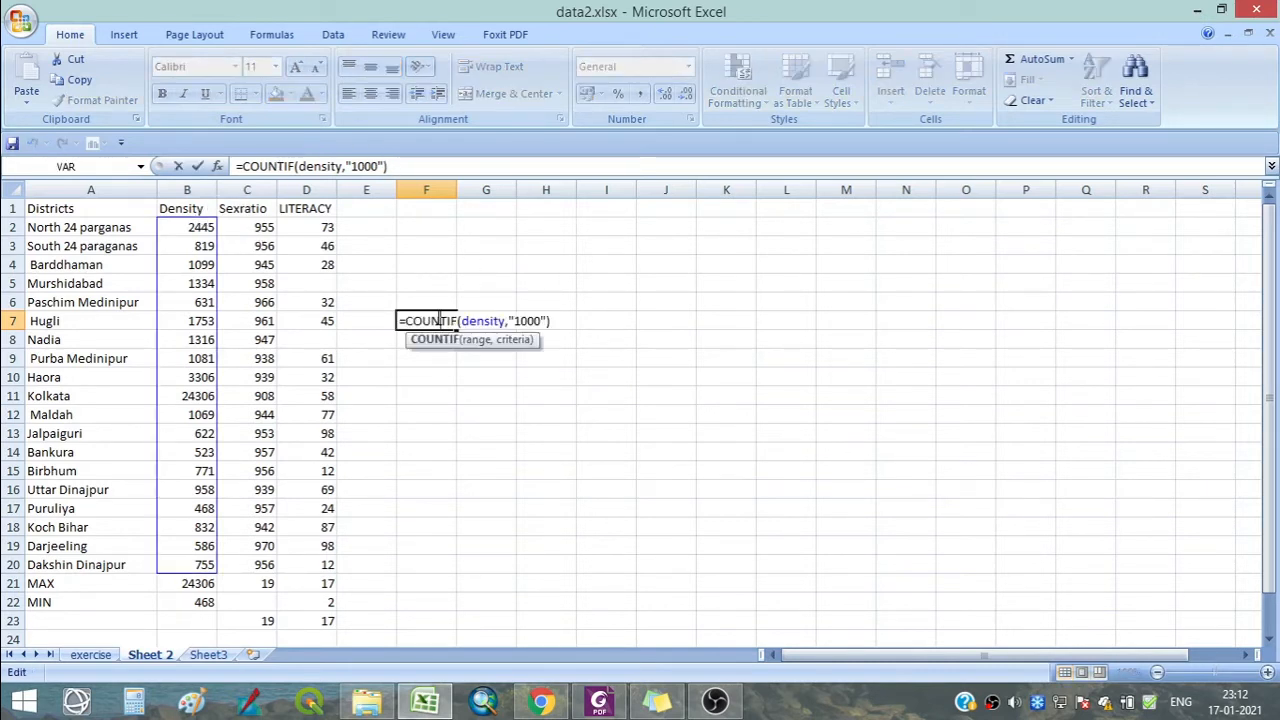
click(516, 320)
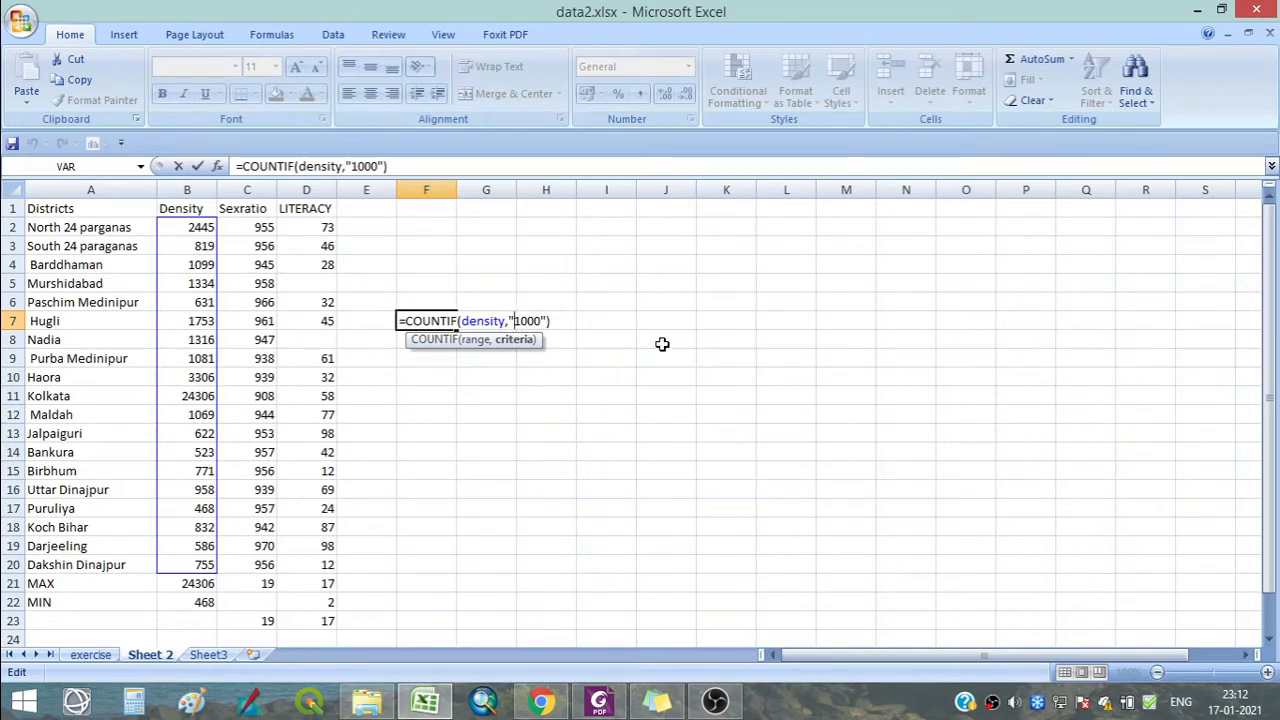
text(>)
key(Return)
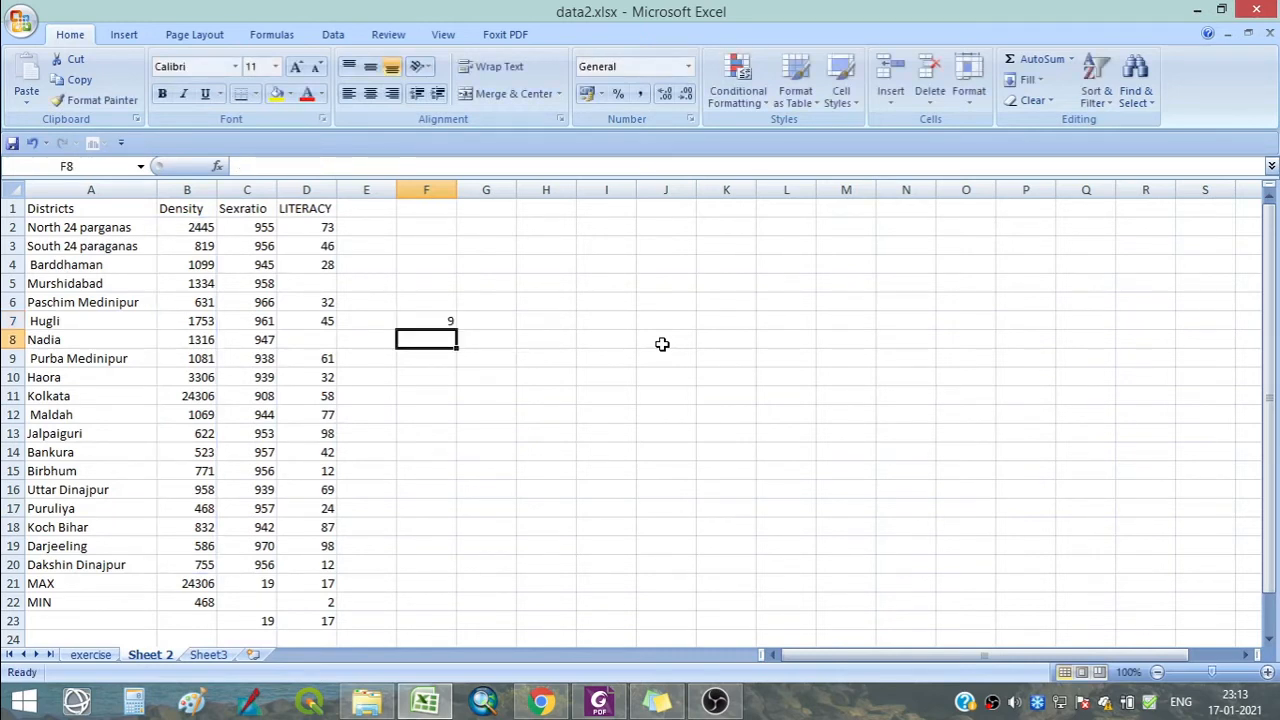
Check the COUNTIF formula in F7 against the individual densities above 1000 in the Density column.
click(451, 318)
mouse_move(403, 708)
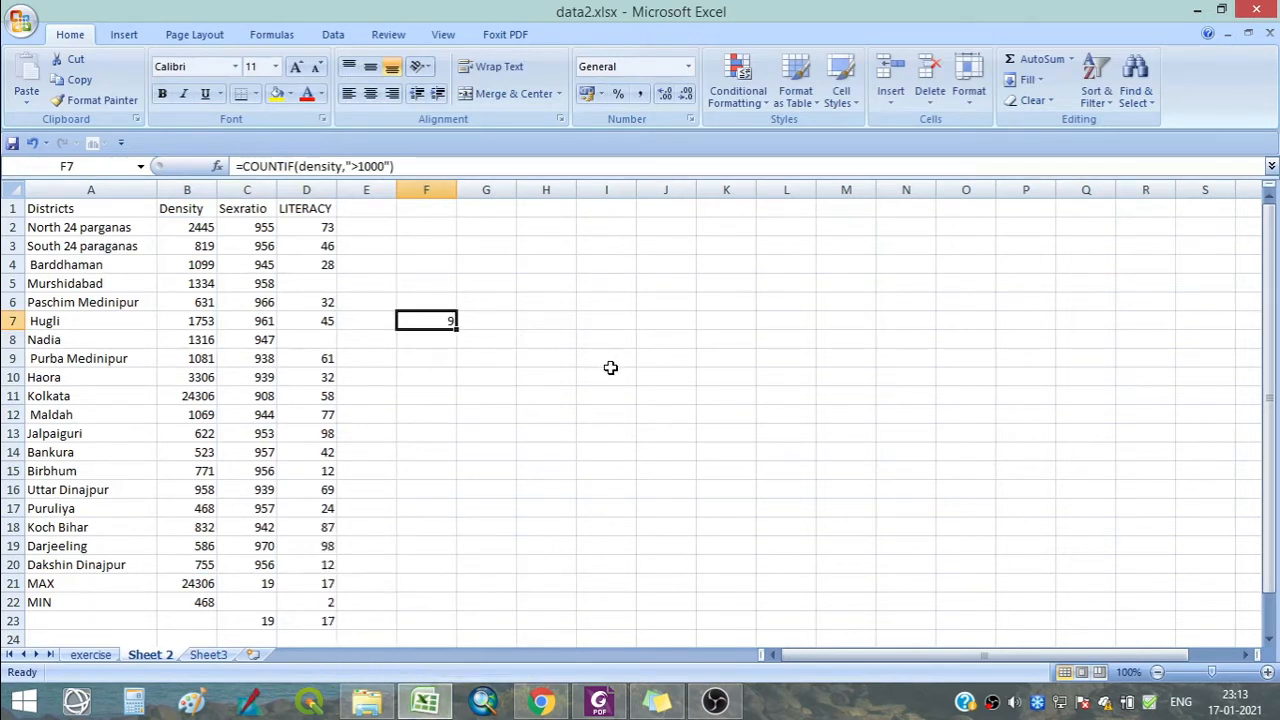
click(197, 283)
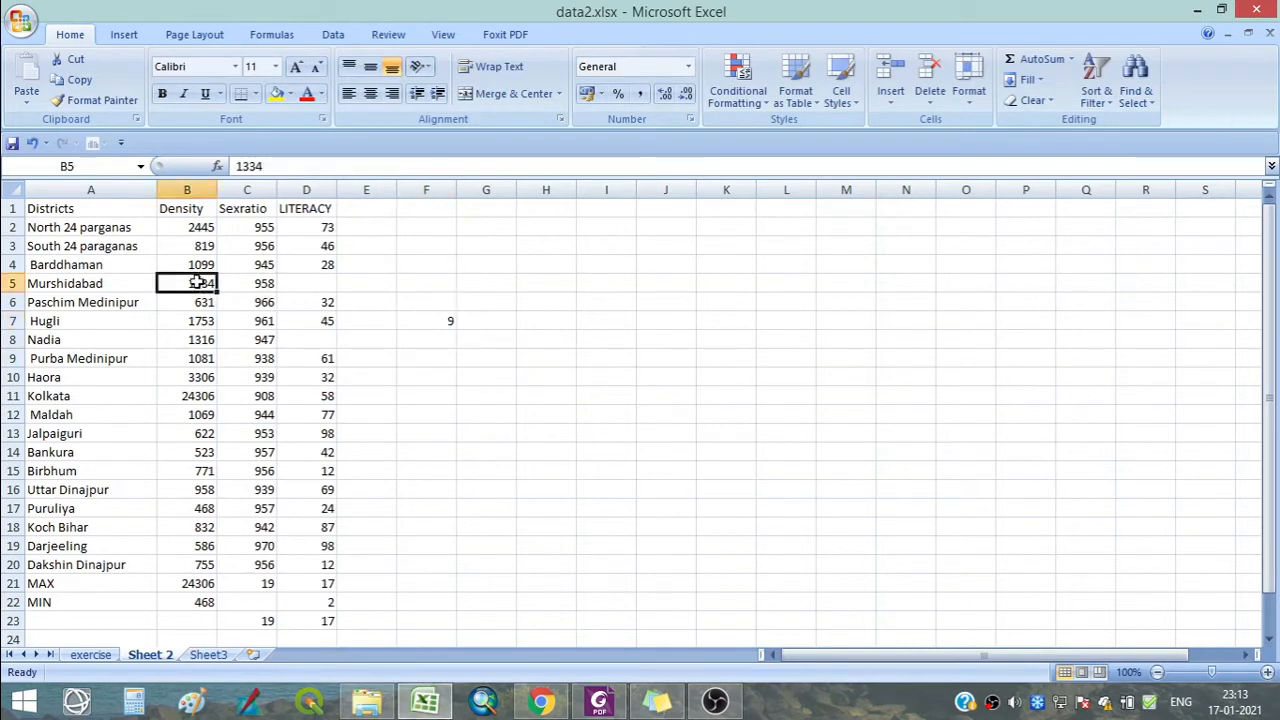
click(197, 226)
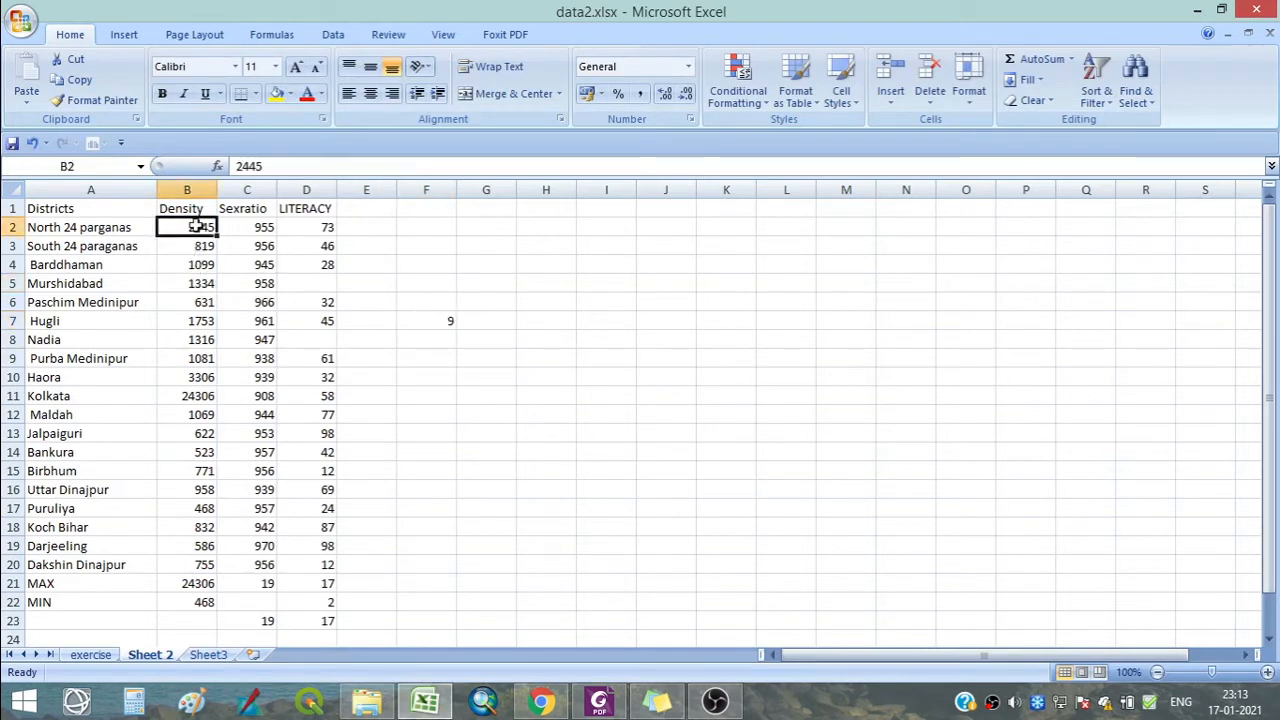
click(196, 264)
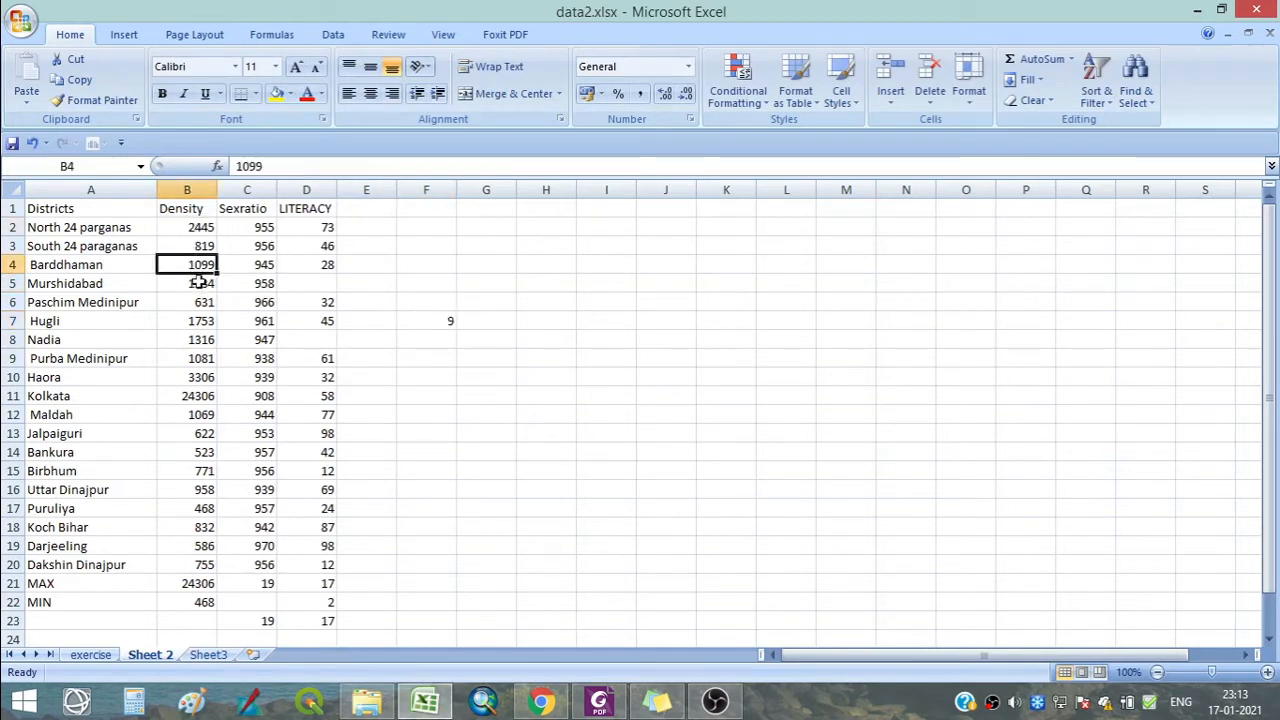
click(199, 284)
click(201, 320)
click(201, 339)
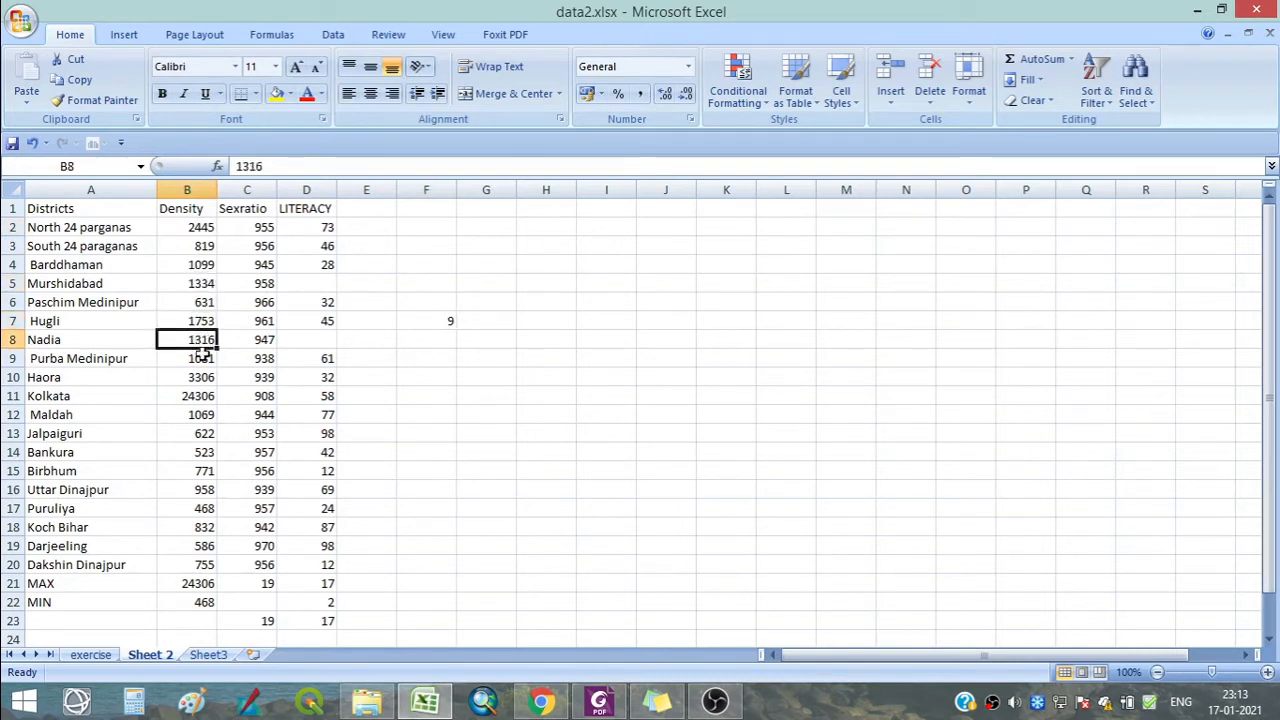
click(200, 357)
click(199, 377)
click(197, 395)
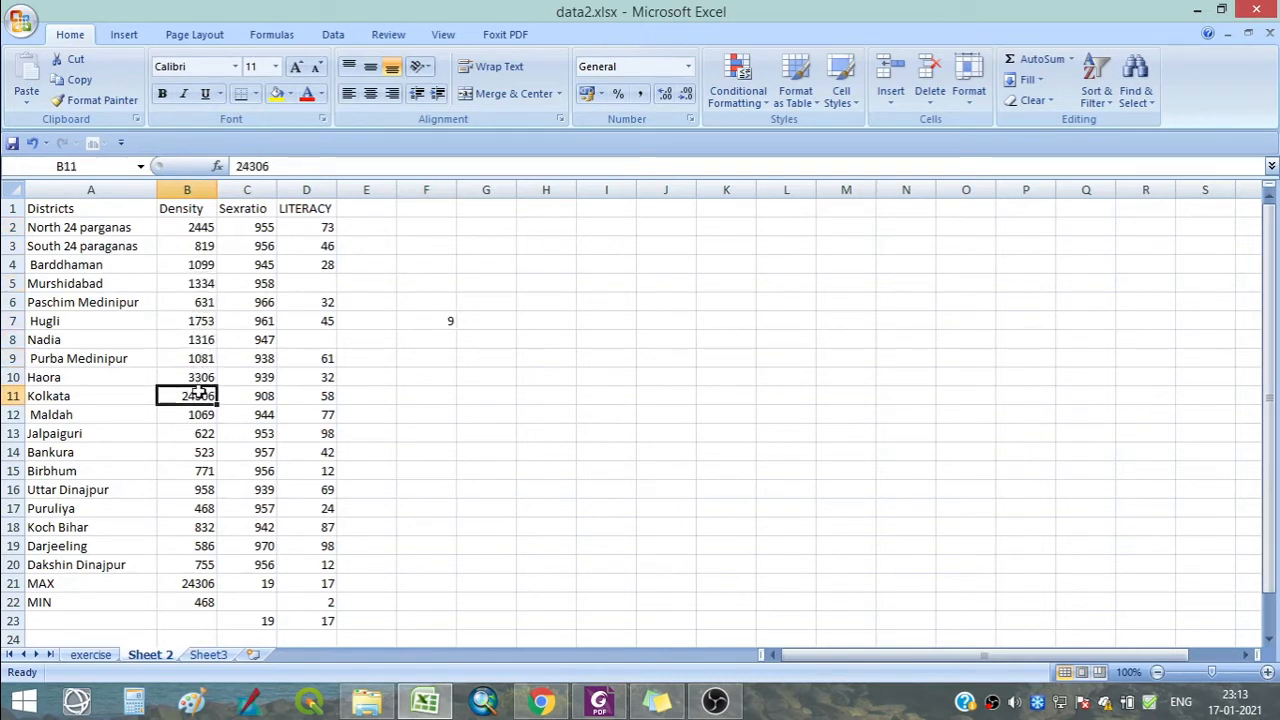
click(190, 415)
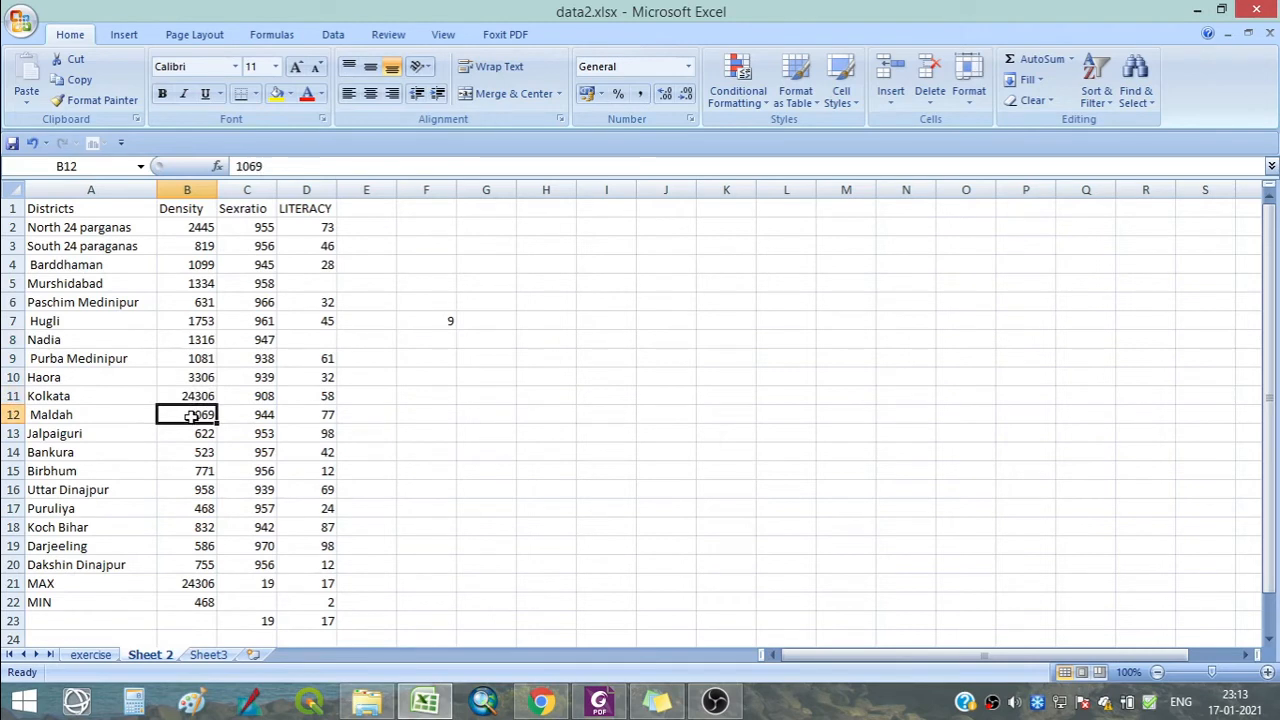
click(419, 328)
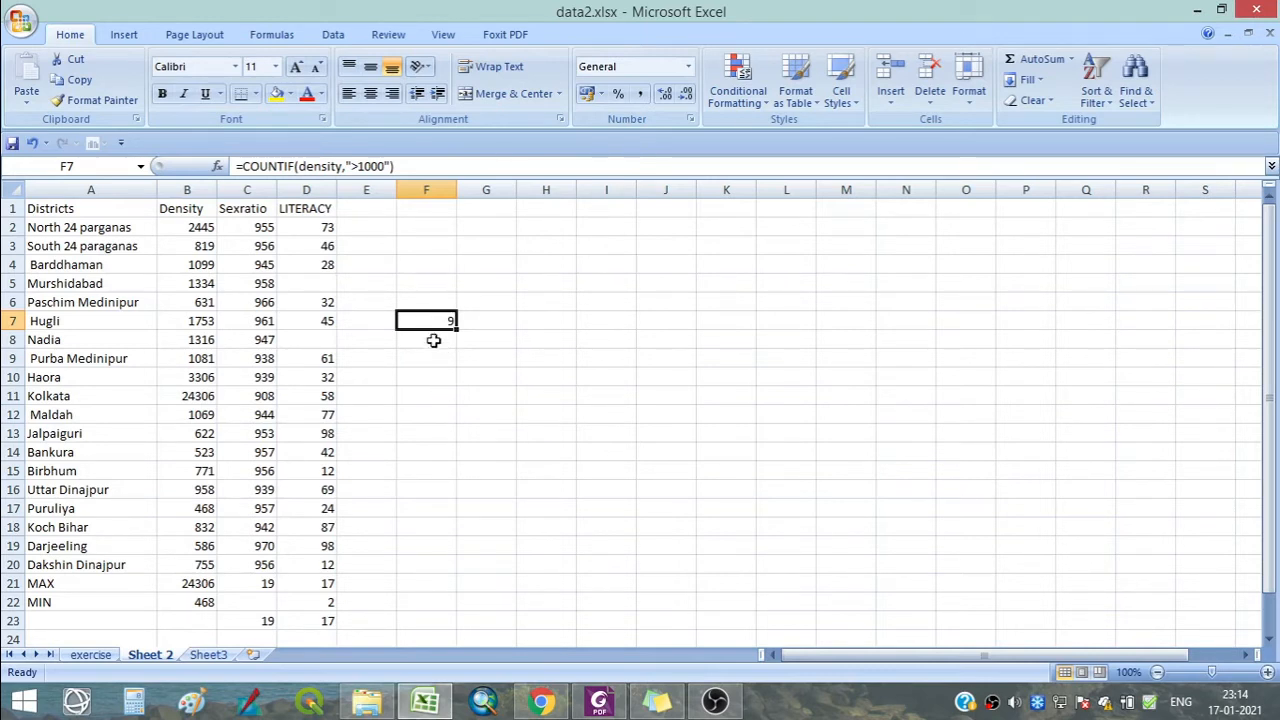
Enter a COUNTIF formula in F8 over the densities in B2:B20 with the criterion "<1000", and compare it with the formula in F7.
click(433, 340)
text(=)
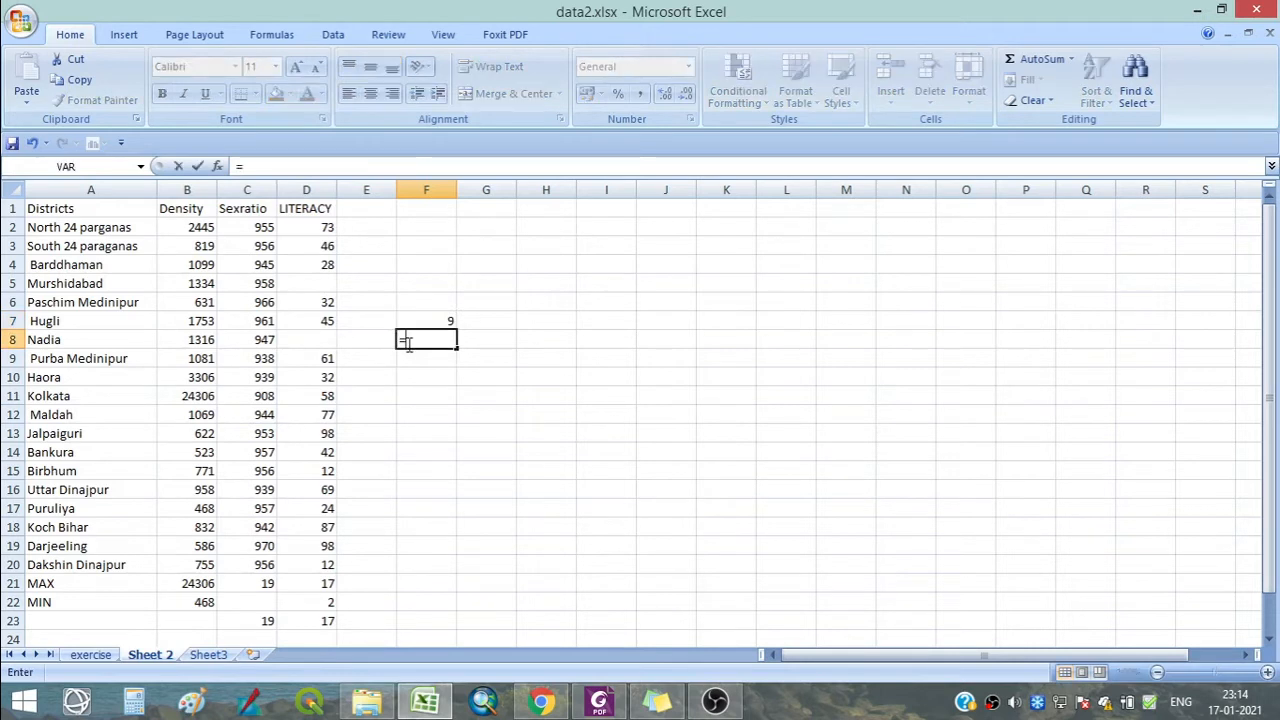
text(COUN)
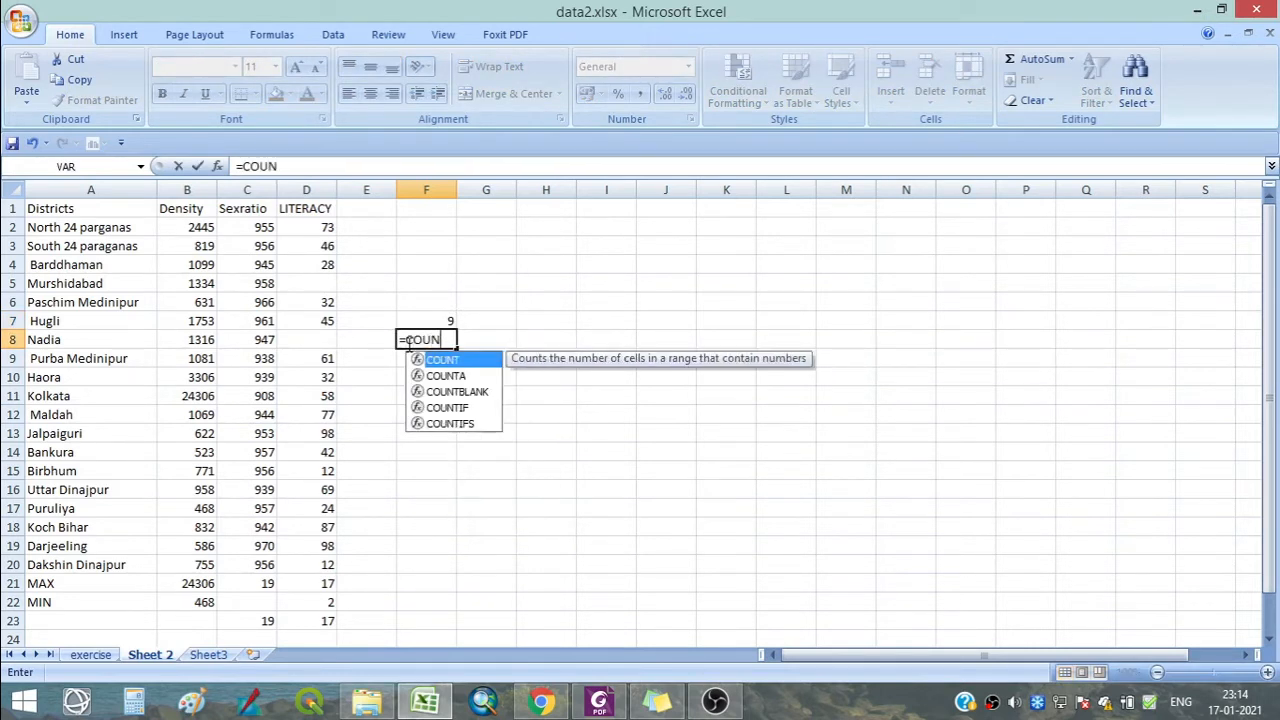
text(TIF)
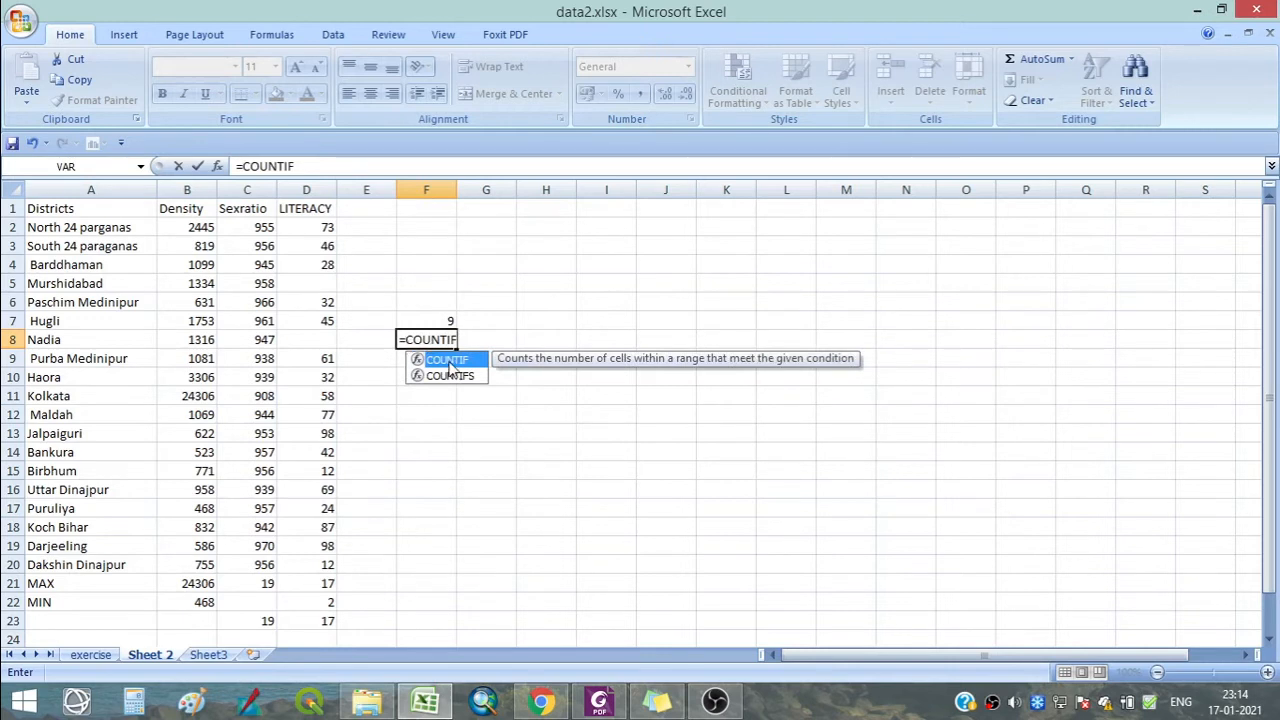
double_click(449, 360)
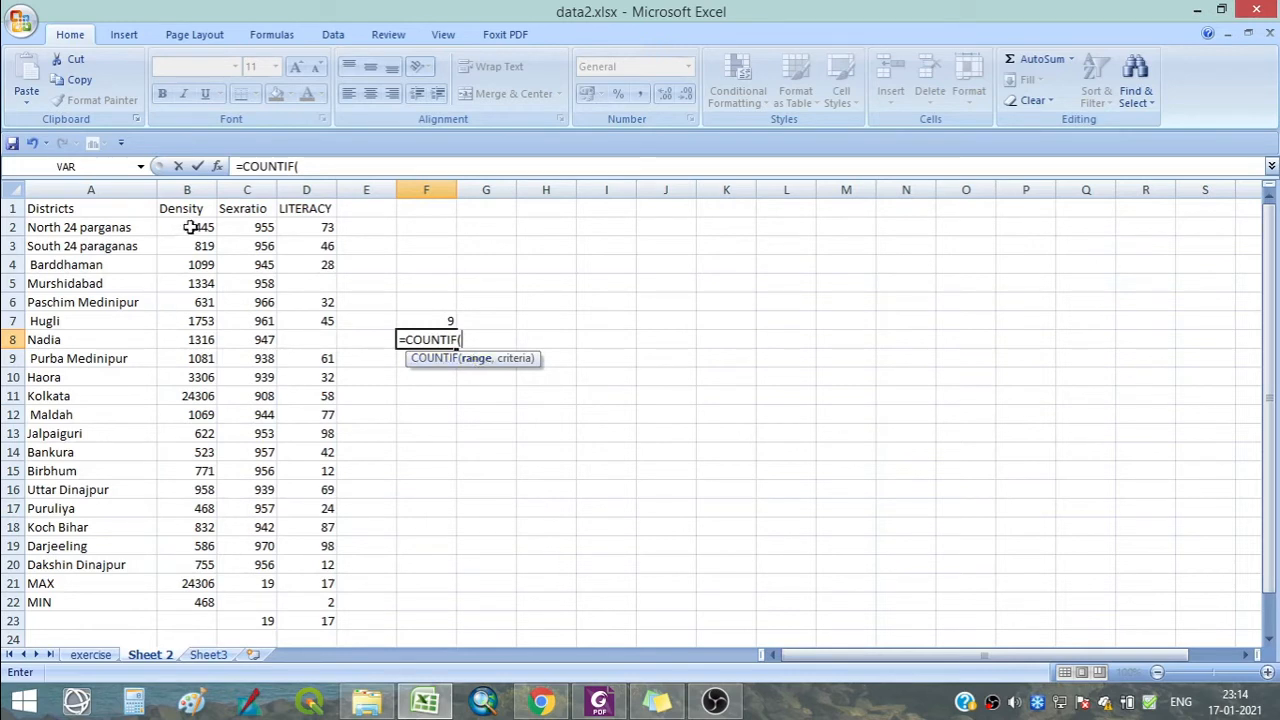
drag(176, 226, 191, 562)
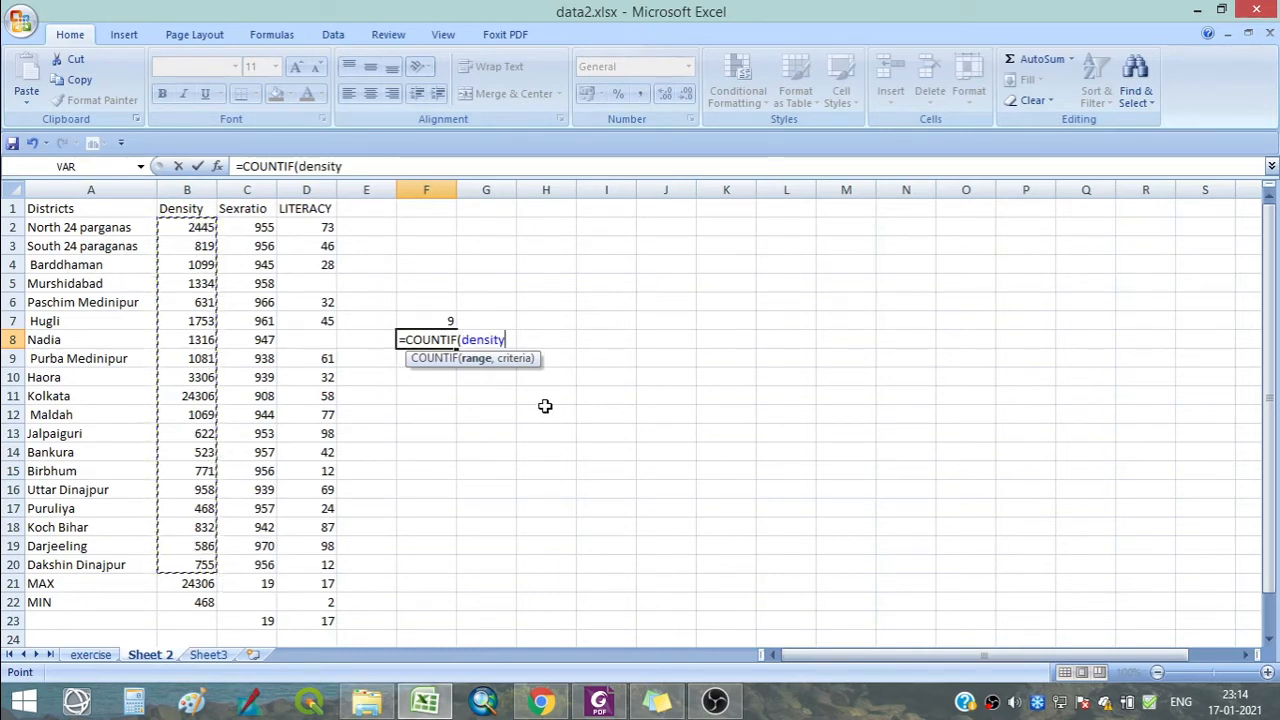
text(,)
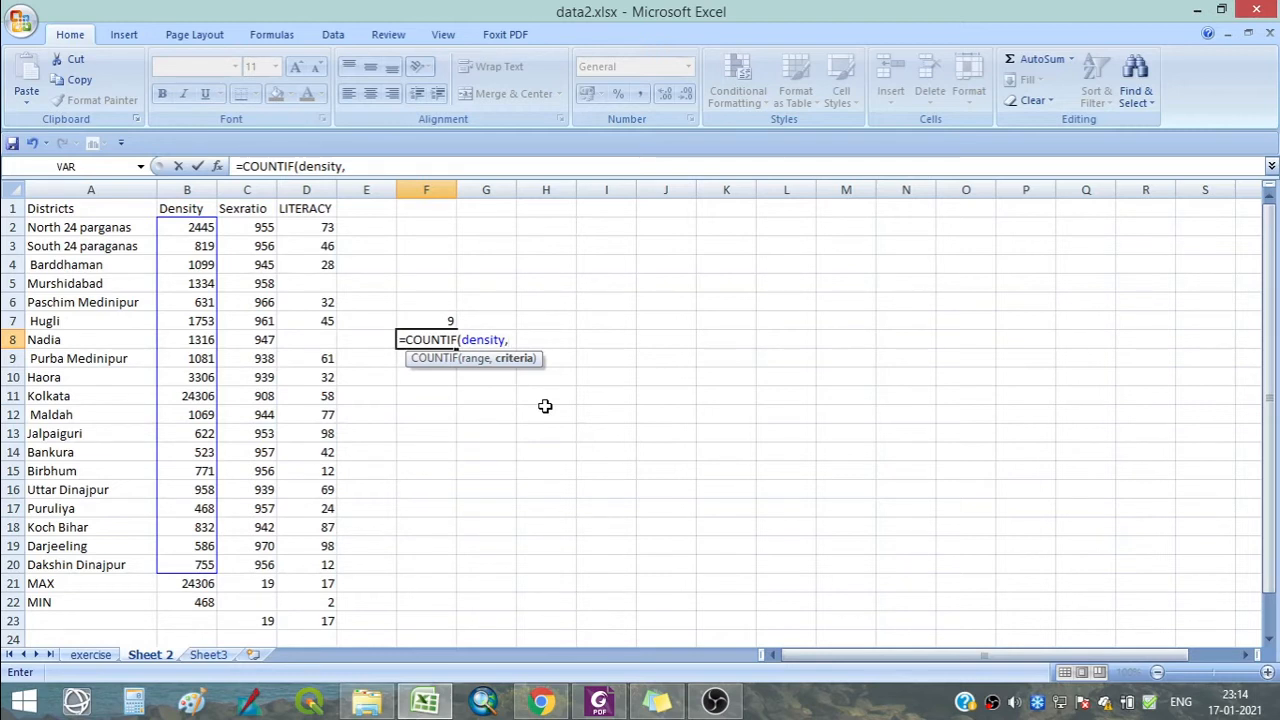
text("<1000)
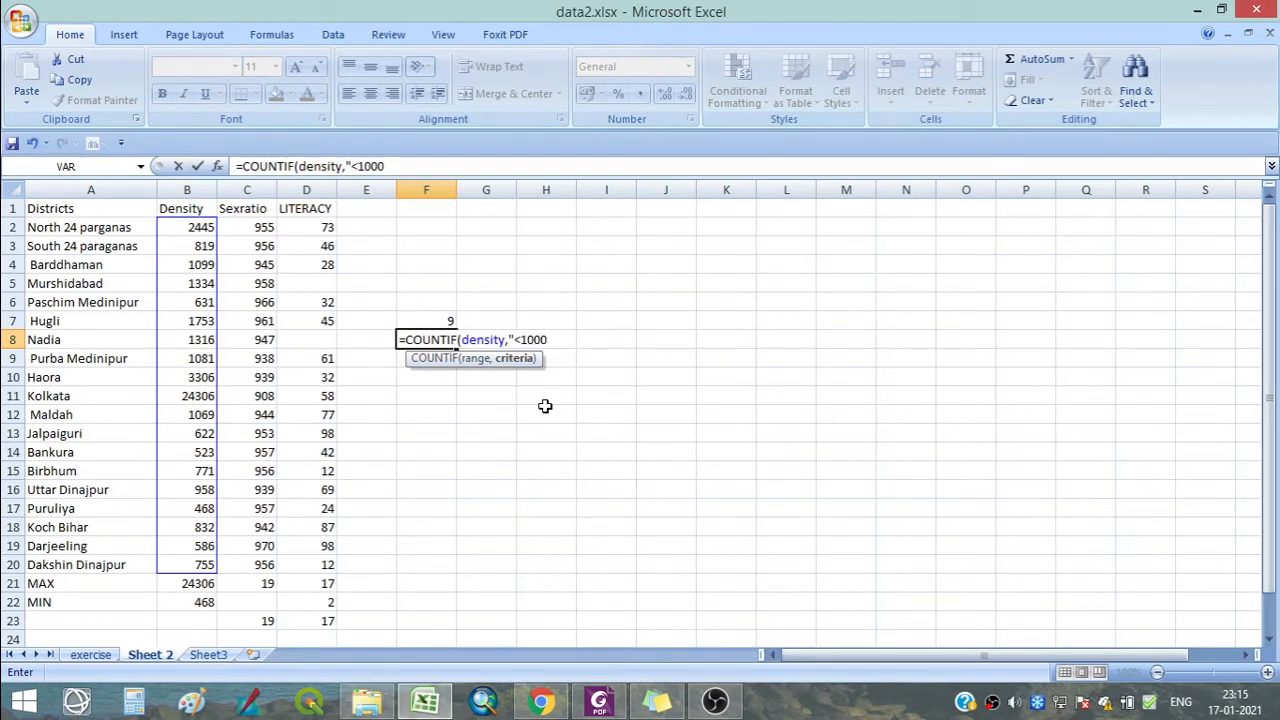
text("))
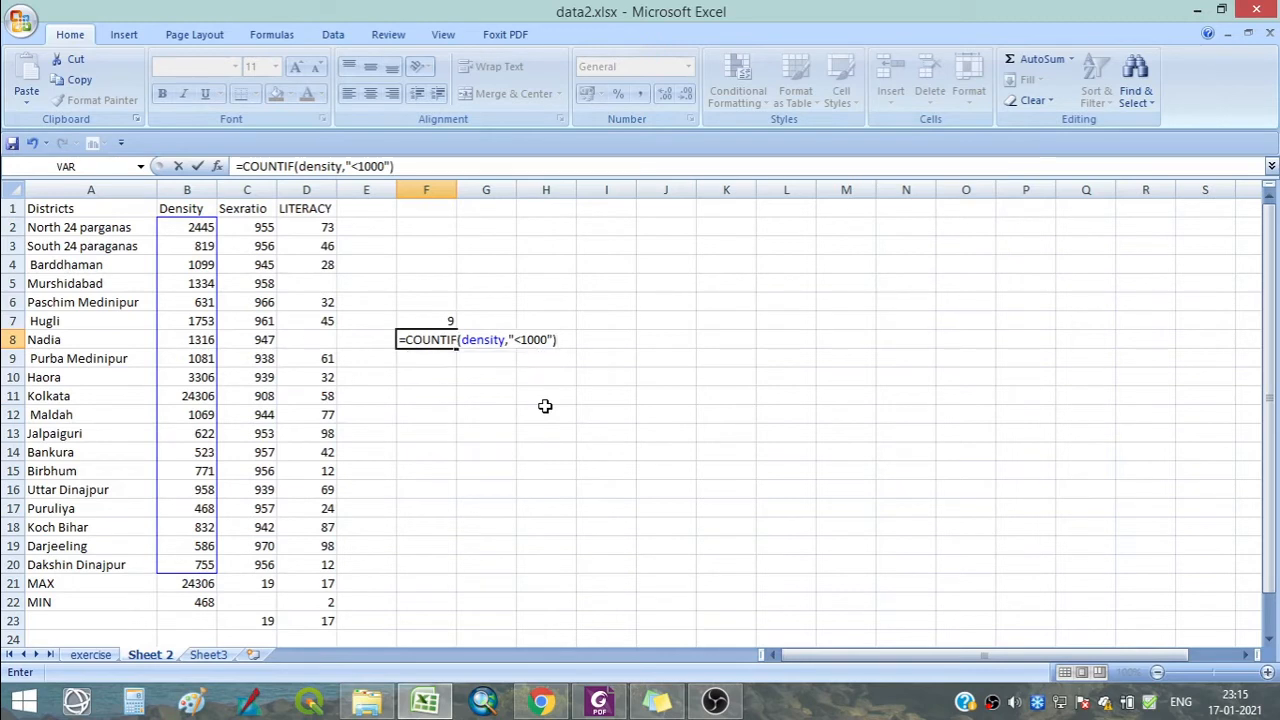
key(Return)
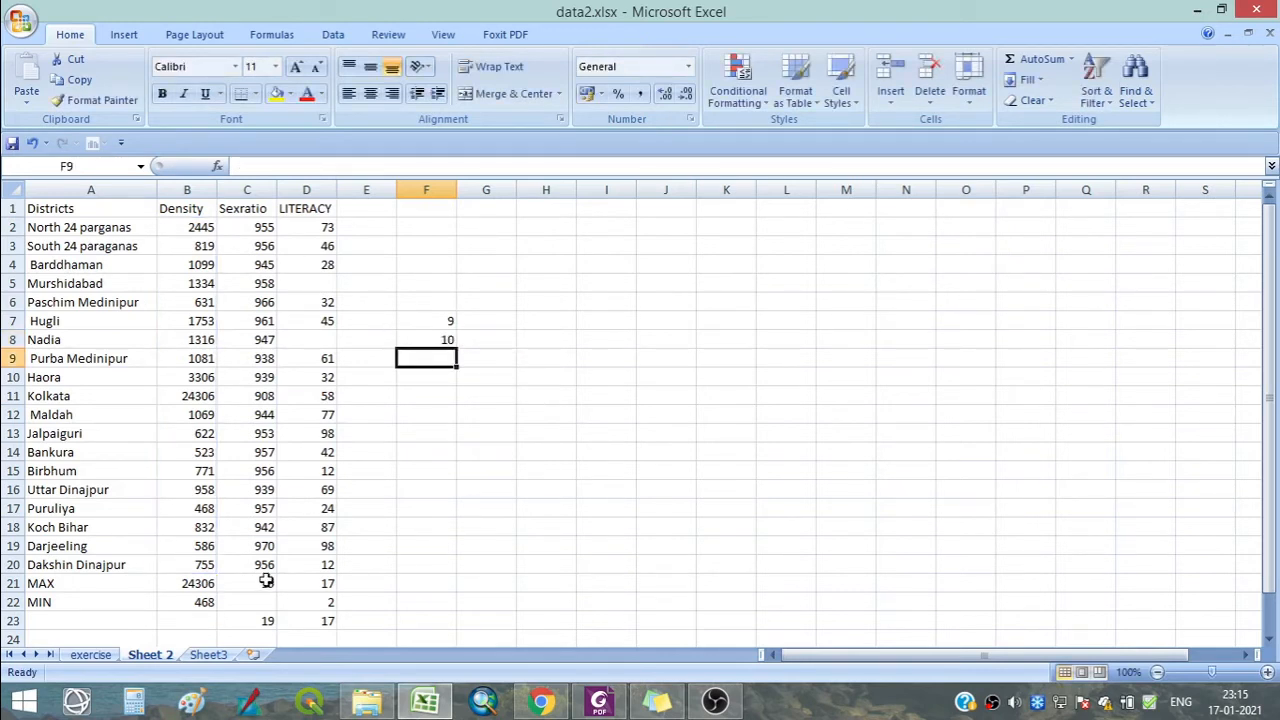
click(444, 338)
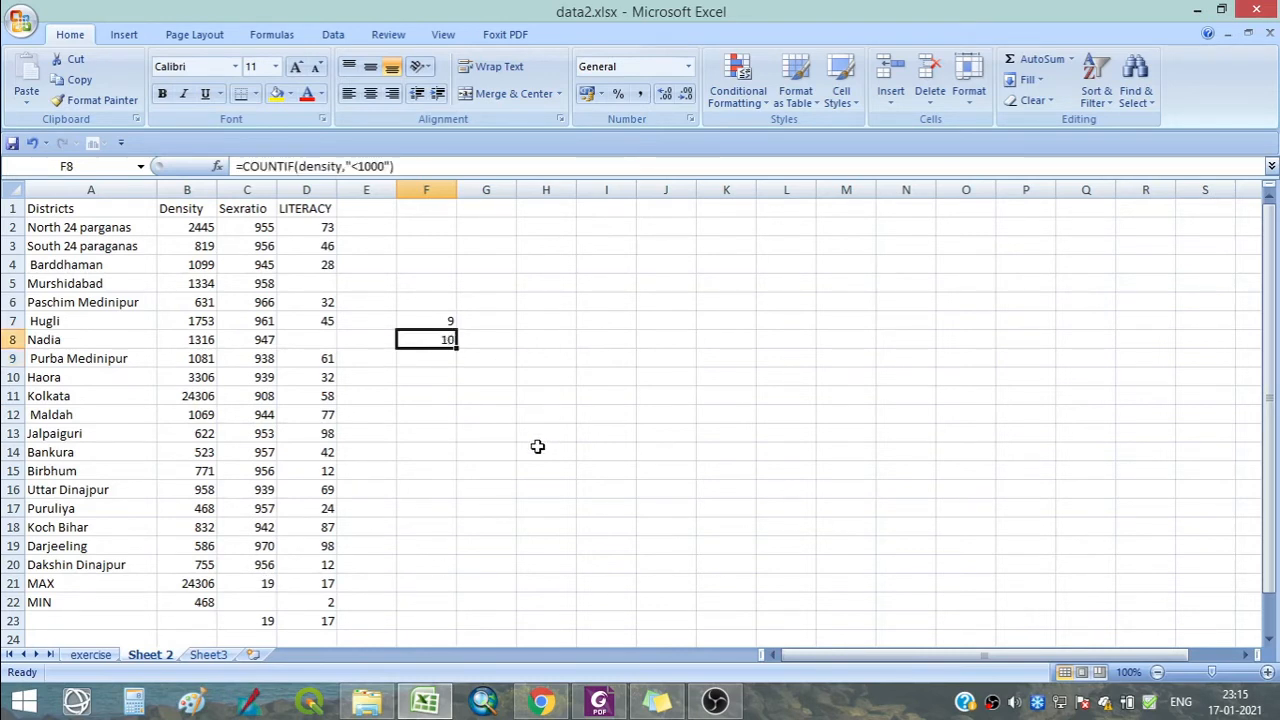
click(428, 319)
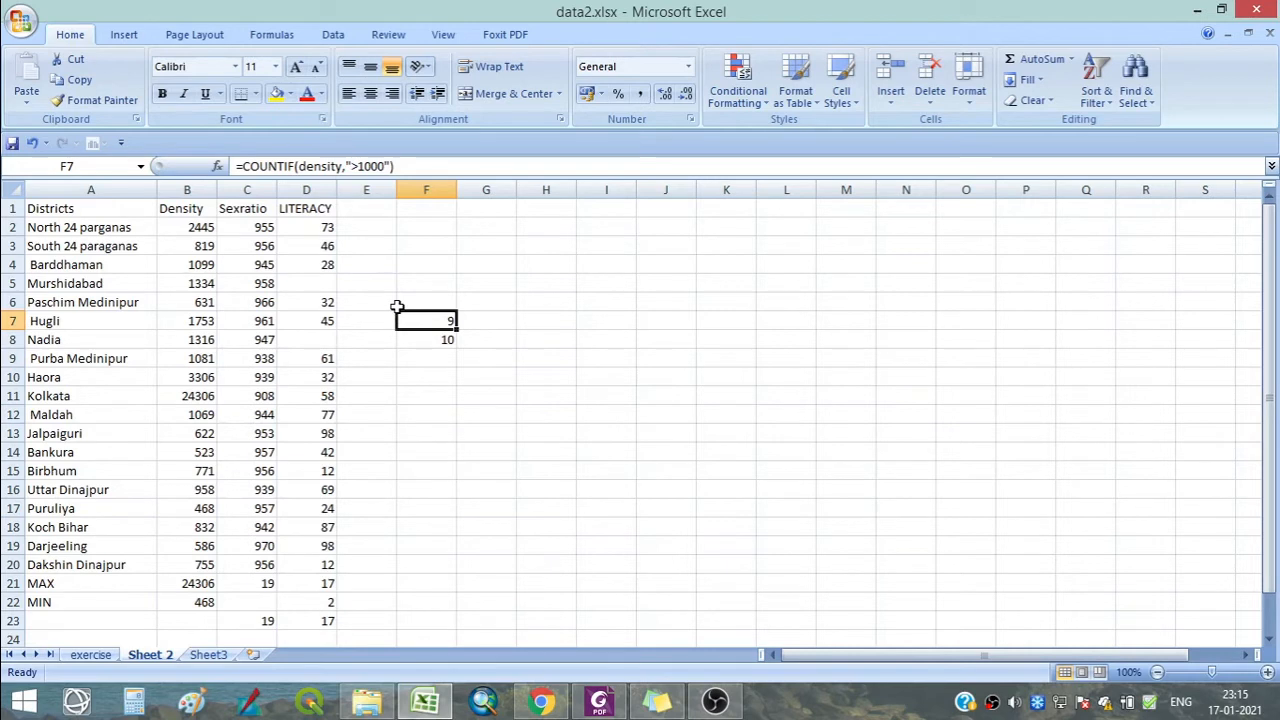
Start a COUNTIFS formula in F10 with the densities in B2:B20 as first range and "<500" as first criterion.
click(431, 376)
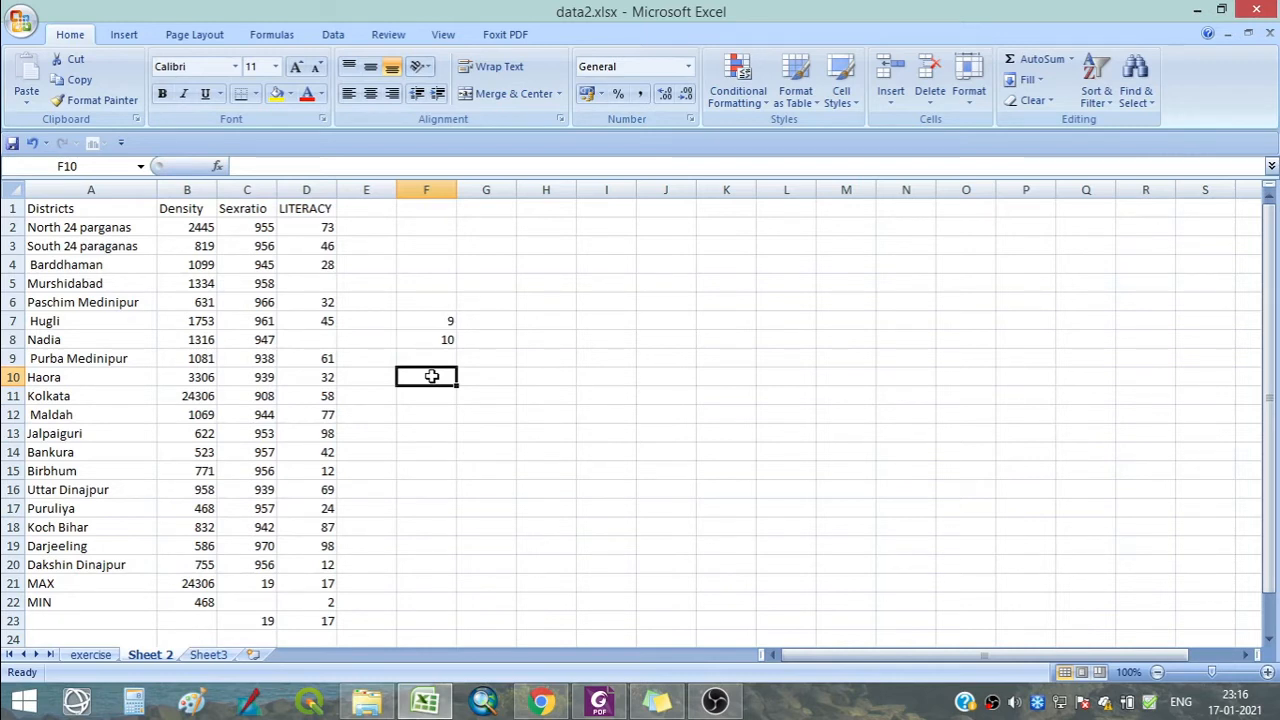
text(=)
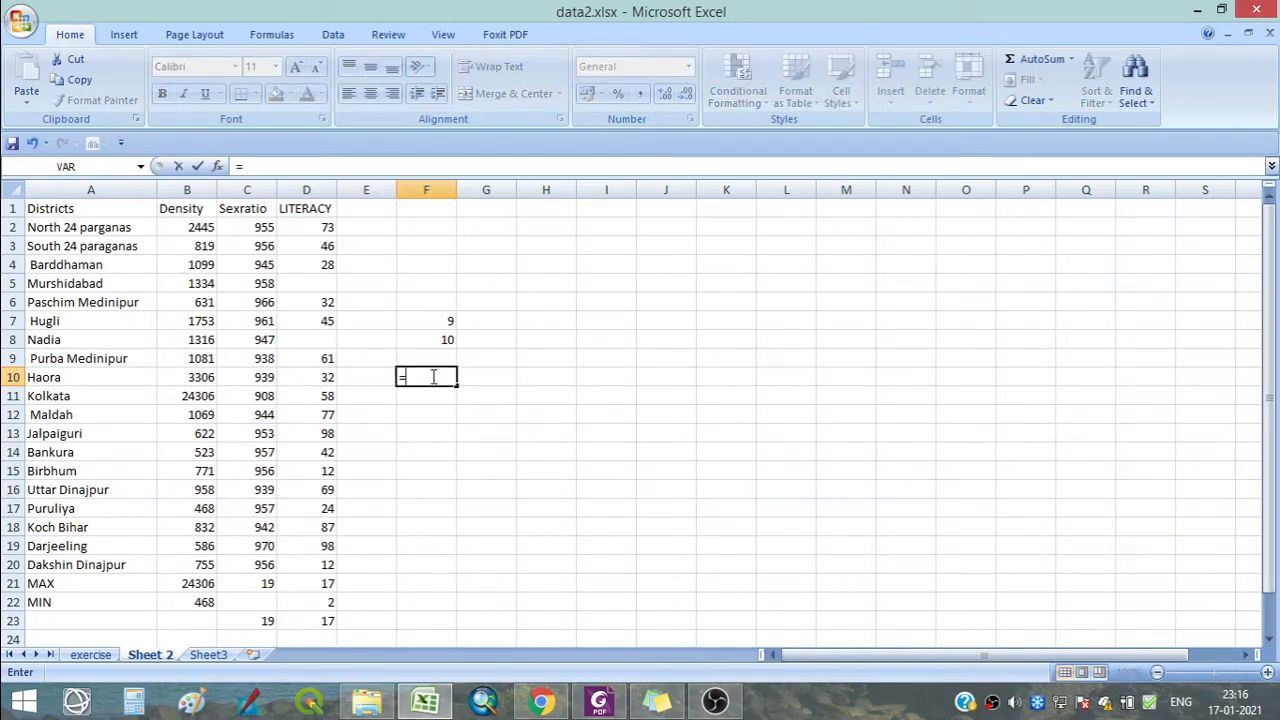
text(CO)
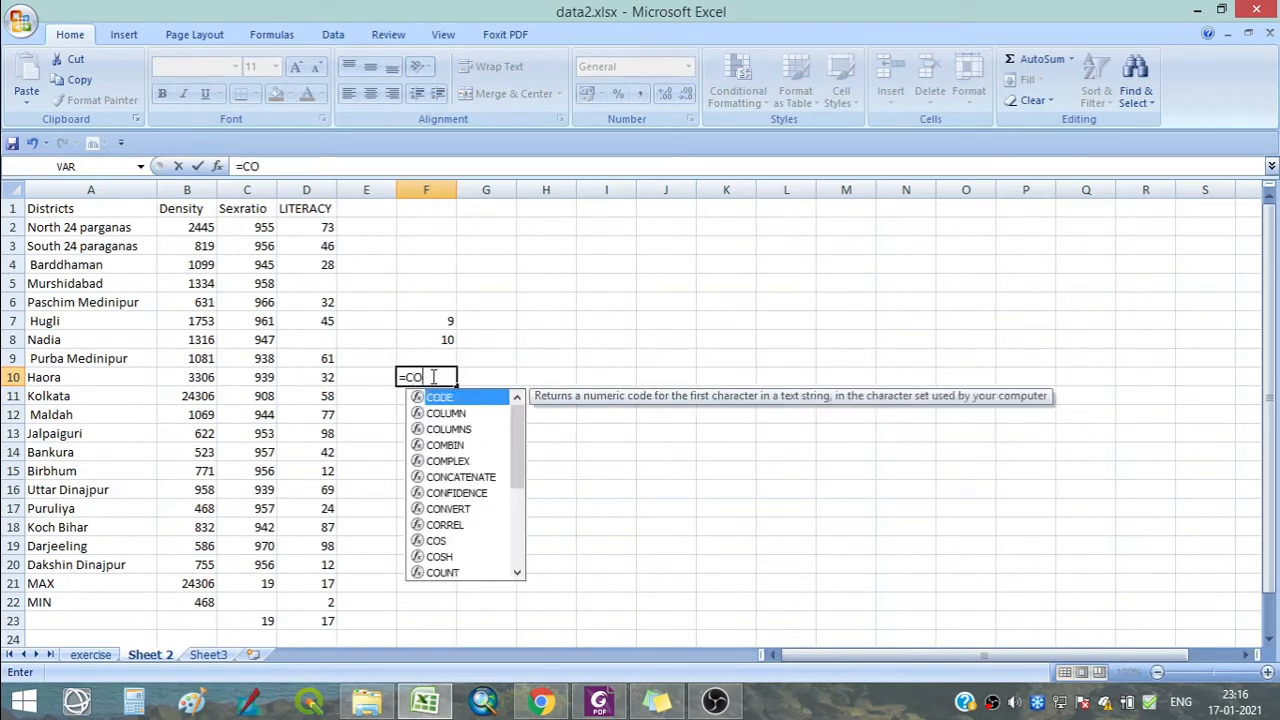
text(UNT)
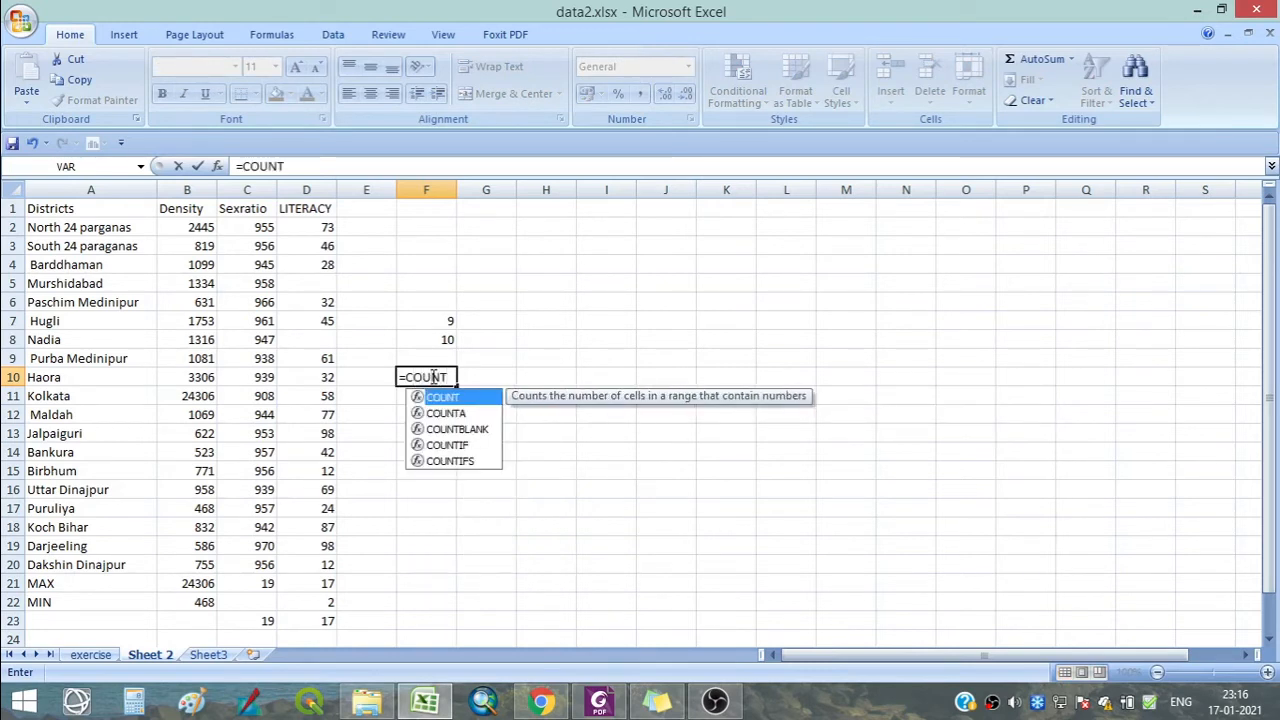
text(IF)
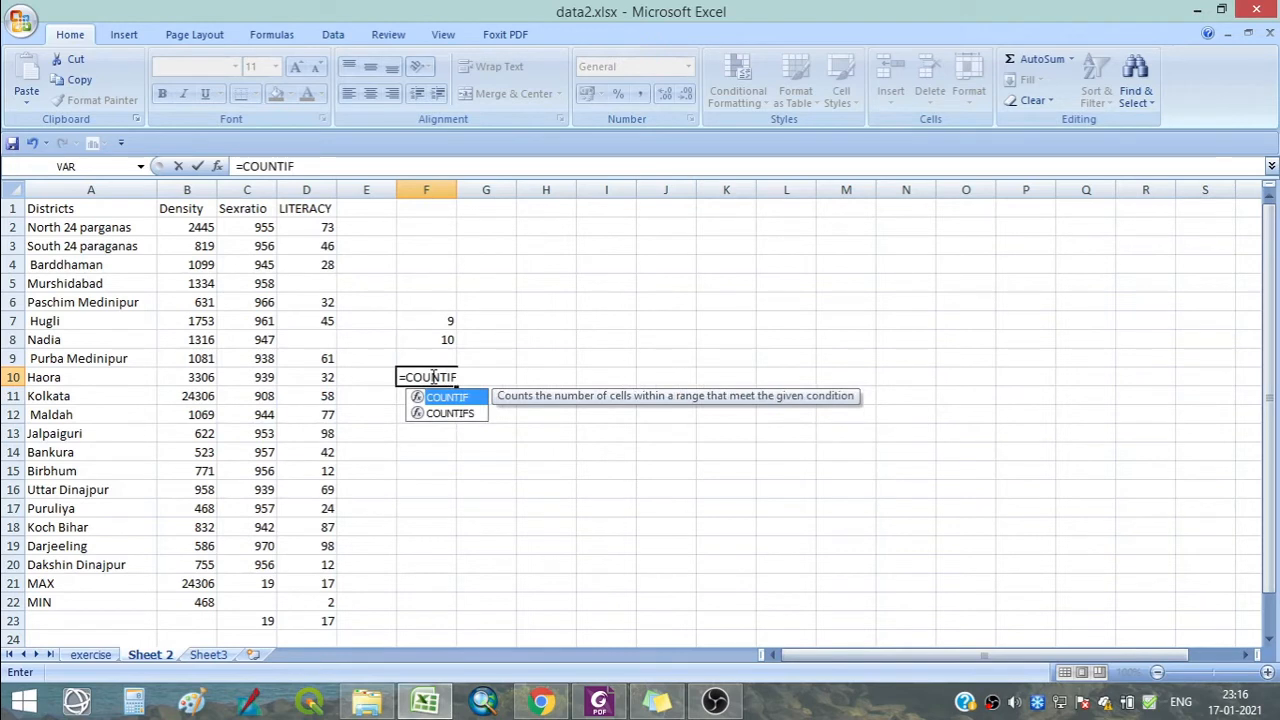
double_click(447, 413)
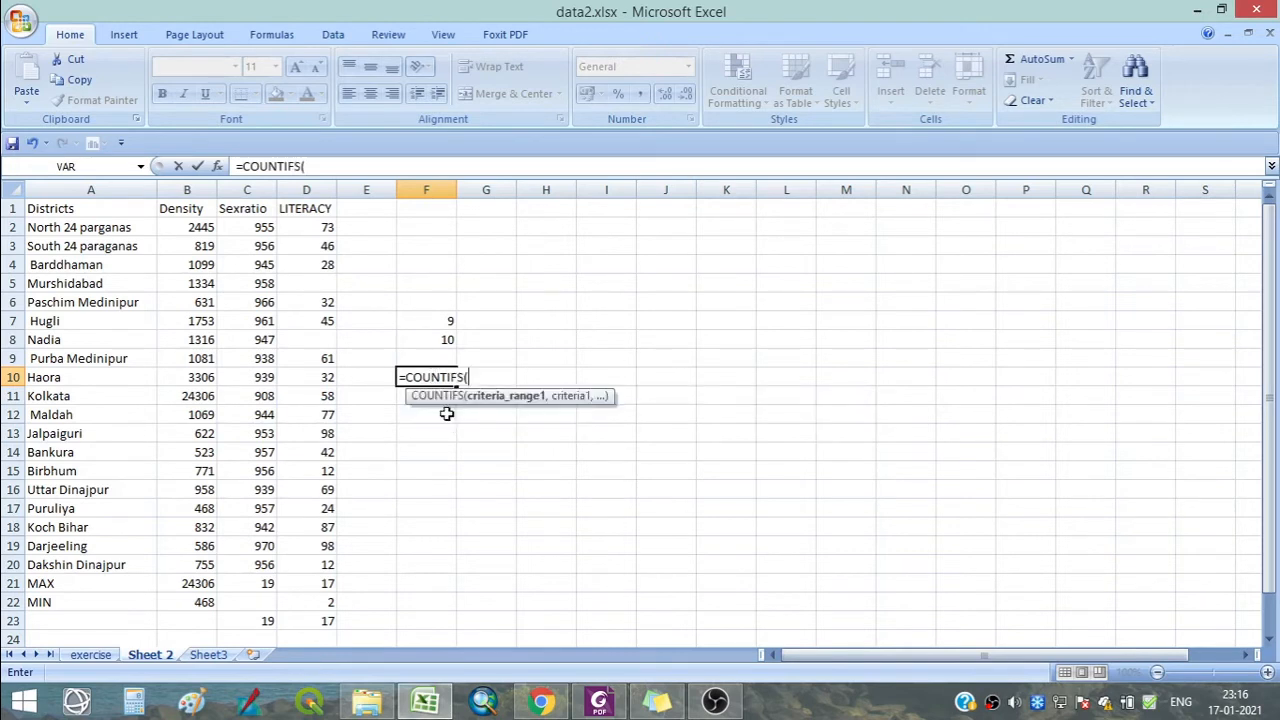
drag(187, 224, 186, 564)
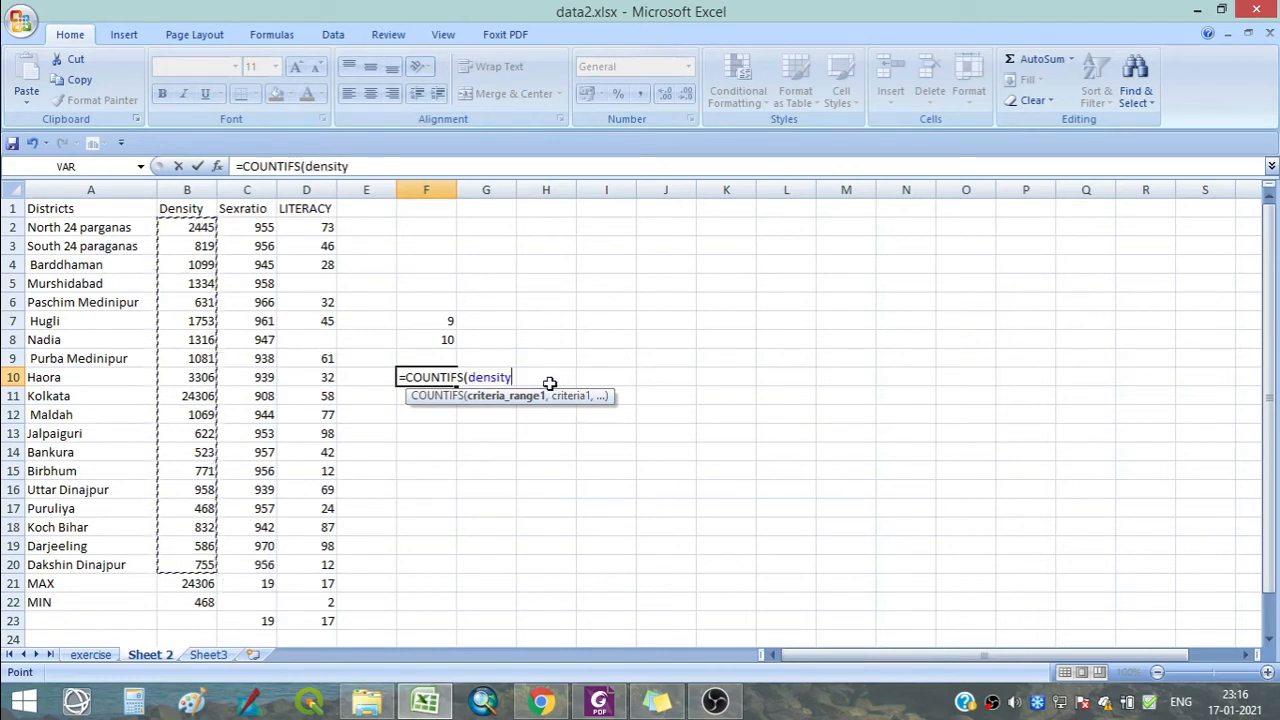
text(,)
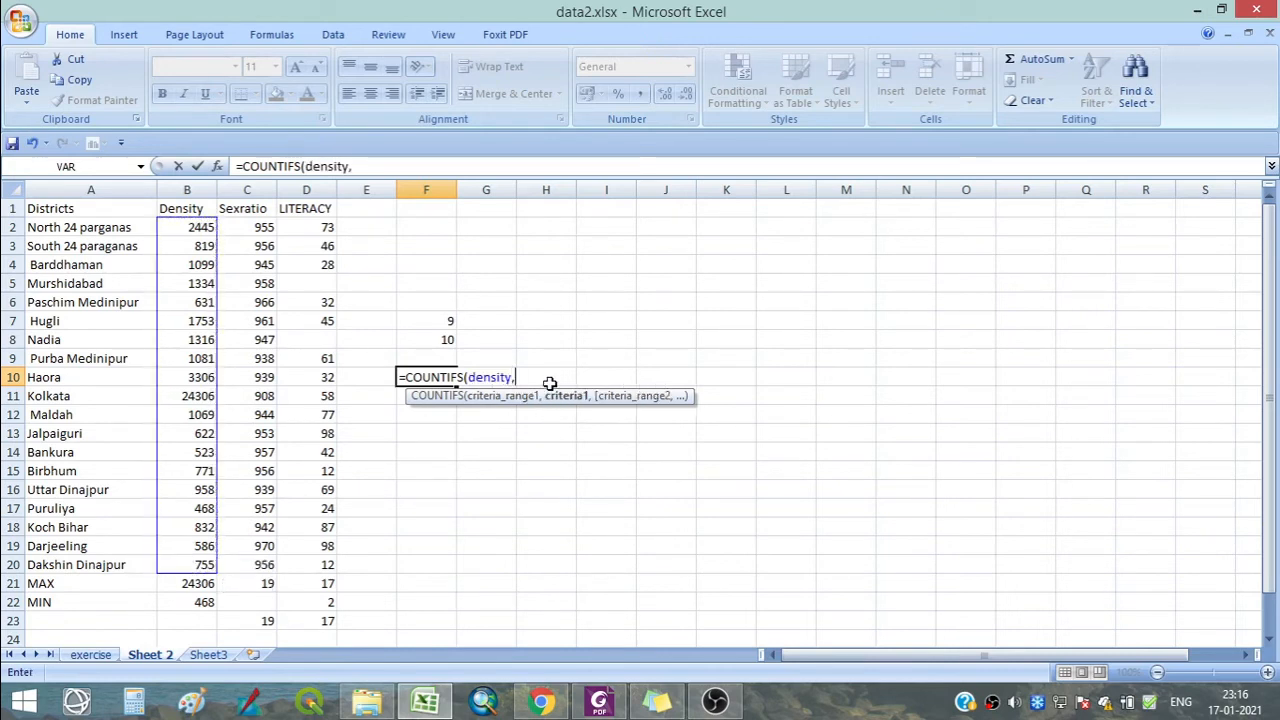
text(")
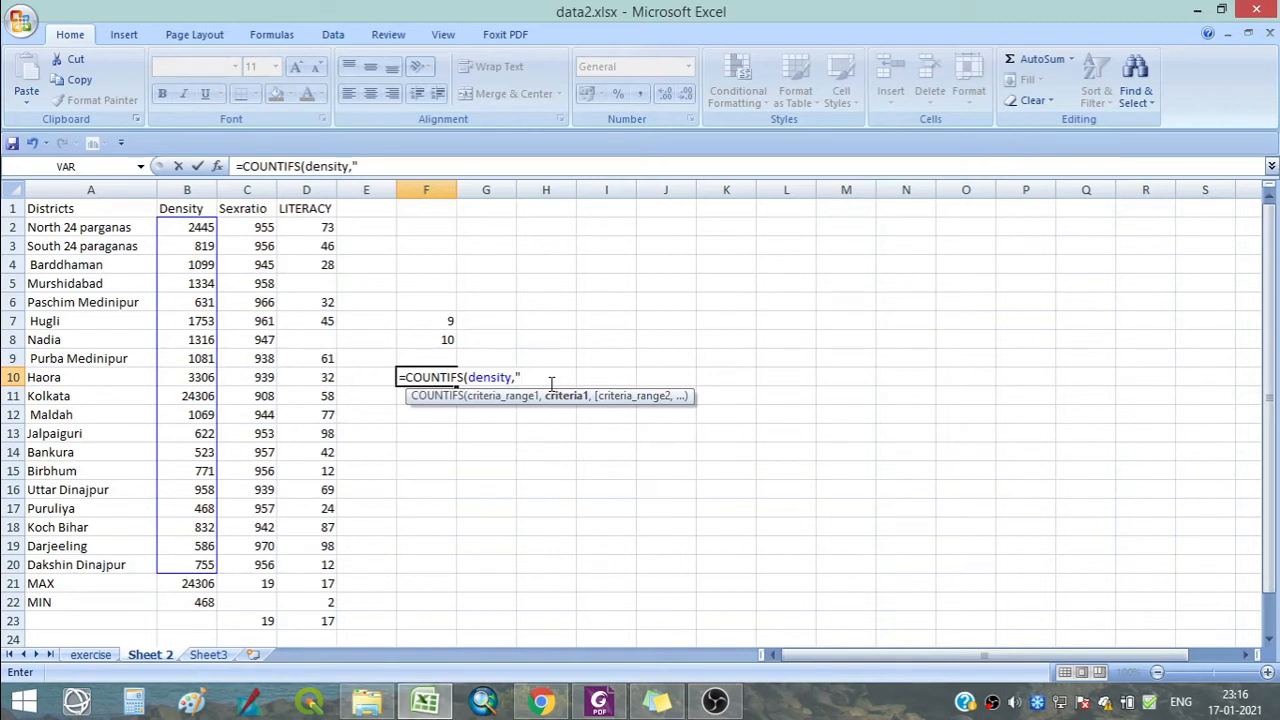
text(<500)
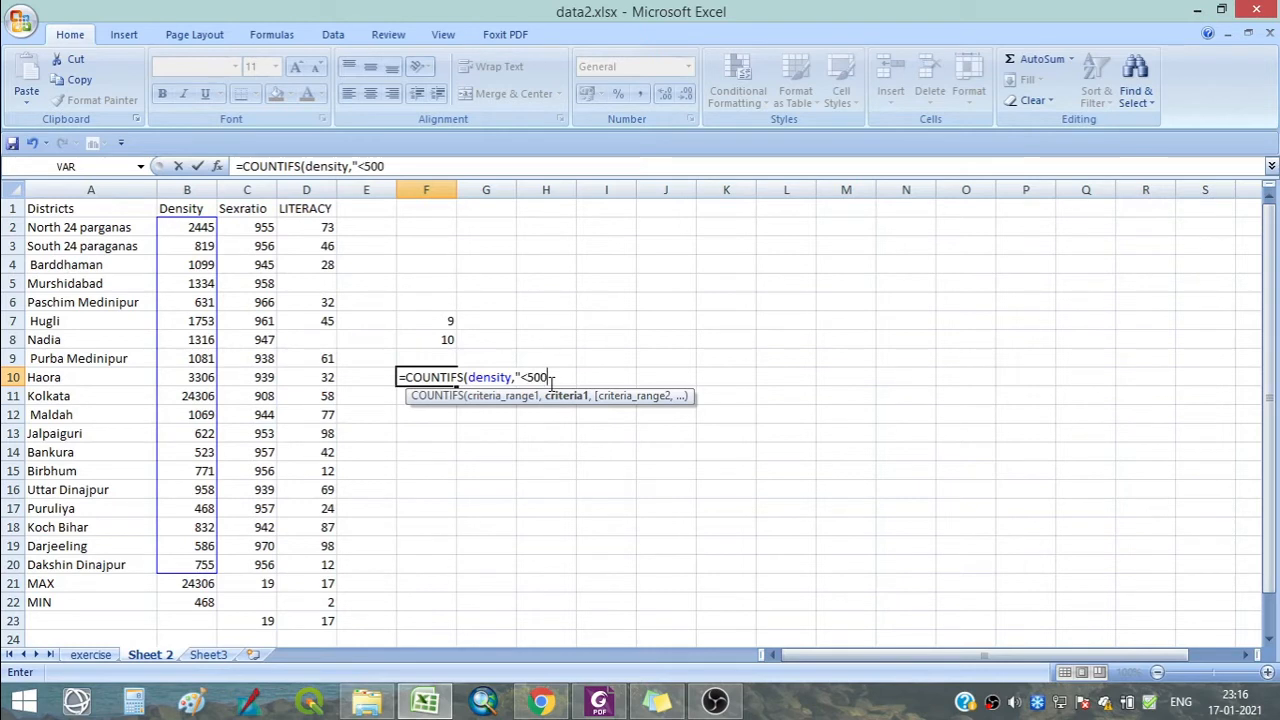
text(")
text(,)
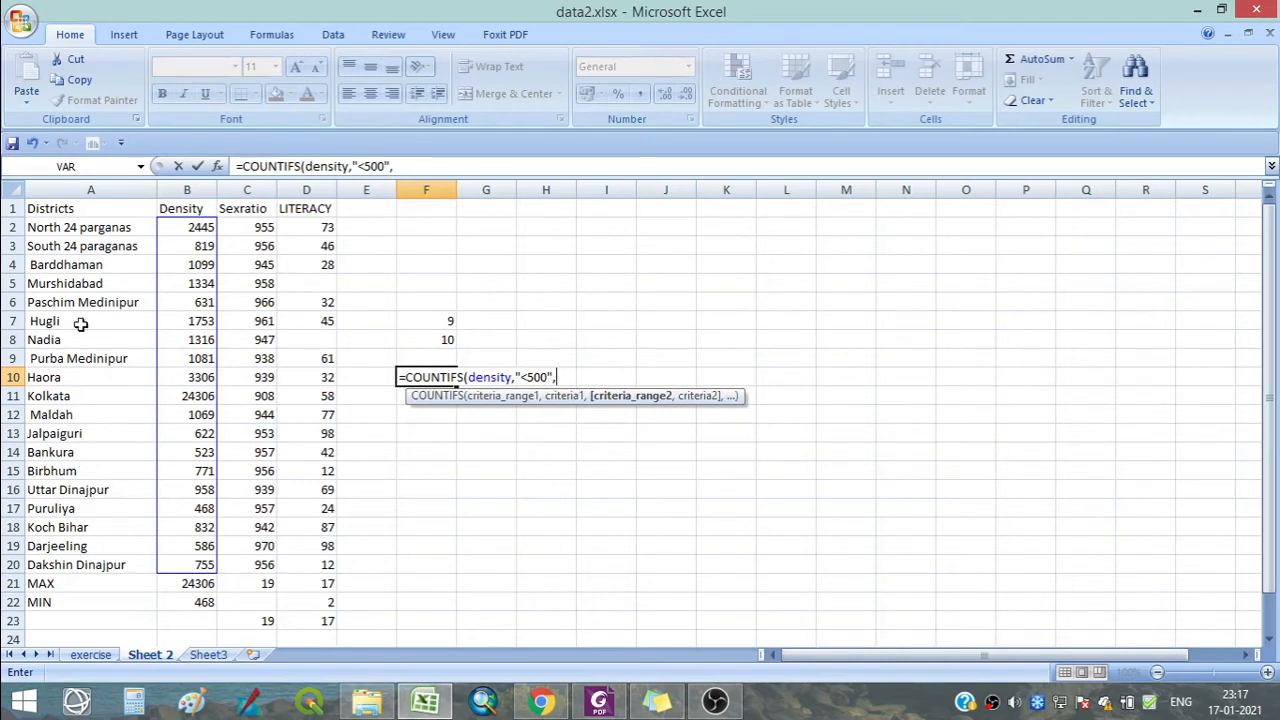
Complete the COUNTIFS formula in F10 with the densities in B2:B20 as second range and ">200" as second criterion.
drag(193, 227, 201, 565)
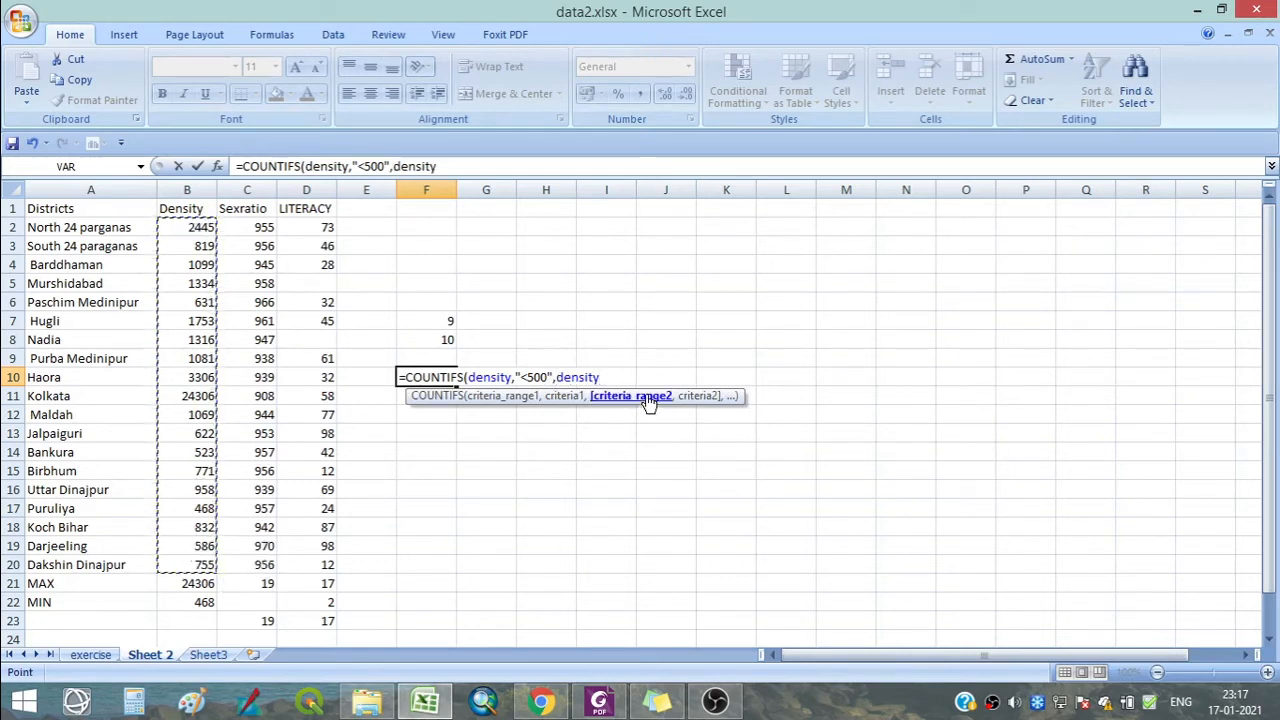
text(,)
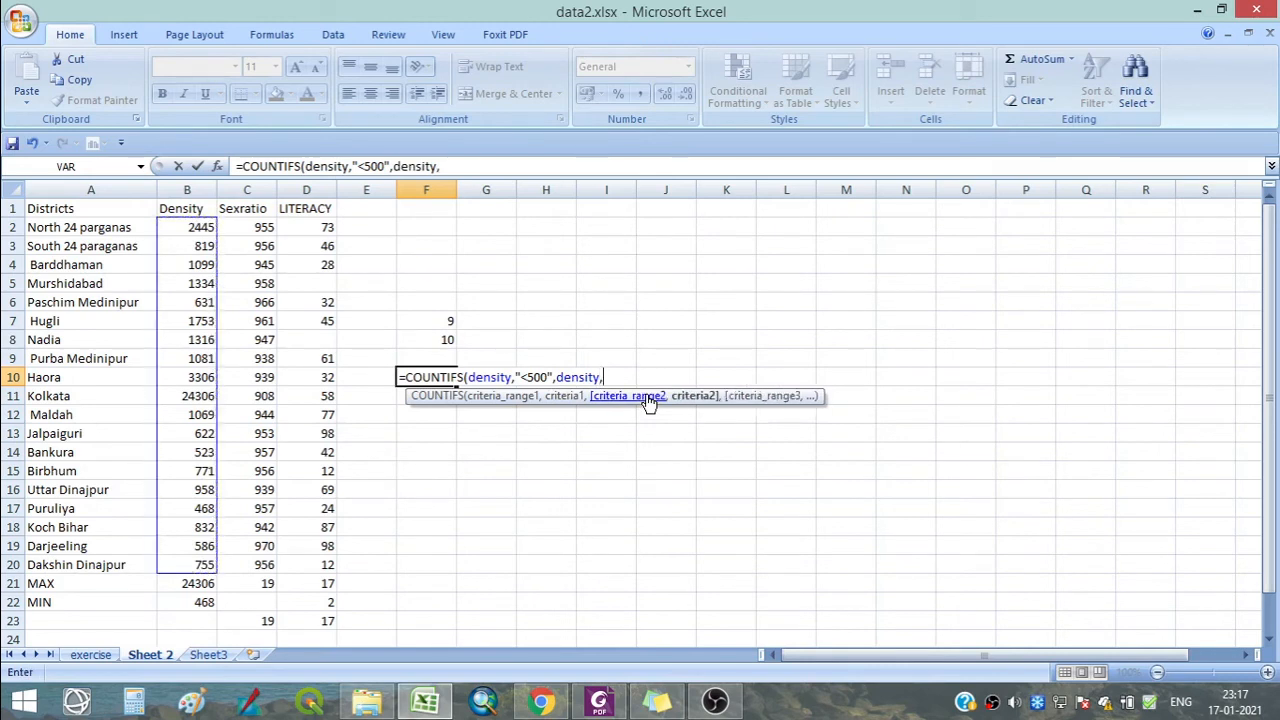
text(">)
text(200)
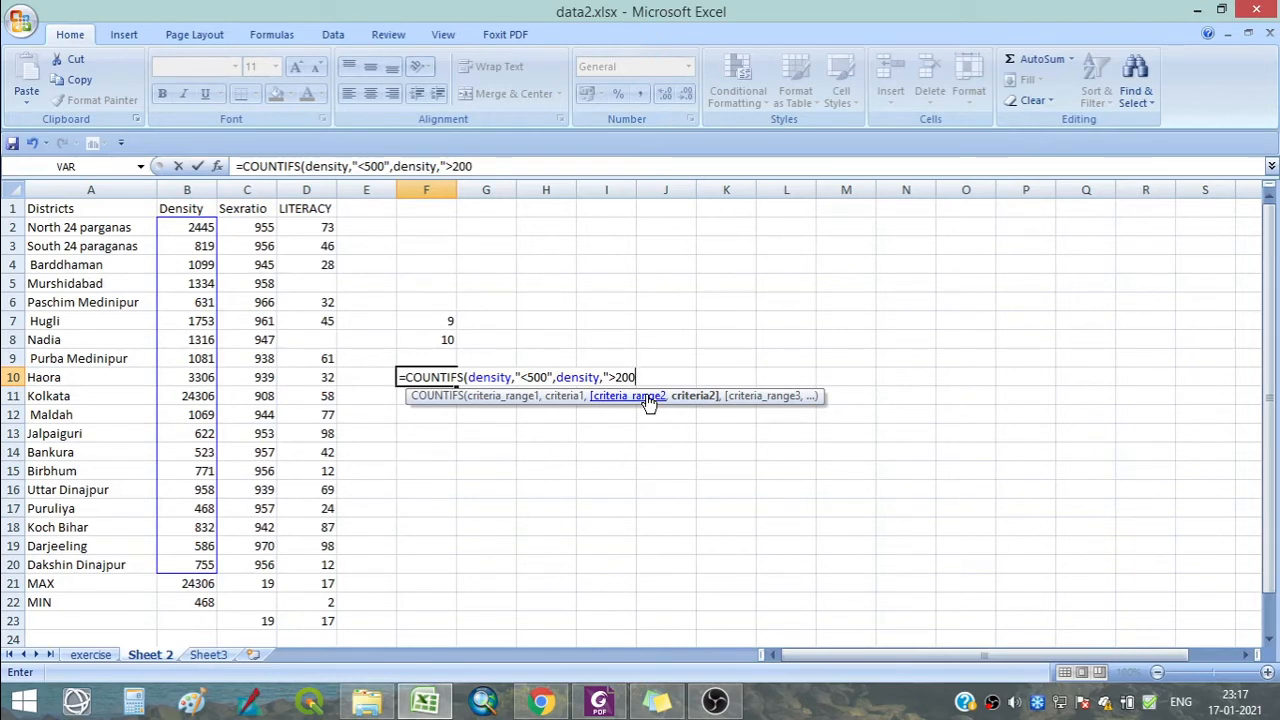
text("))
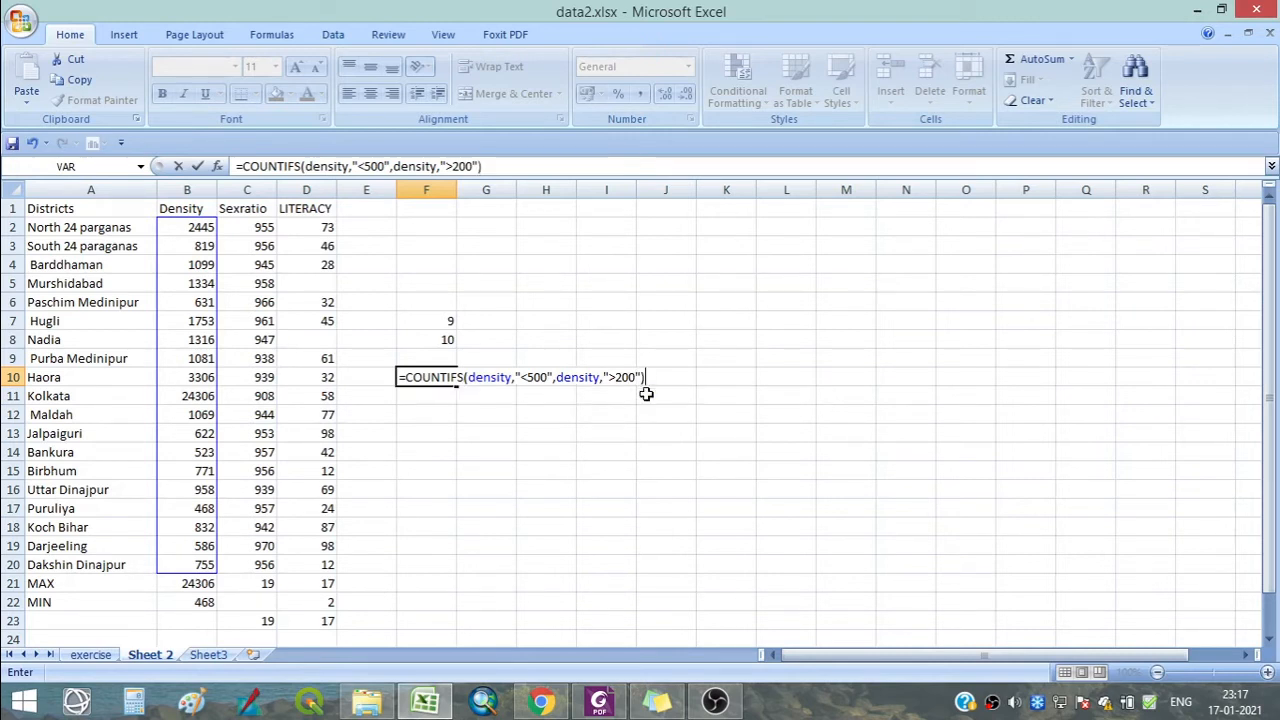
key(Return)
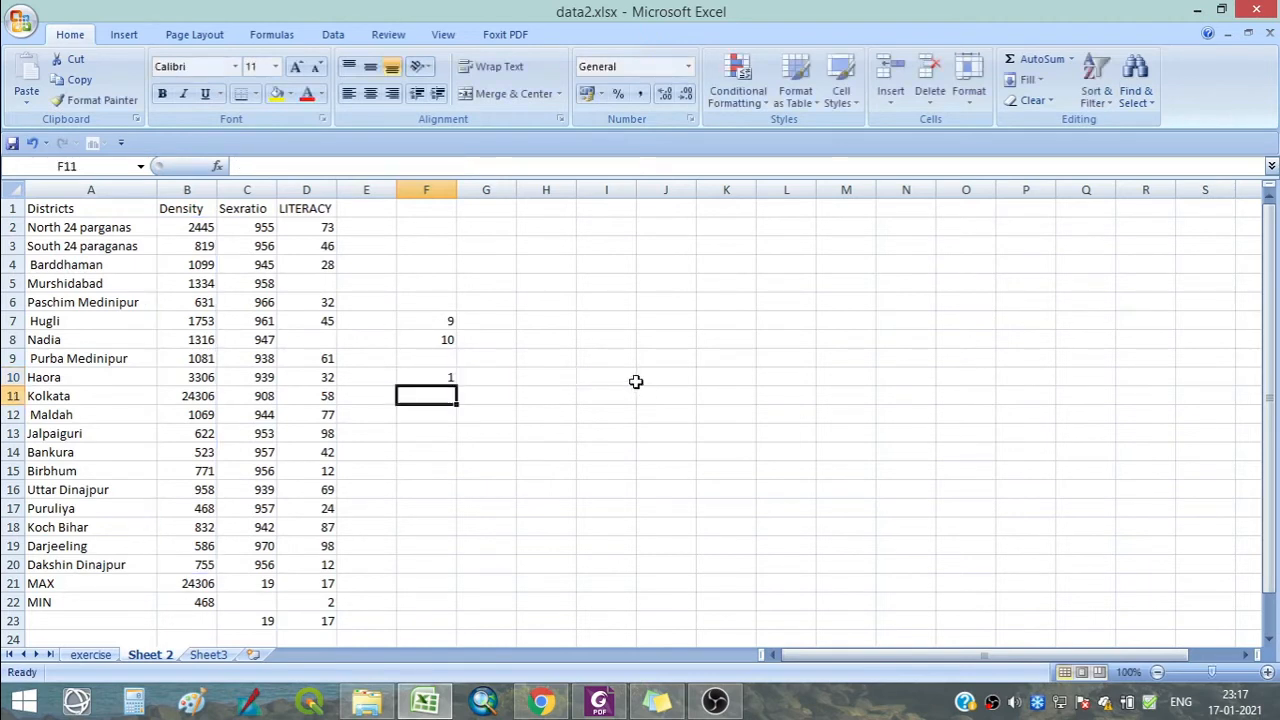
Change the first criterion of the COUNTIFS formula in F10 to "<1000".
click(414, 374)
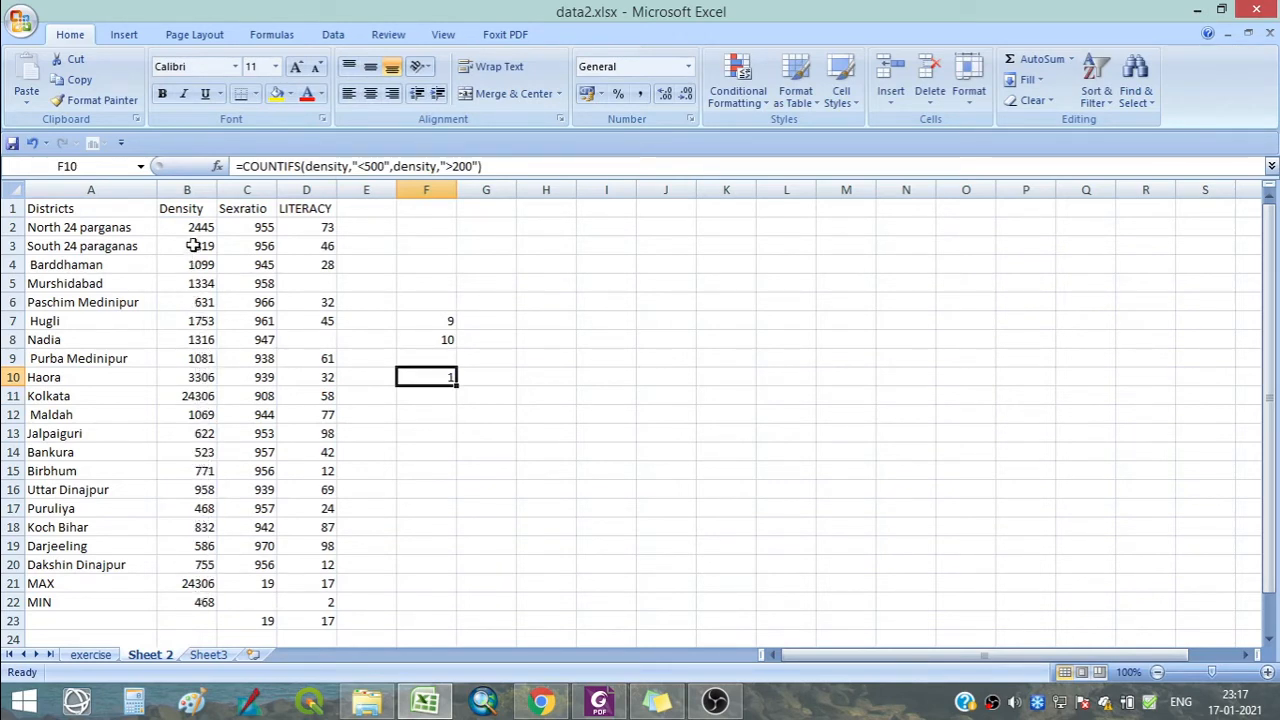
double_click(441, 376)
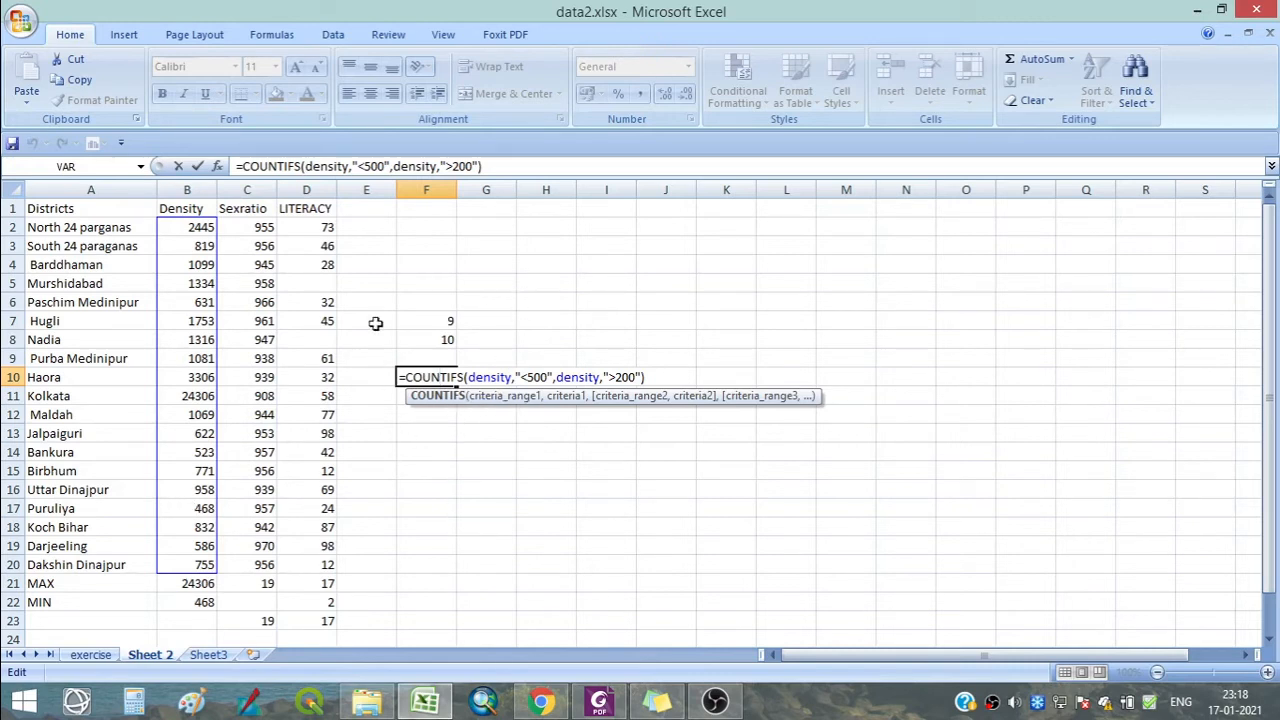
click(530, 376)
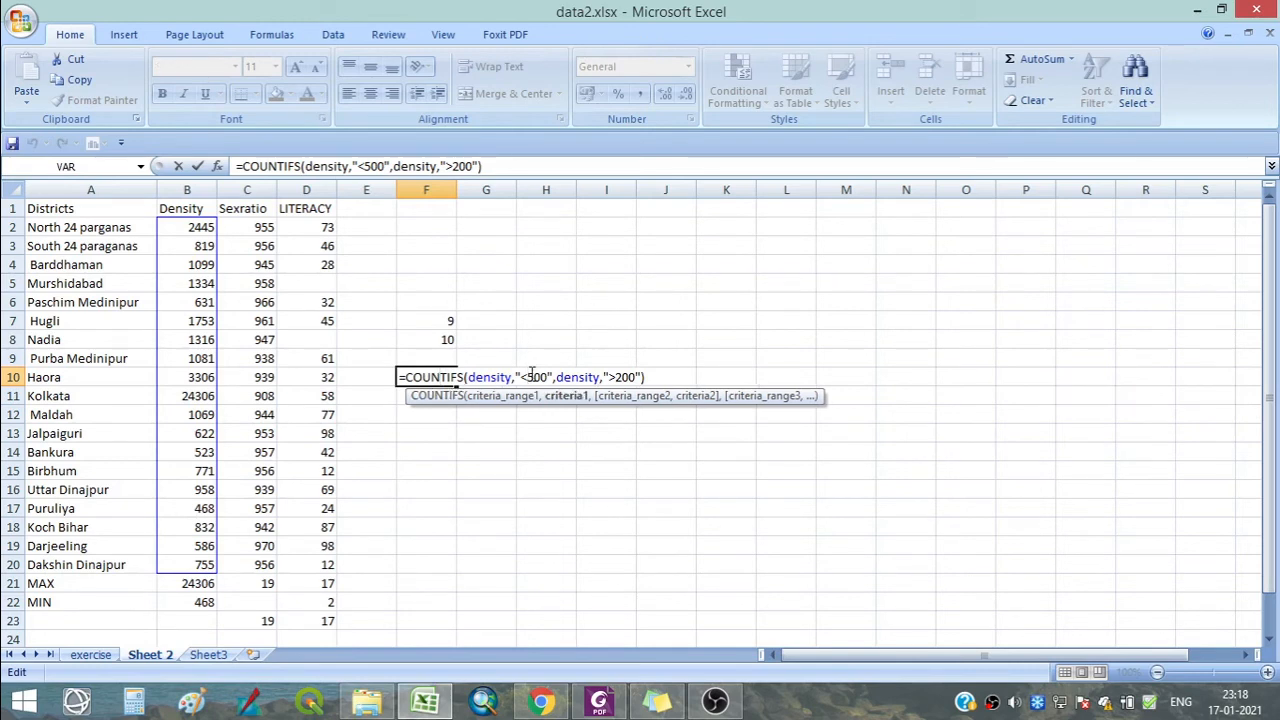
key(Delete)
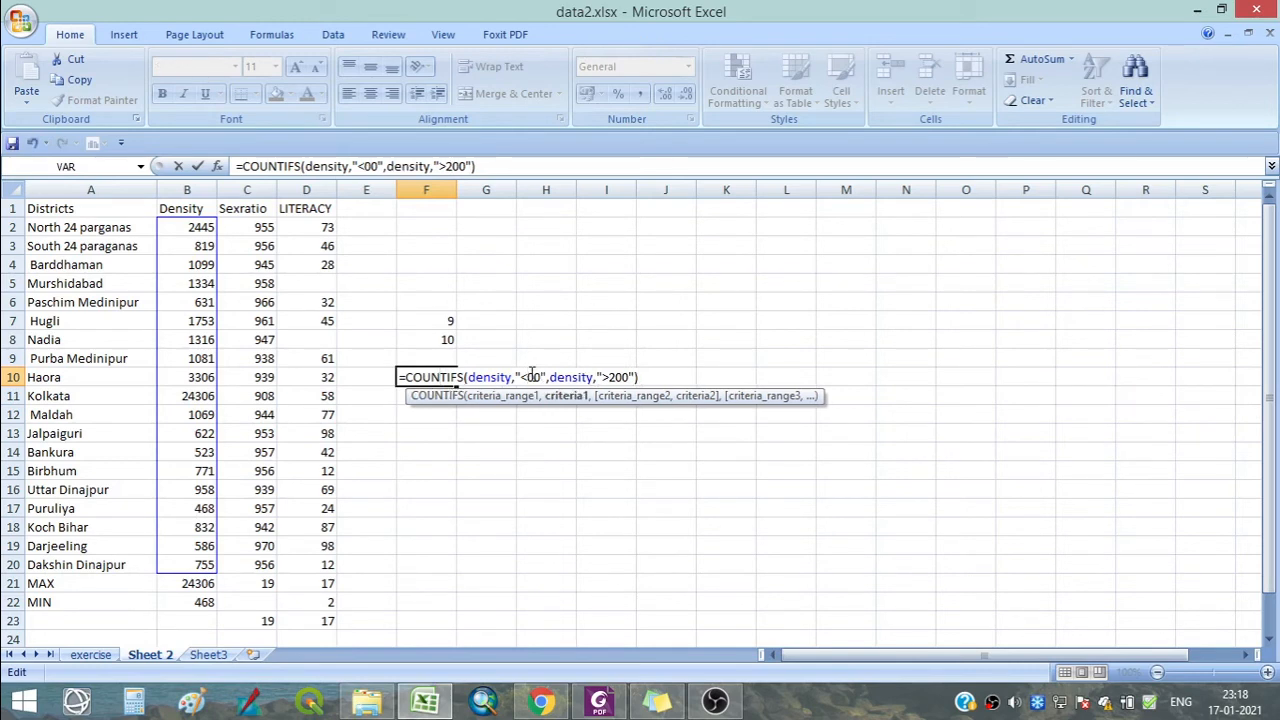
text(5)
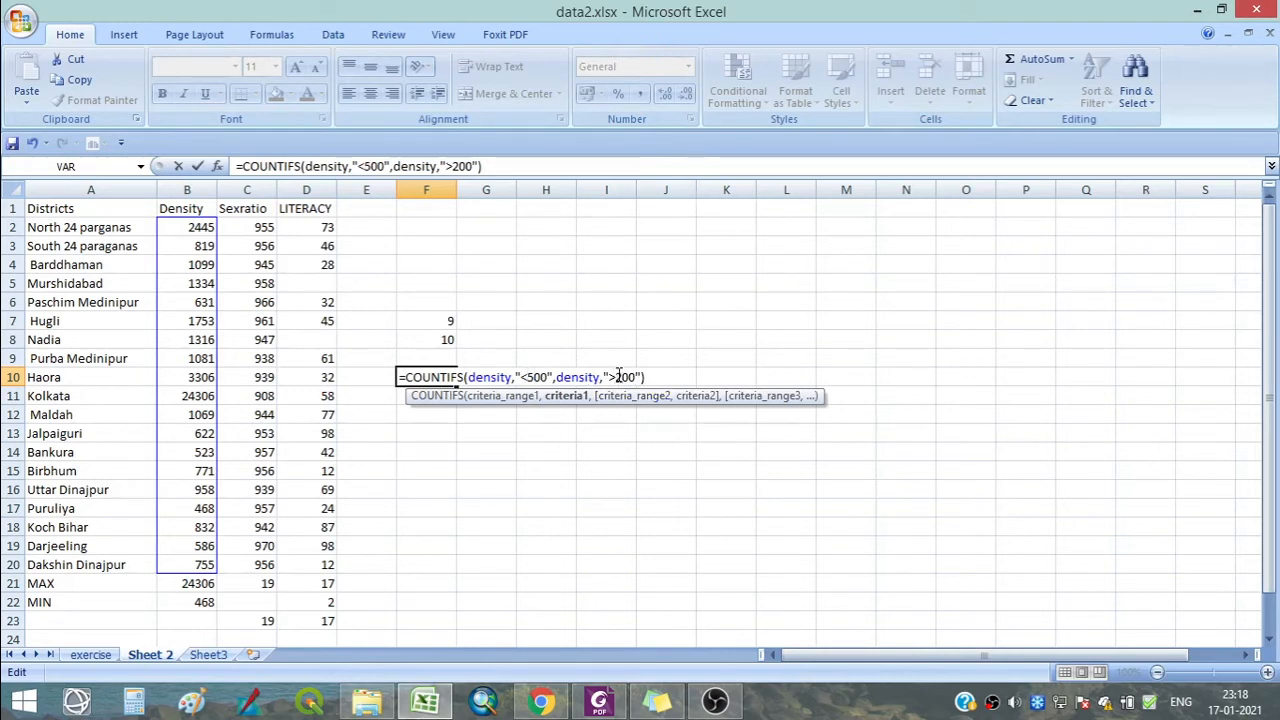
drag(617, 376, 620, 377)
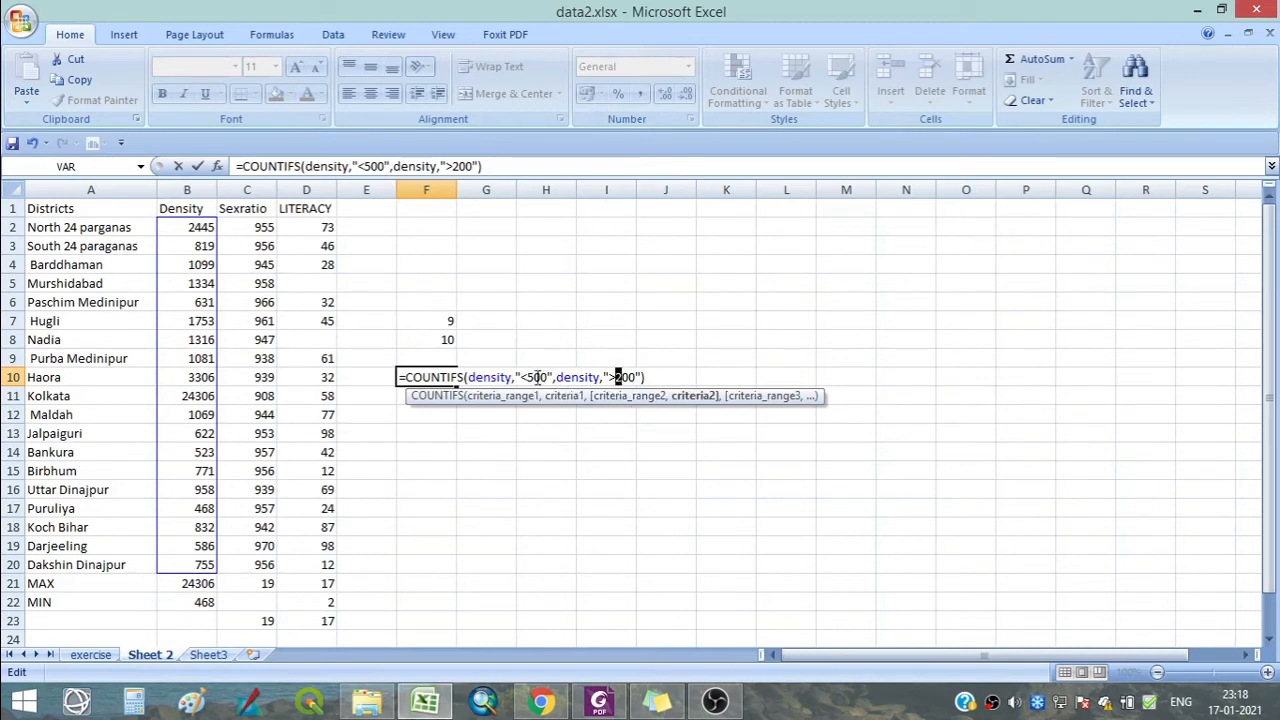
drag(526, 377, 533, 377)
text(1)
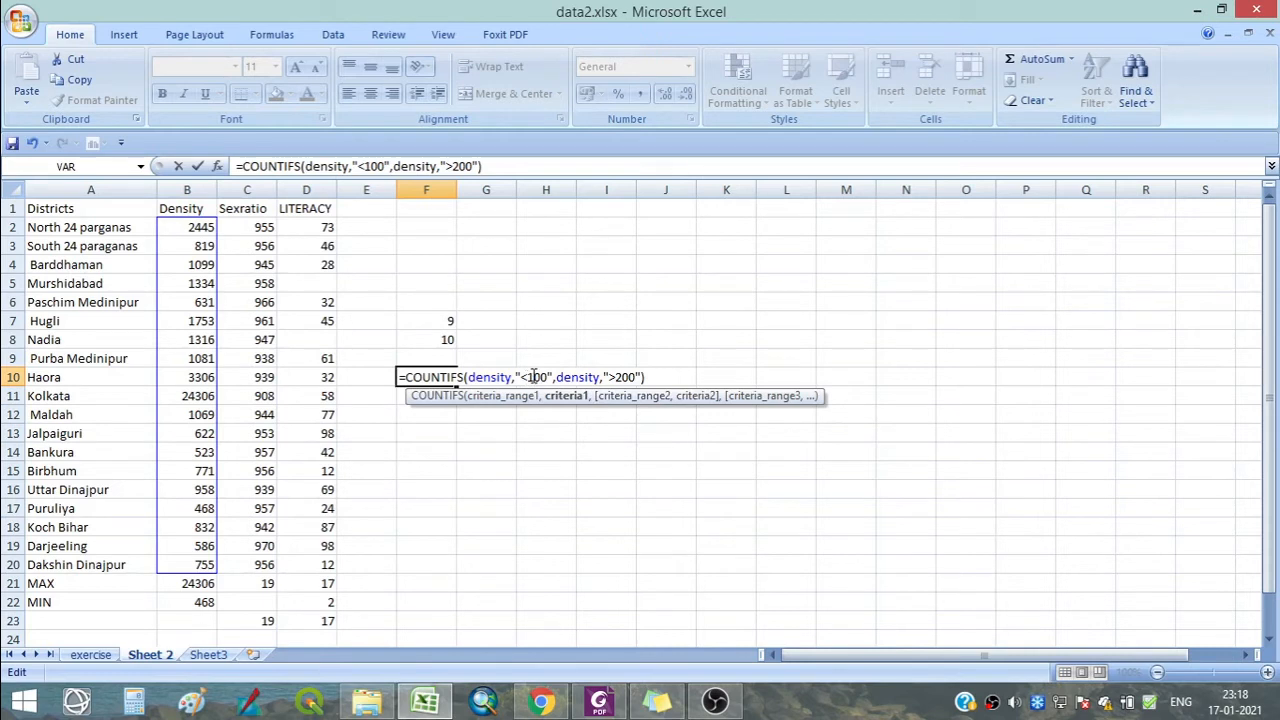
text(0)
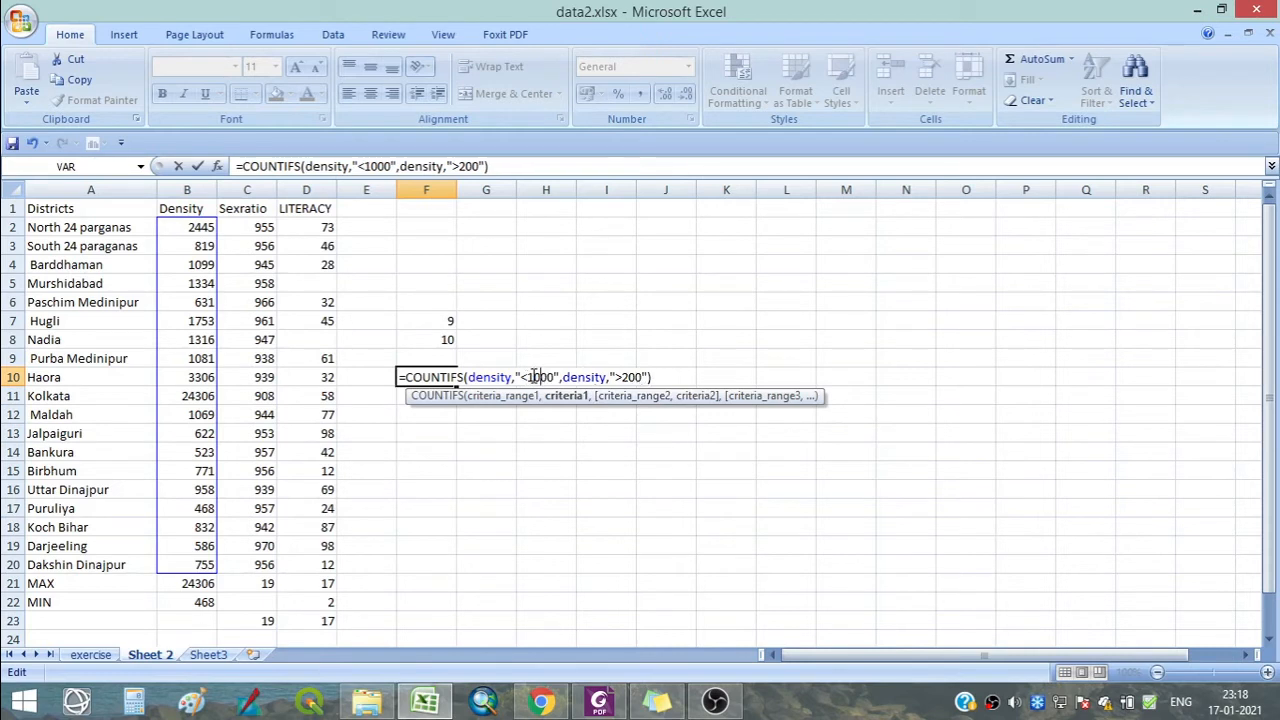
Set the second criterion of the COUNTIFS formula in F10 to ">700" and review the completed formula.
click(625, 377)
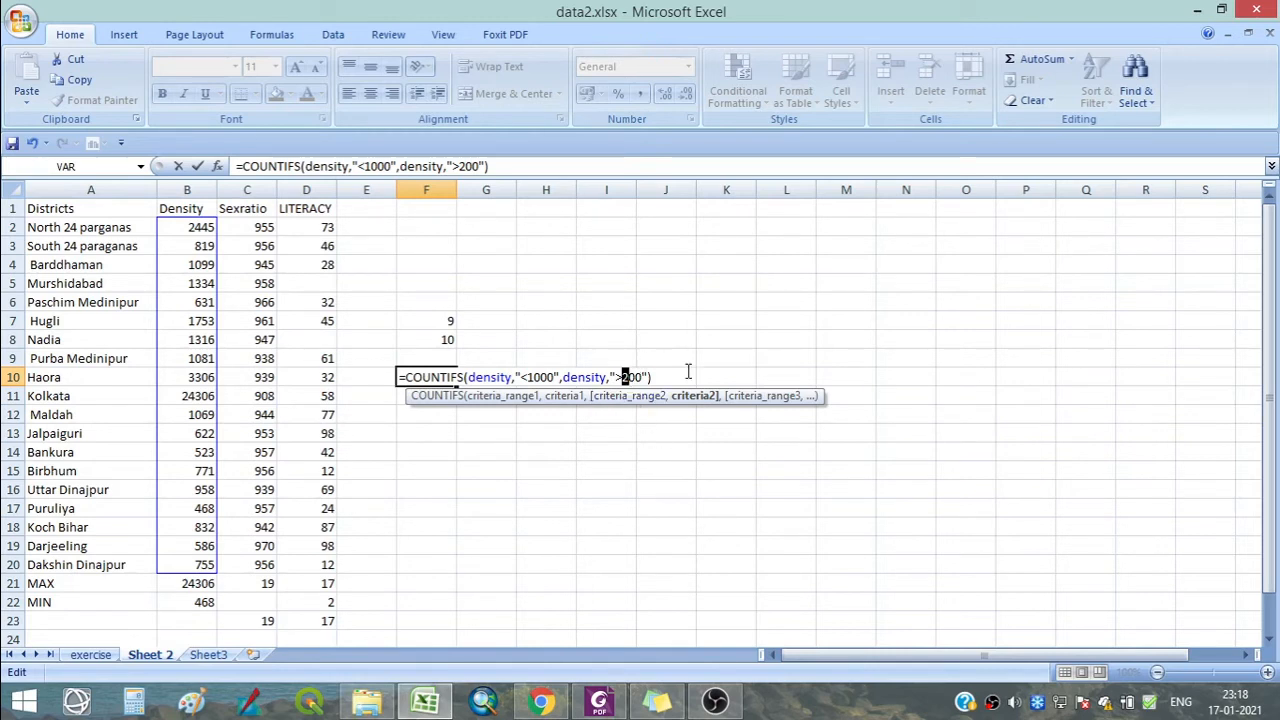
text(7)
key(Return)
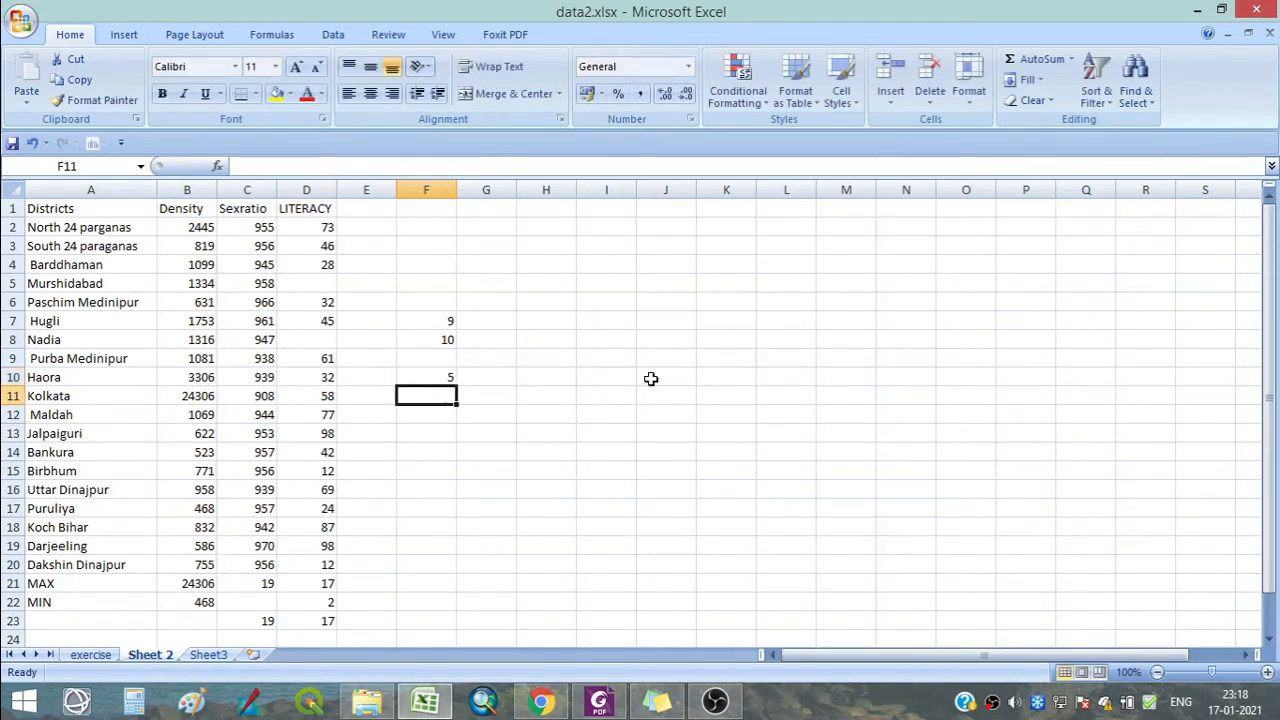
click(420, 378)
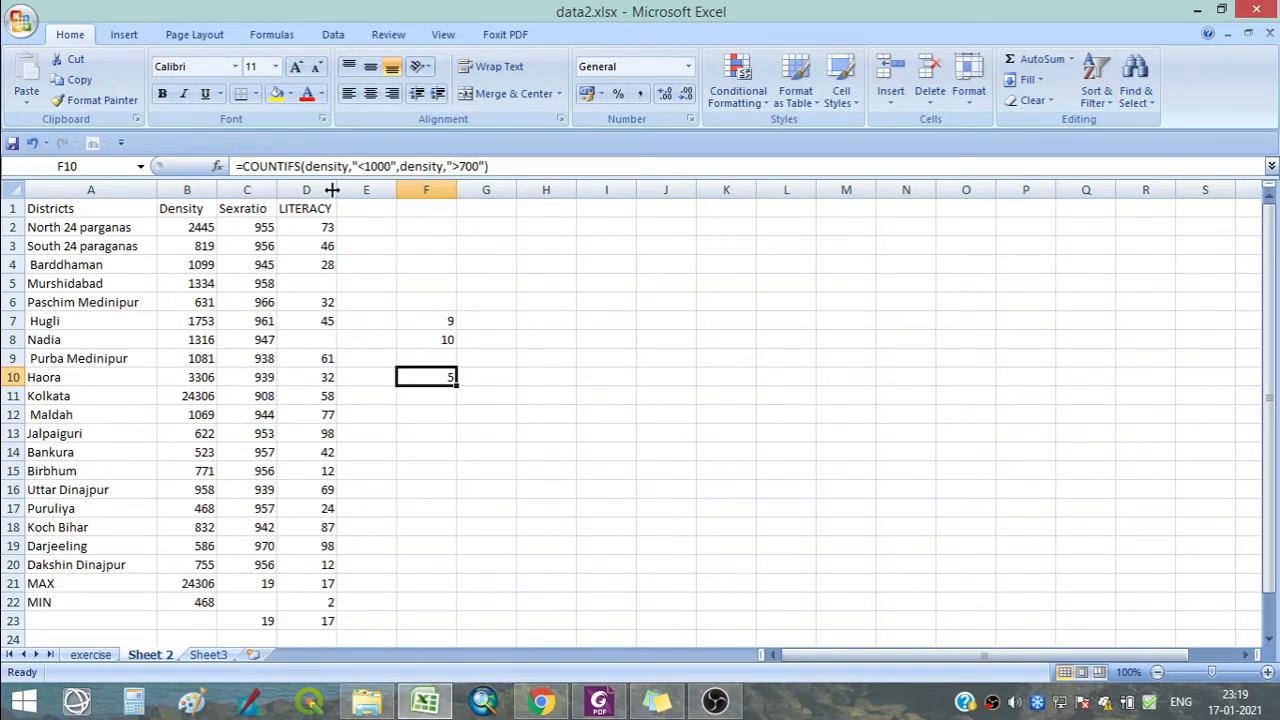
Delete columns D to F, including the LITERACY data and the count formulas.
drag(307, 189, 430, 190)
right_click(407, 290)
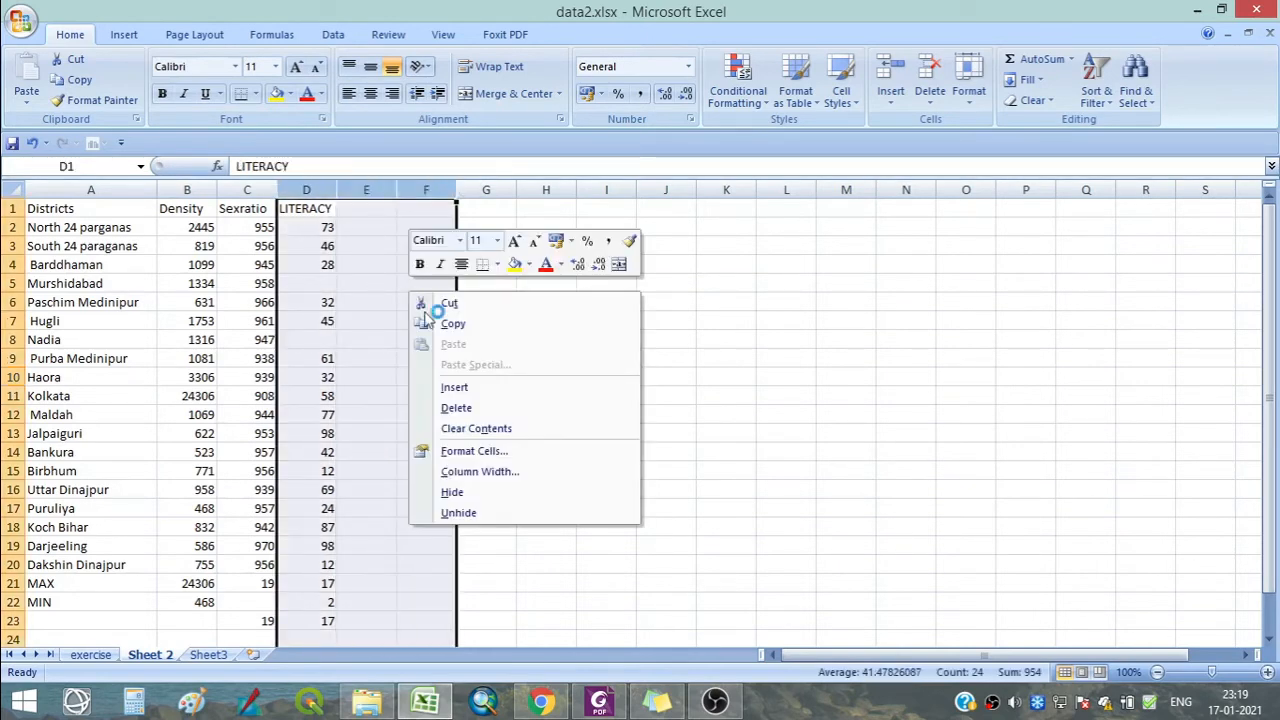
click(473, 406)
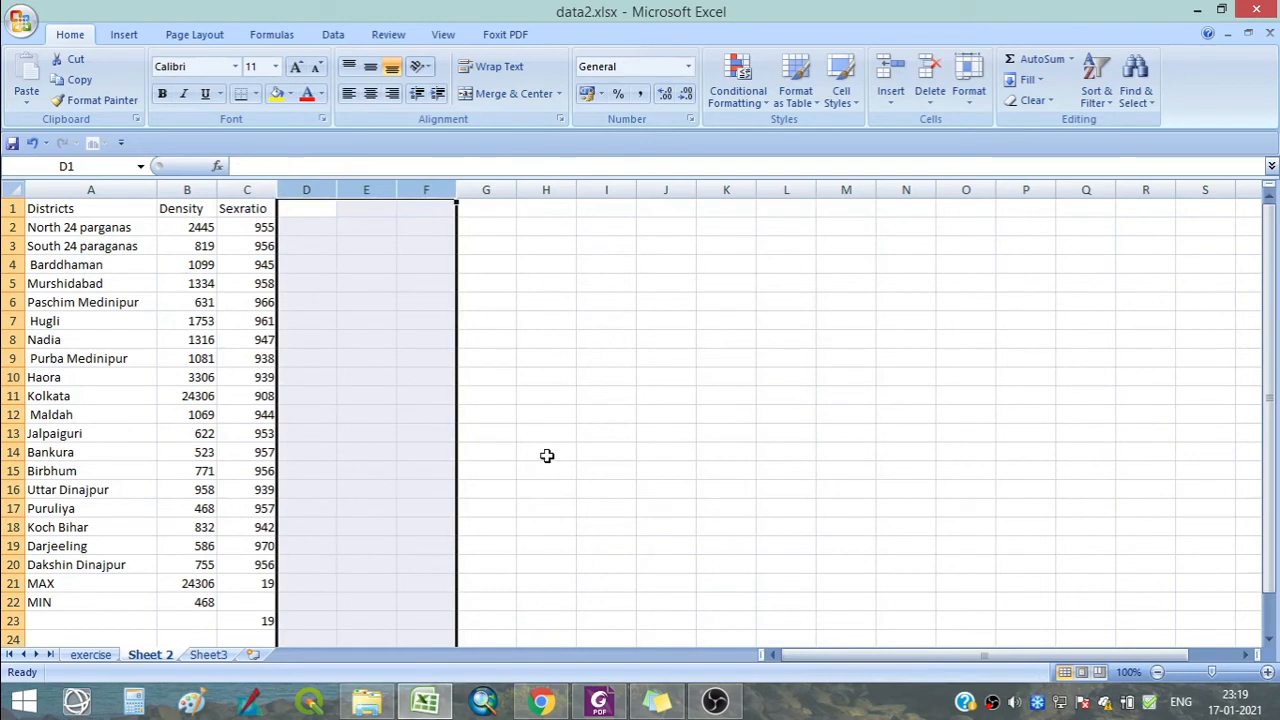
click(546, 452)
click(305, 189)
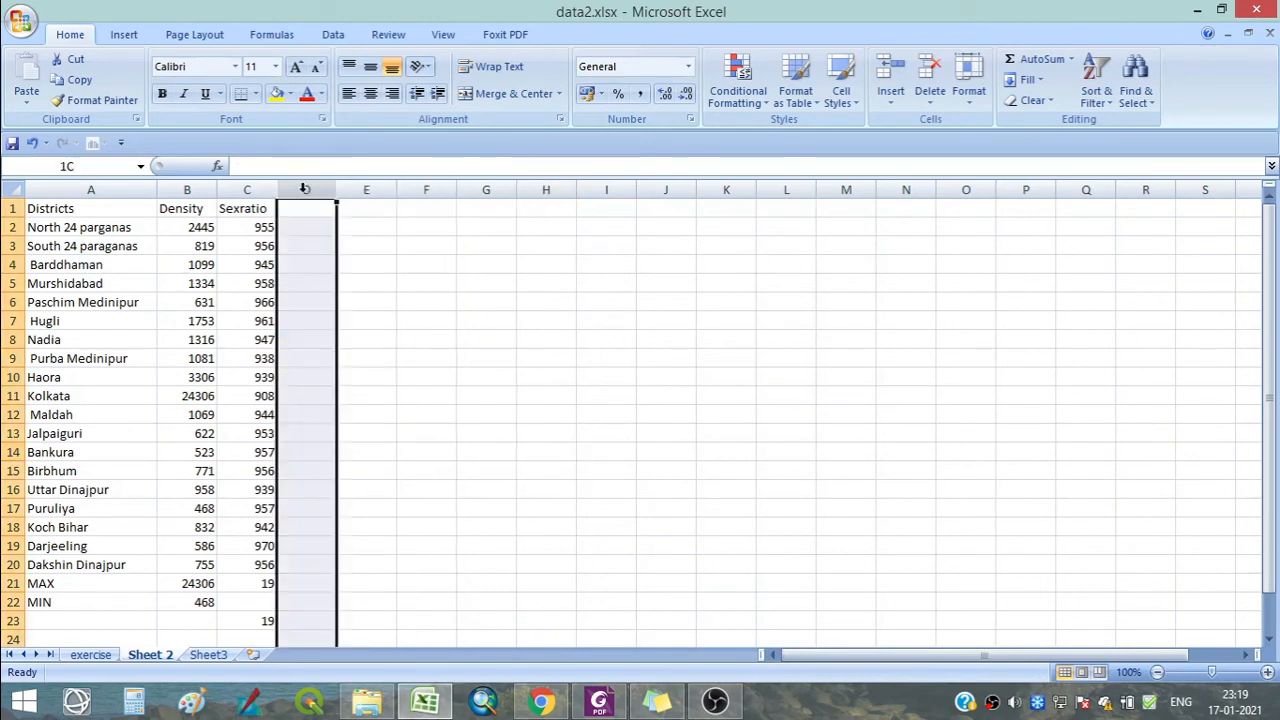
right_click(305, 189)
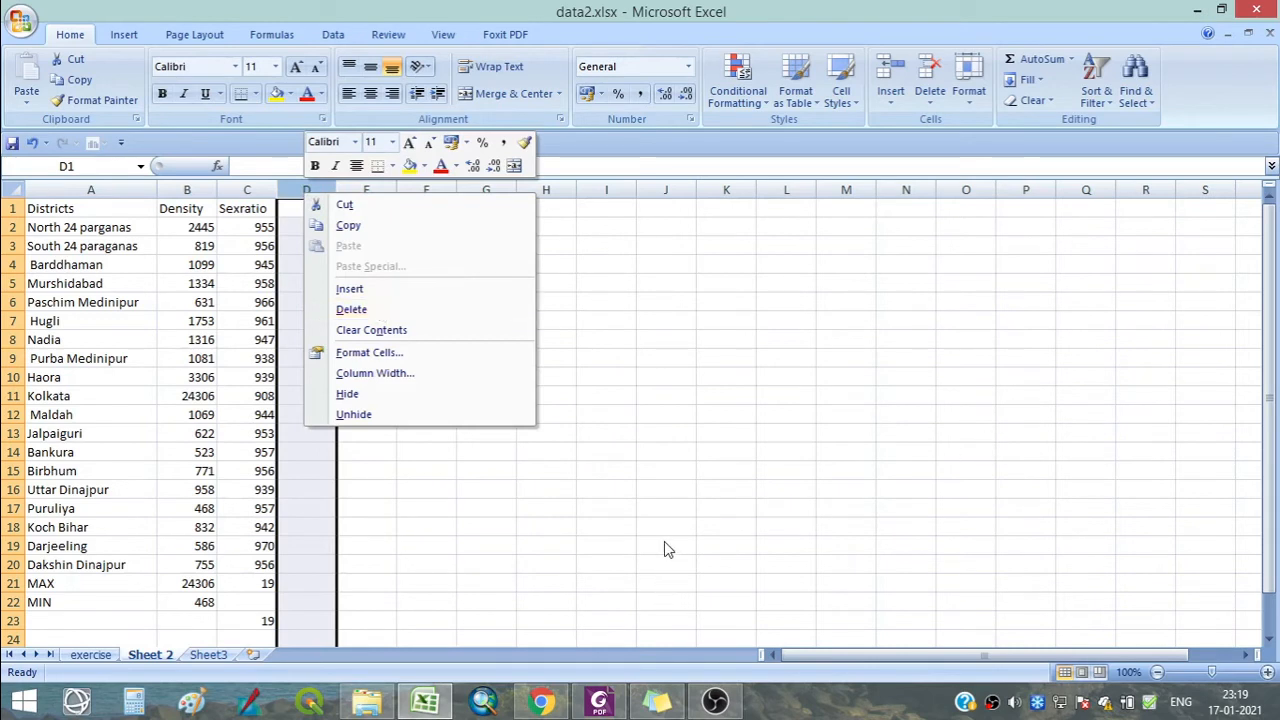
click(542, 554)
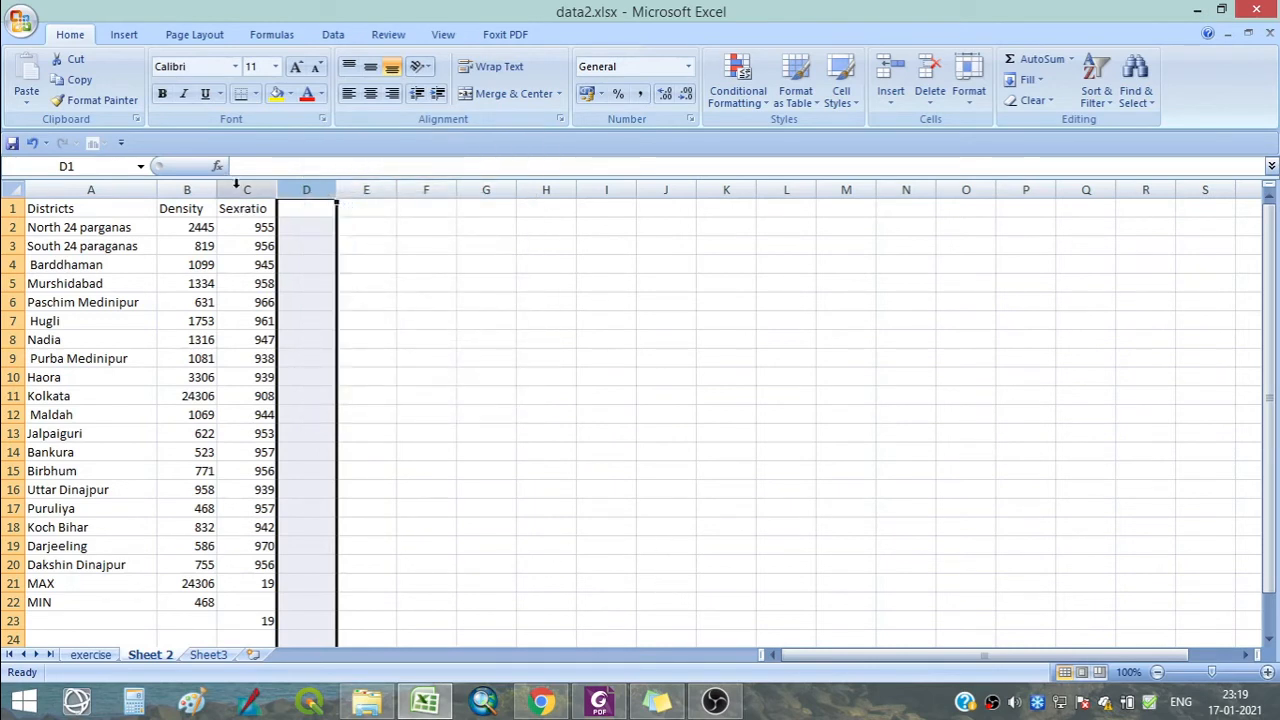
Insert a blank column between the Density and Sexratio columns.
click(238, 189)
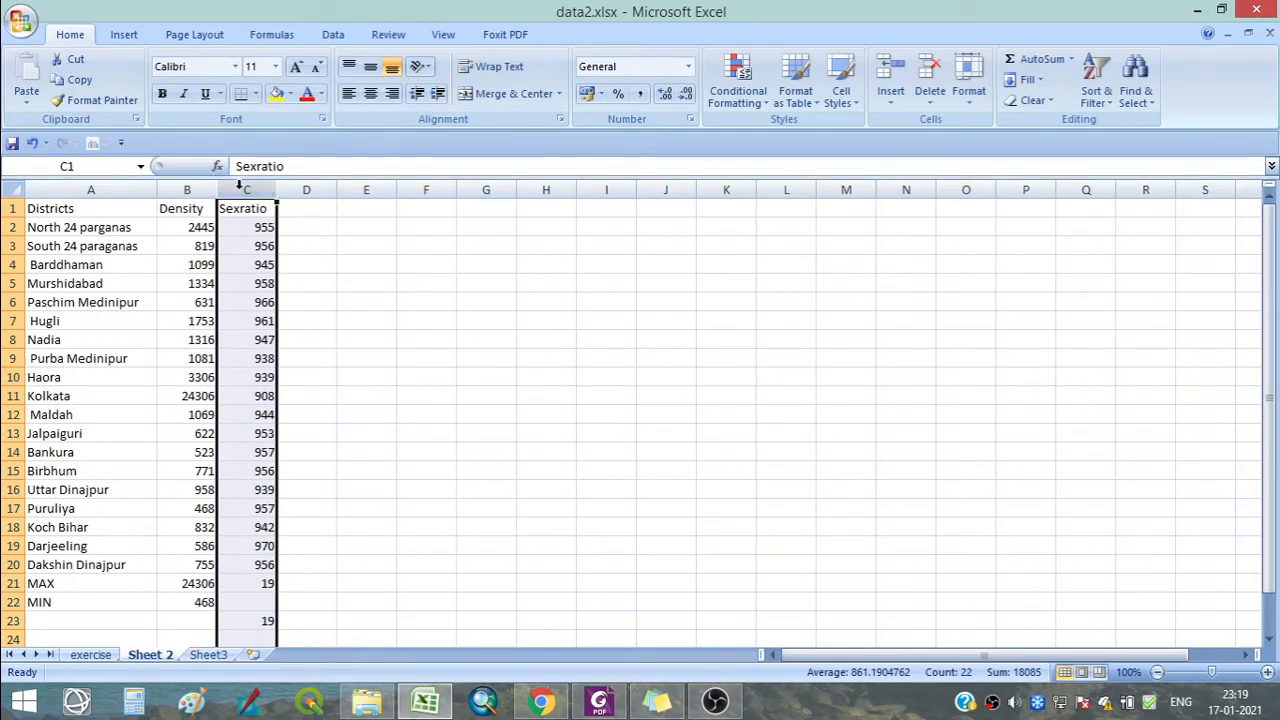
right_click(244, 189)
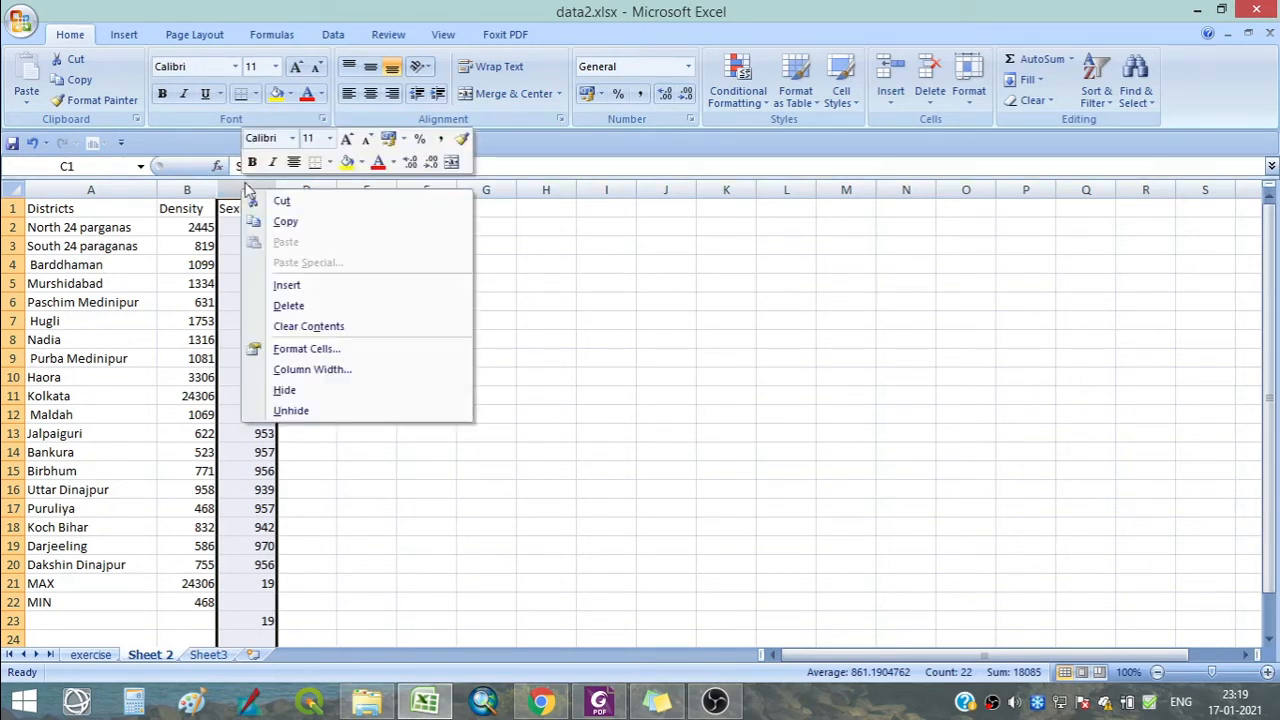
click(302, 285)
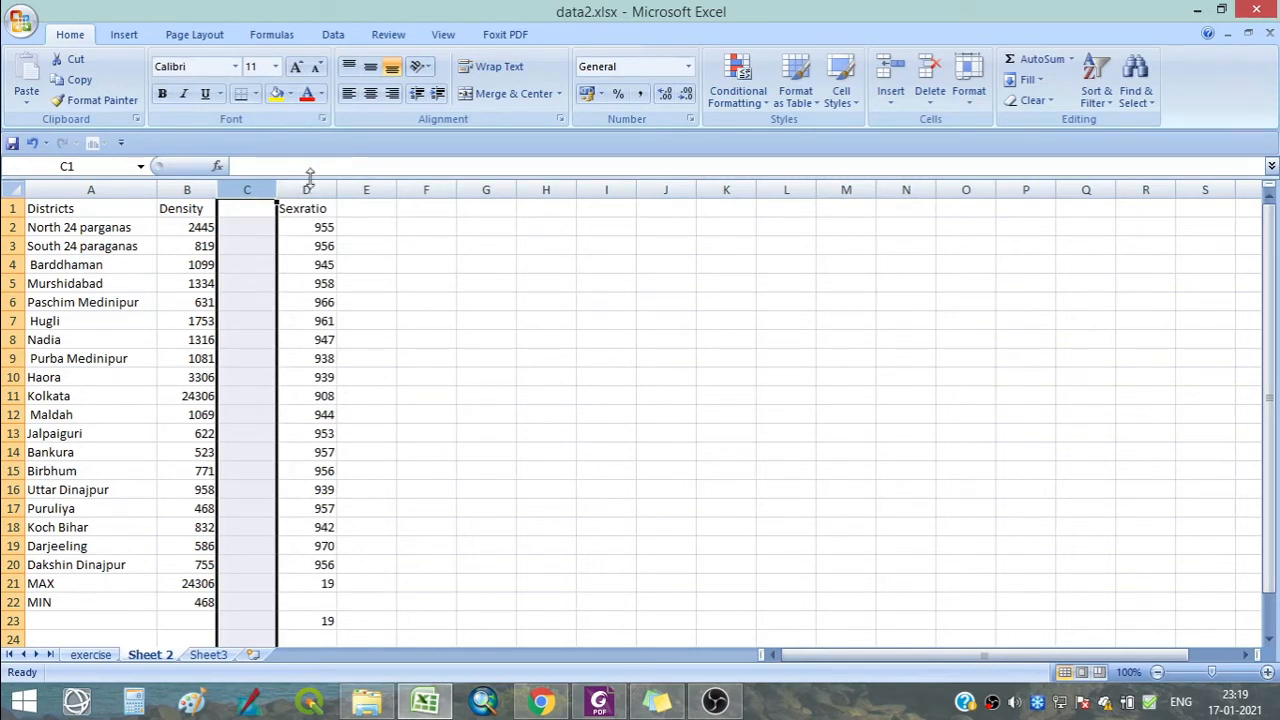
Delete the blank column between Density and Sexratio.
right_click(257, 189)
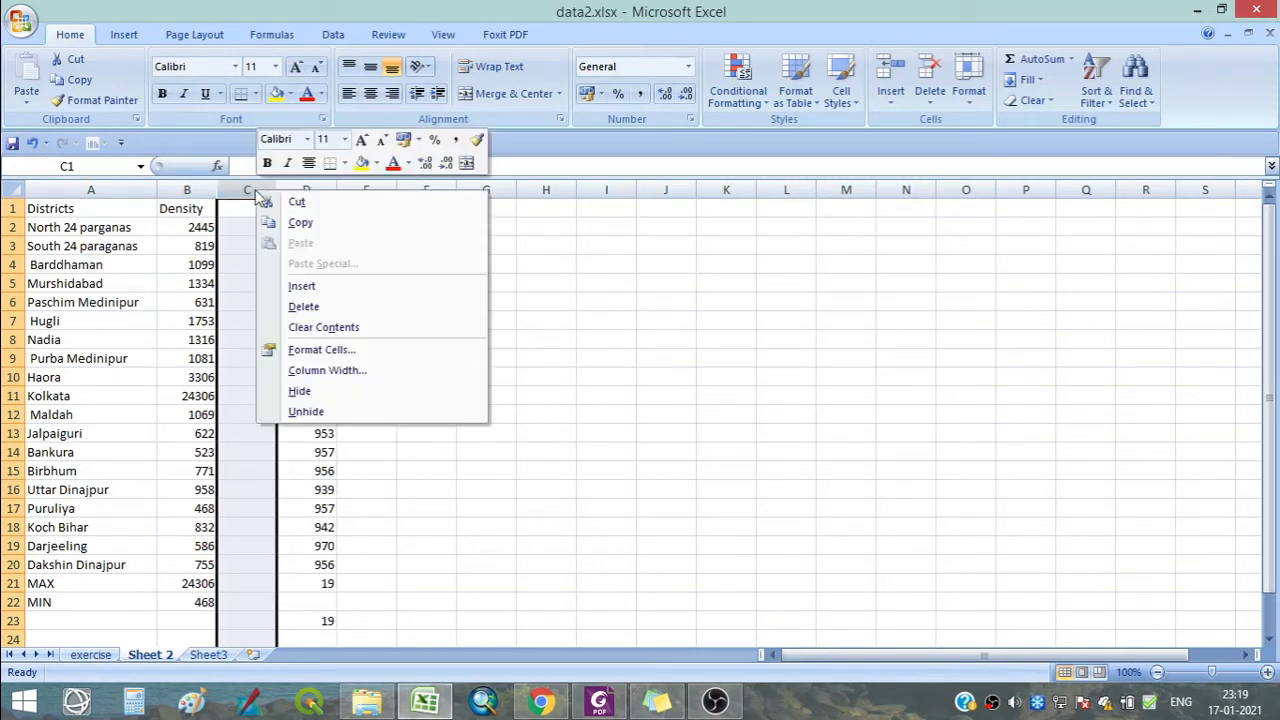
click(308, 307)
click(360, 300)
scroll(305, 500, down, 1)
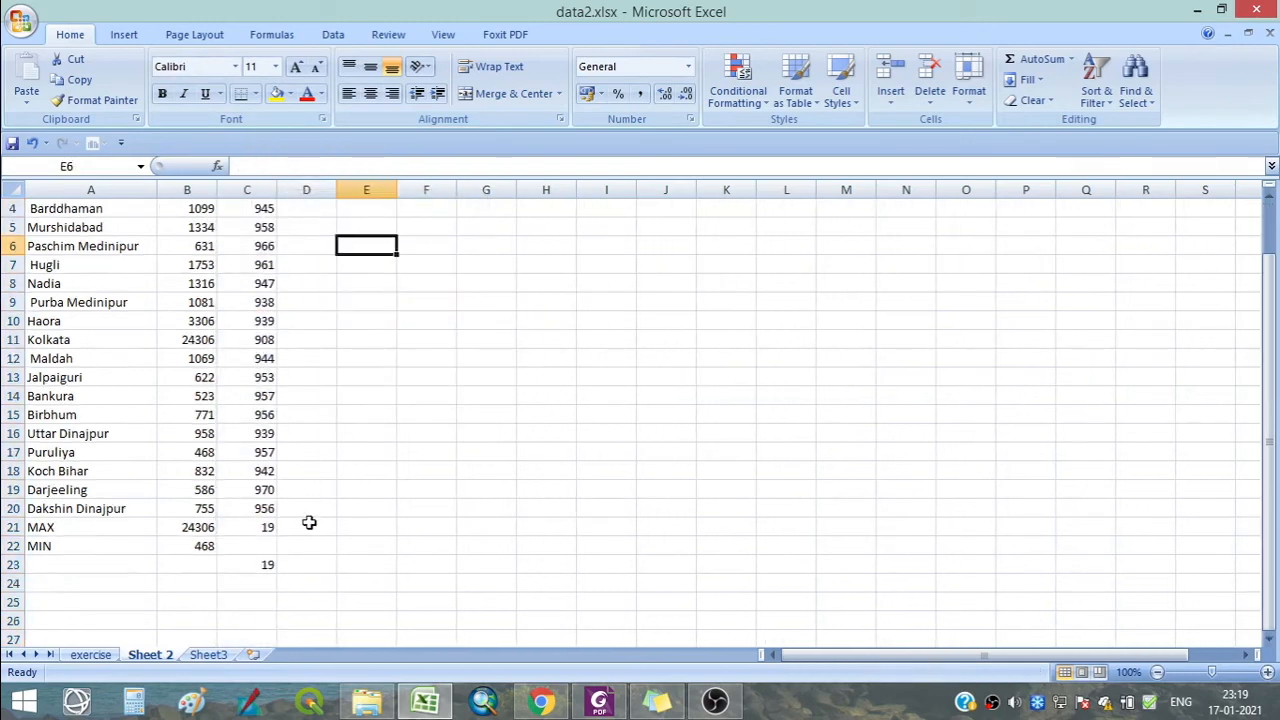
scroll(480, 495, up, 1)
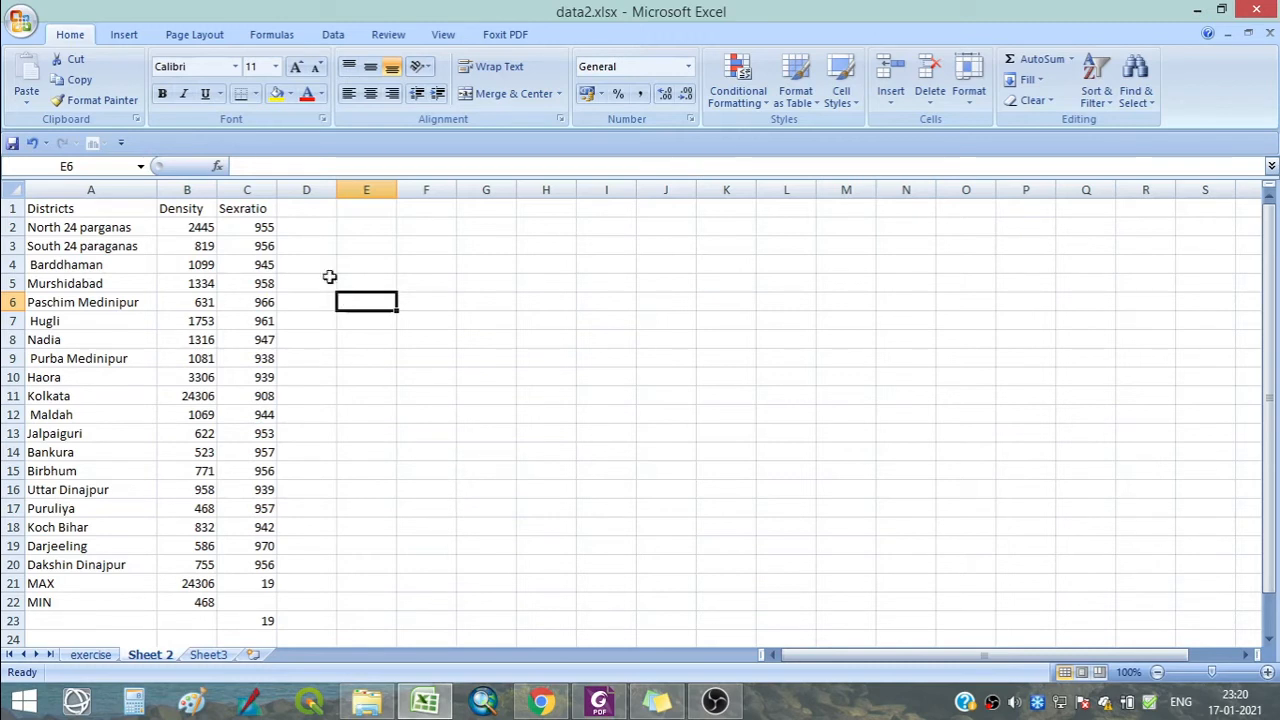
Enter the heading PERCENTAGE in D1 and widen column D to fit it.
click(320, 210)
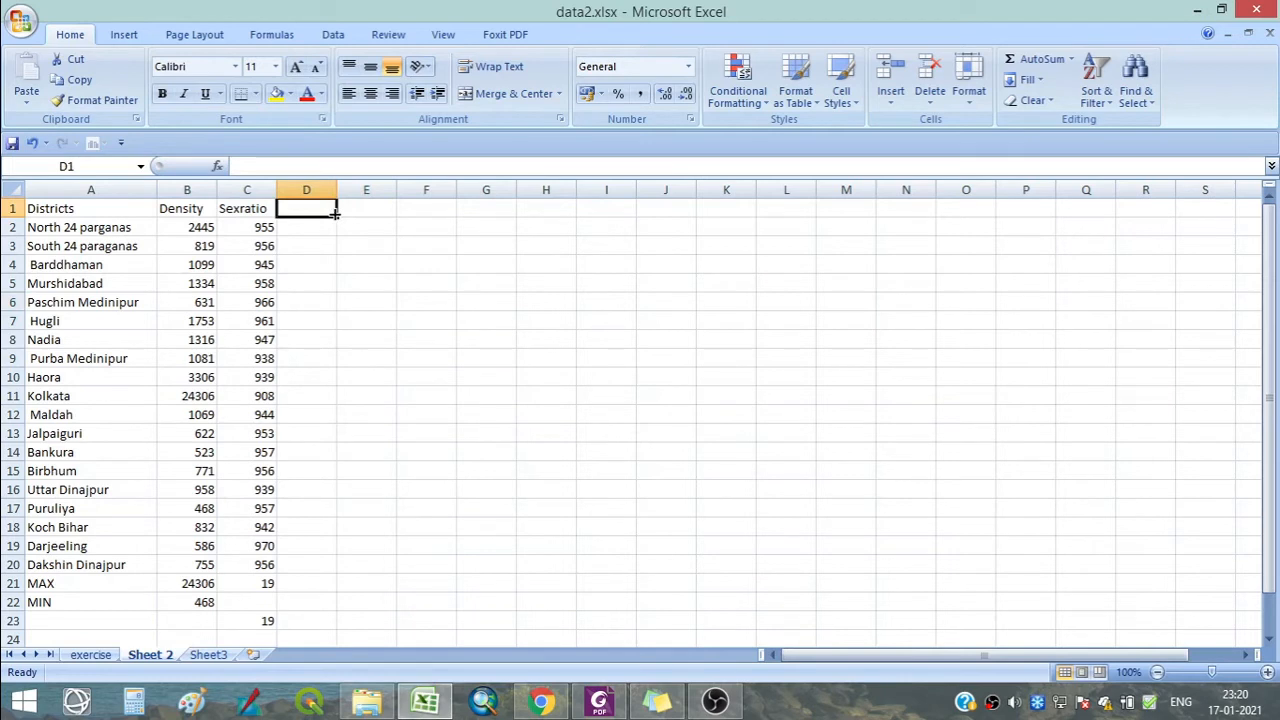
text(pERCE)
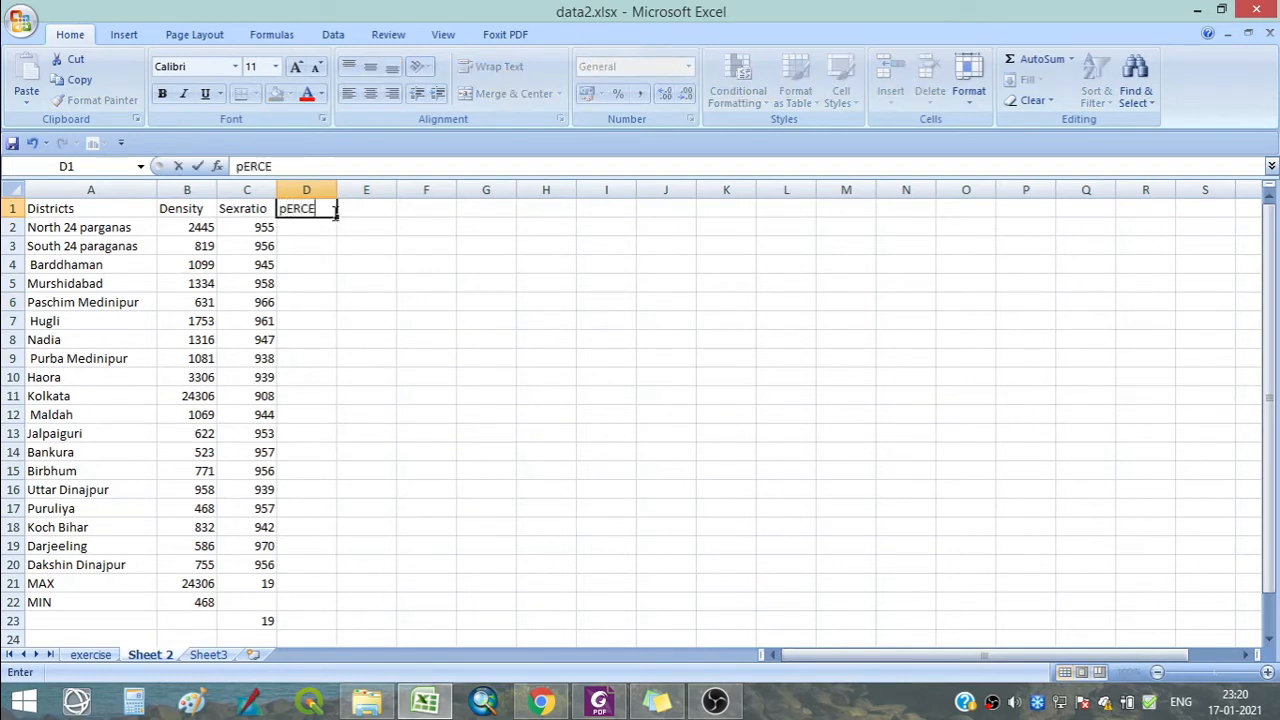
text(NTAGE)
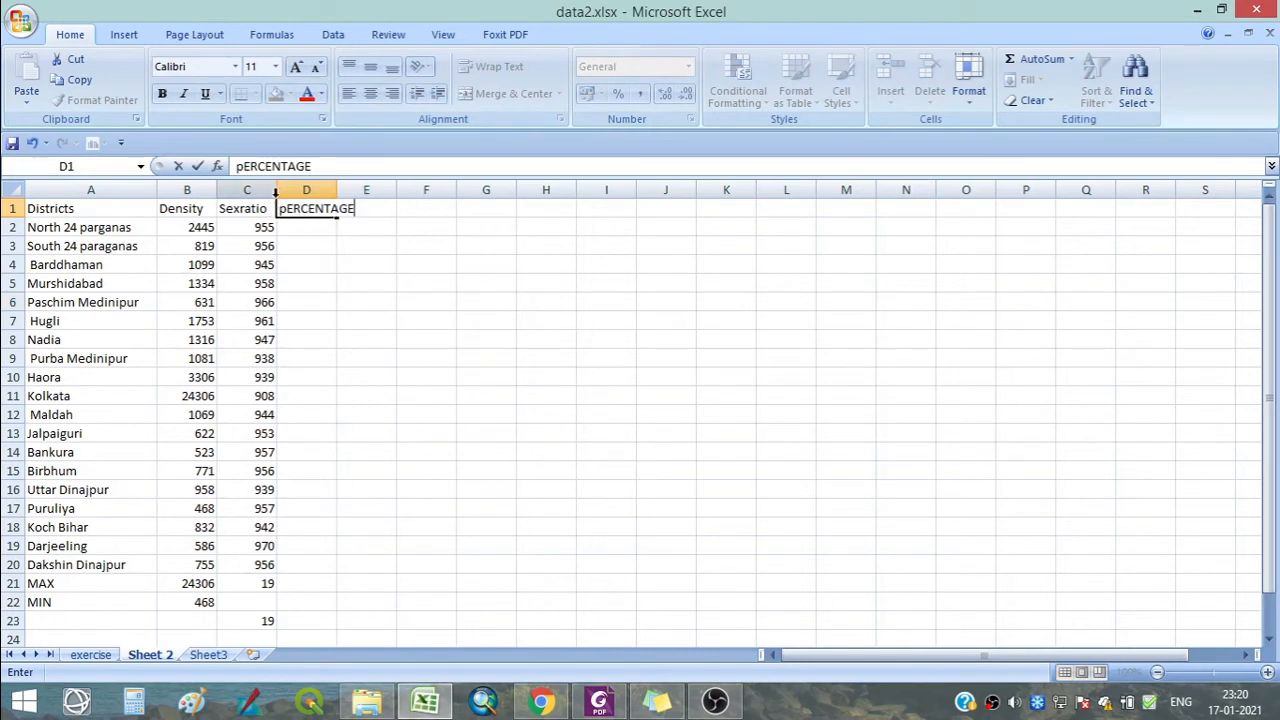
click(284, 208)
key(Delete)
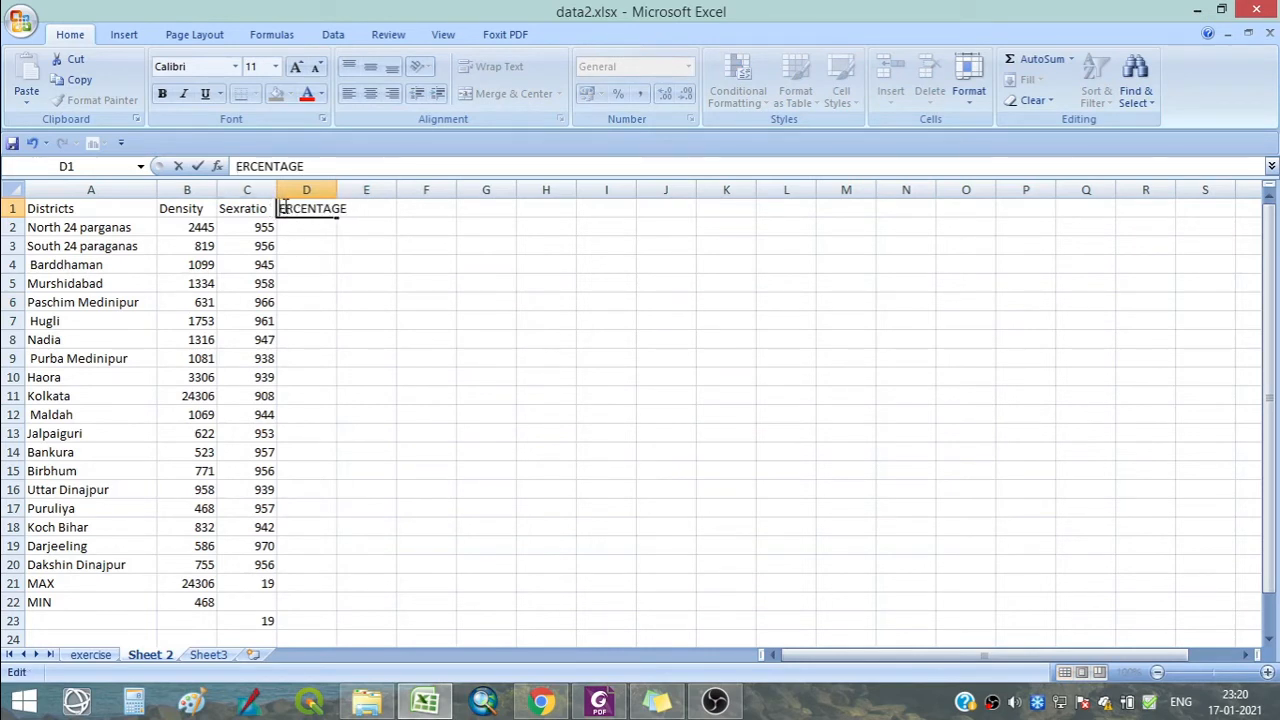
text(P)
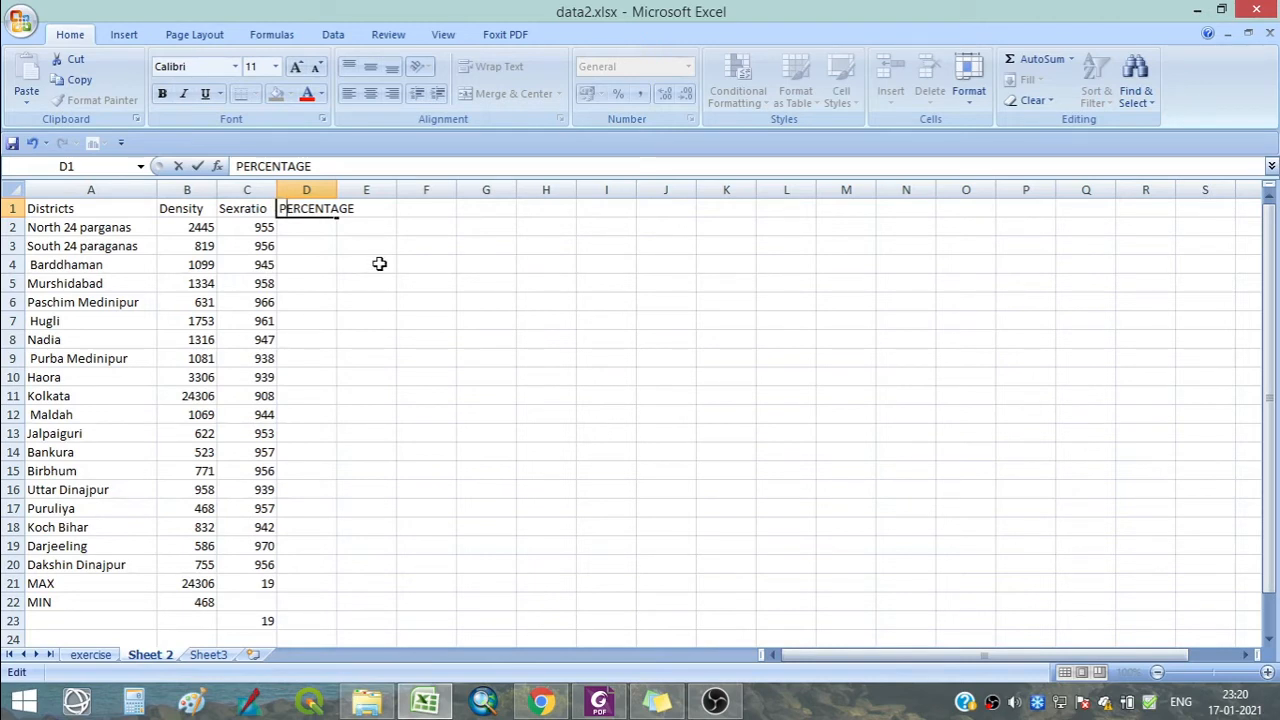
key(Return)
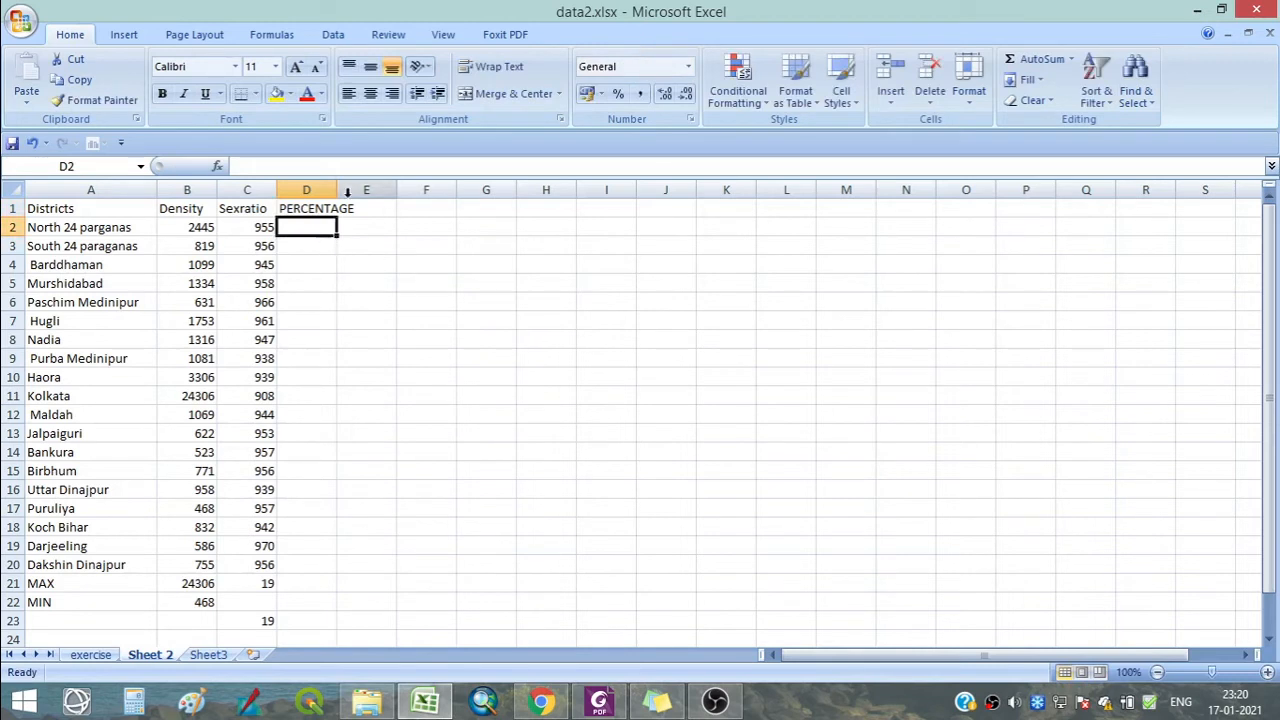
drag(338, 192, 366, 191)
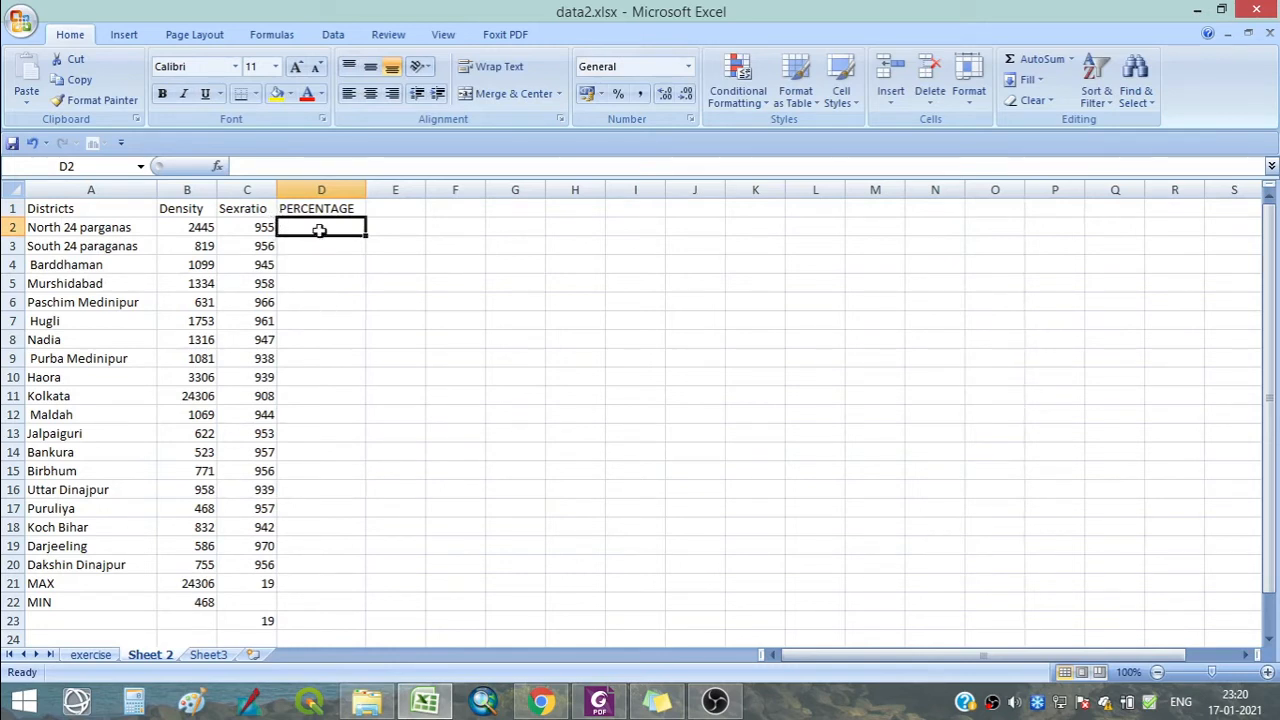
Replace the Density heading in B1 with POPULATION and widen column B to fit it.
click(180, 207)
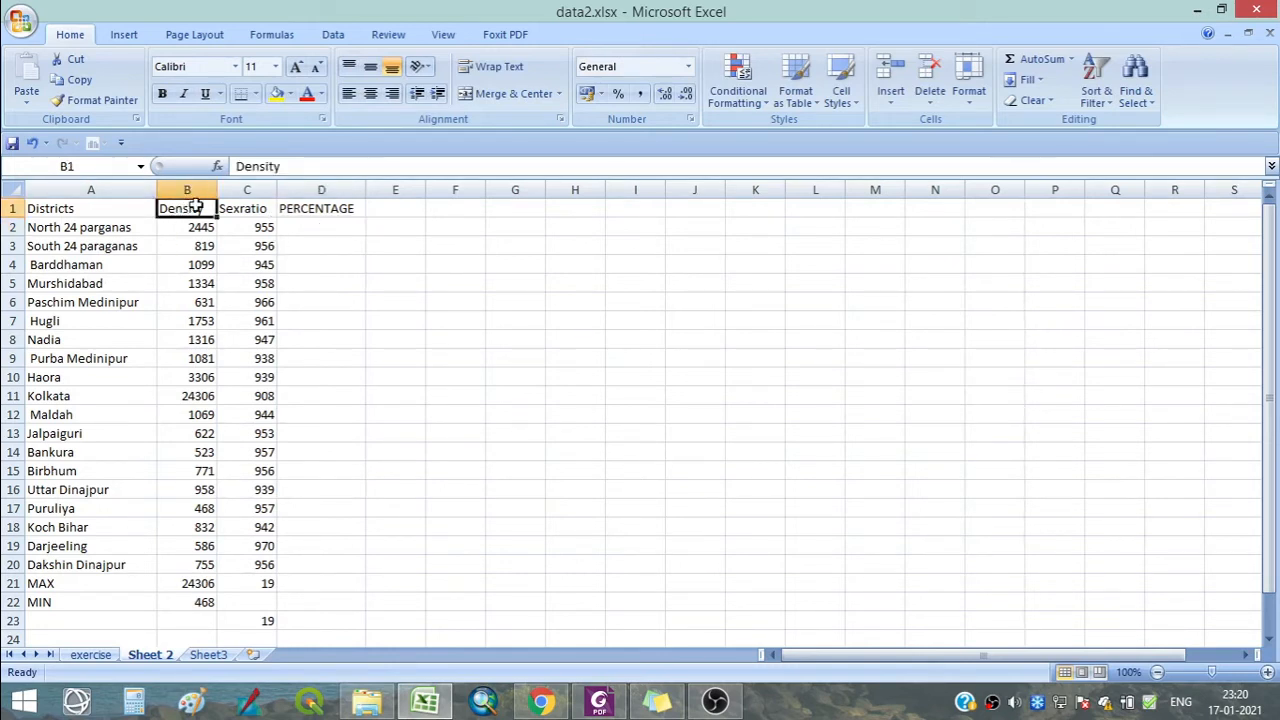
text(POPUL)
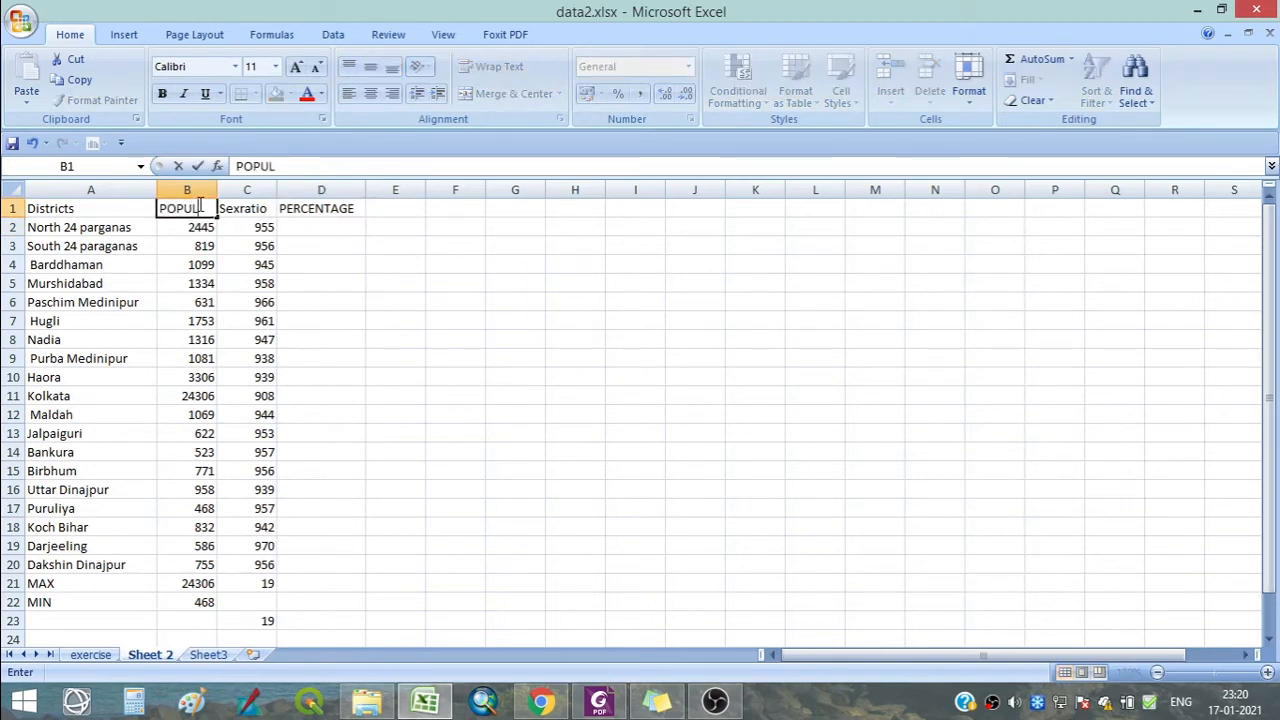
text(ATION)
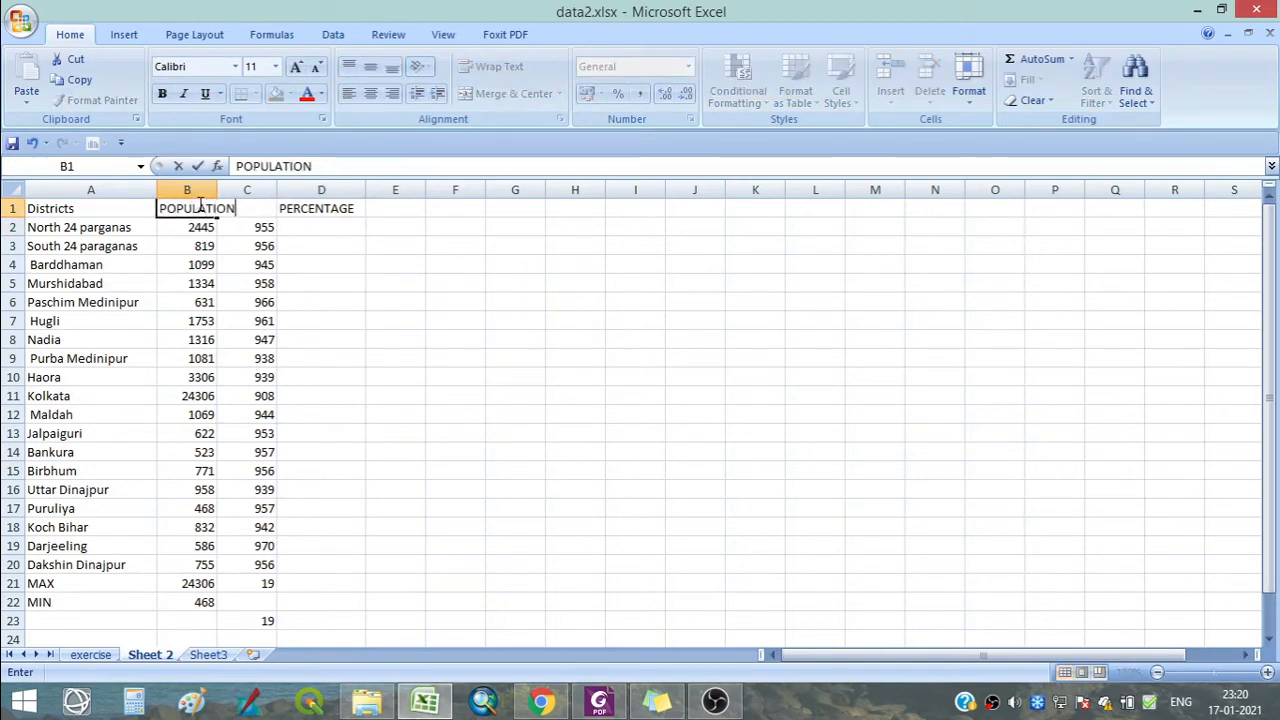
click(335, 598)
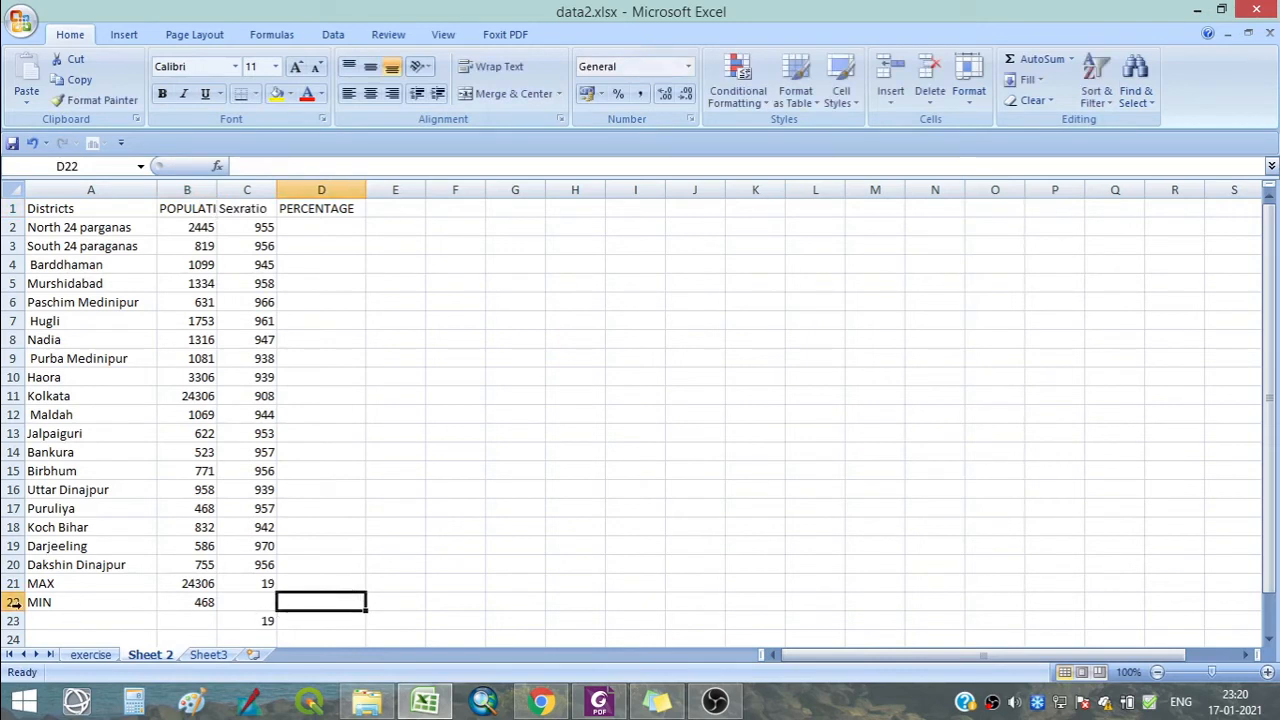
scroll(232, 580, down, 1)
scroll(263, 536, up, 1)
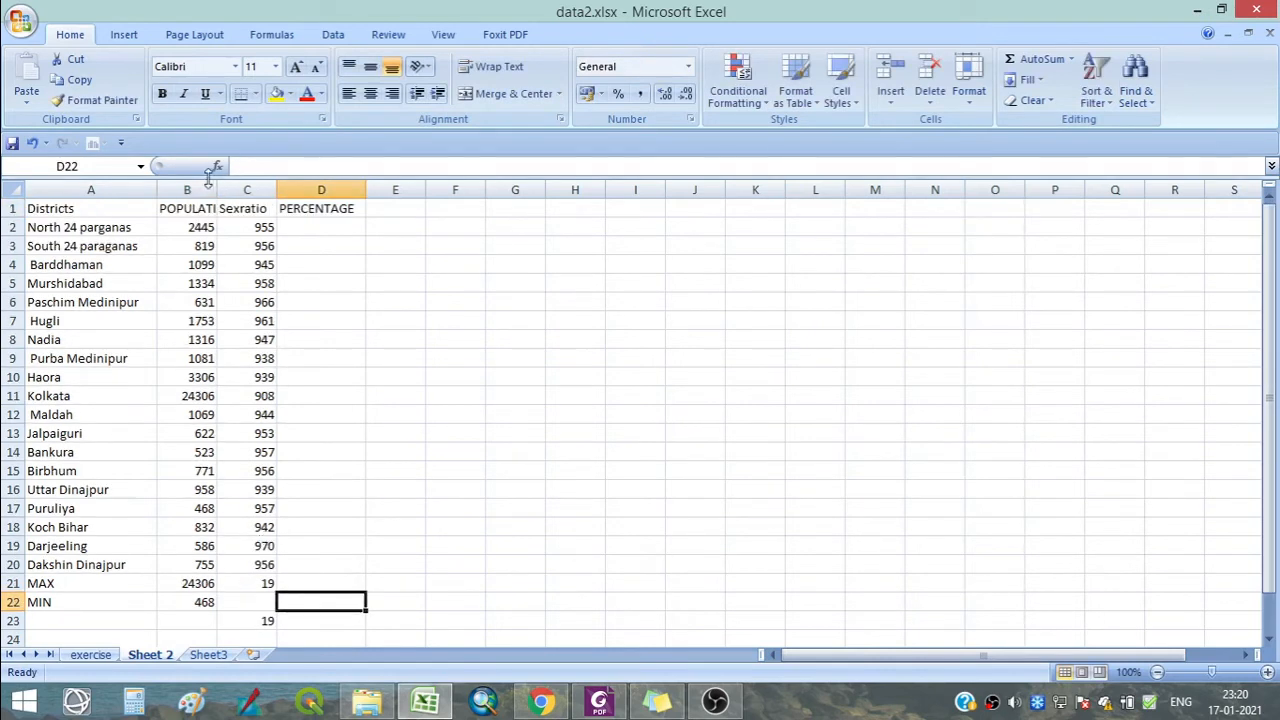
drag(216, 189, 256, 190)
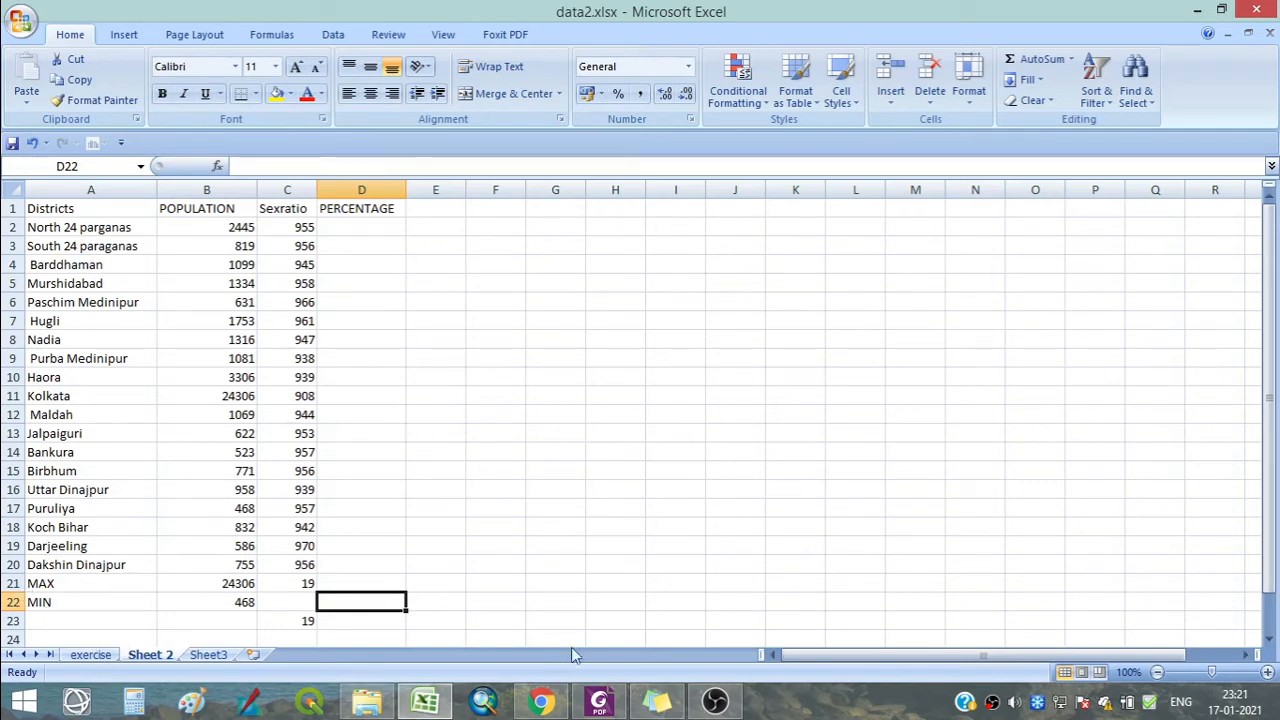
Delete rows 21 to 23, which hold the MAX, MIN and count results below the district data.
scroll(413, 555, down, 1)
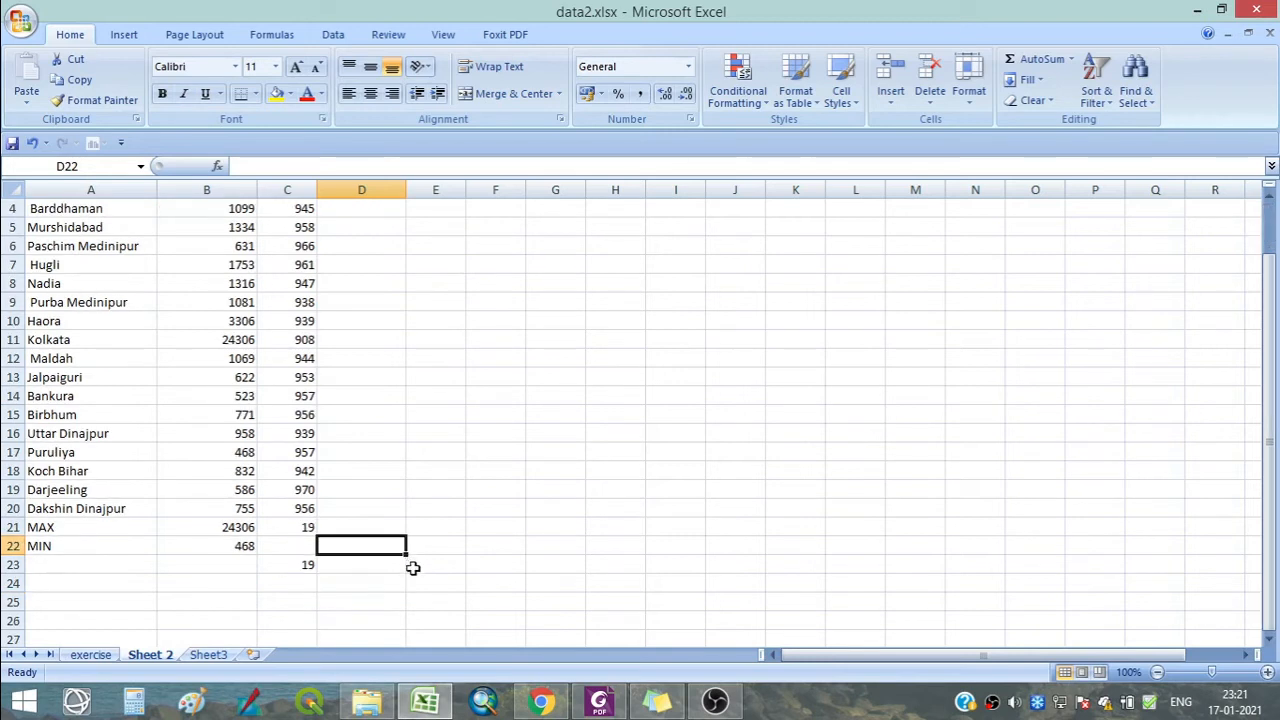
scroll(413, 563, up, 1)
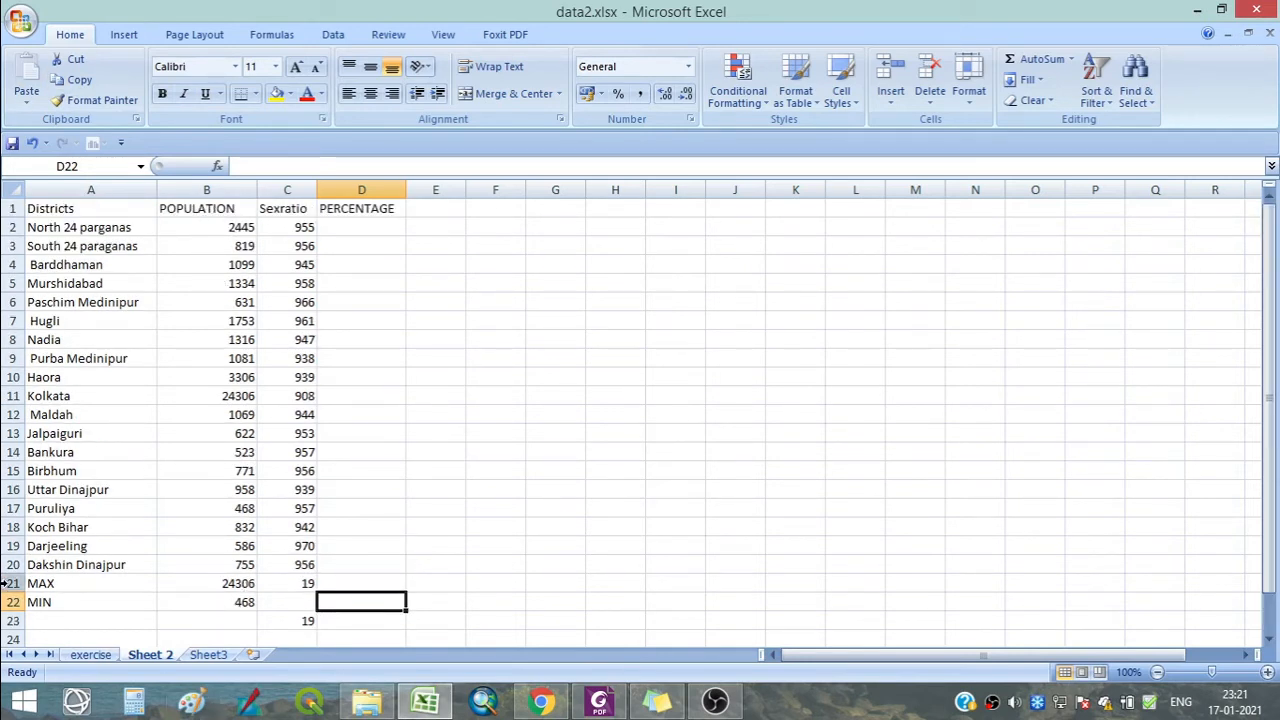
drag(10, 584, 5, 623)
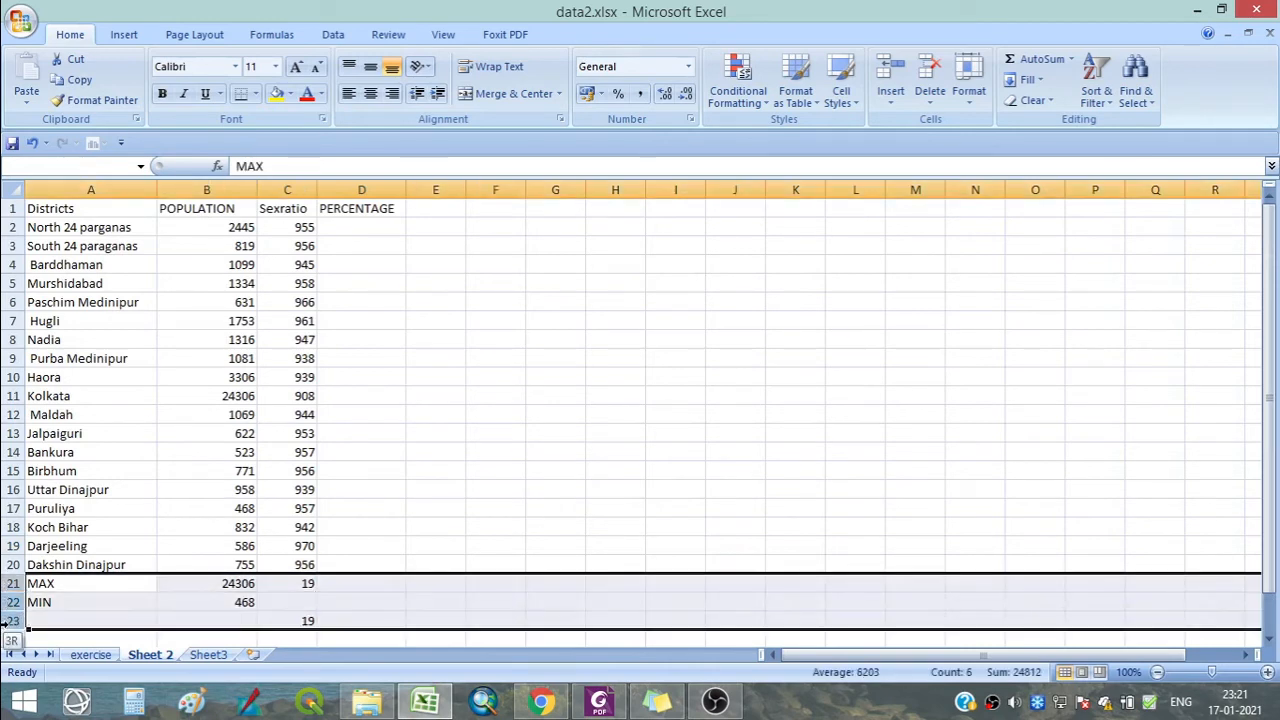
right_click(66, 608)
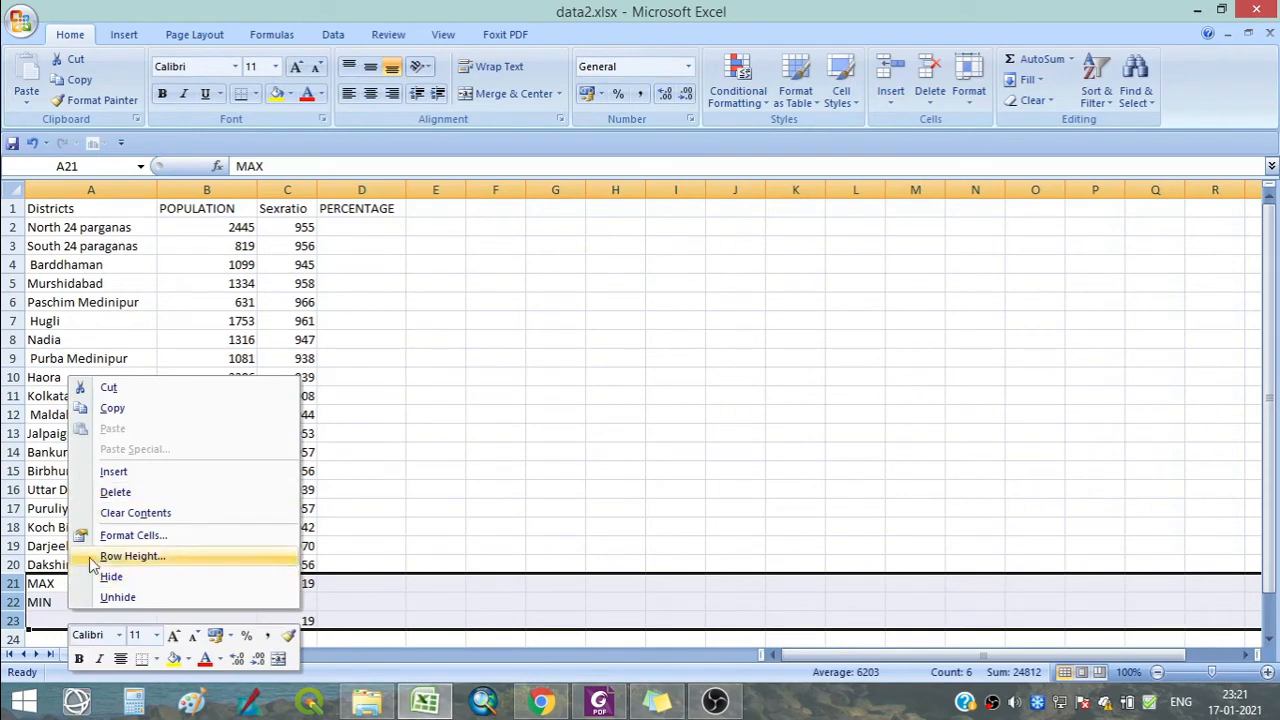
click(120, 494)
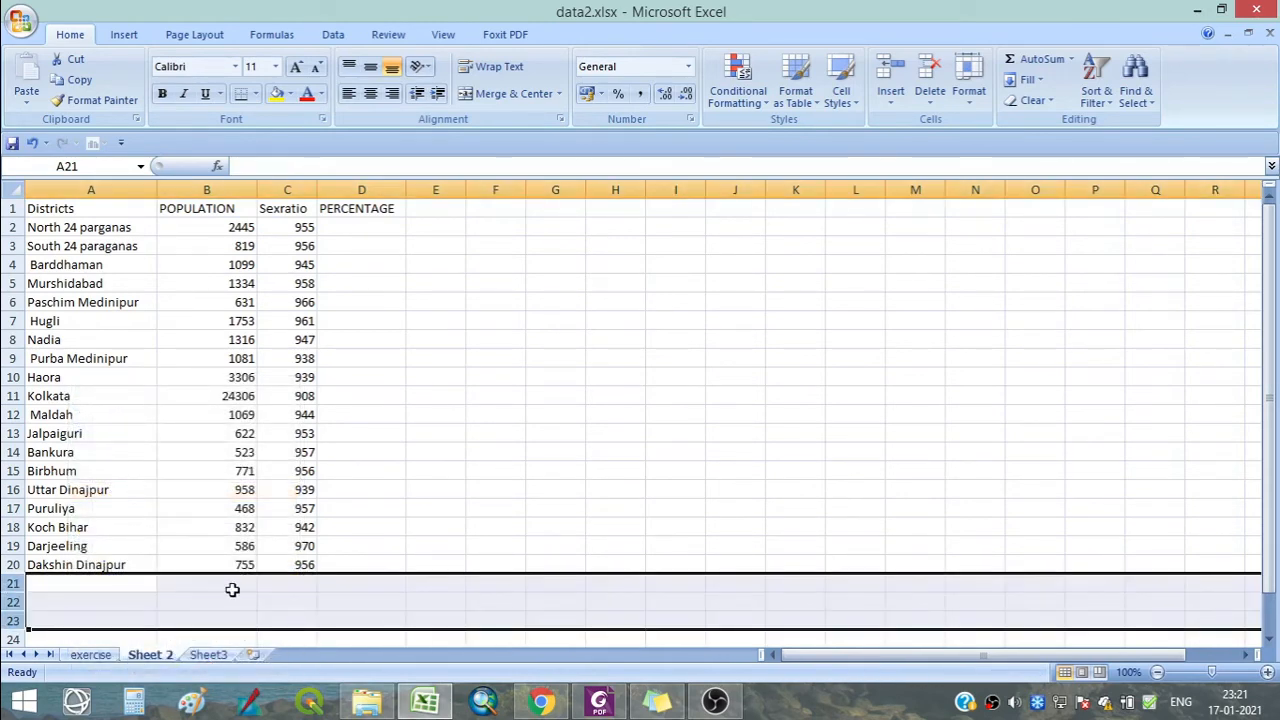
click(232, 590)
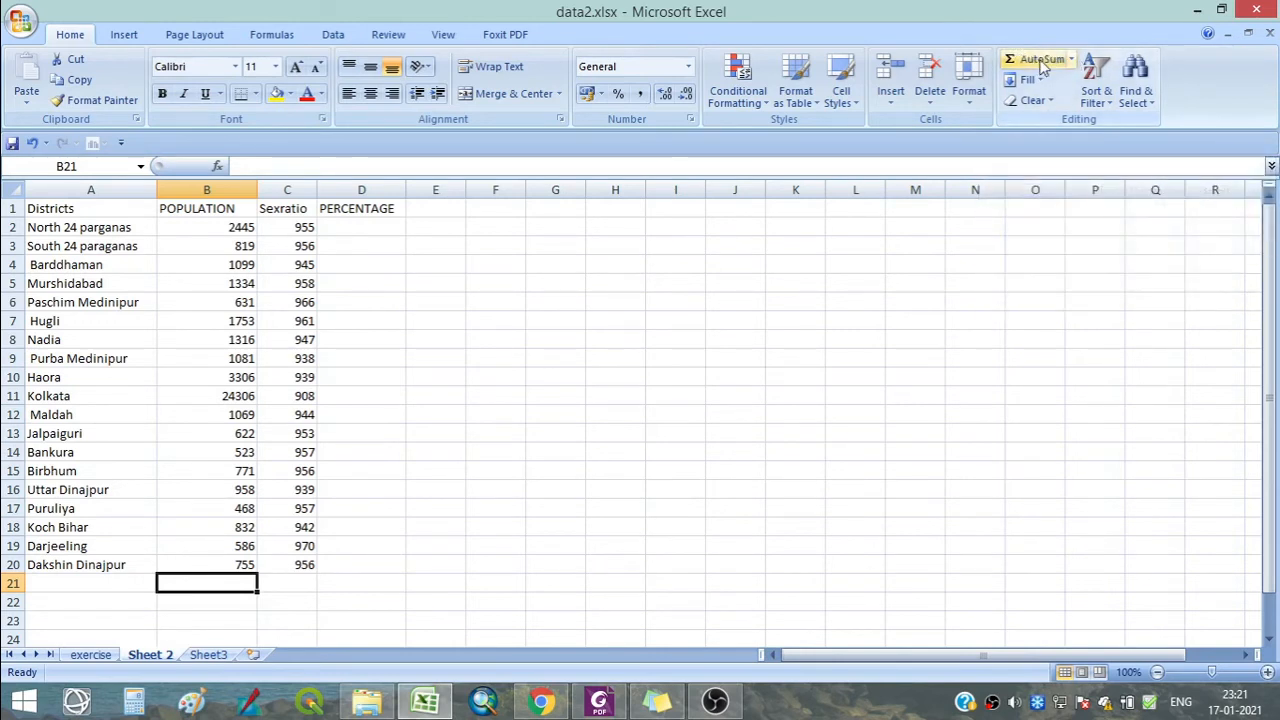
click(1071, 60)
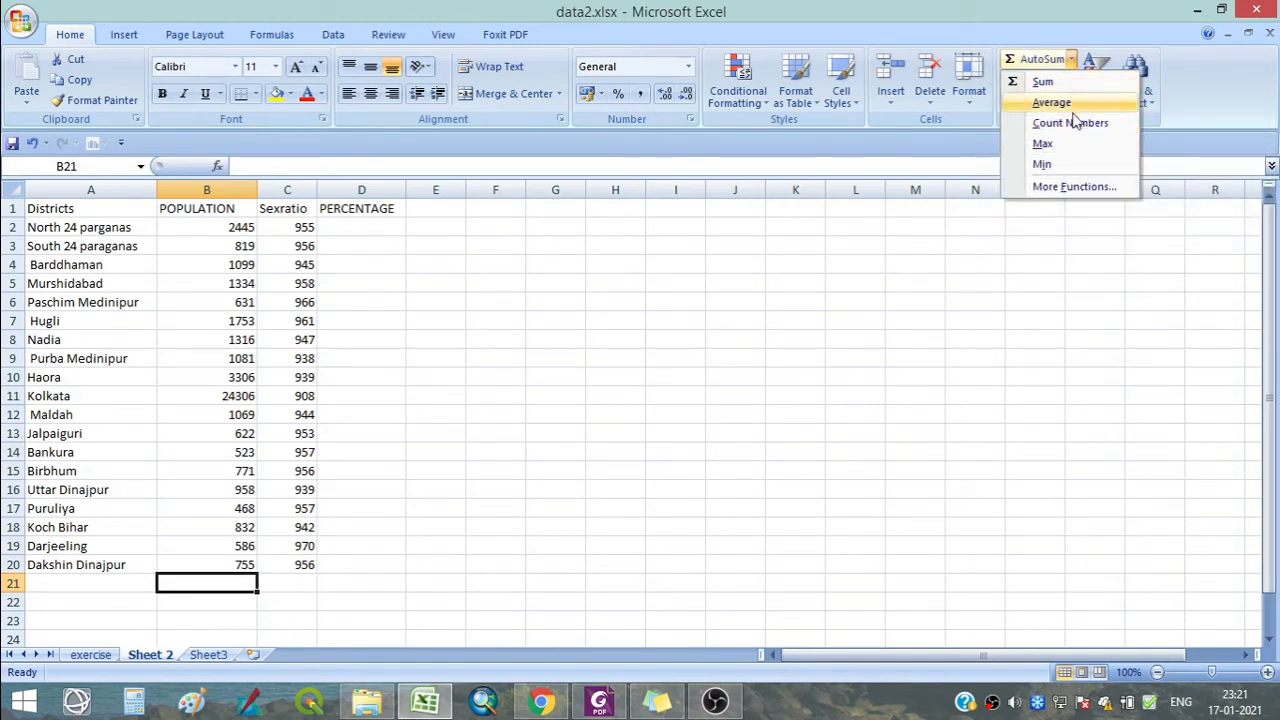
click(1068, 189)
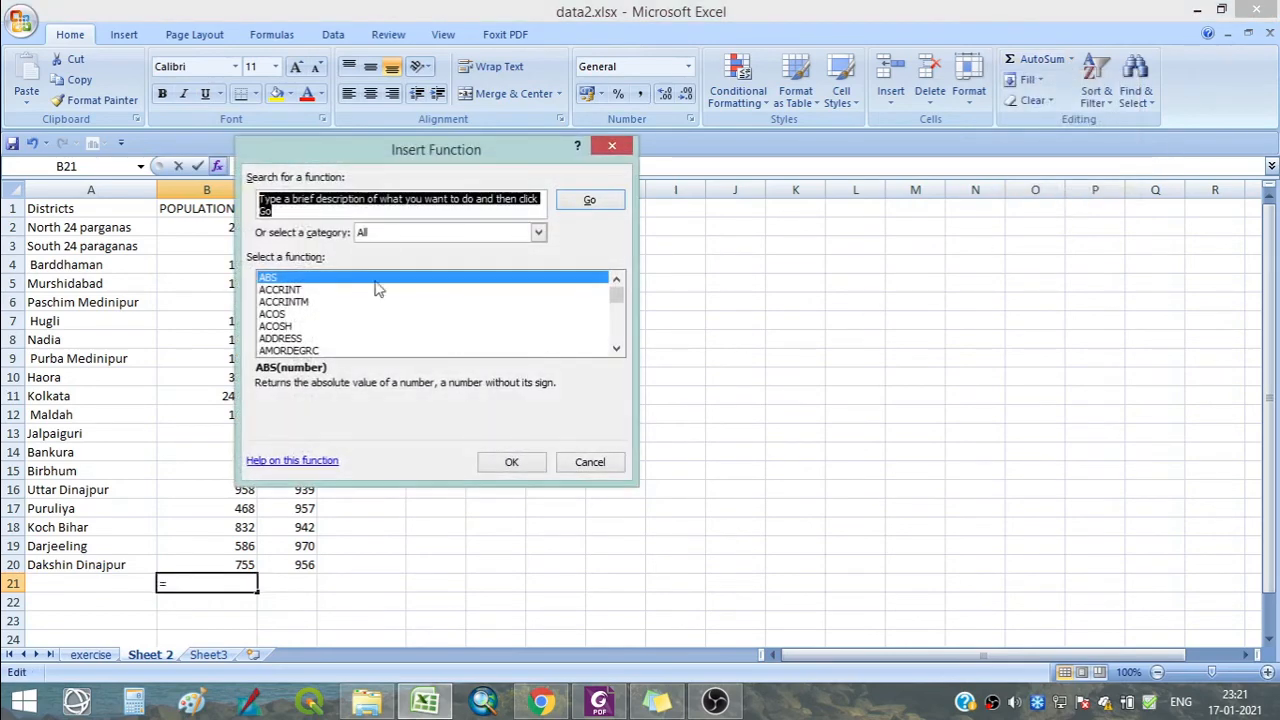
click(612, 146)
click(1108, 105)
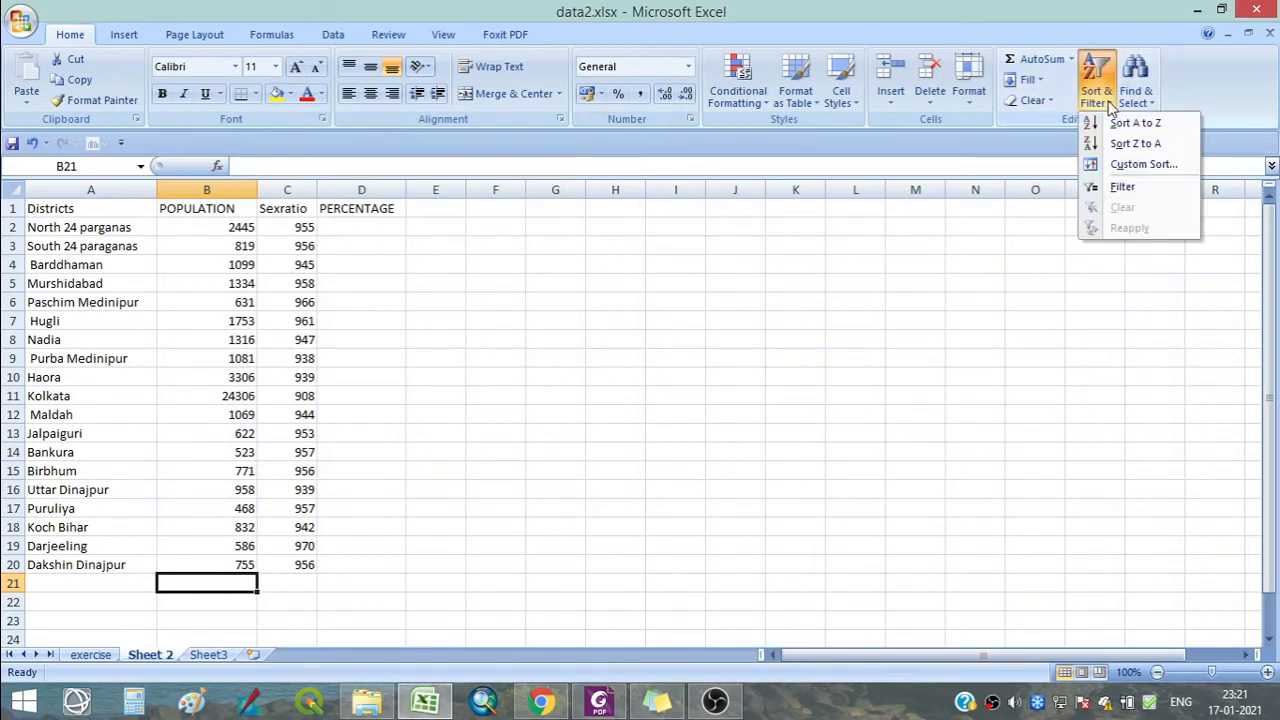
click(1047, 24)
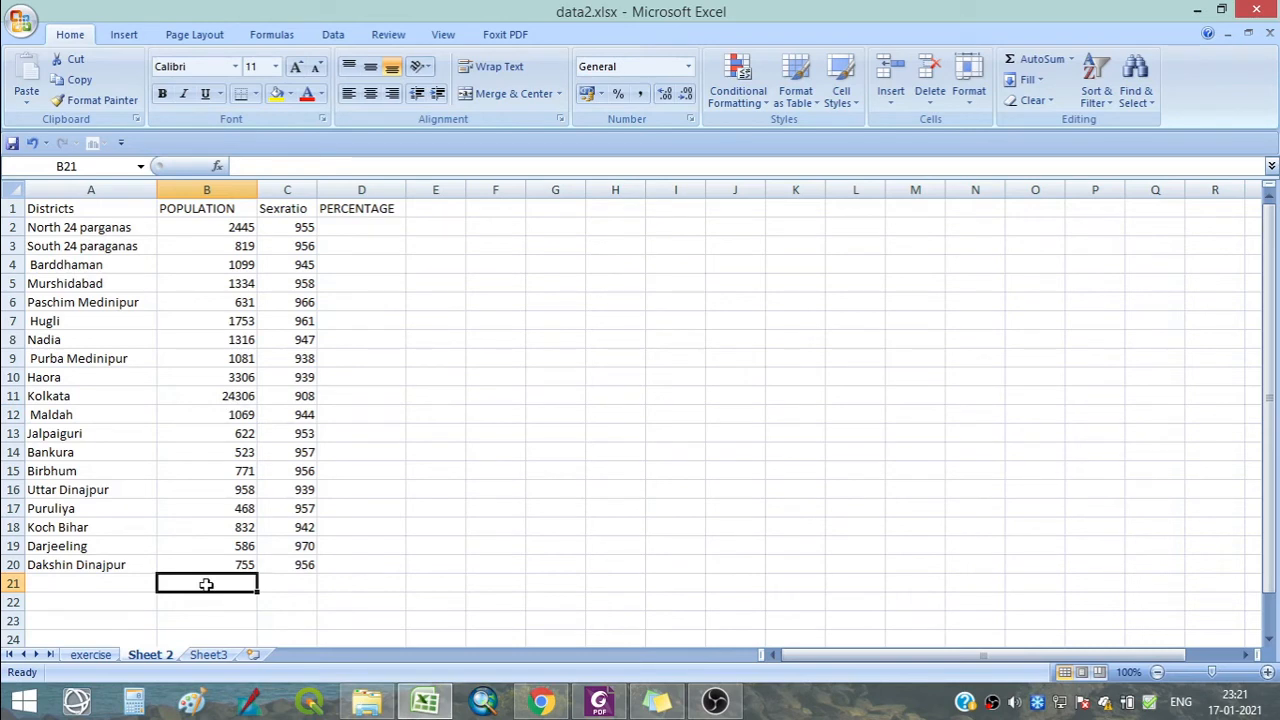
Total the POPULATION column in B21 with AutoSum, using the suggested range.
click(1035, 62)
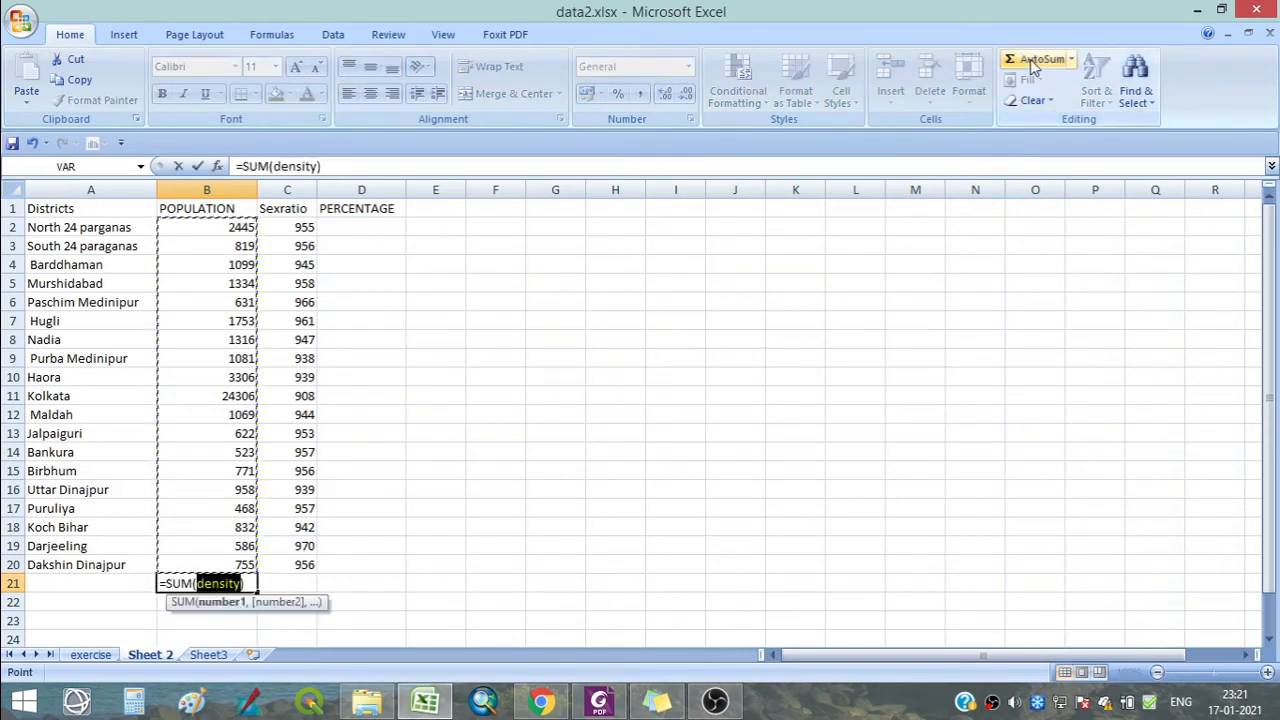
key(Return)
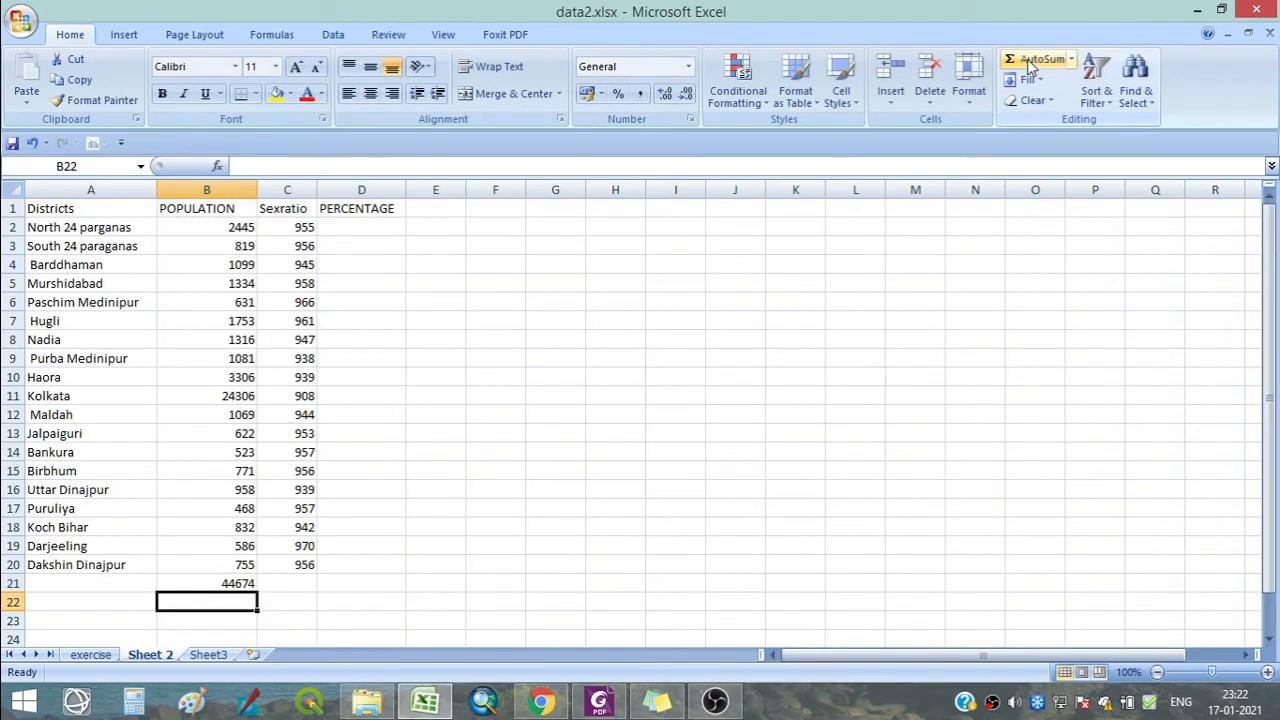
click(239, 583)
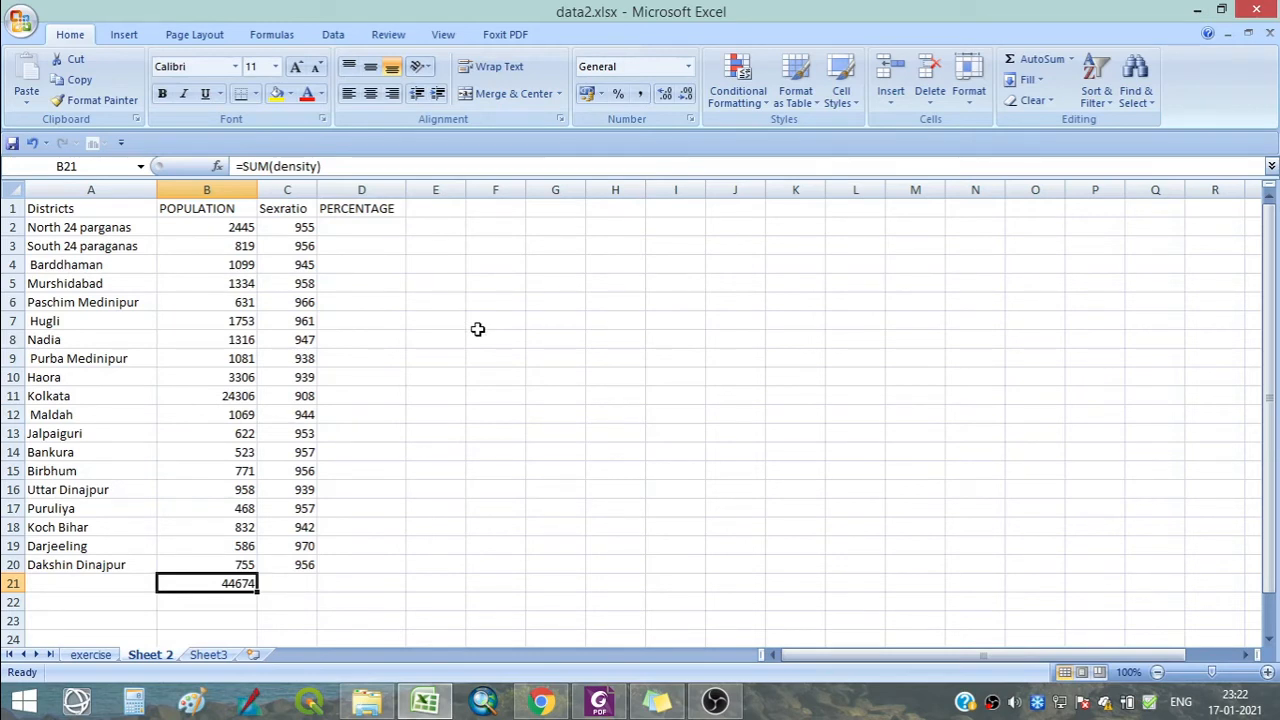
Enter the formula =(B2/B21)*100 in D2 to calculate the population percentage of North 24 parganas.
click(374, 227)
text(=)
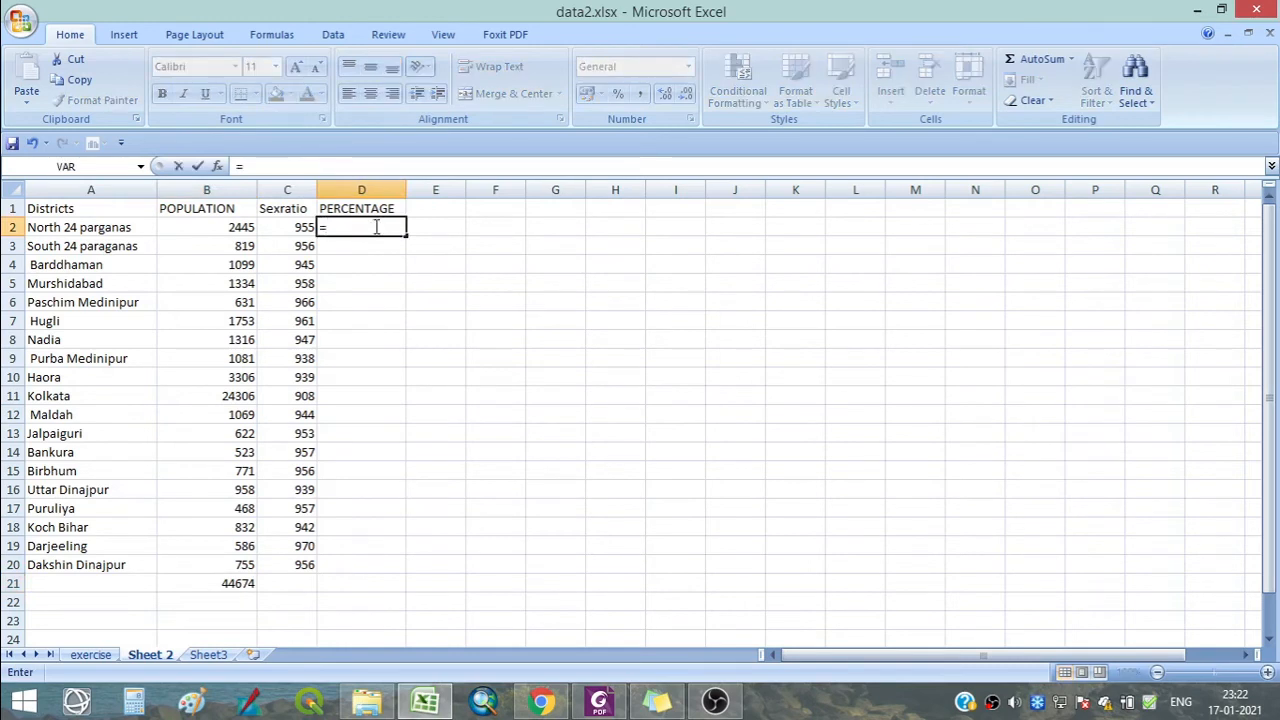
click(234, 244)
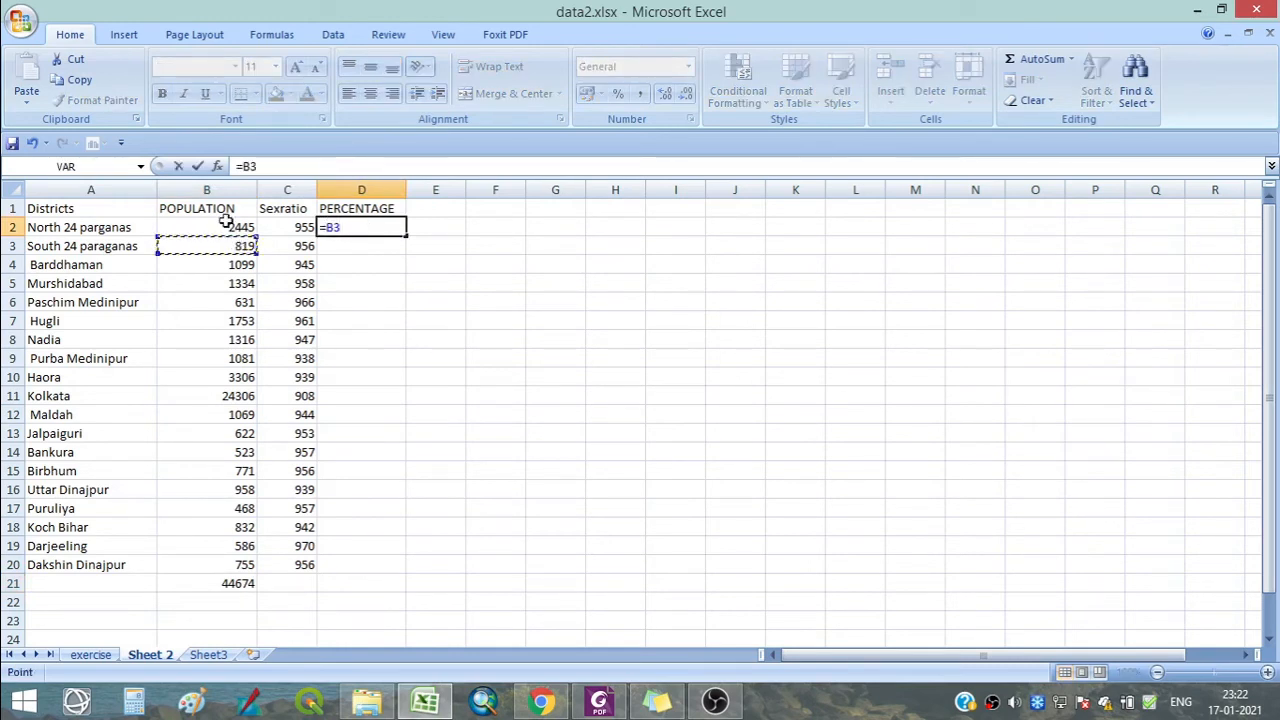
click(226, 222)
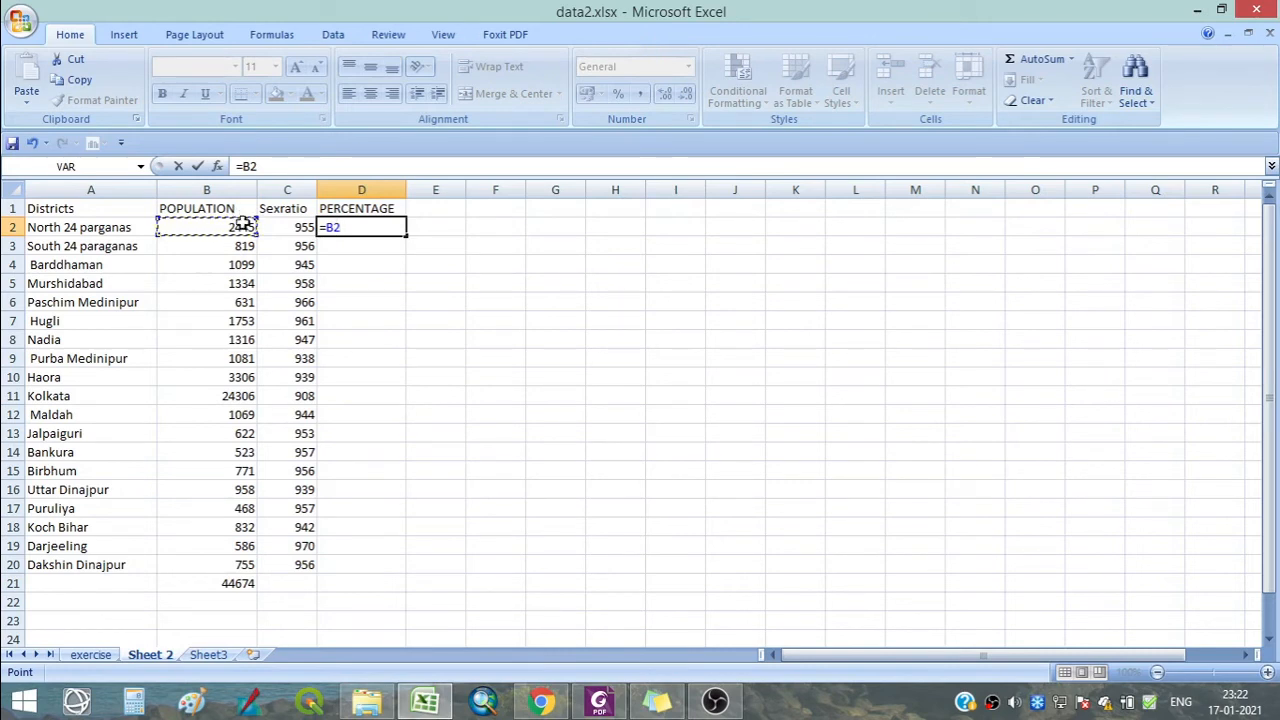
text(/)
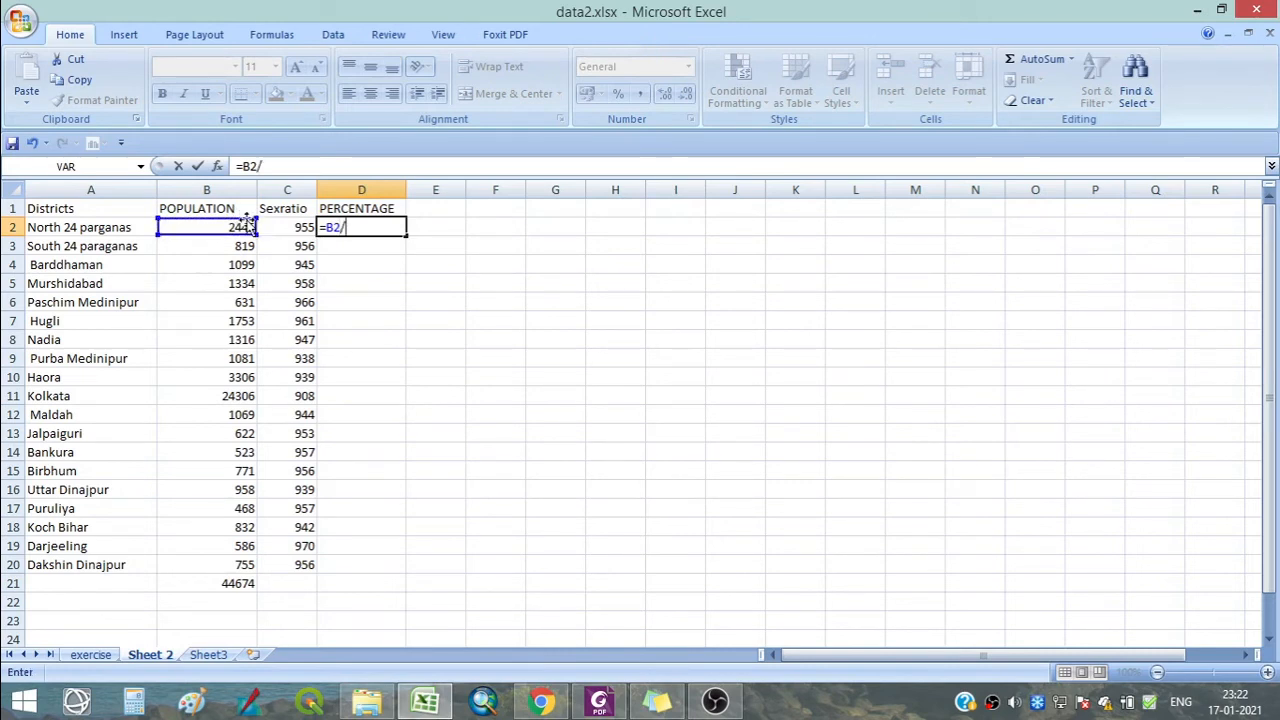
click(220, 586)
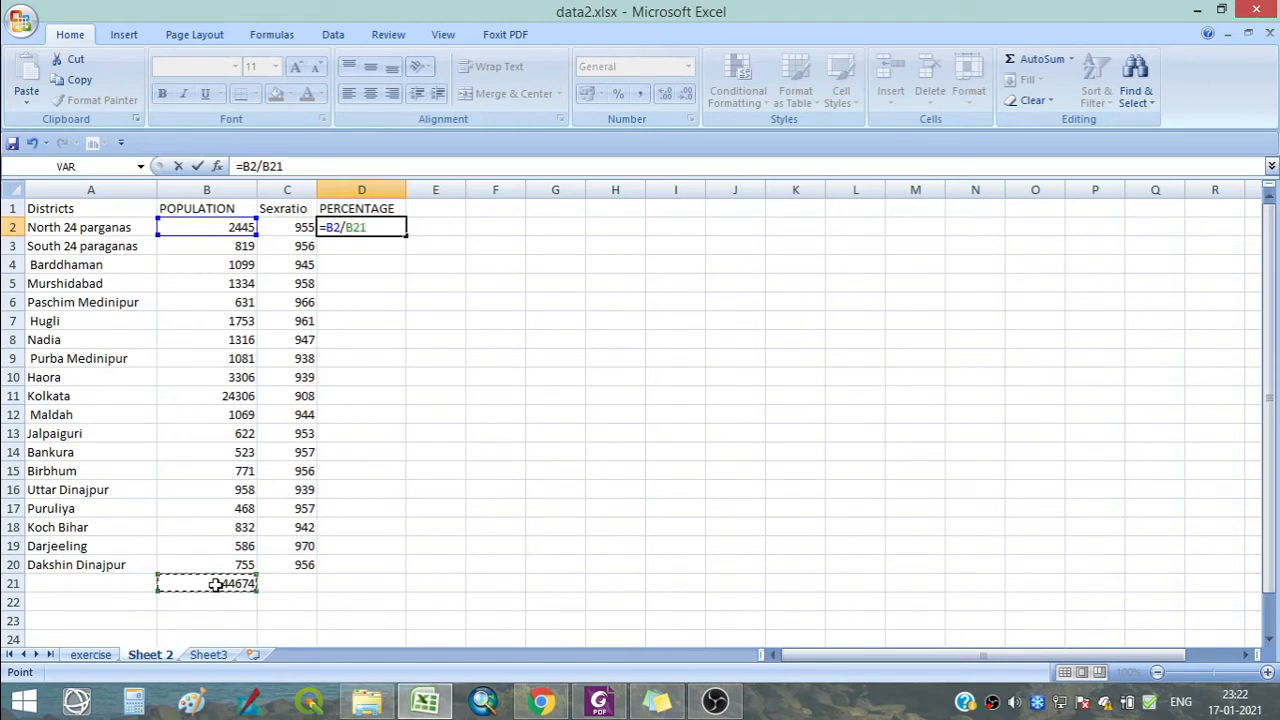
text())
click(326, 228)
text(()
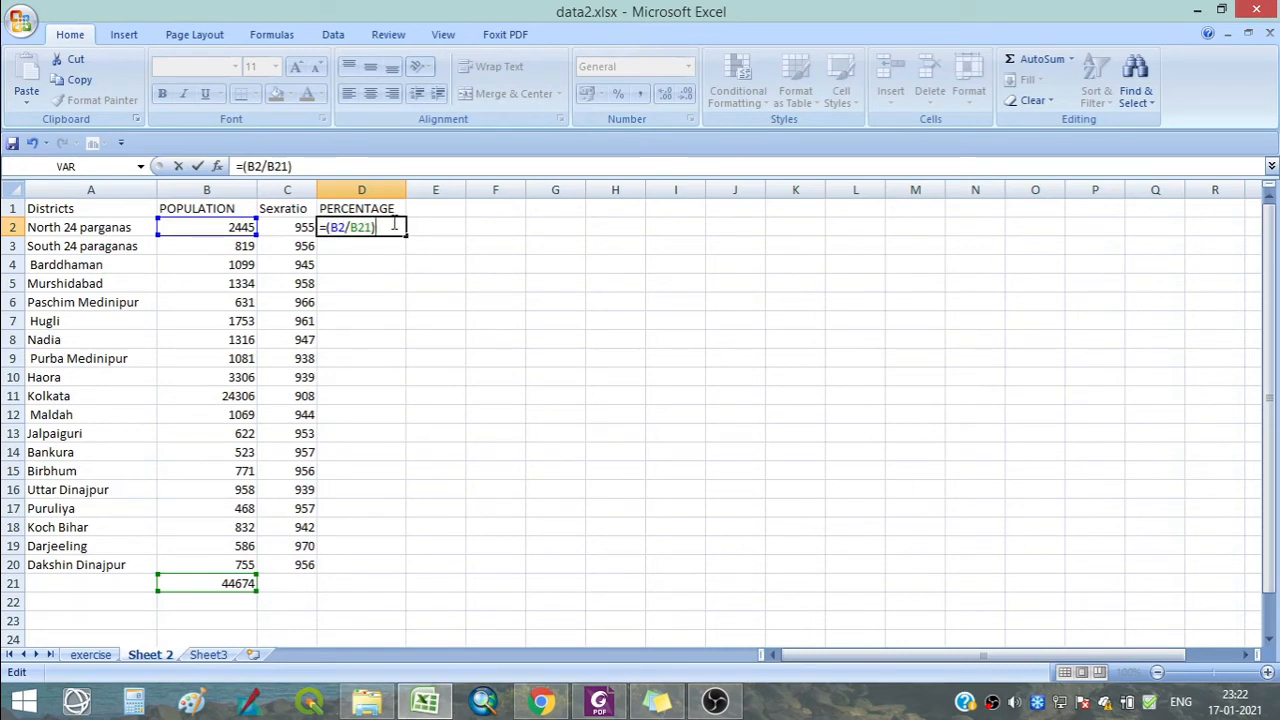
text(*100)
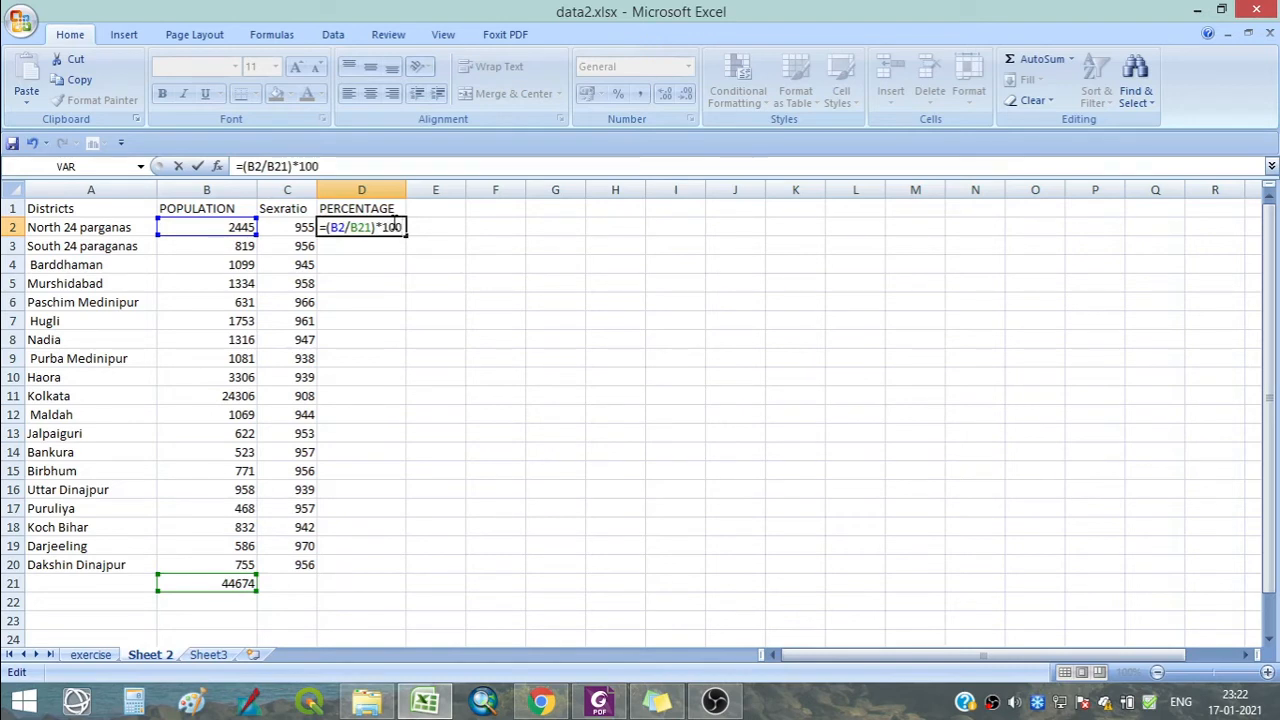
key(Return)
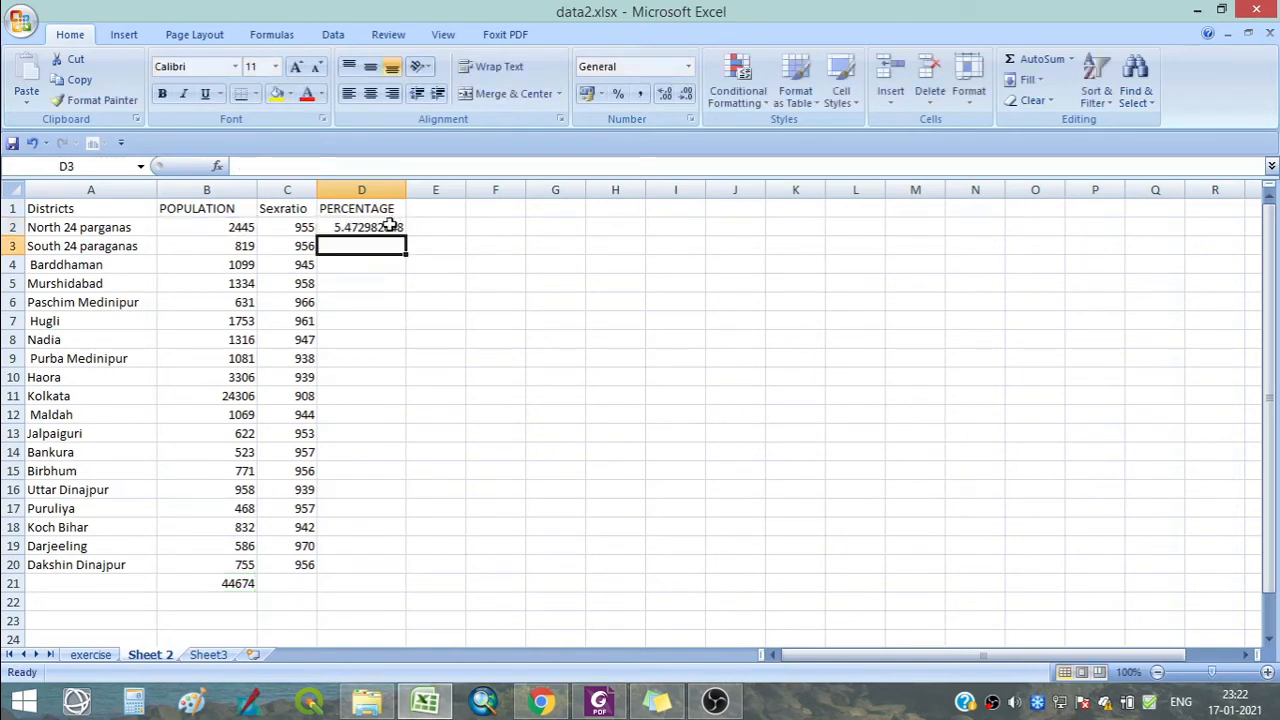
Copy D2 and paste only its formula into D3, and check the cells B3 and B22 it references.
click(390, 225)
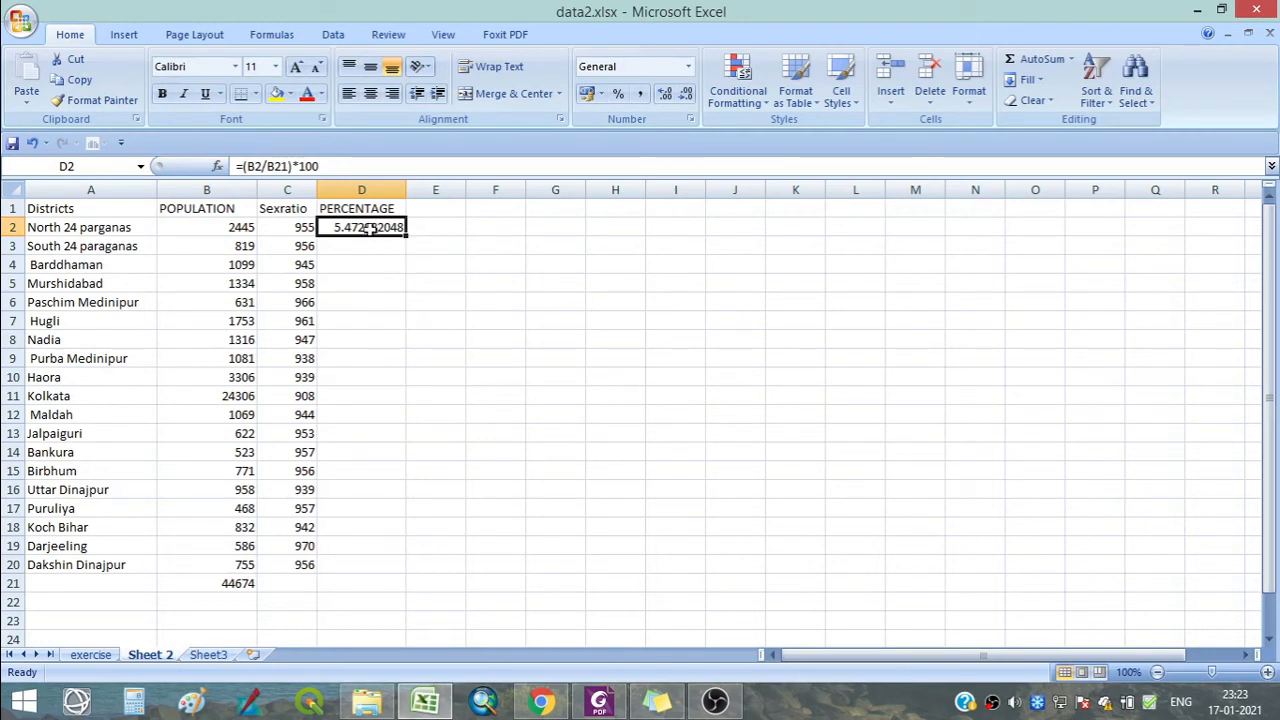
click(68, 84)
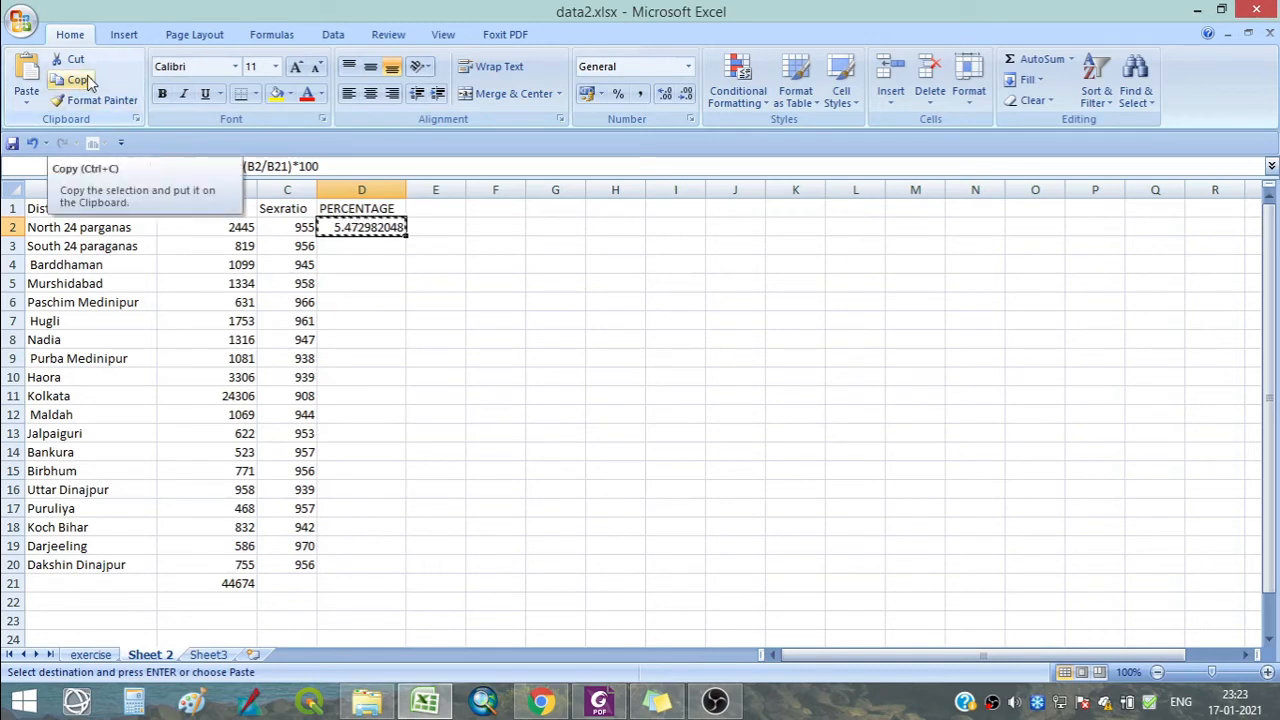
click(350, 246)
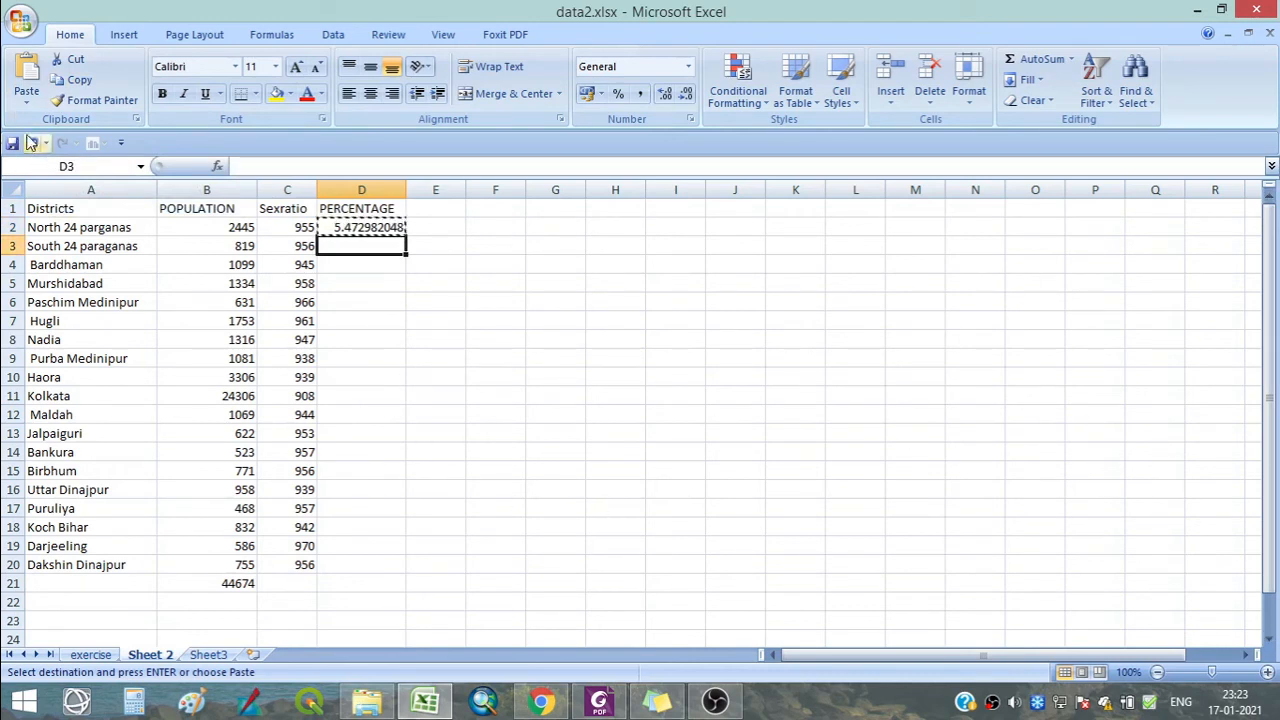
click(39, 103)
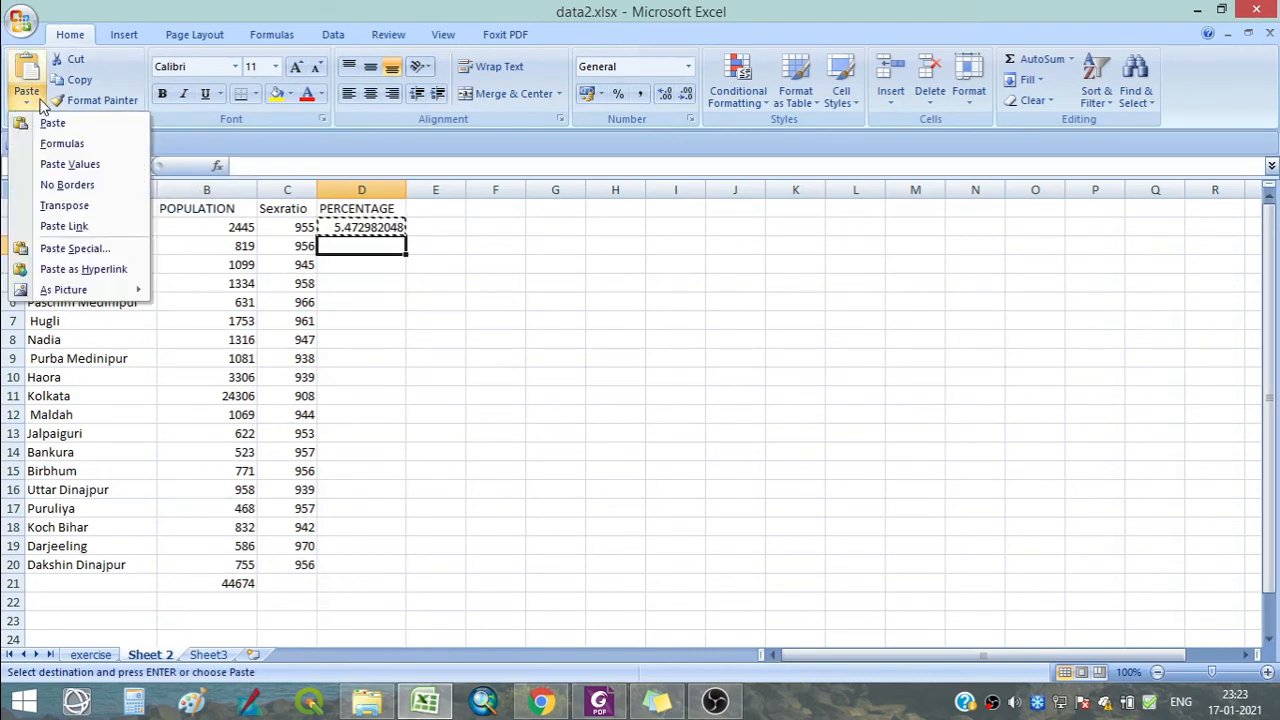
click(52, 148)
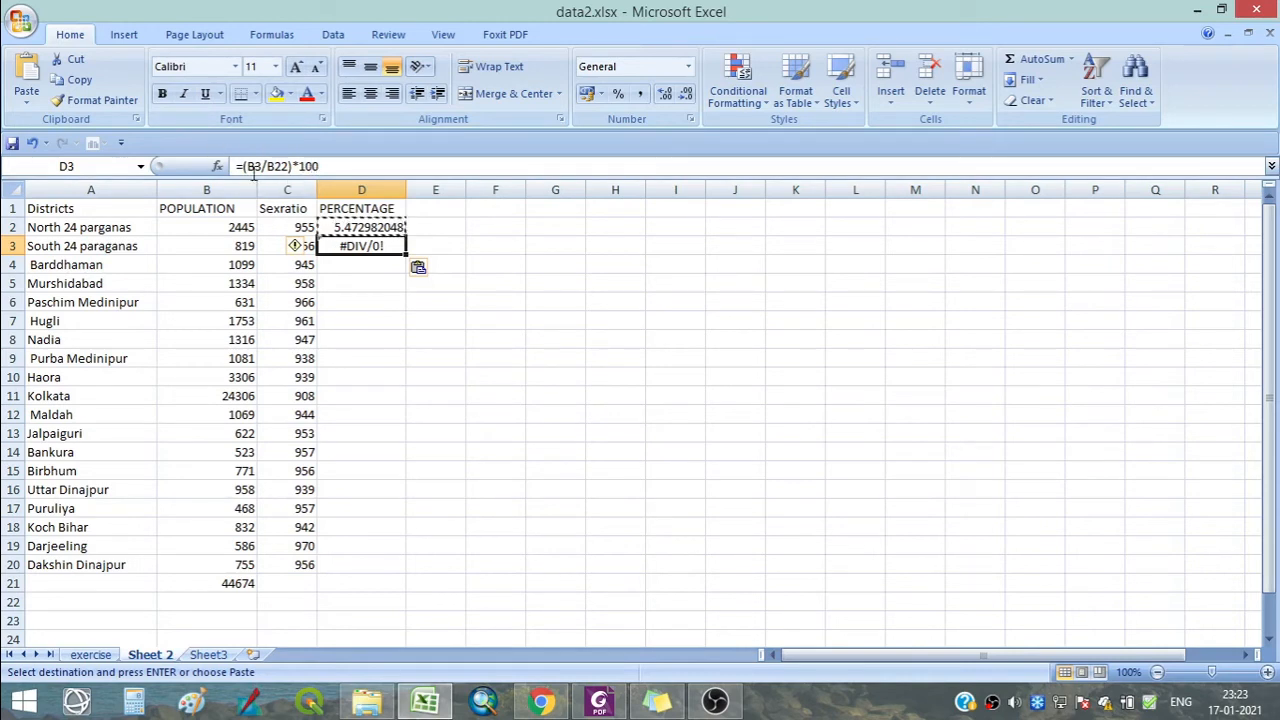
click(230, 244)
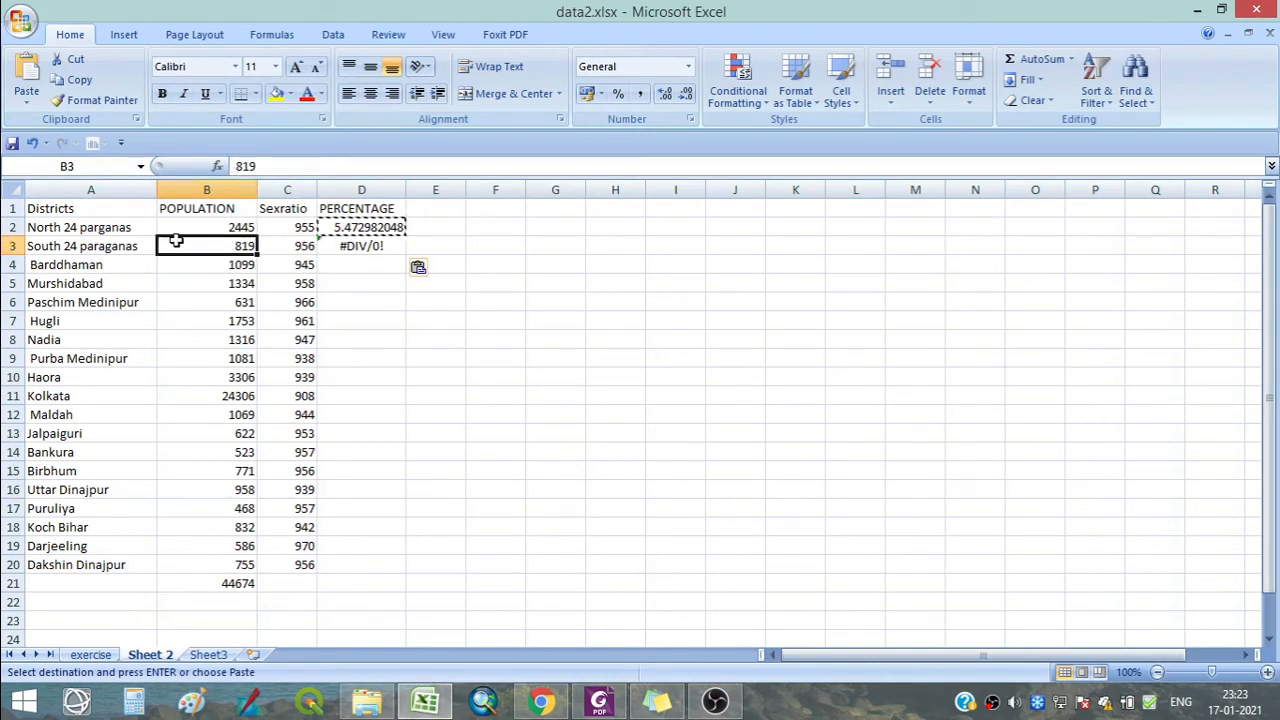
click(348, 246)
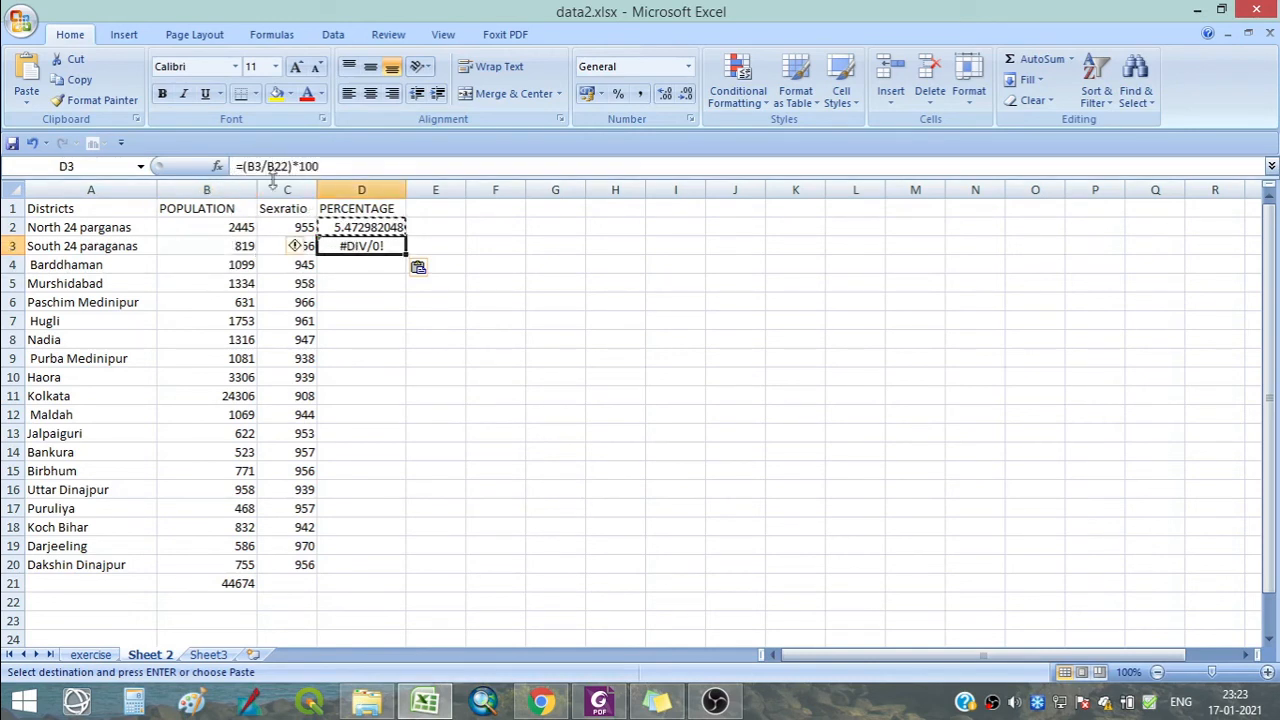
click(224, 600)
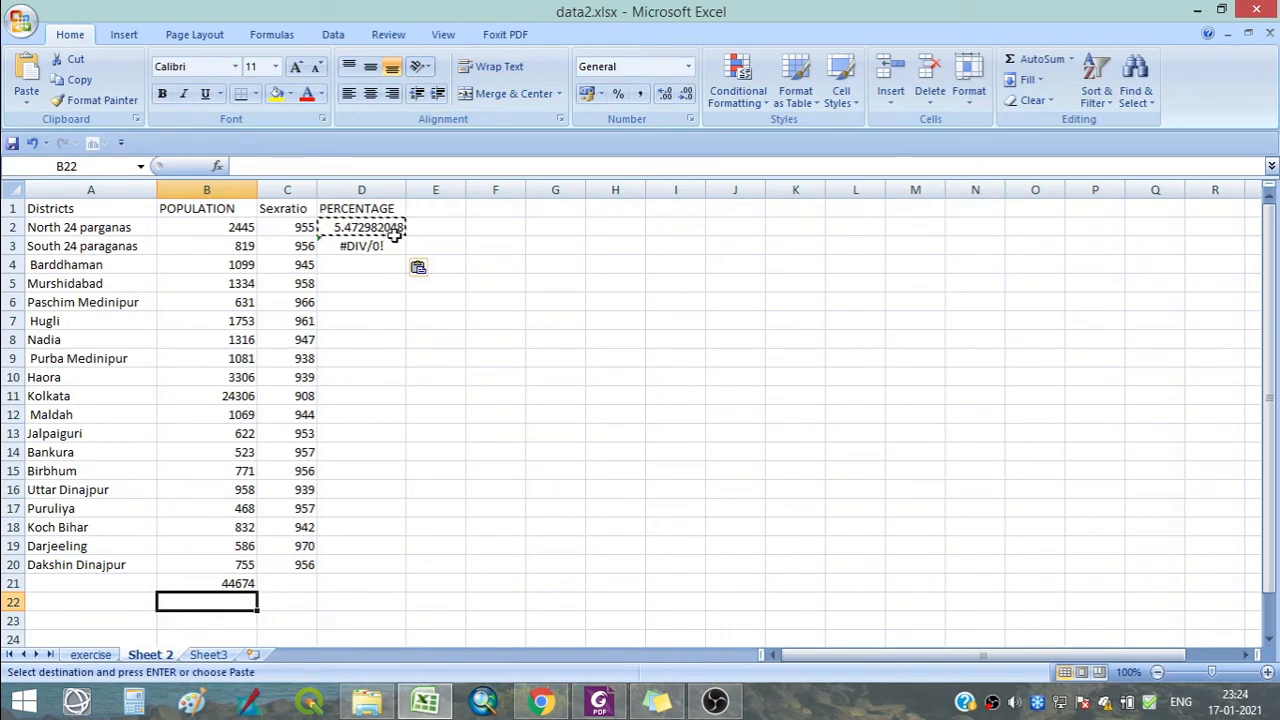
Make the B21 reference in D2 absolute so that the formula reads =(B2/$B$21)*100.
click(362, 227)
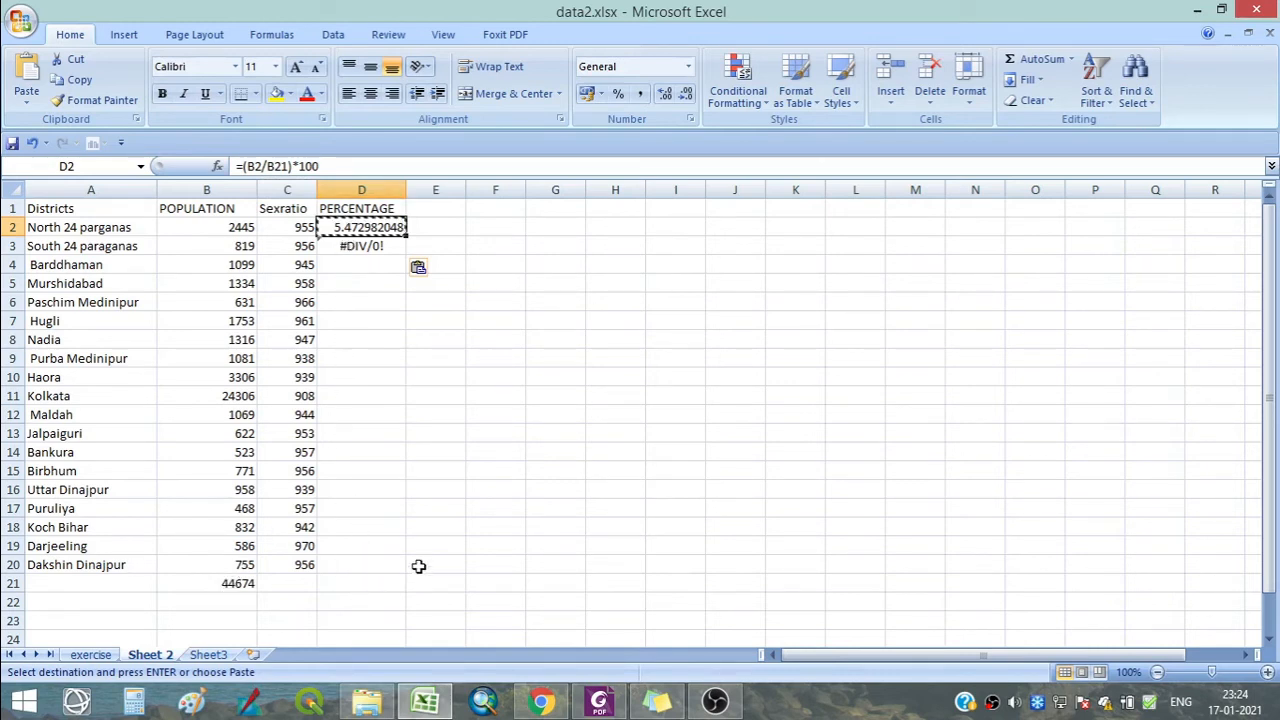
click(226, 584)
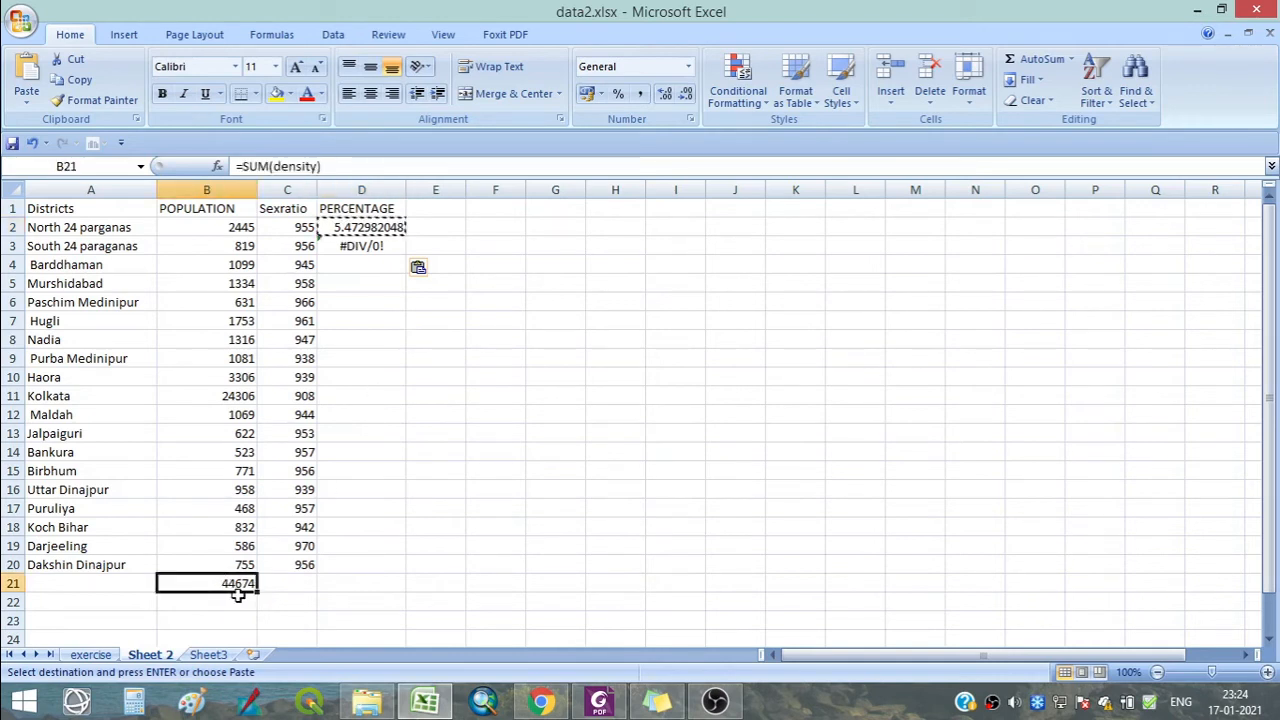
click(358, 227)
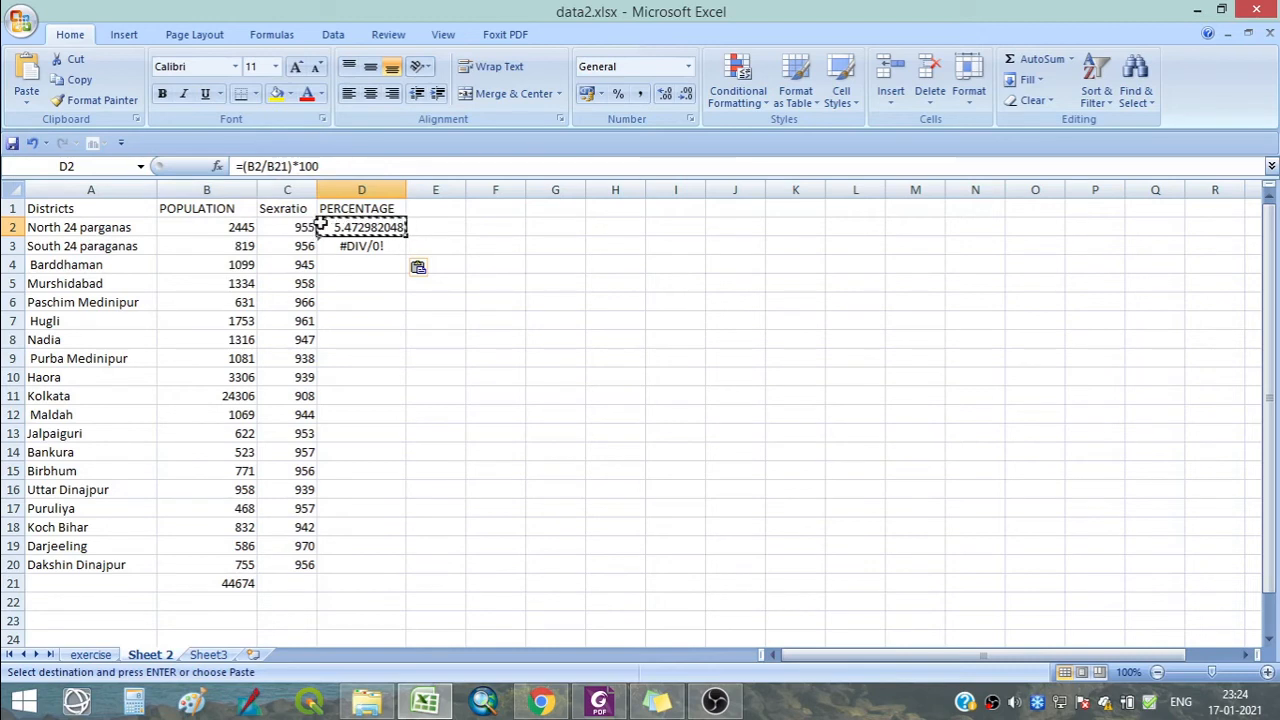
click(266, 166)
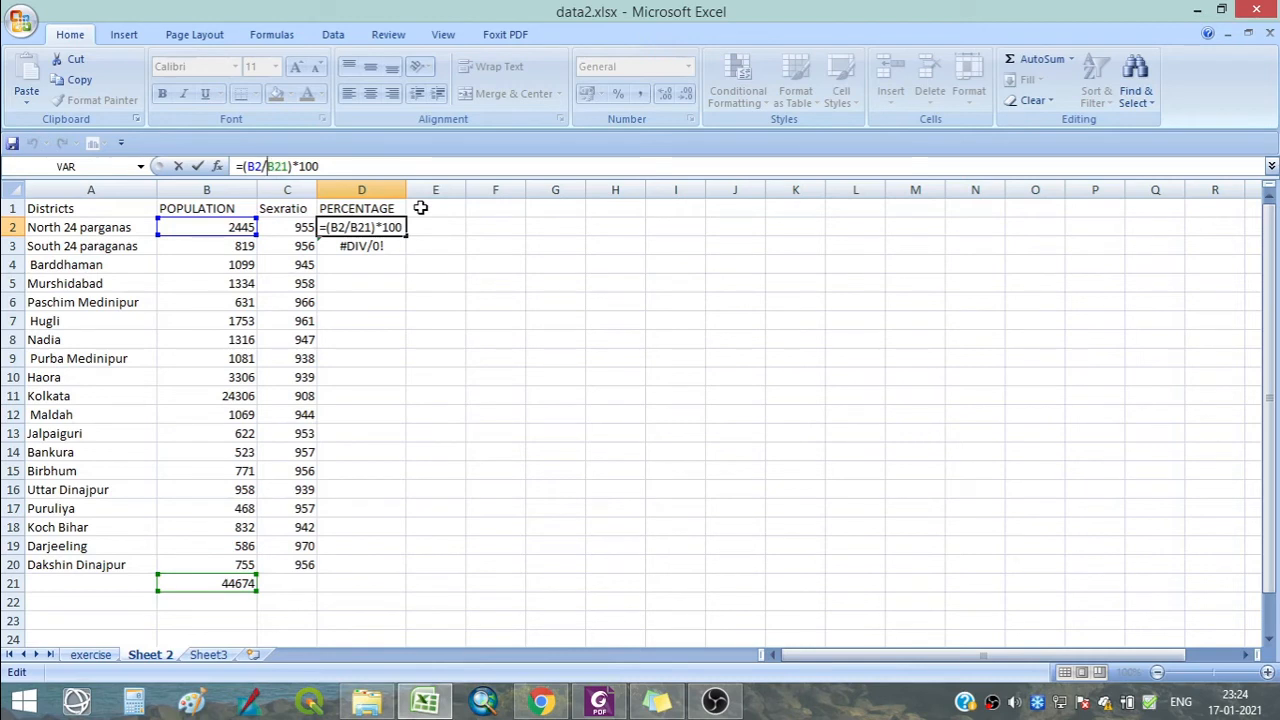
text($)
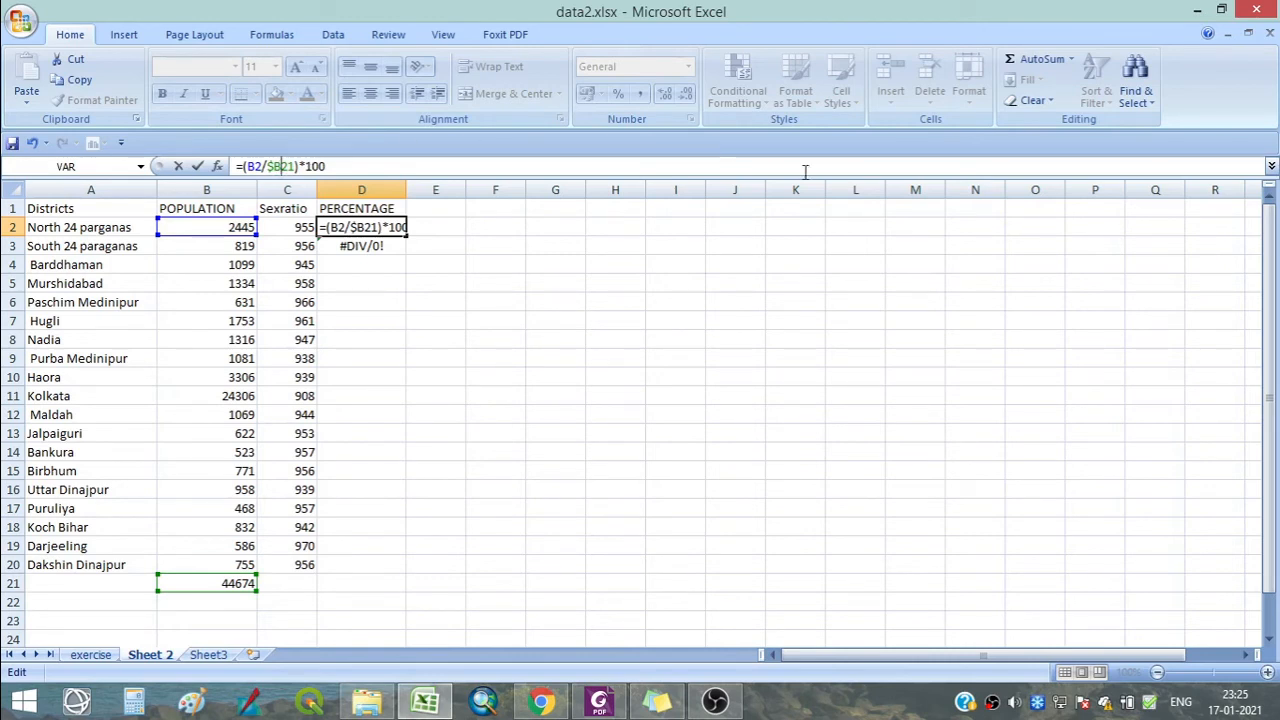
text($)
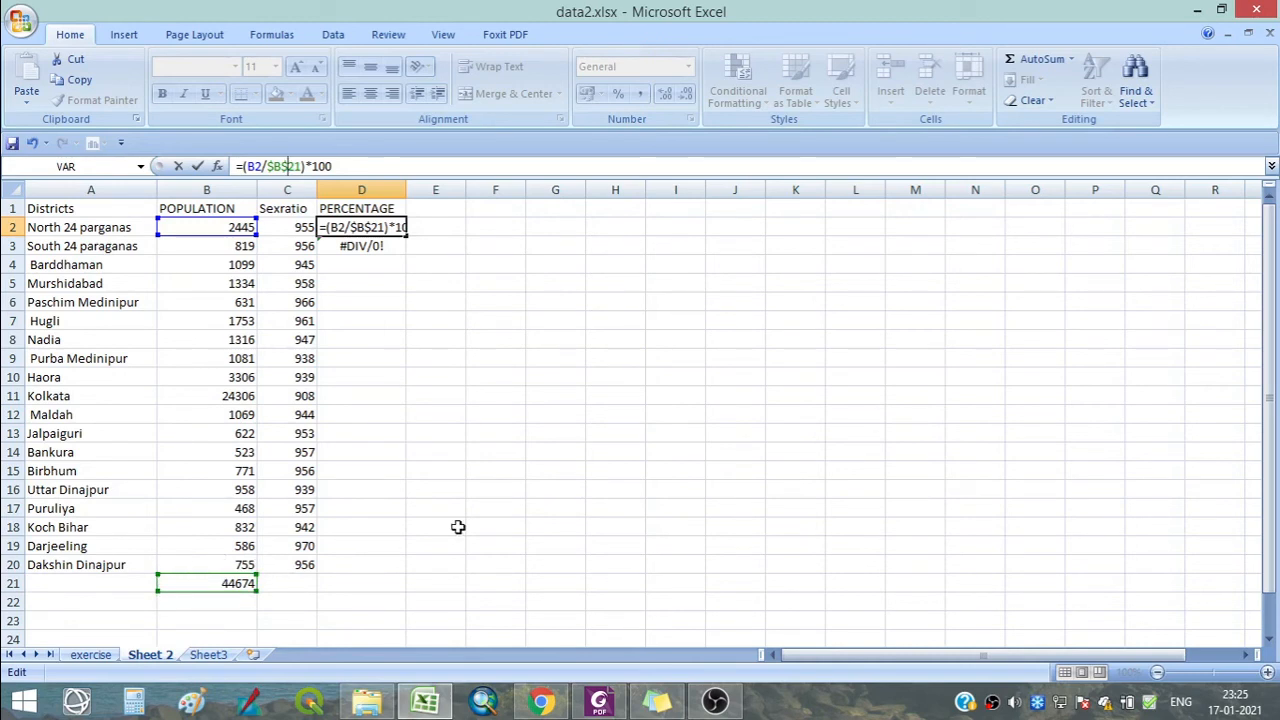
key(Return)
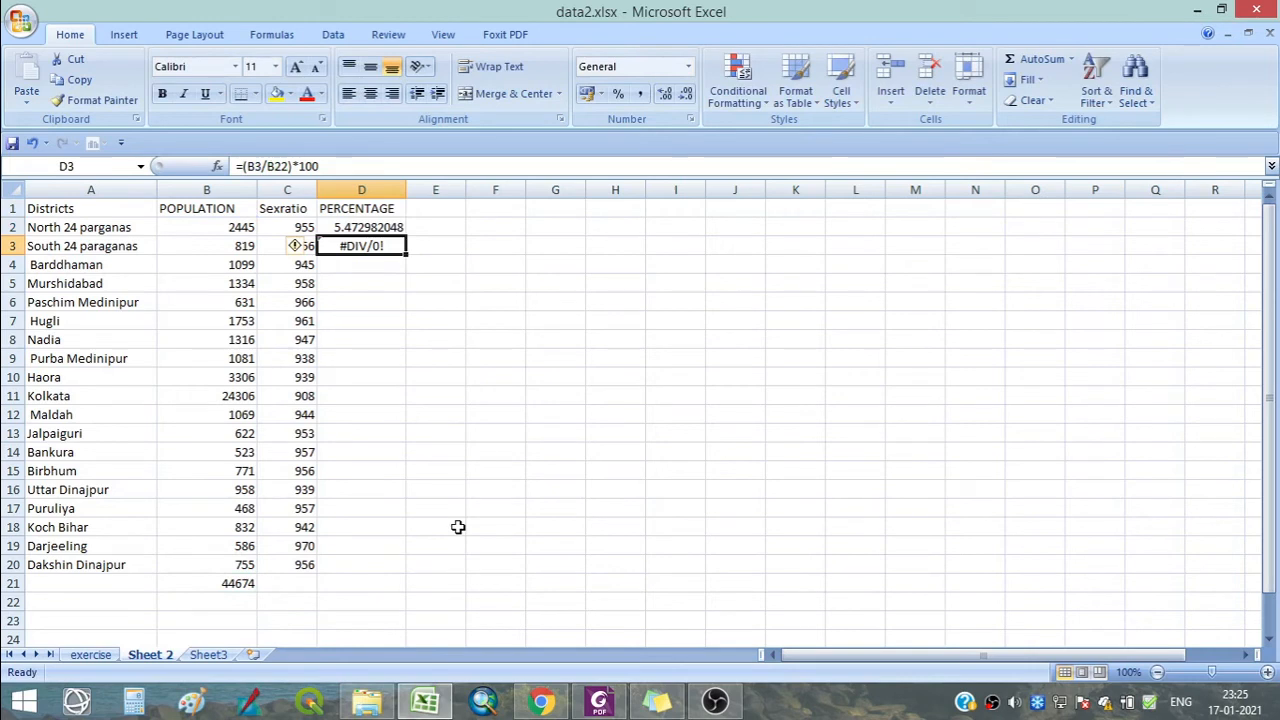
Copy D2, paste only its formula into D4, and fill it down to D20 for the remaining districts.
click(340, 228)
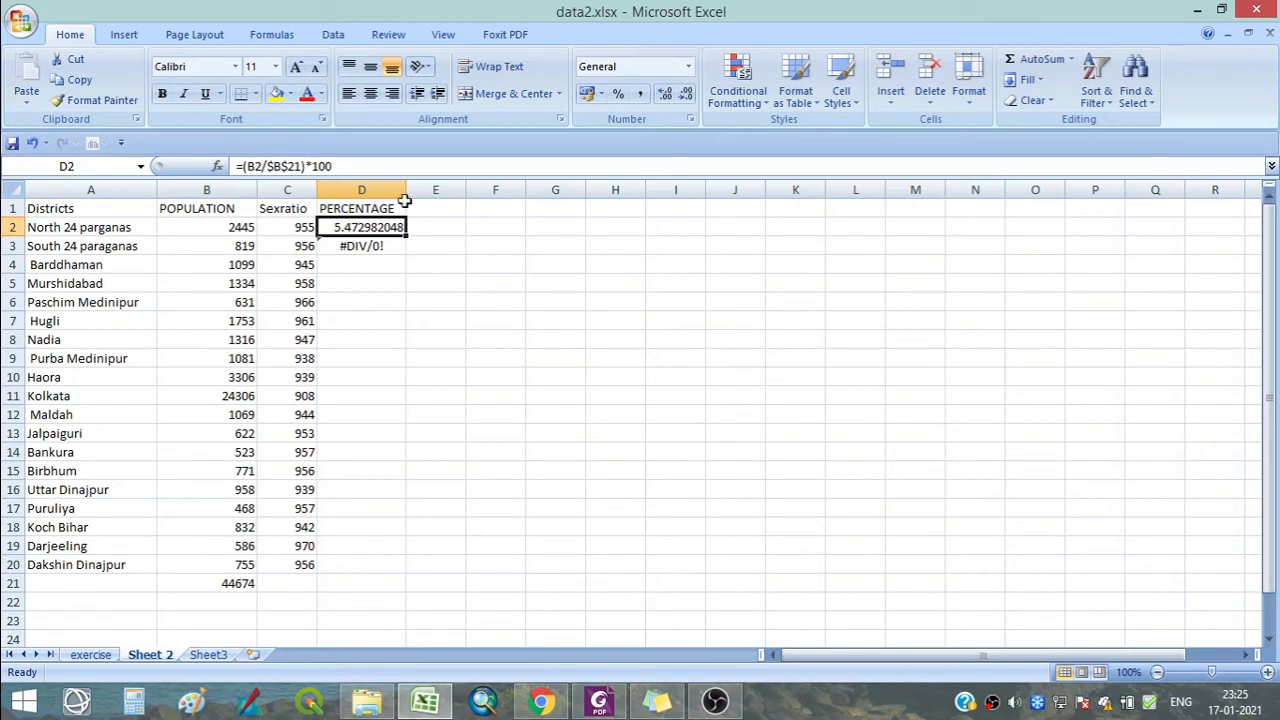
click(79, 82)
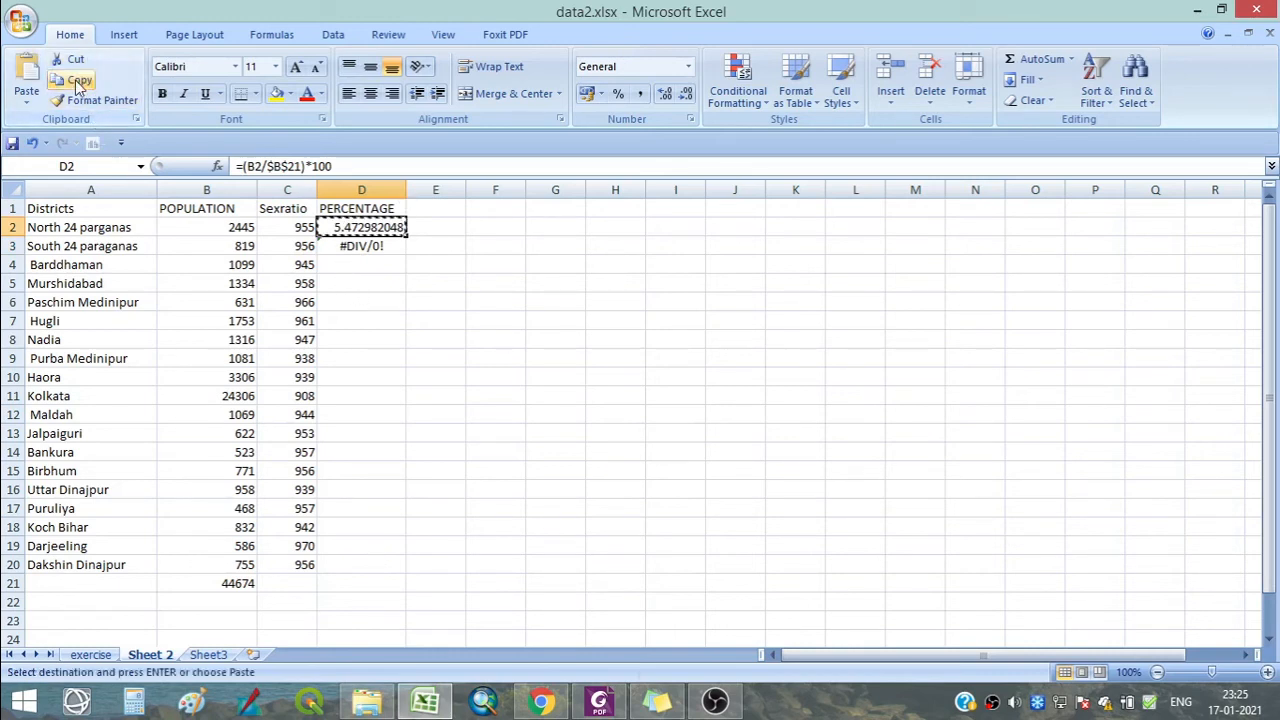
click(358, 248)
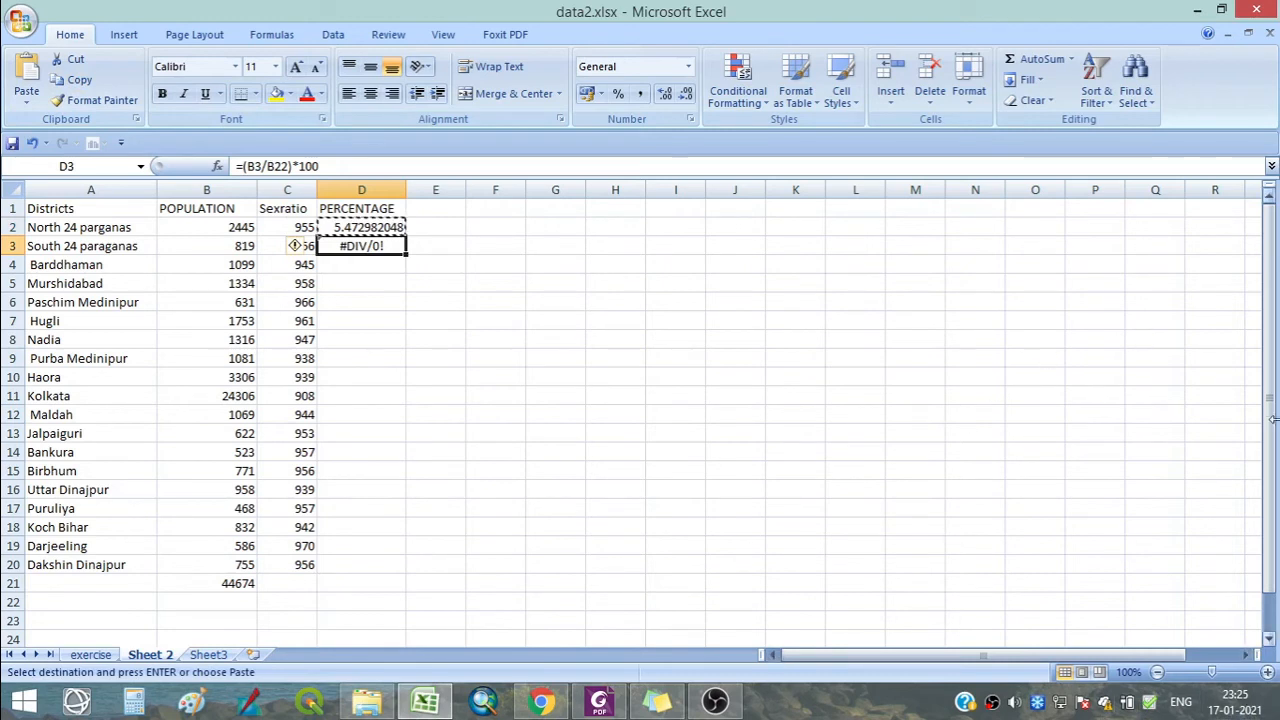
click(355, 266)
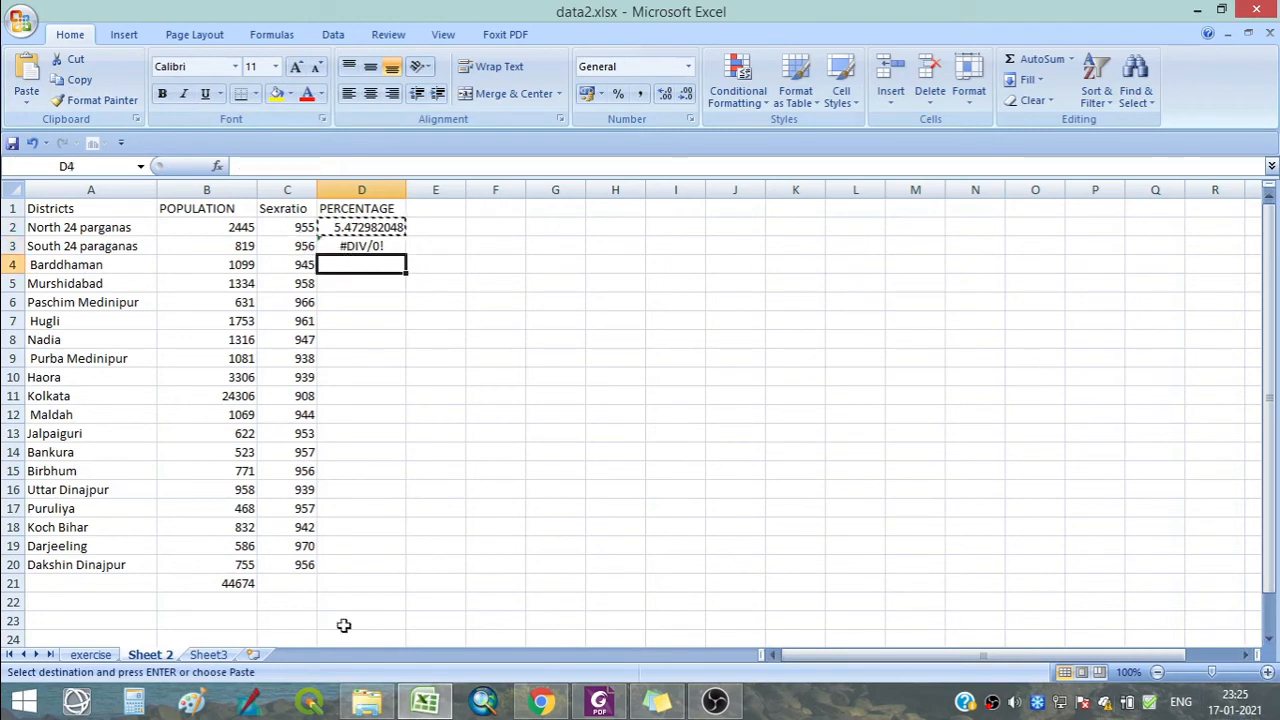
click(36, 106)
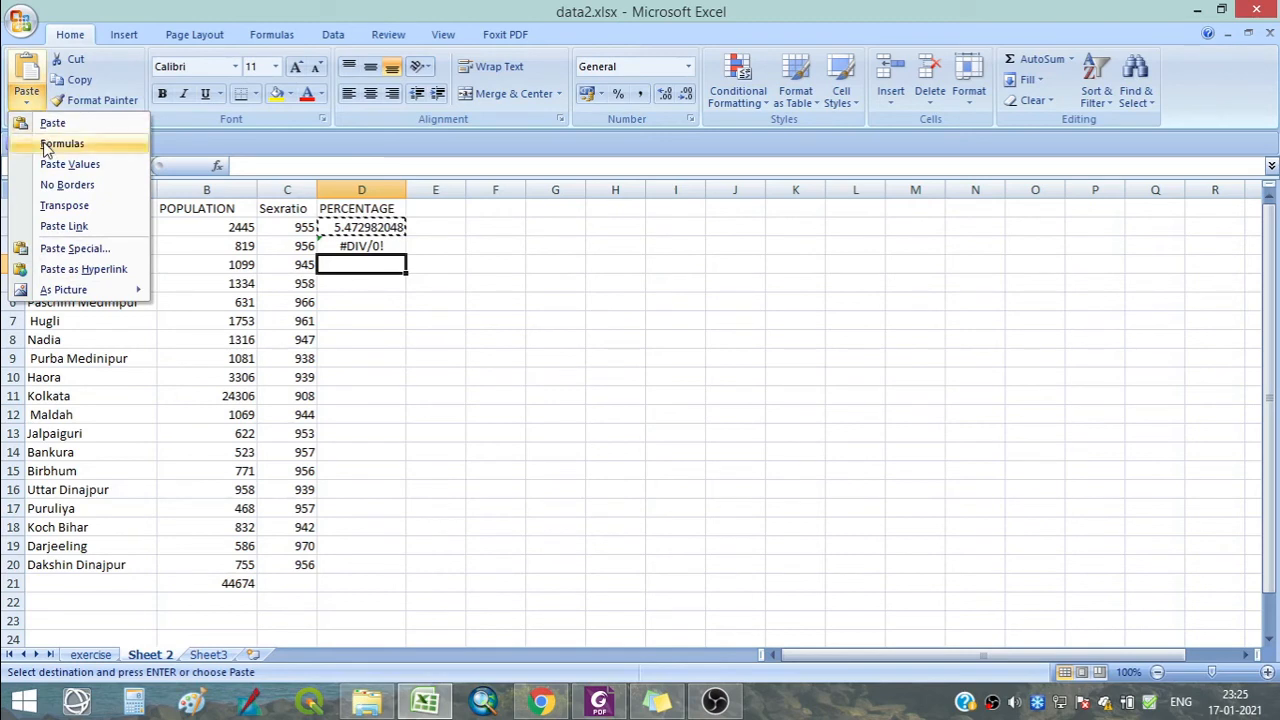
click(50, 145)
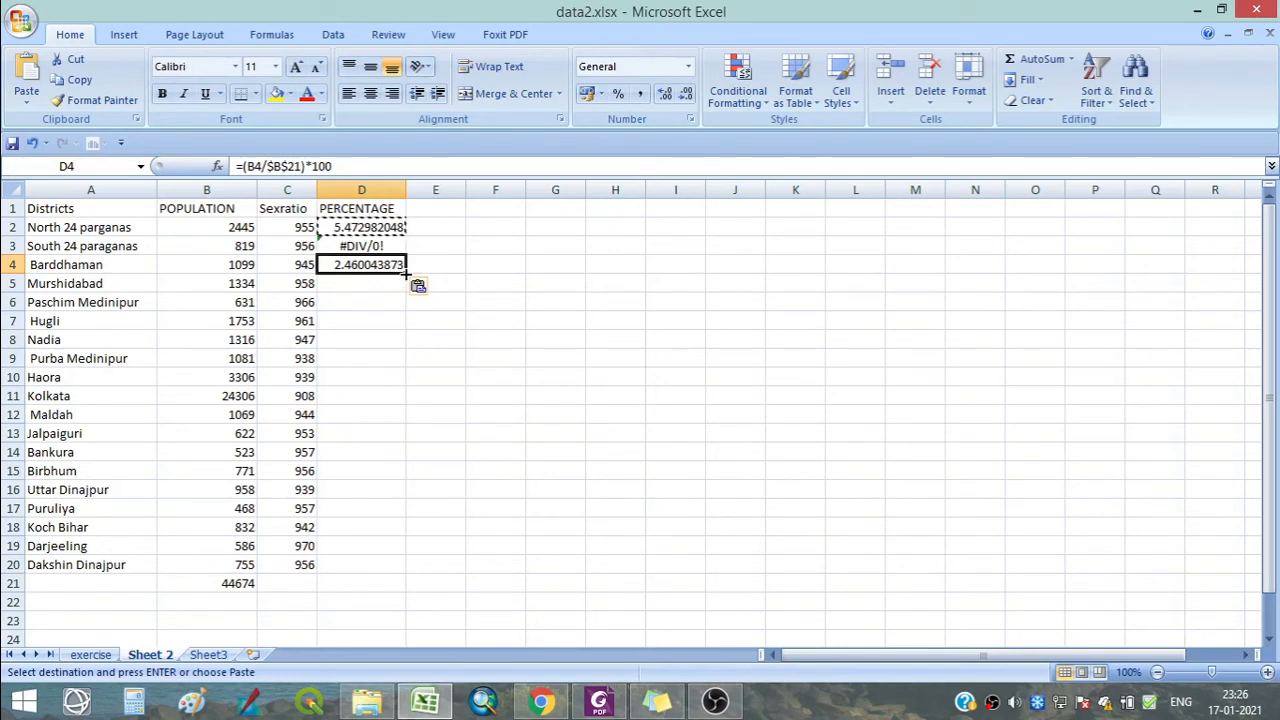
drag(406, 272, 381, 577)
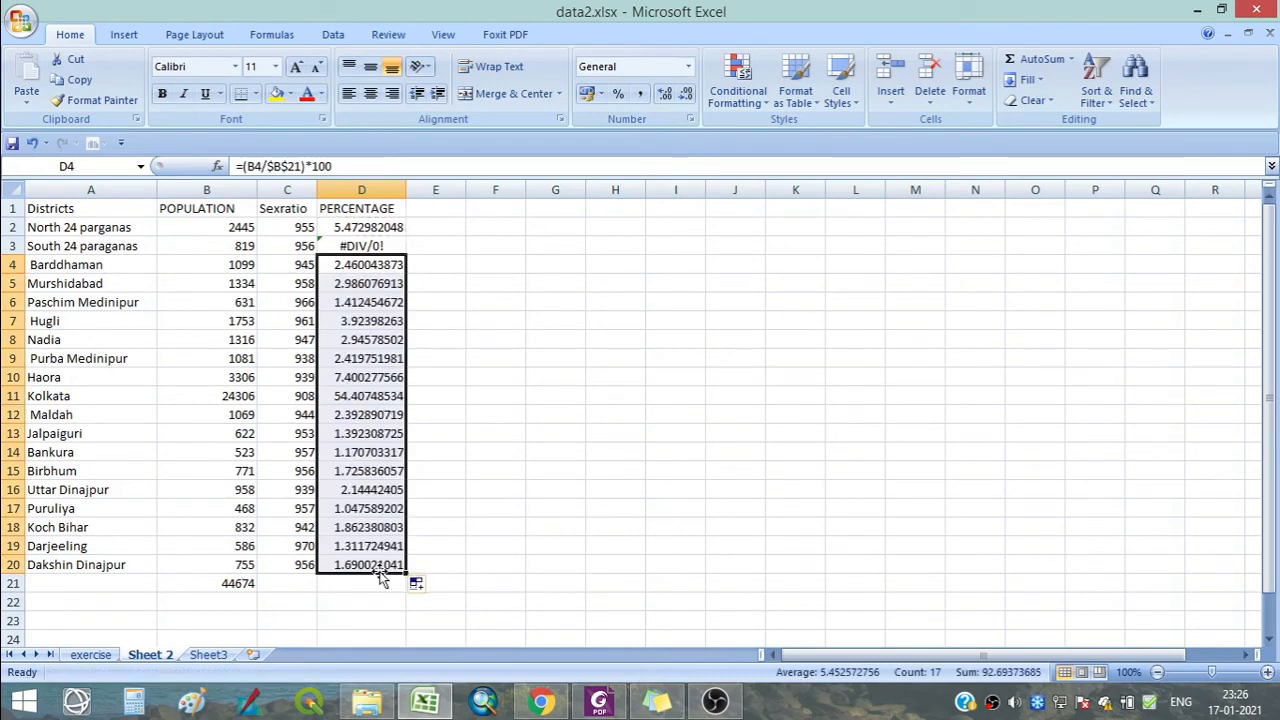
Inspect the copied formulas in several PERCENTAGE cells, and check which cells the Kolkata formula in D11 references.
click(357, 394)
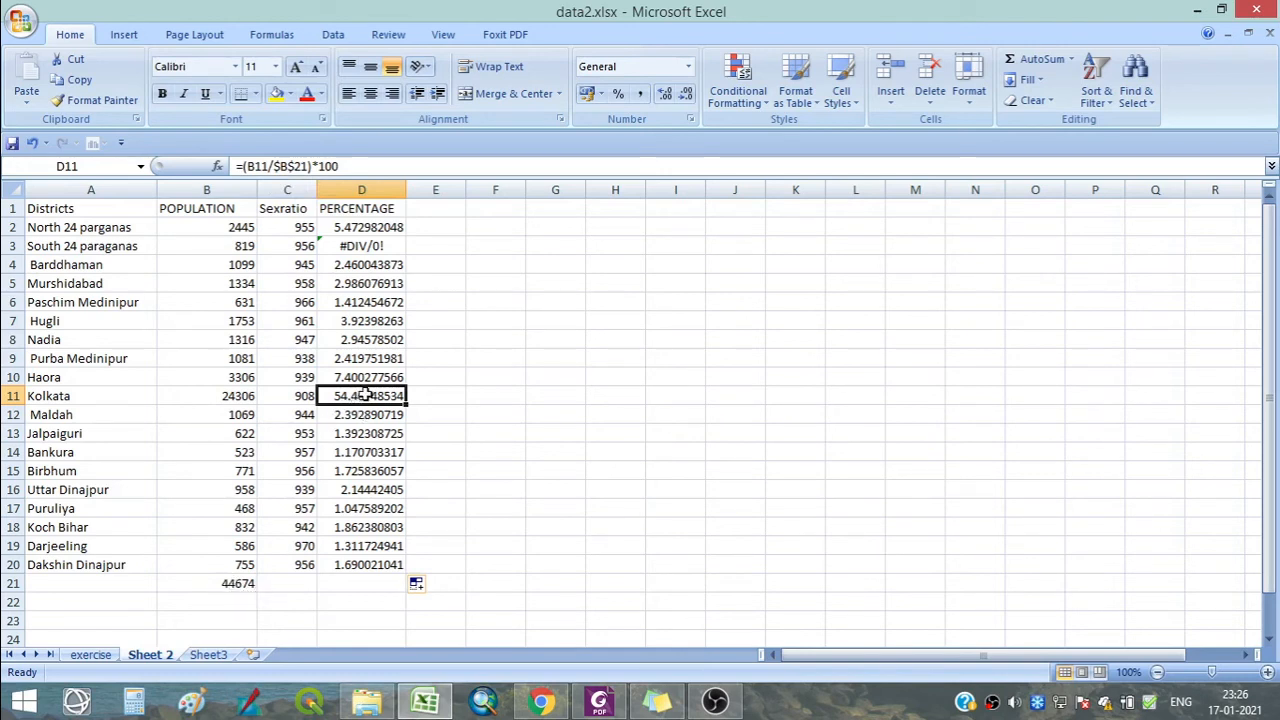
click(365, 358)
click(368, 304)
click(362, 280)
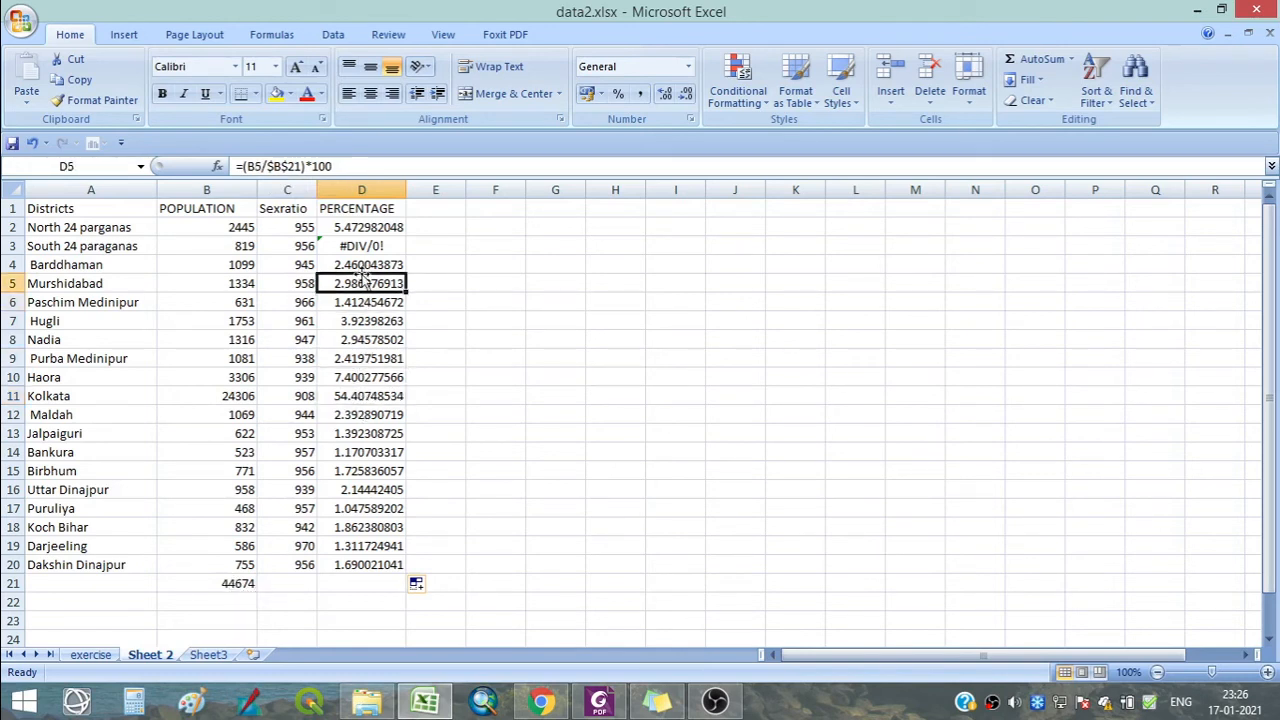
click(364, 341)
click(346, 412)
click(357, 524)
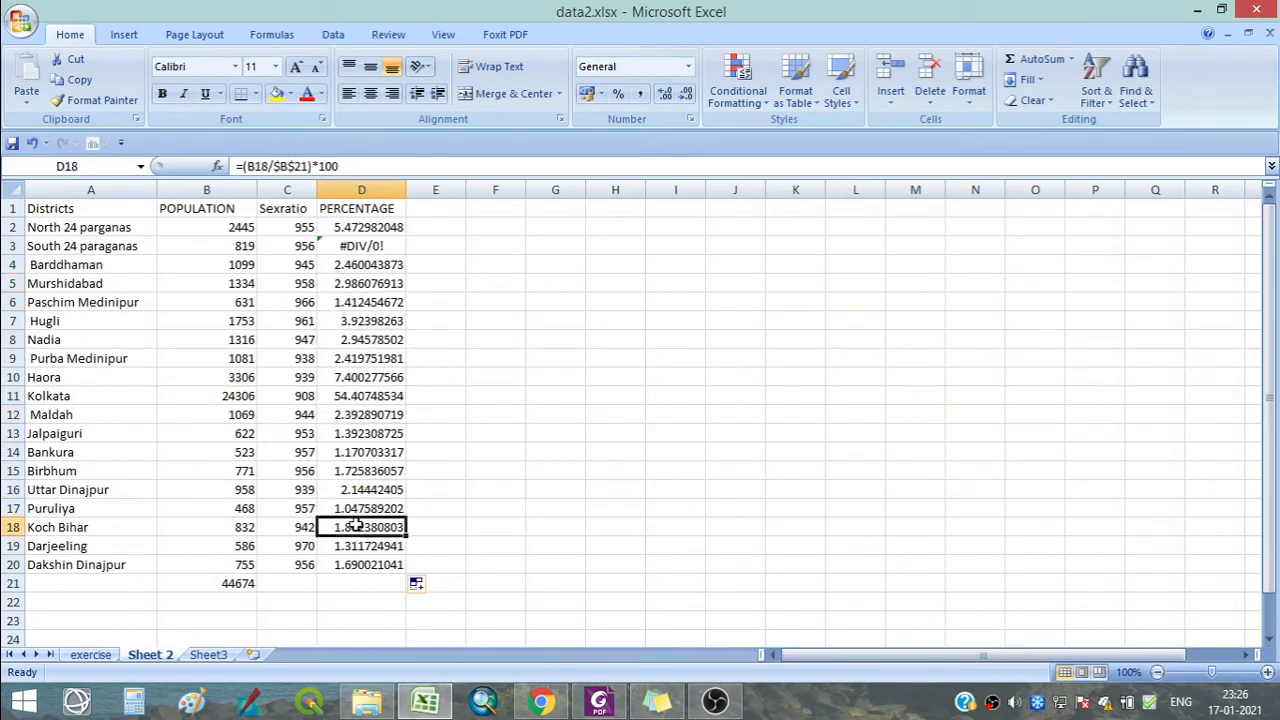
double_click(368, 395)
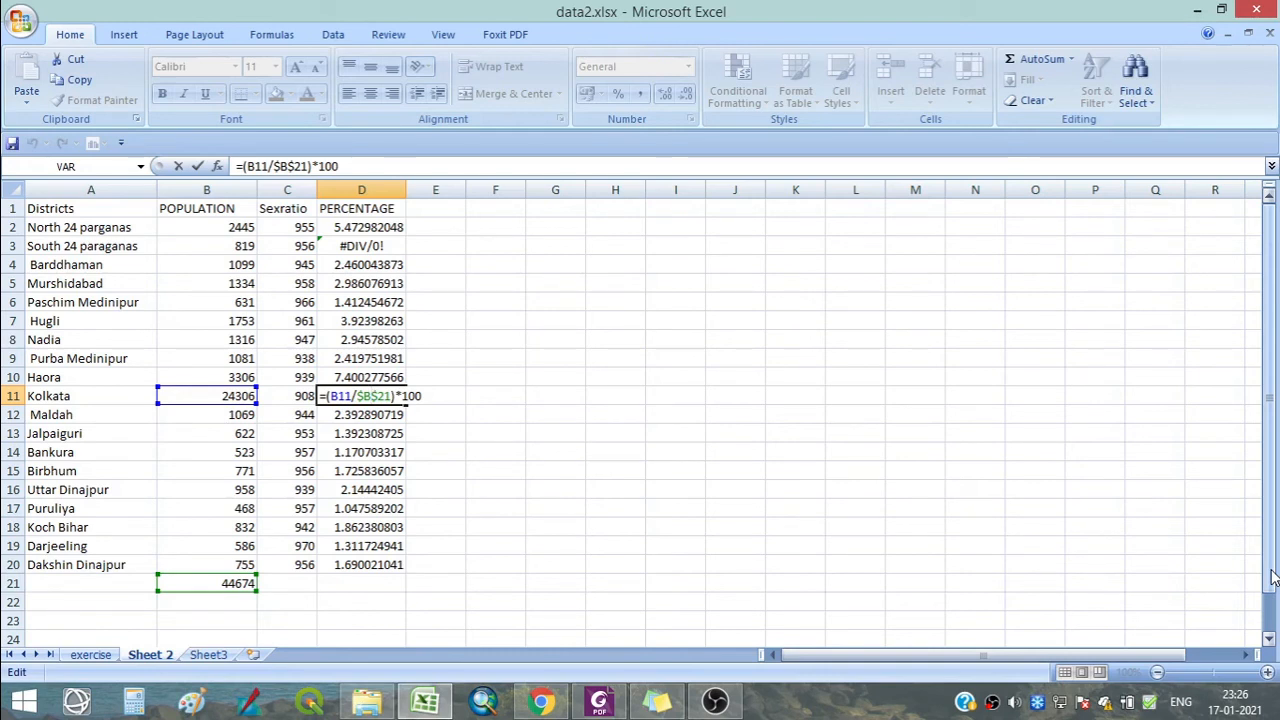
key(Return)
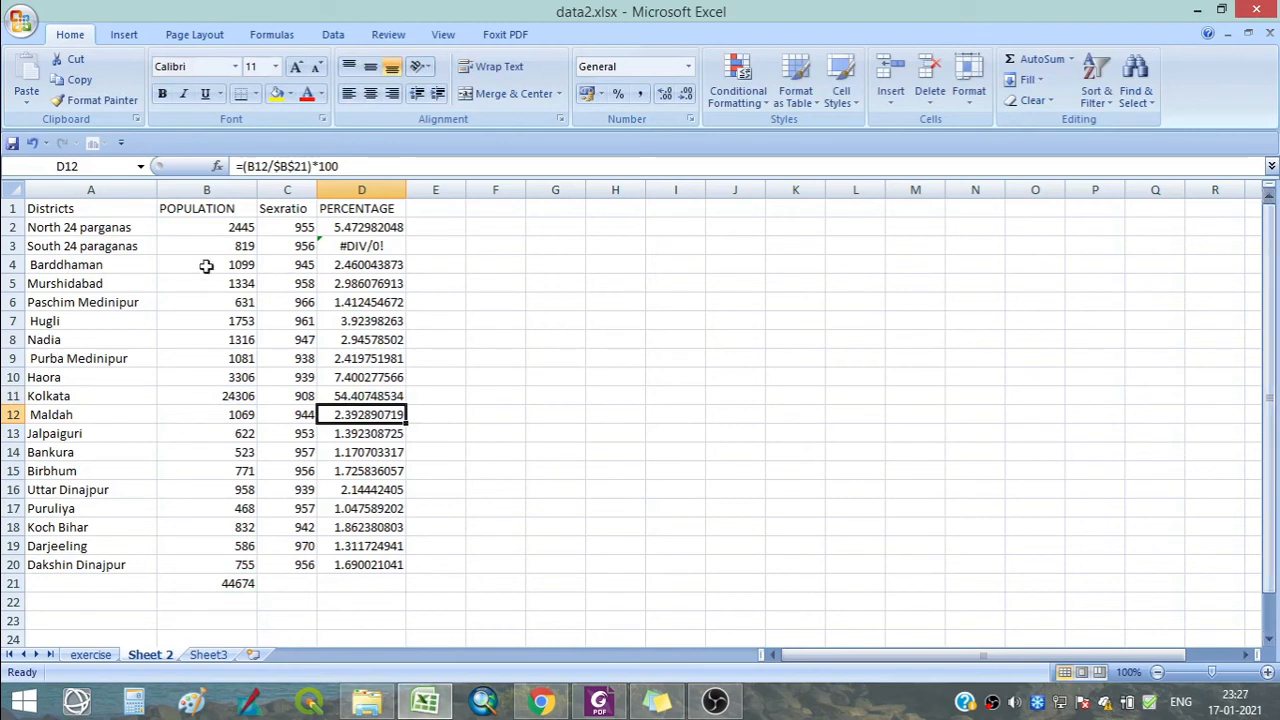
Try sorting the district table by Sexratio from smallest to largest, undo the sort, and check Kolkata's Sexratio in C11.
click(285, 227)
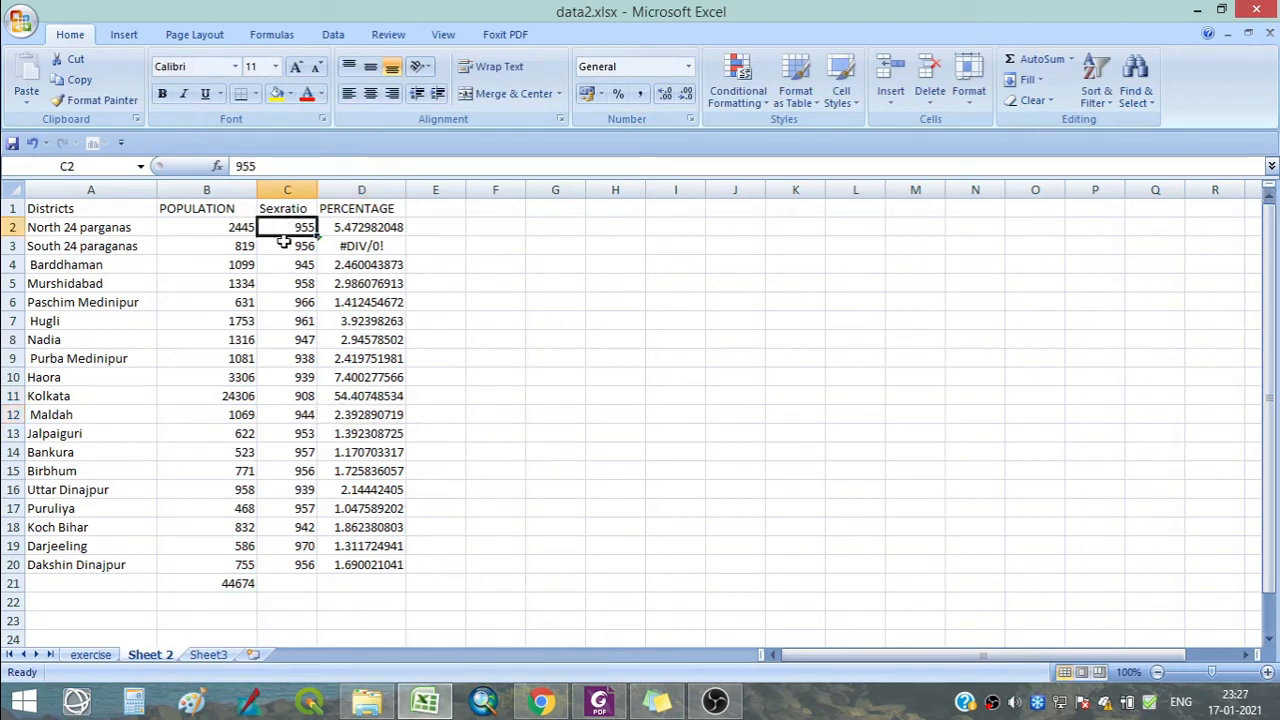
click(1112, 112)
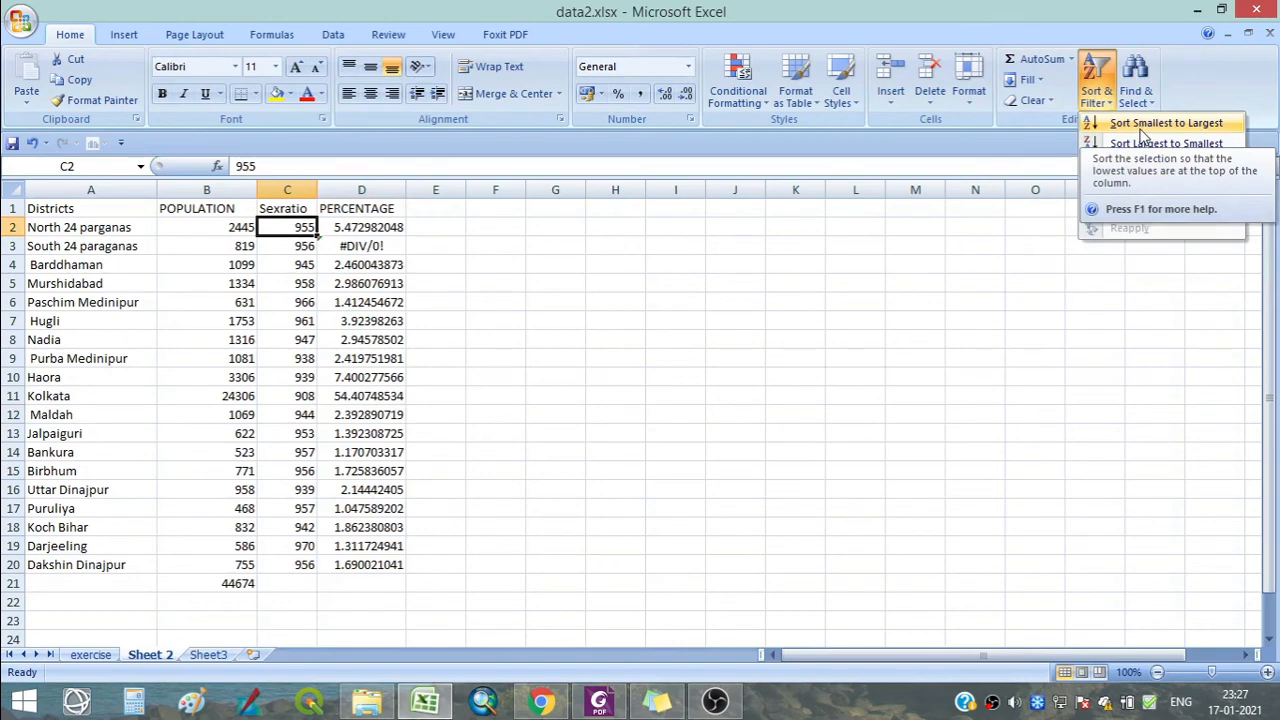
click(1141, 125)
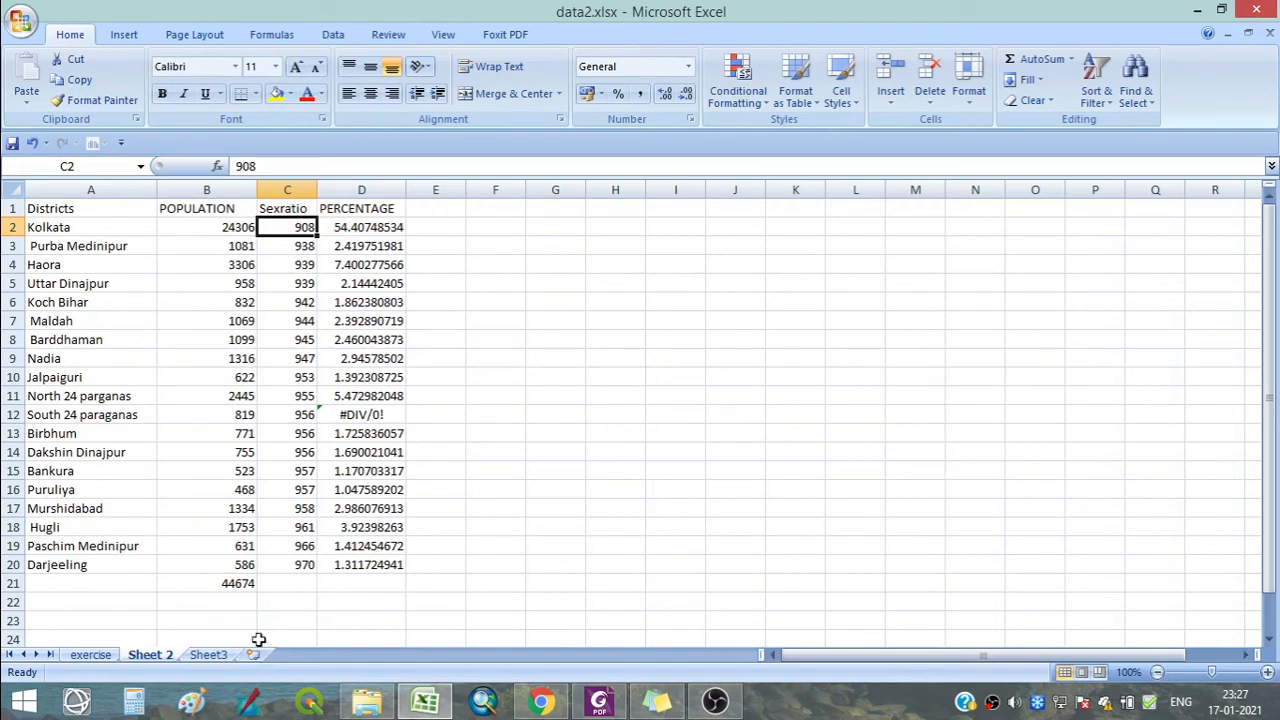
click(32, 142)
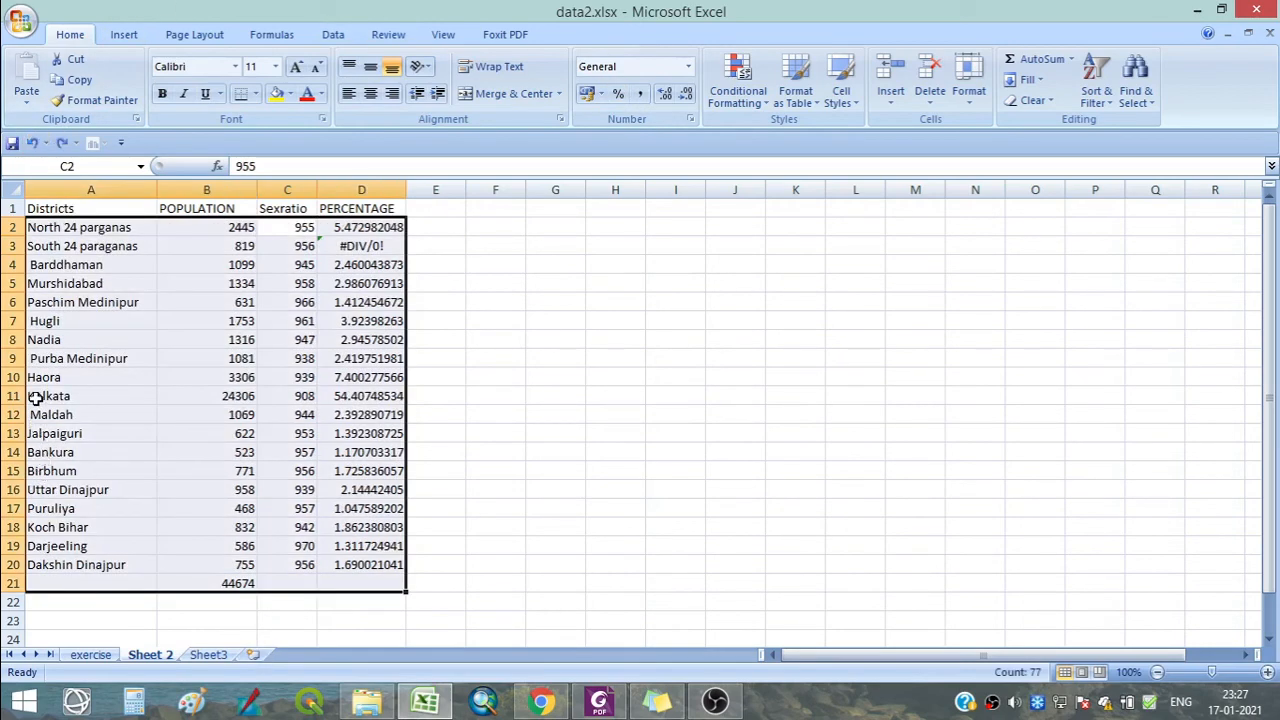
click(303, 396)
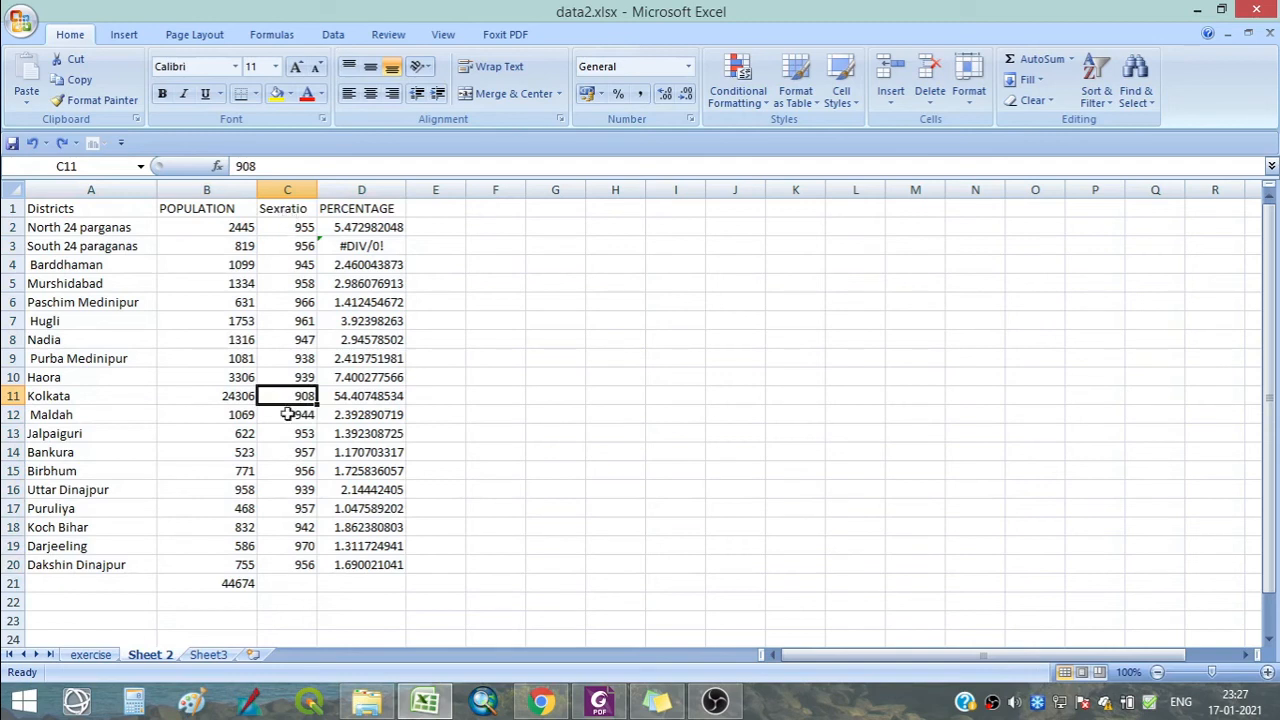
Sort the district table by Sexratio from smallest to largest, starting from C2.
click(290, 227)
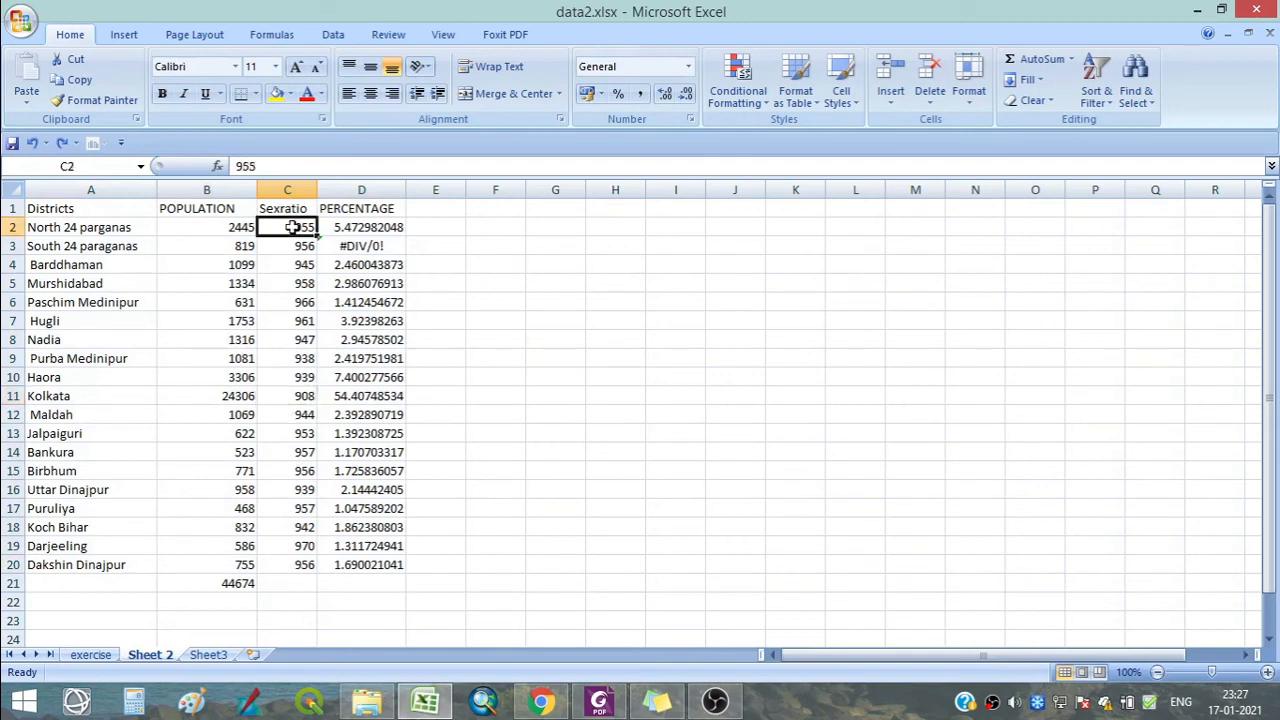
click(1097, 100)
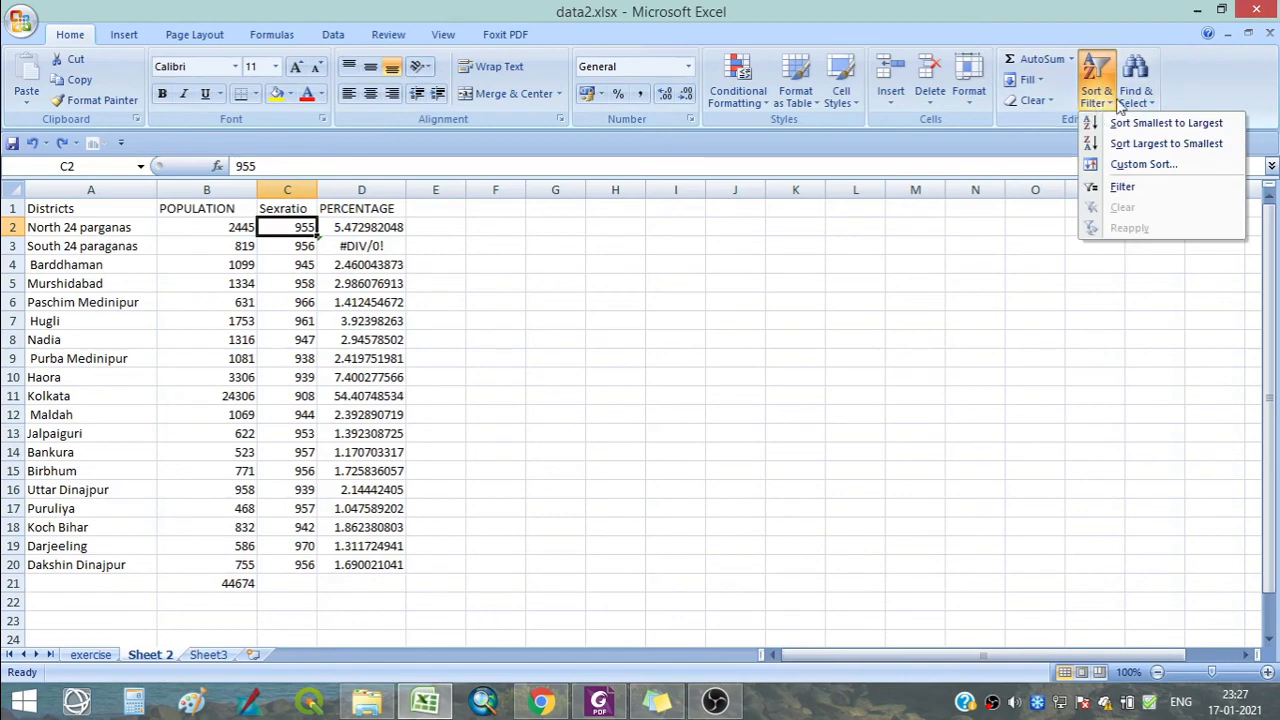
click(1131, 126)
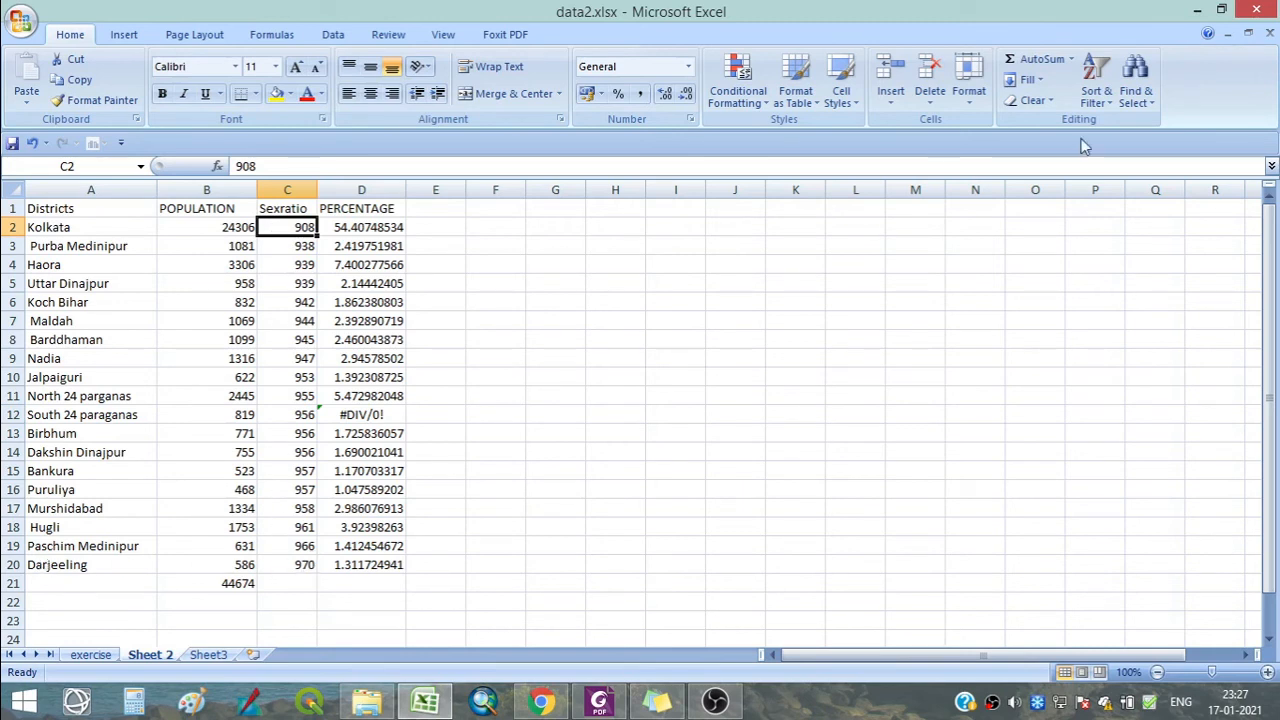
Sort the district table by Sexratio from largest to smallest.
click(1104, 84)
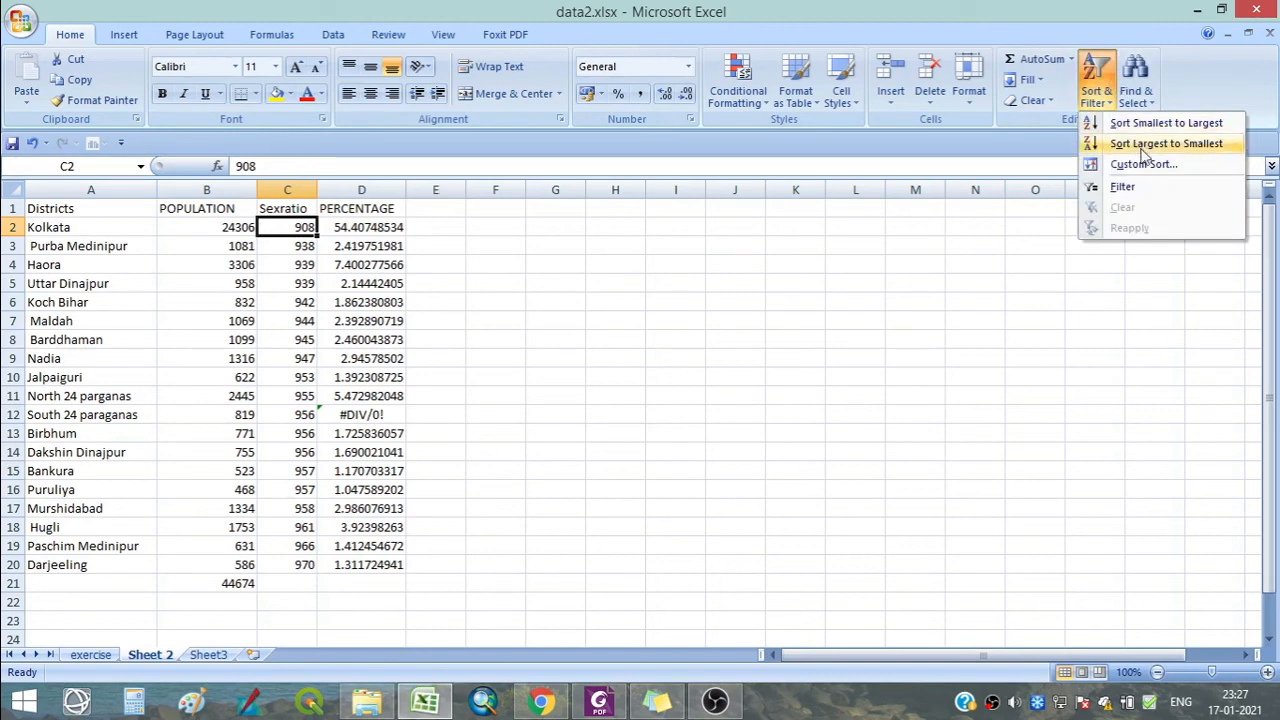
click(290, 236)
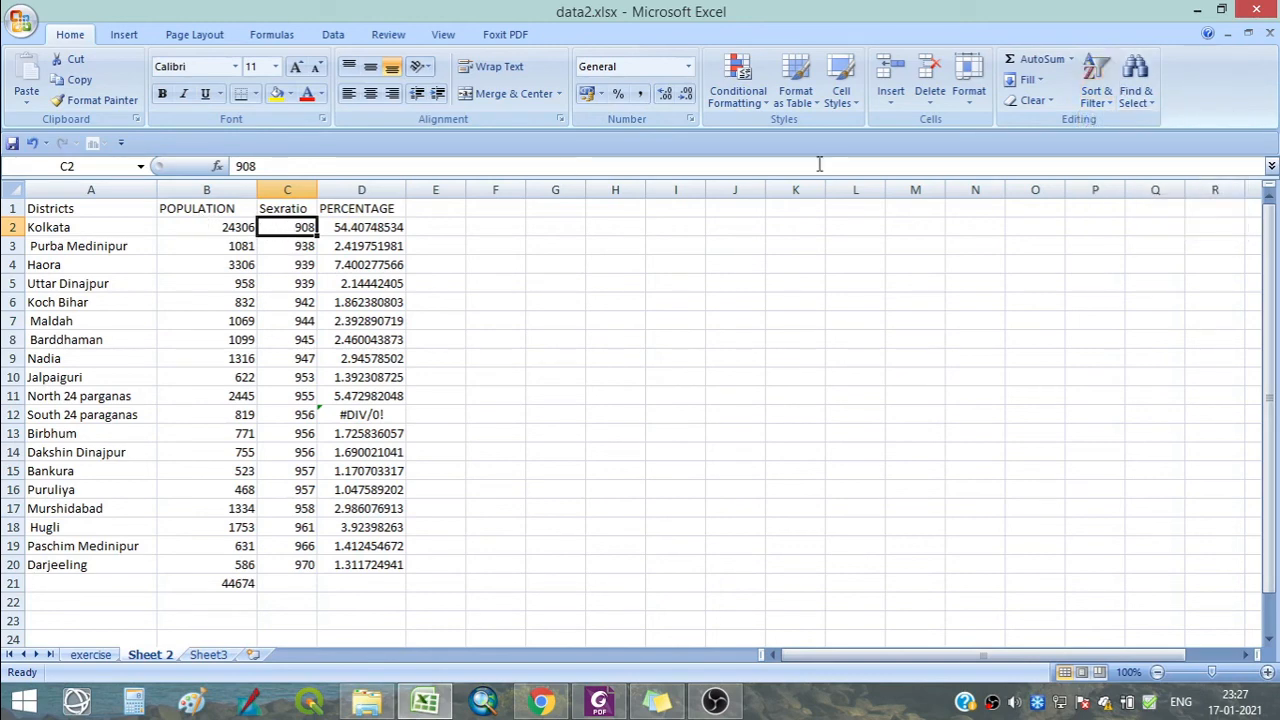
click(1092, 104)
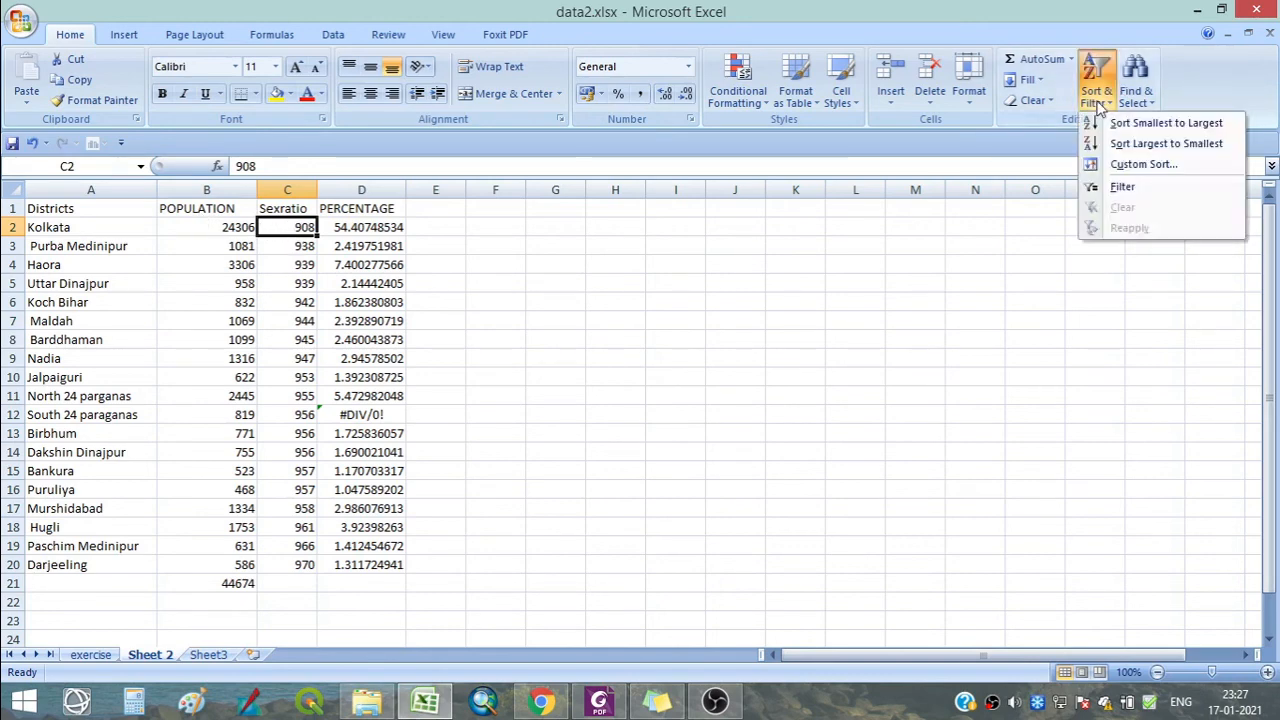
click(1131, 147)
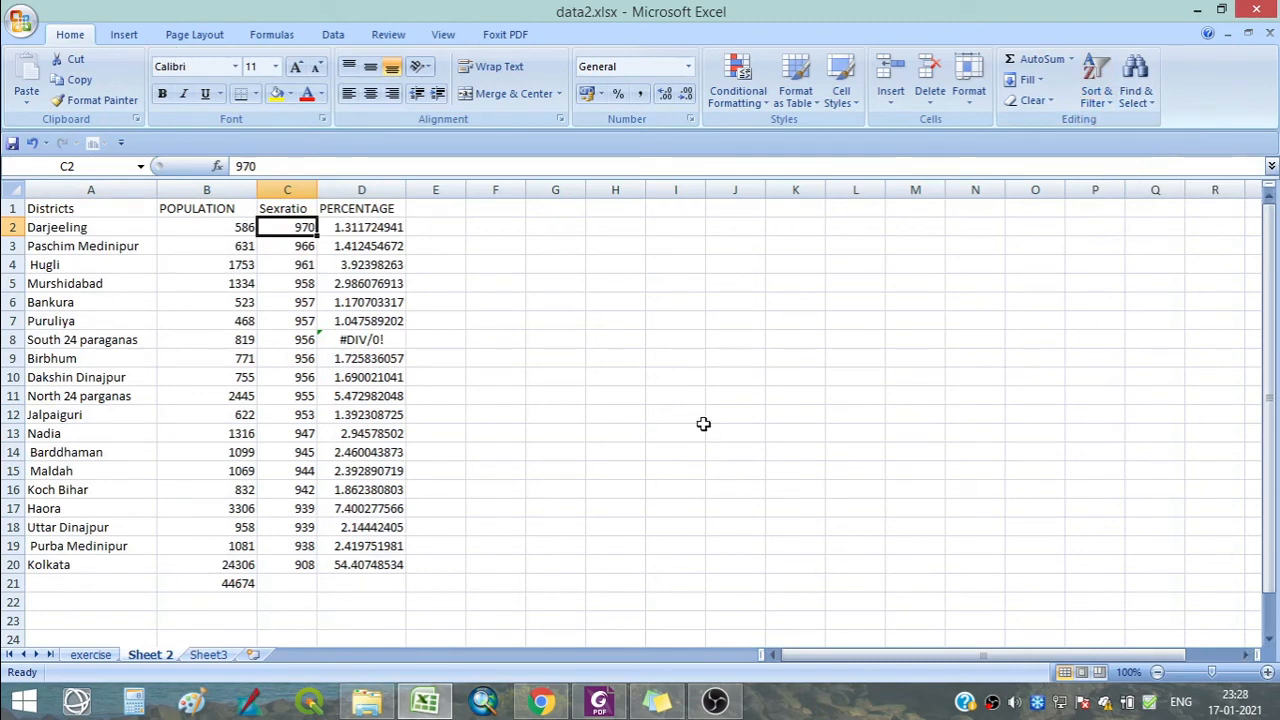
Sort only the Sexratio column from smallest to largest, continuing with the current selection instead of expanding it.
click(288, 189)
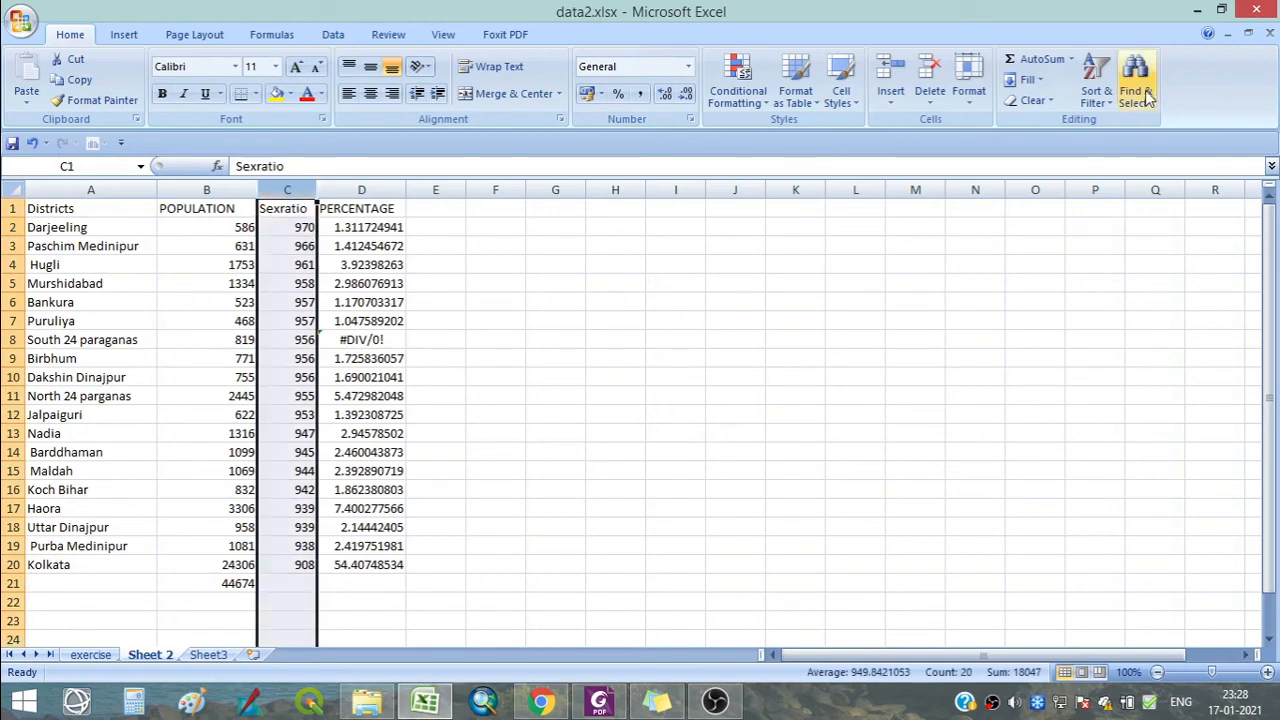
click(1096, 78)
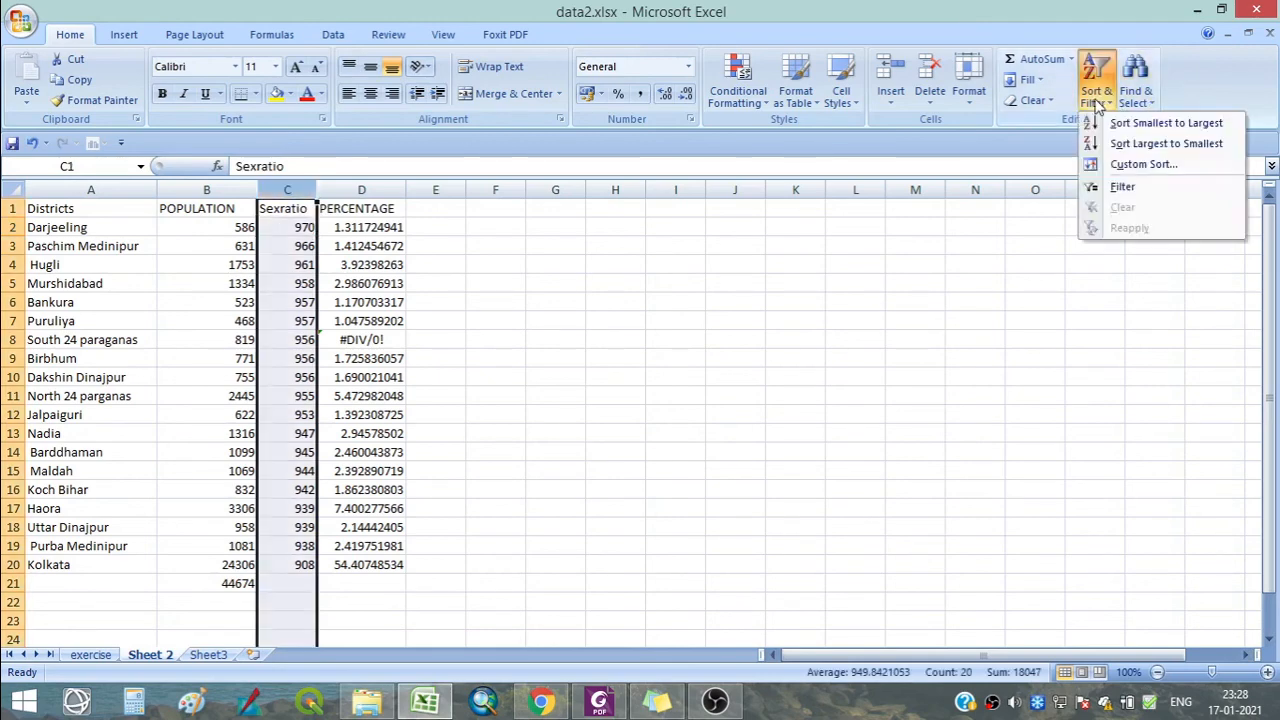
click(1160, 123)
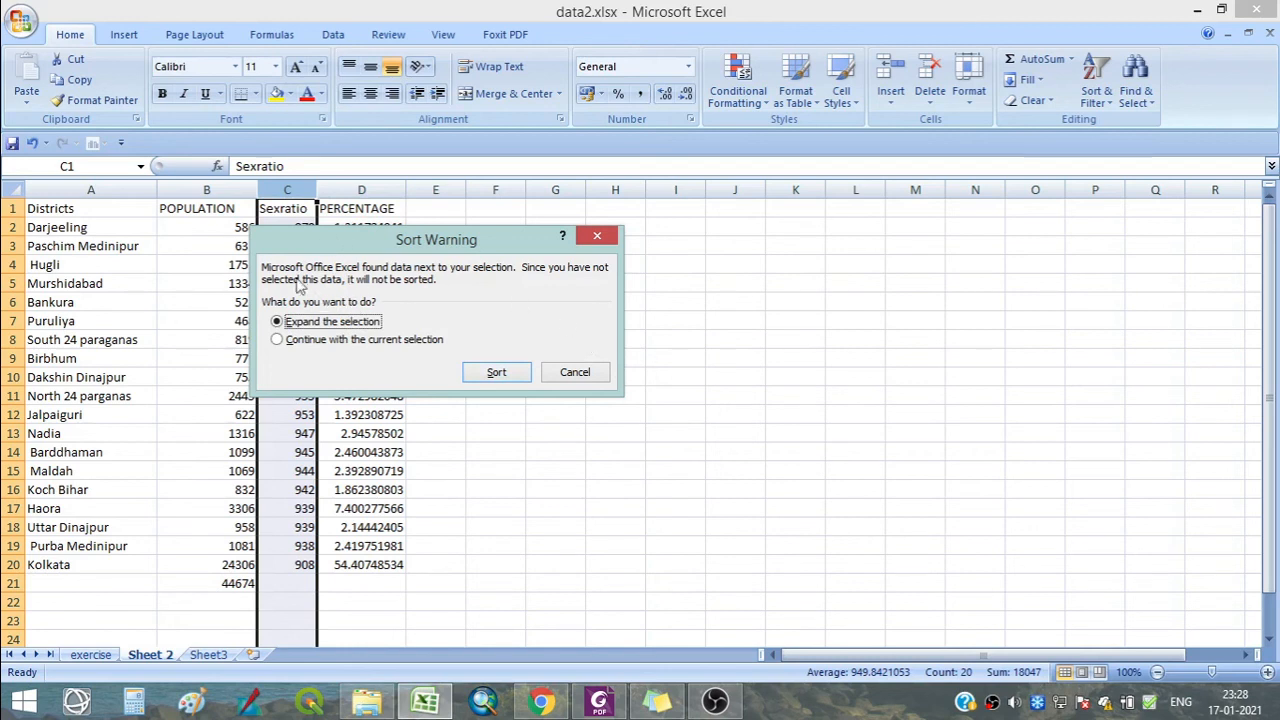
drag(390, 250, 606, 249)
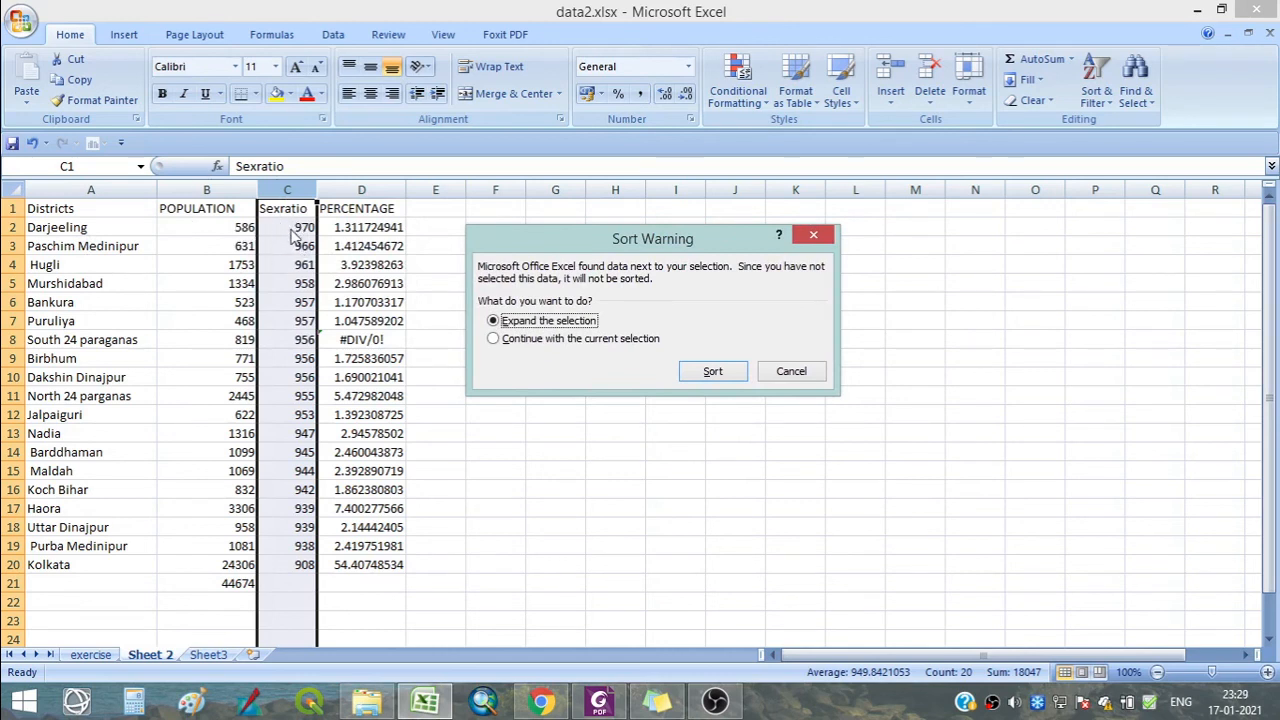
click(553, 340)
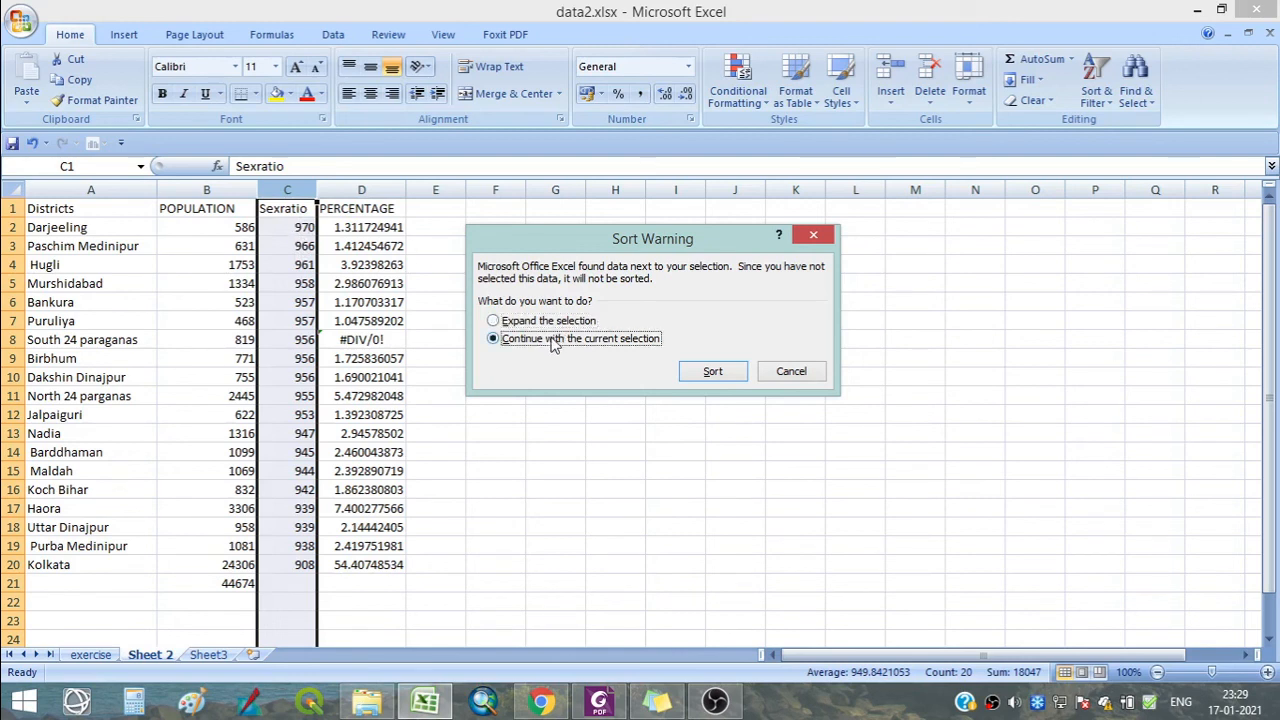
click(712, 373)
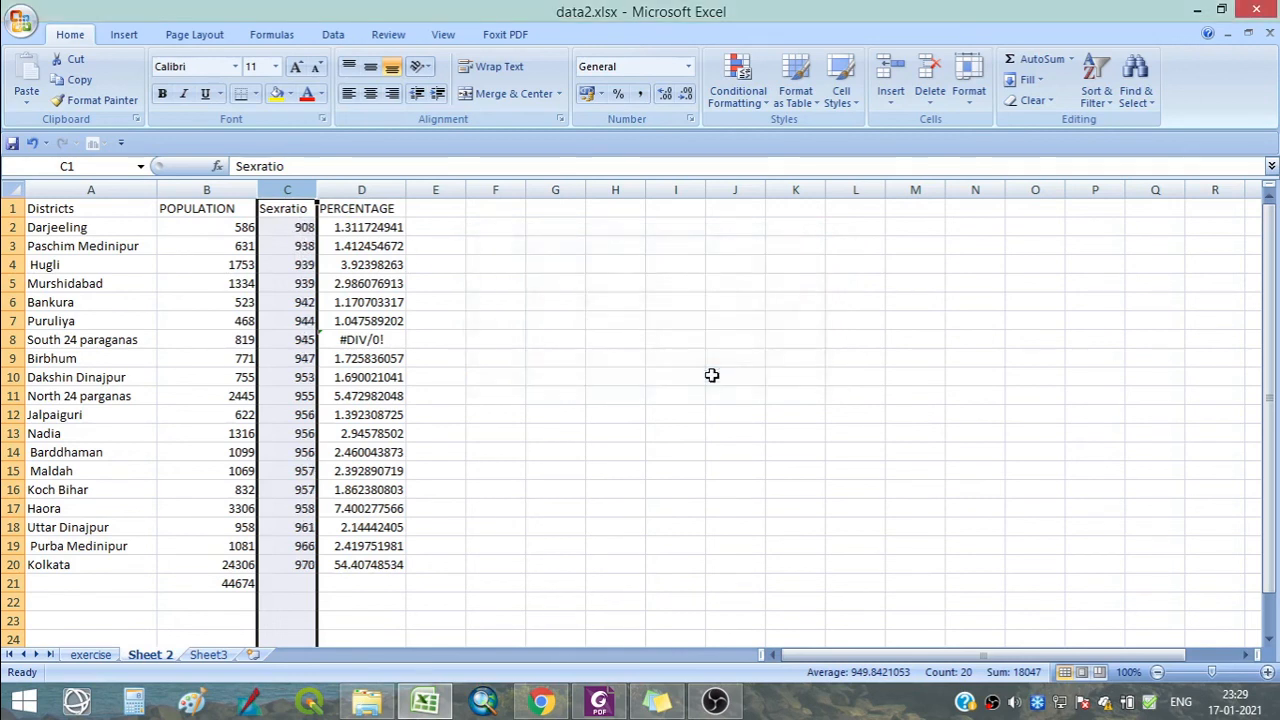
Check the population in B2, the Sexratio in C20 and Darjeeling's row, and undo the column-only sort.
click(240, 228)
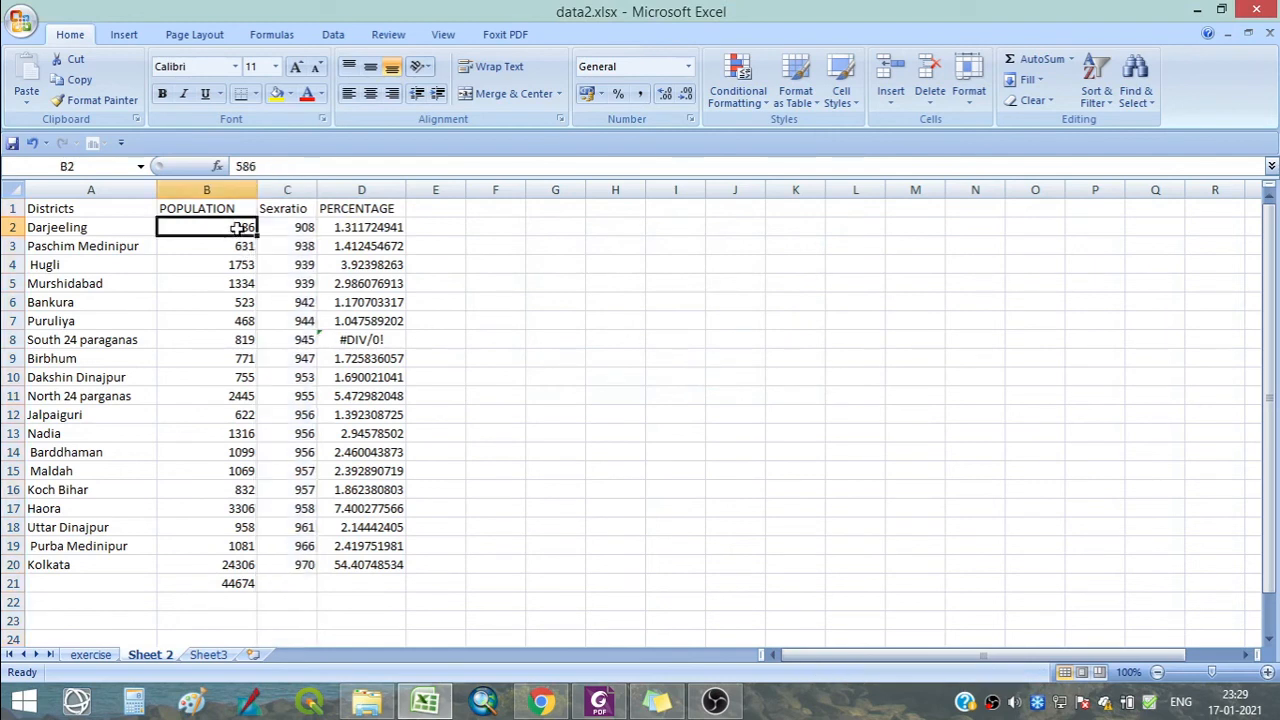
click(286, 568)
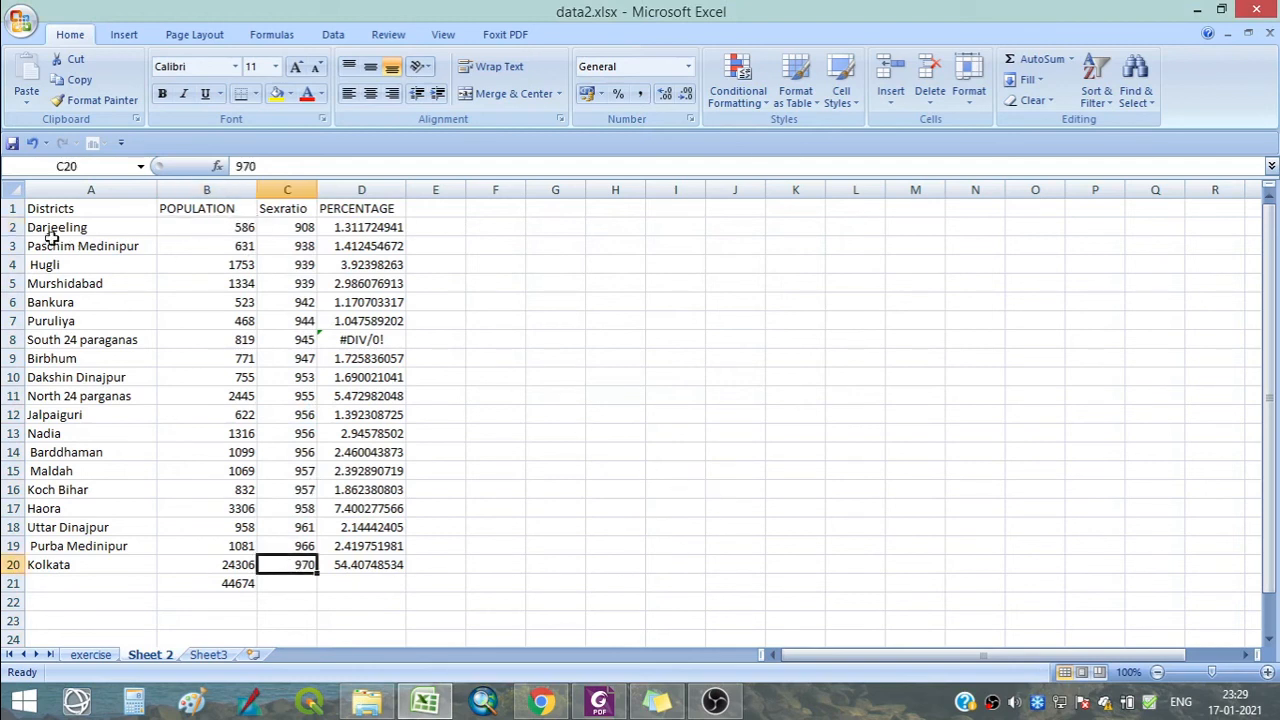
click(12, 227)
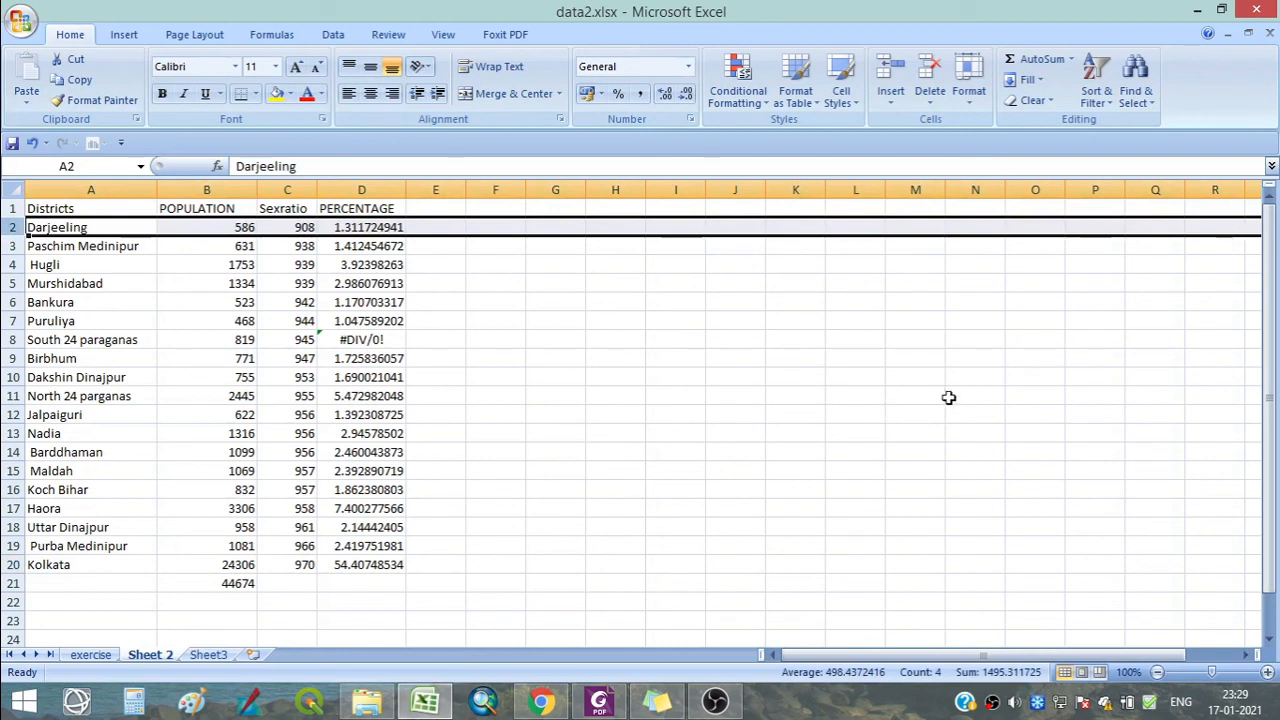
click(33, 145)
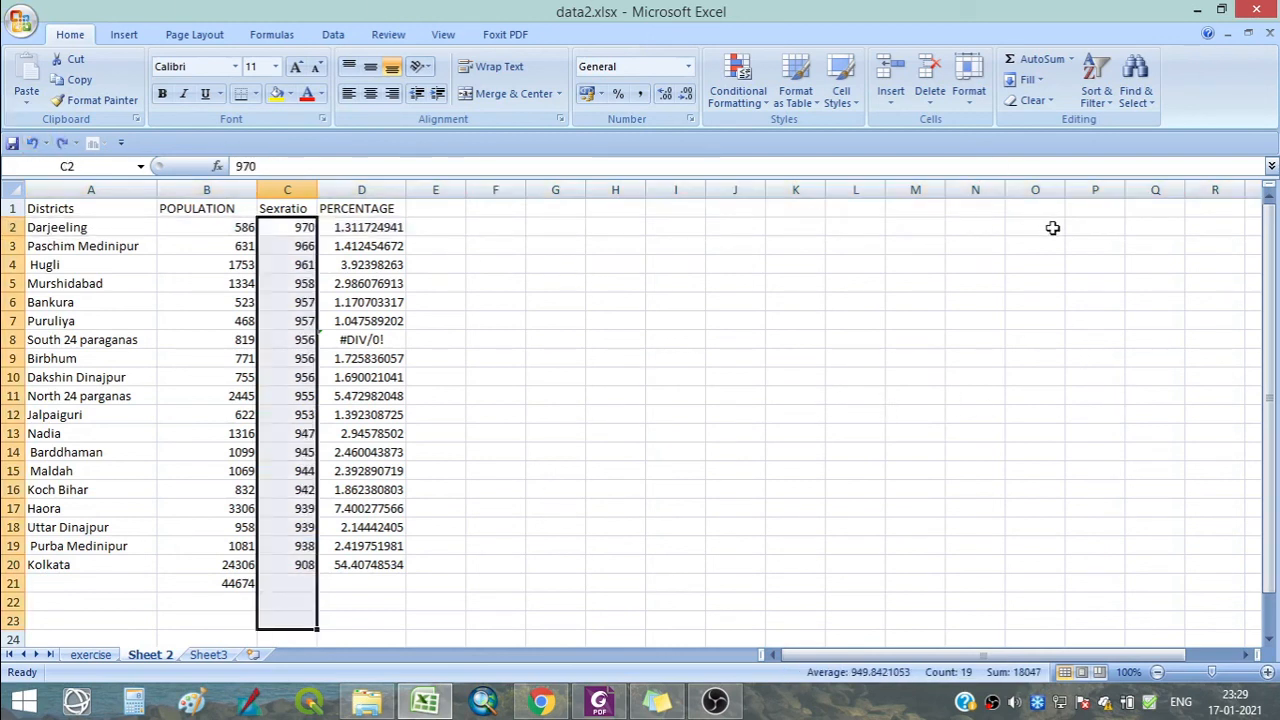
Sort the whole district table by Sexratio from smallest to largest, expanding the selection, and review Darjeeling's row.
click(287, 189)
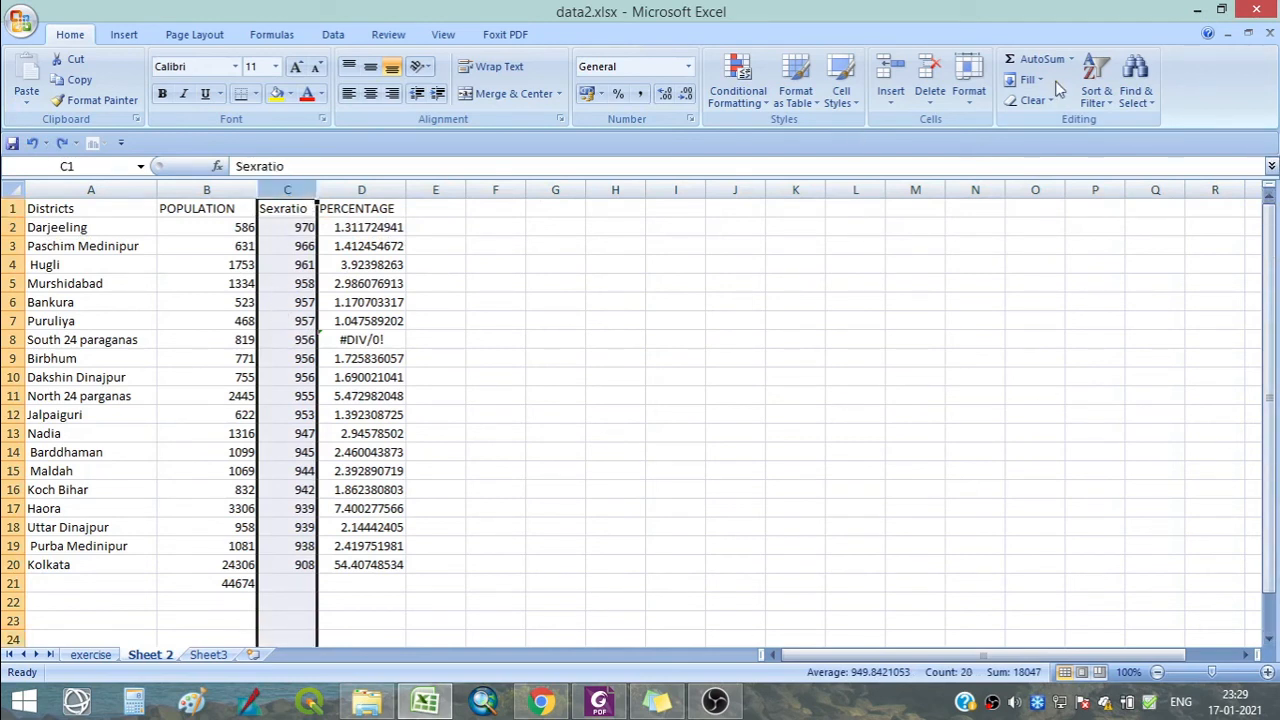
click(1104, 95)
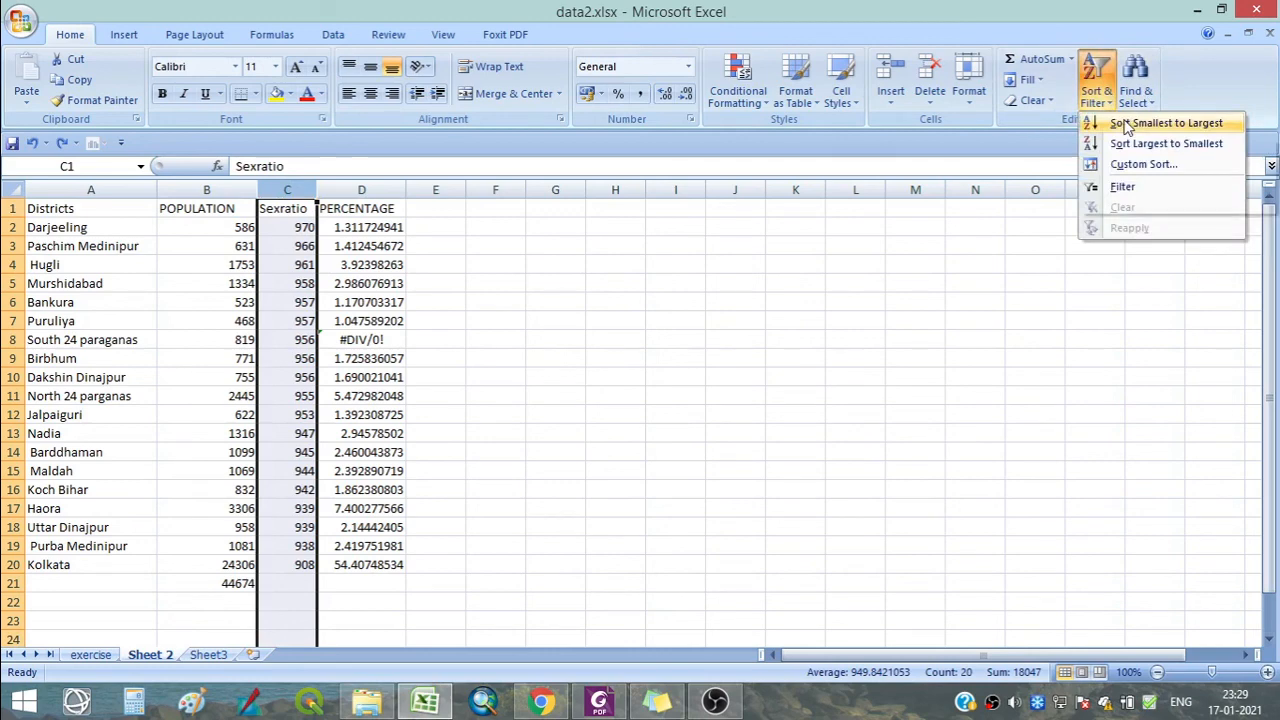
click(1112, 123)
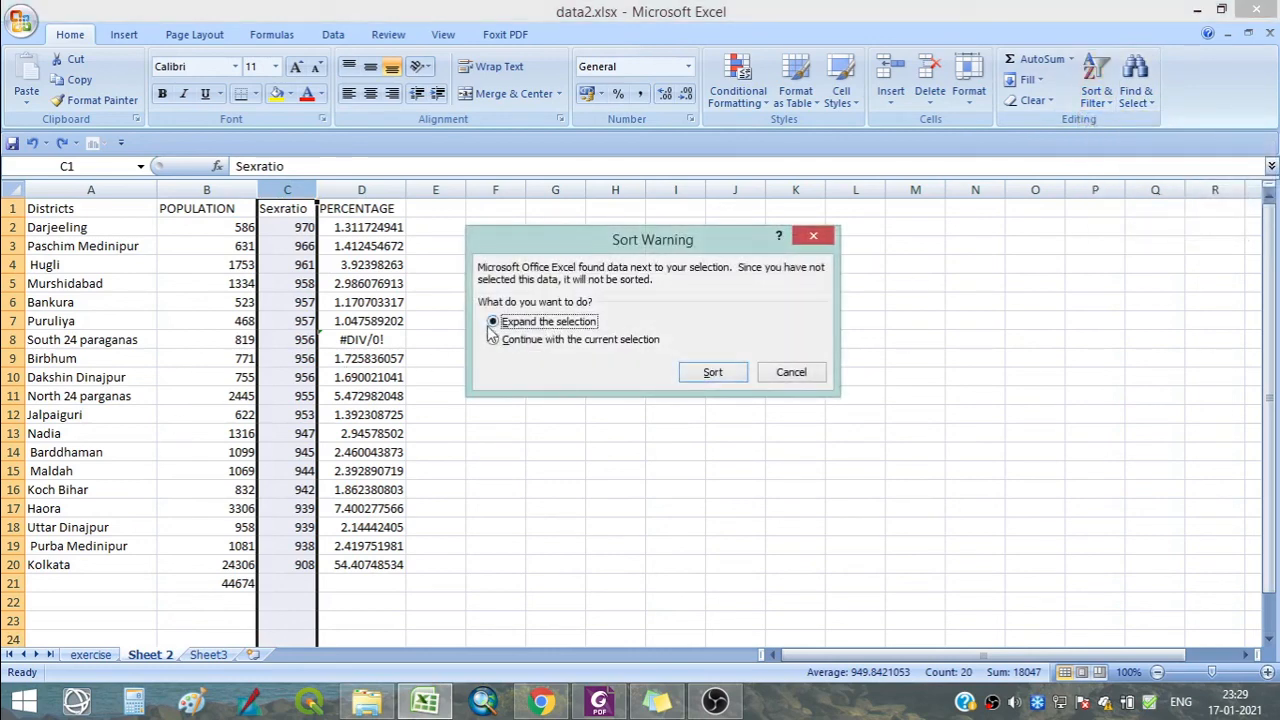
click(697, 374)
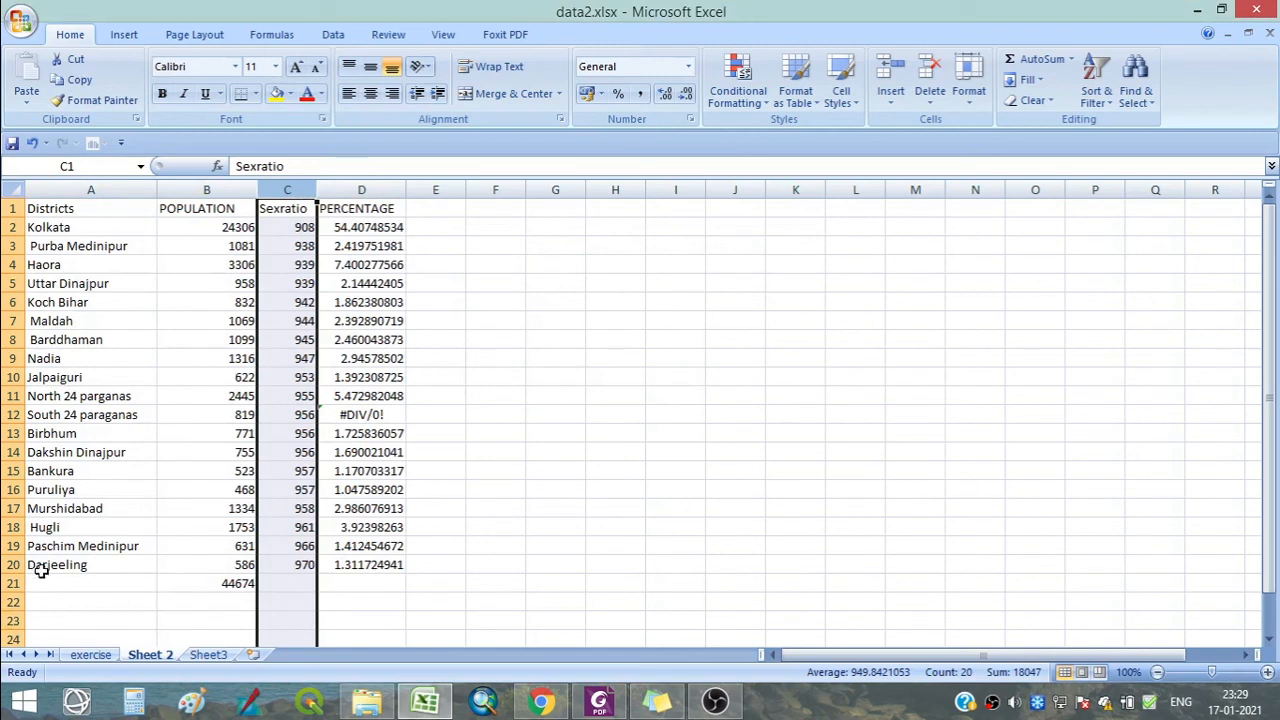
drag(40, 564, 312, 565)
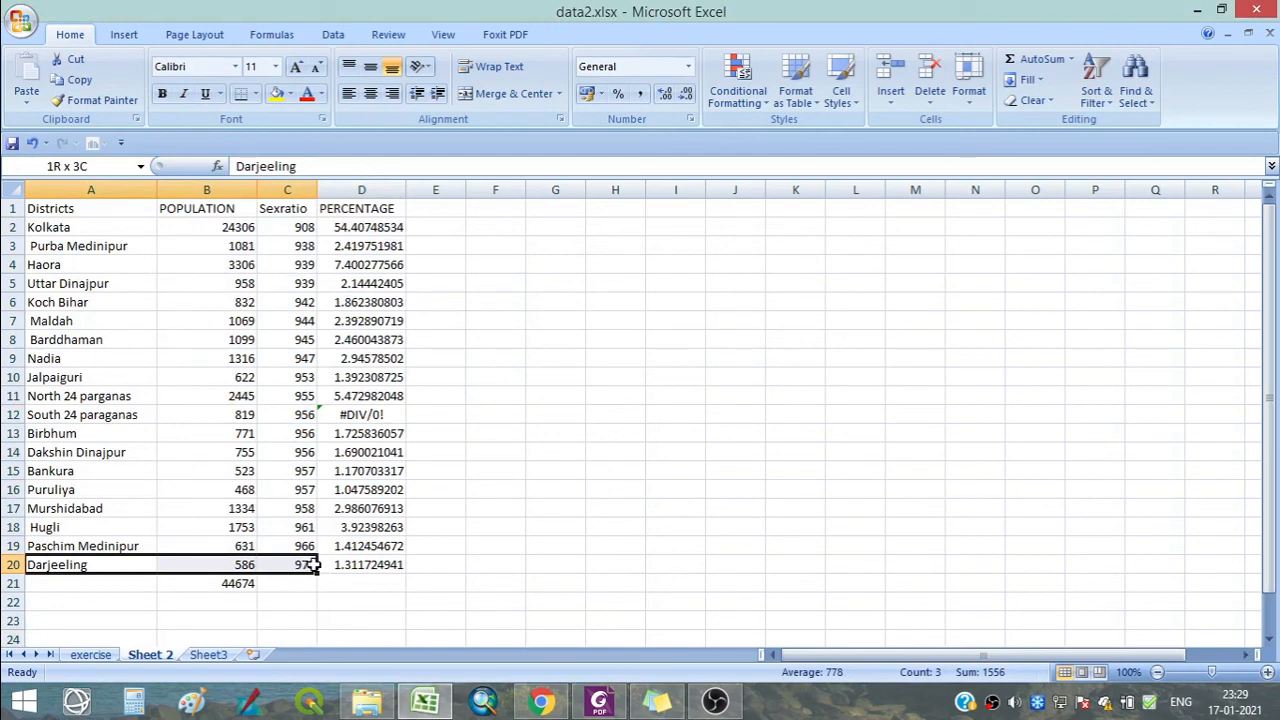
drag(312, 565, 345, 577)
click(357, 602)
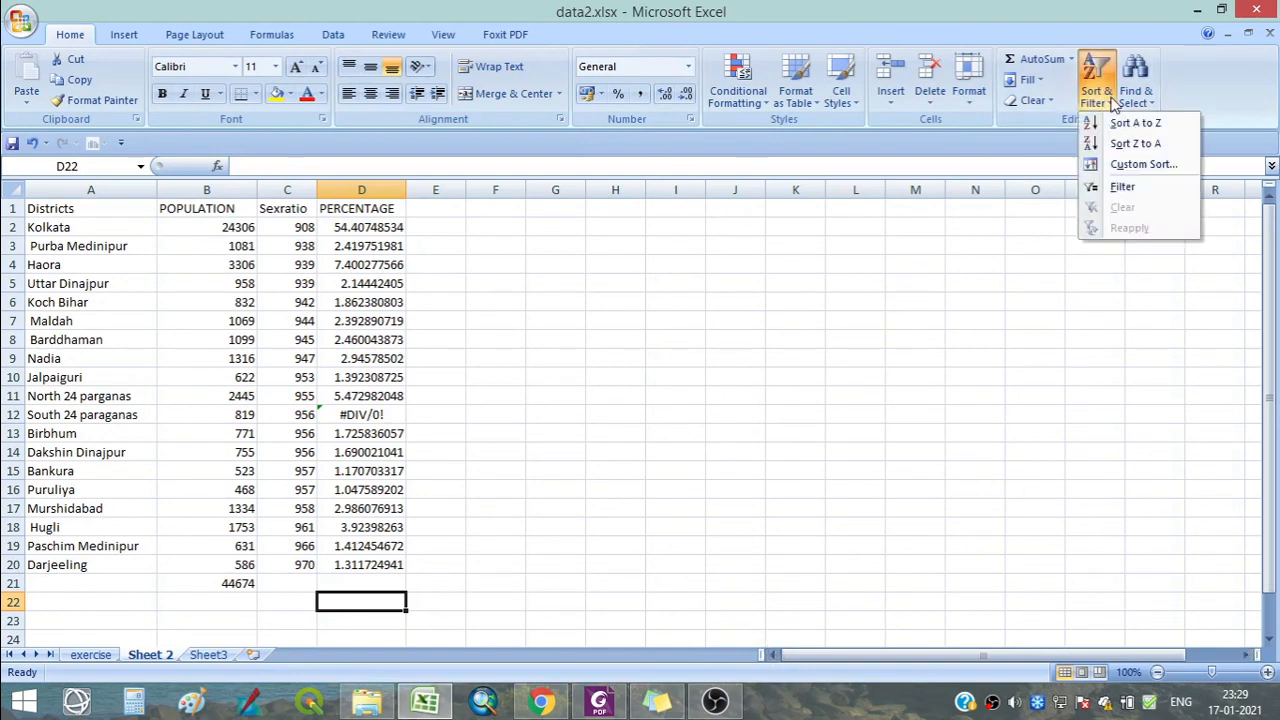
click(575, 344)
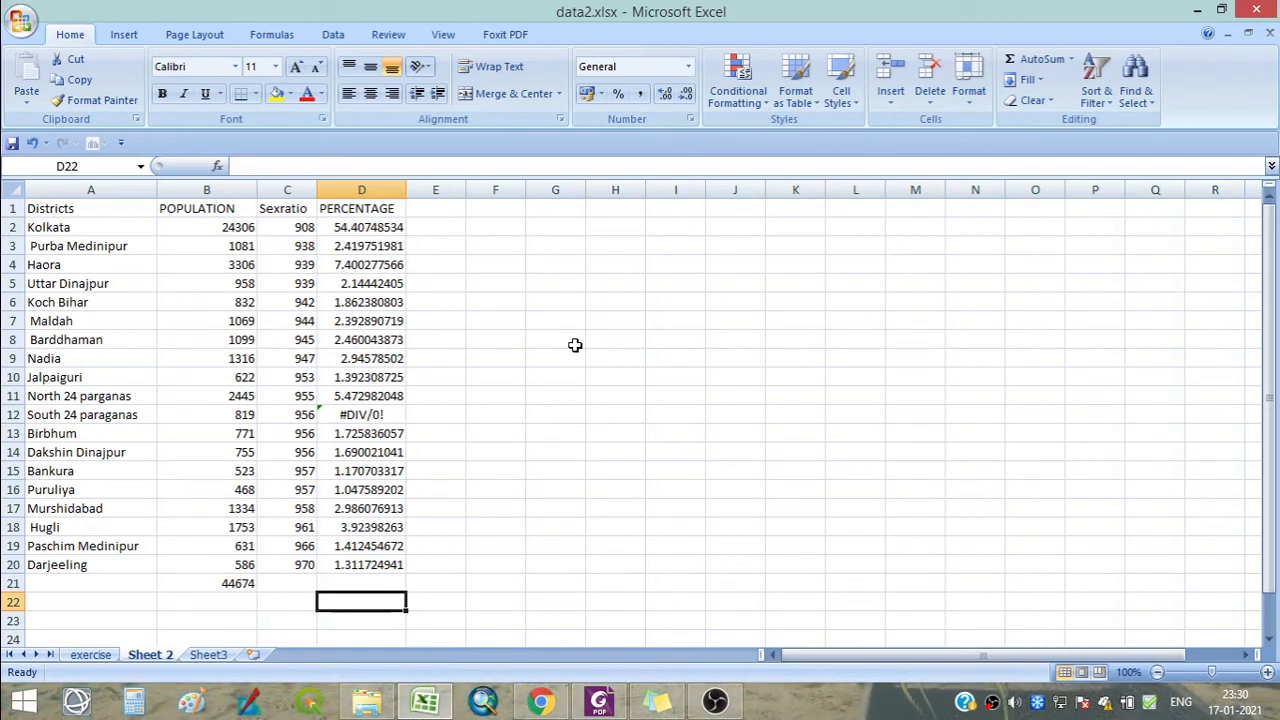
Turn on filtering for the Sexratio column only.
click(289, 190)
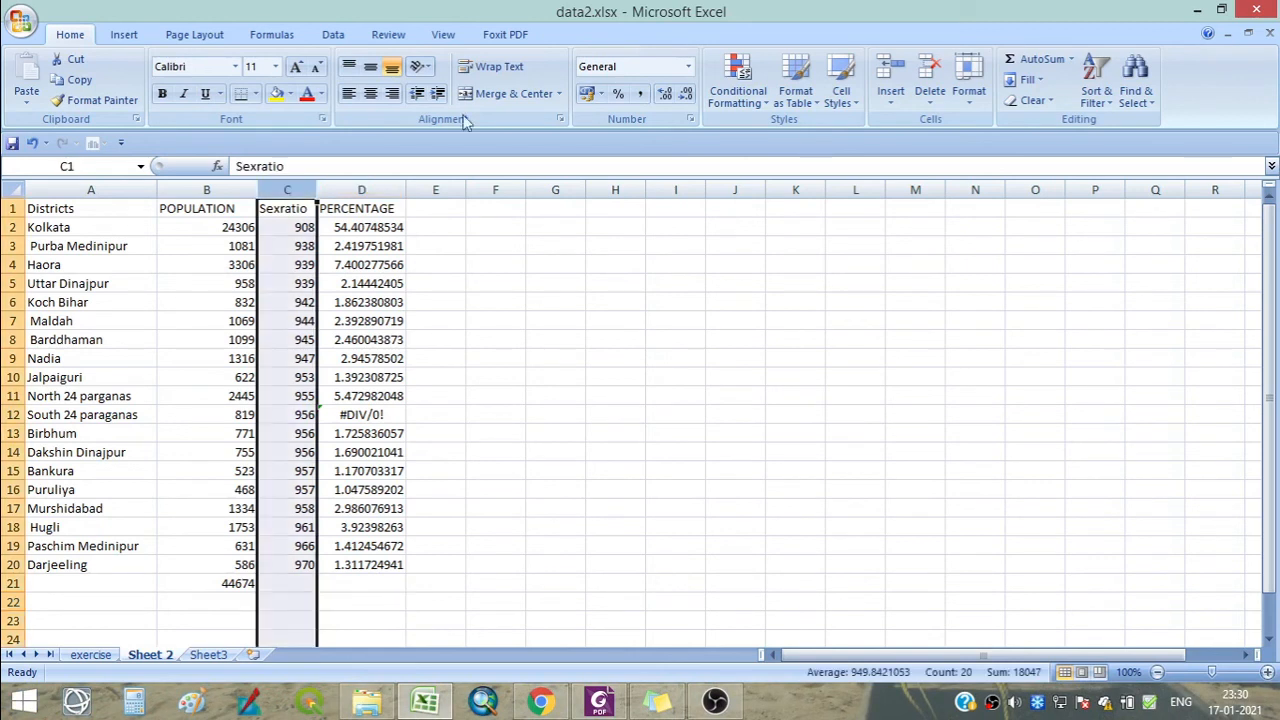
click(1095, 97)
click(1126, 189)
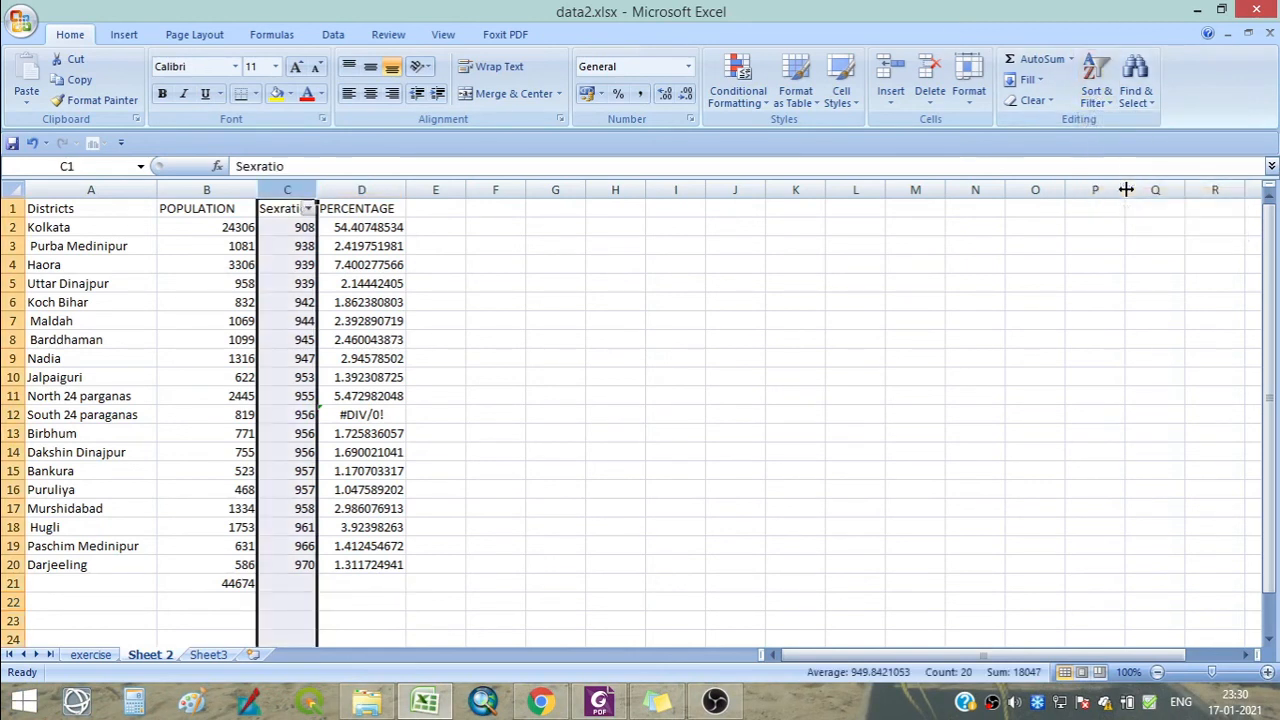
Filter the Sexratio column to show only the values 908, 938, 939, 942, 944, 945 and 947.
click(309, 209)
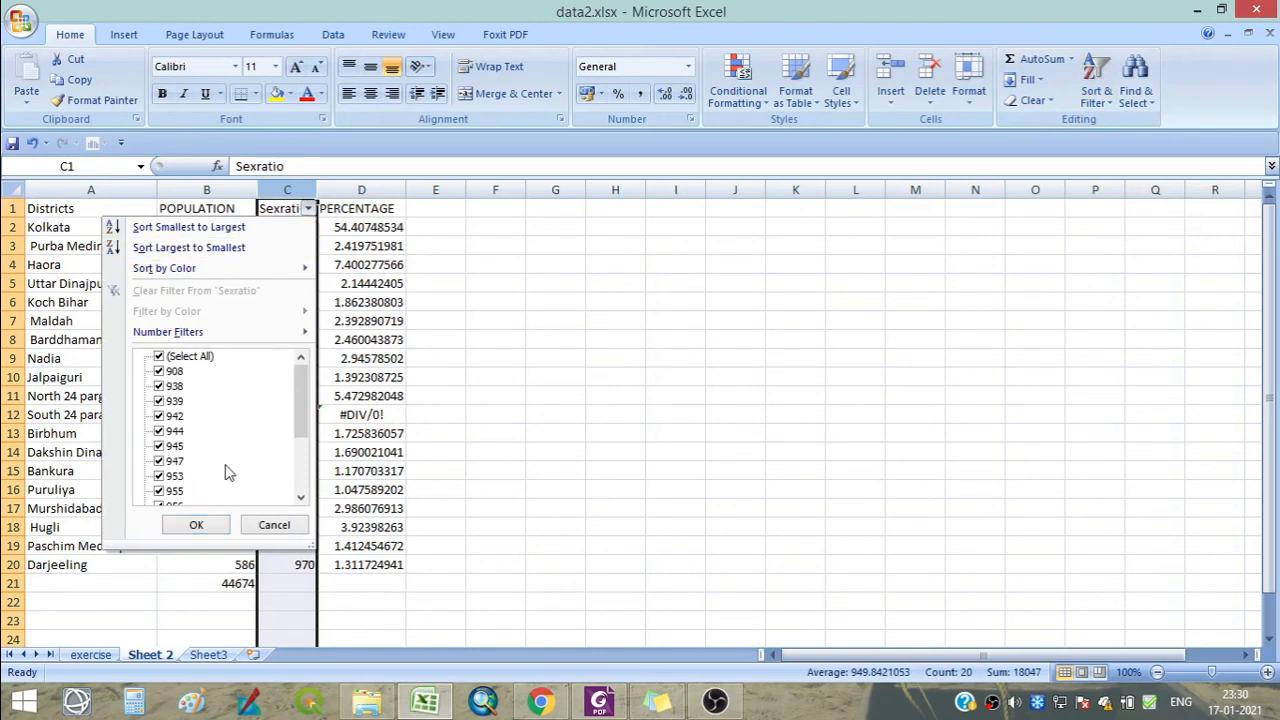
click(158, 357)
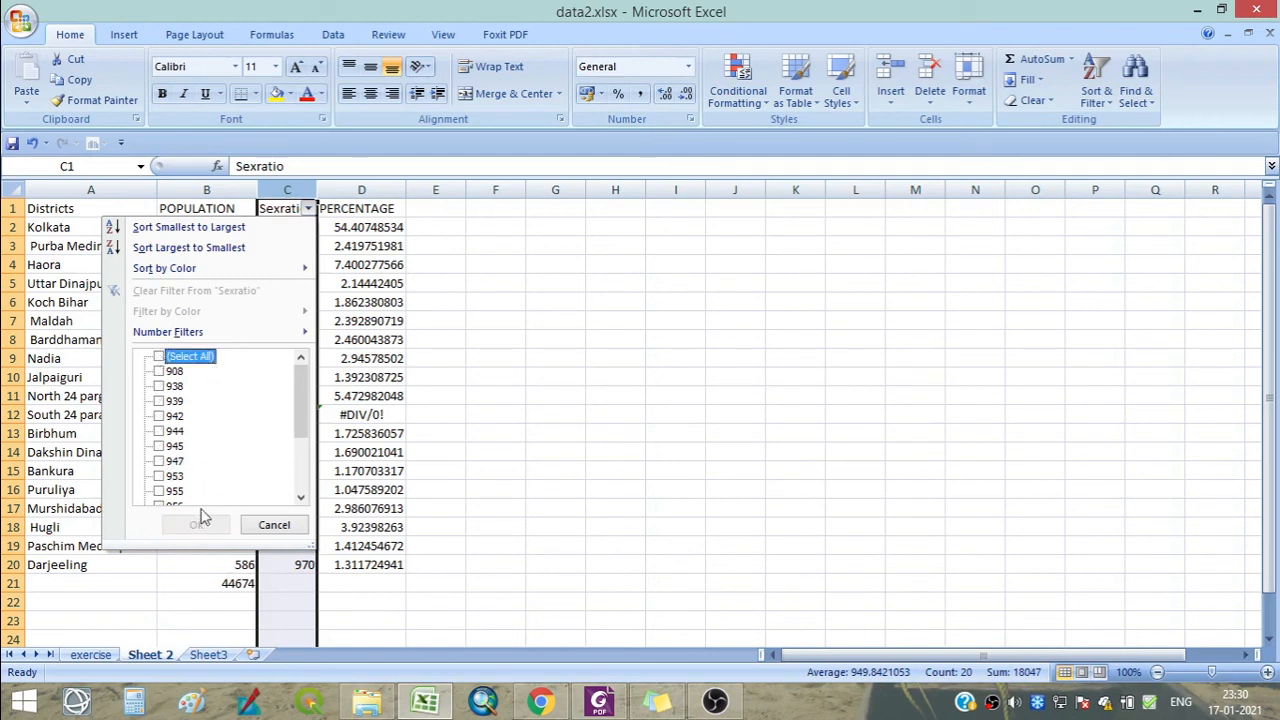
click(158, 461)
click(158, 446)
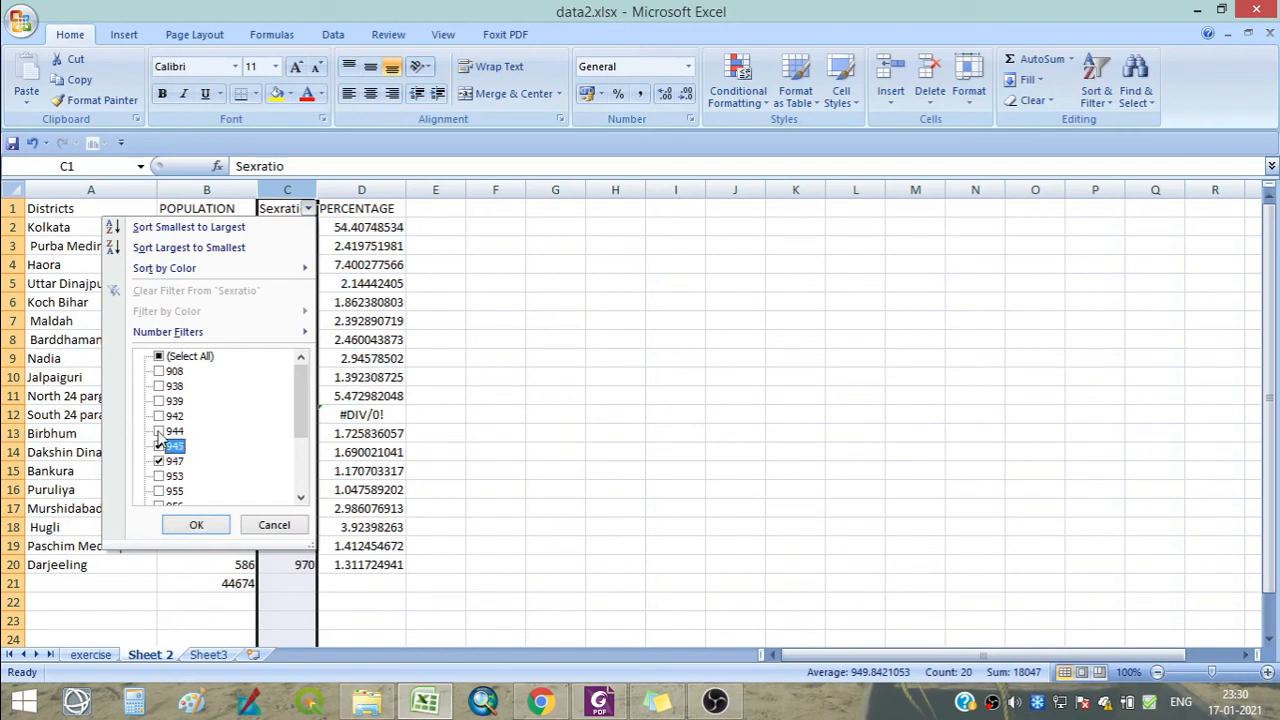
click(158, 431)
click(158, 416)
click(158, 401)
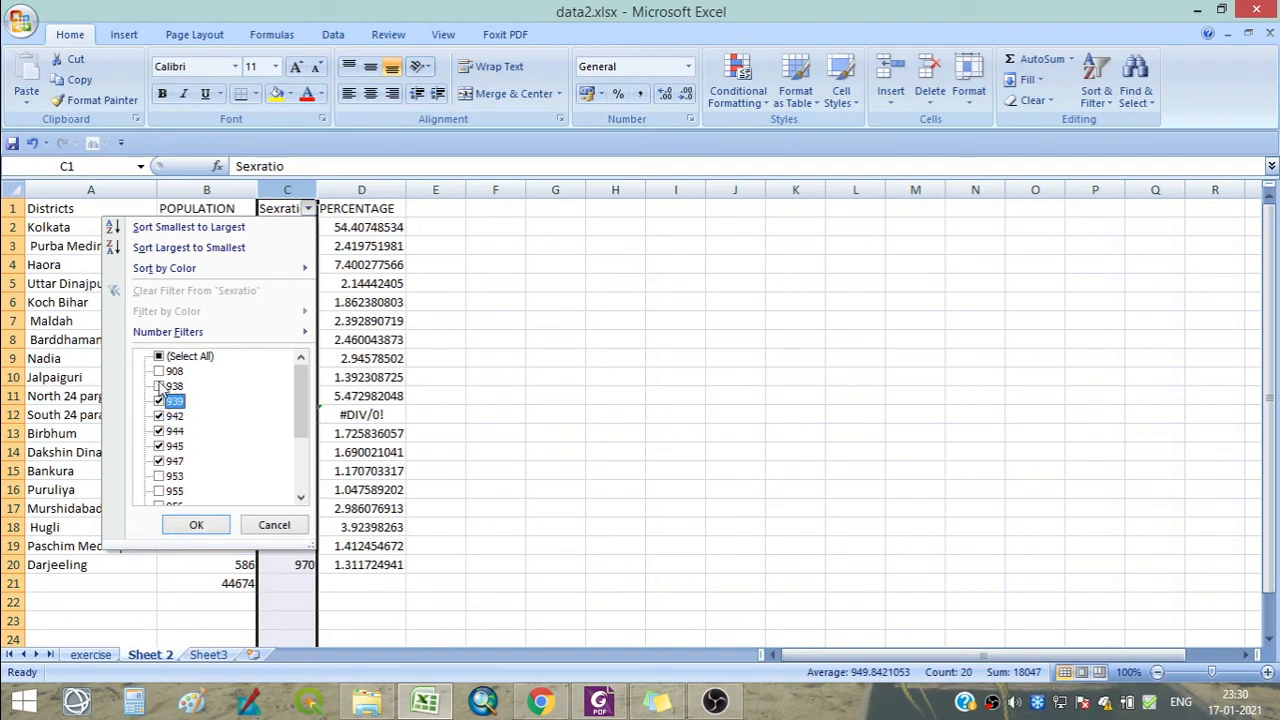
click(158, 386)
click(158, 371)
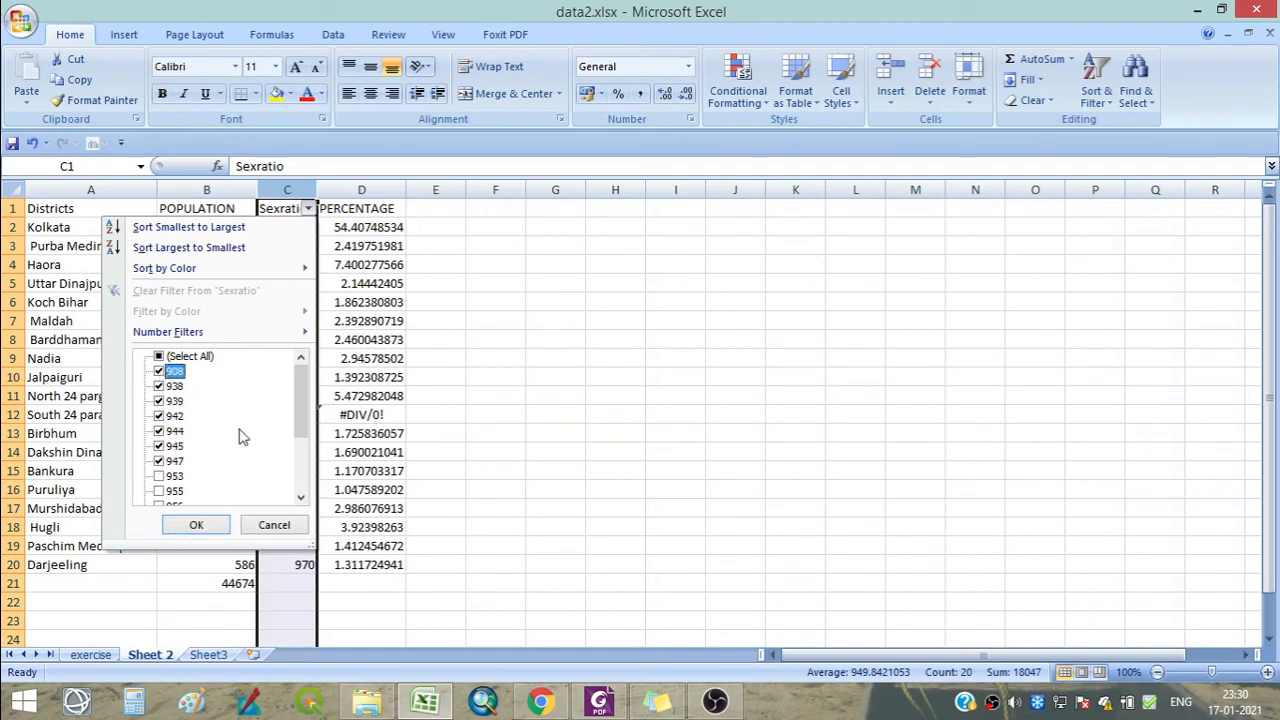
click(197, 527)
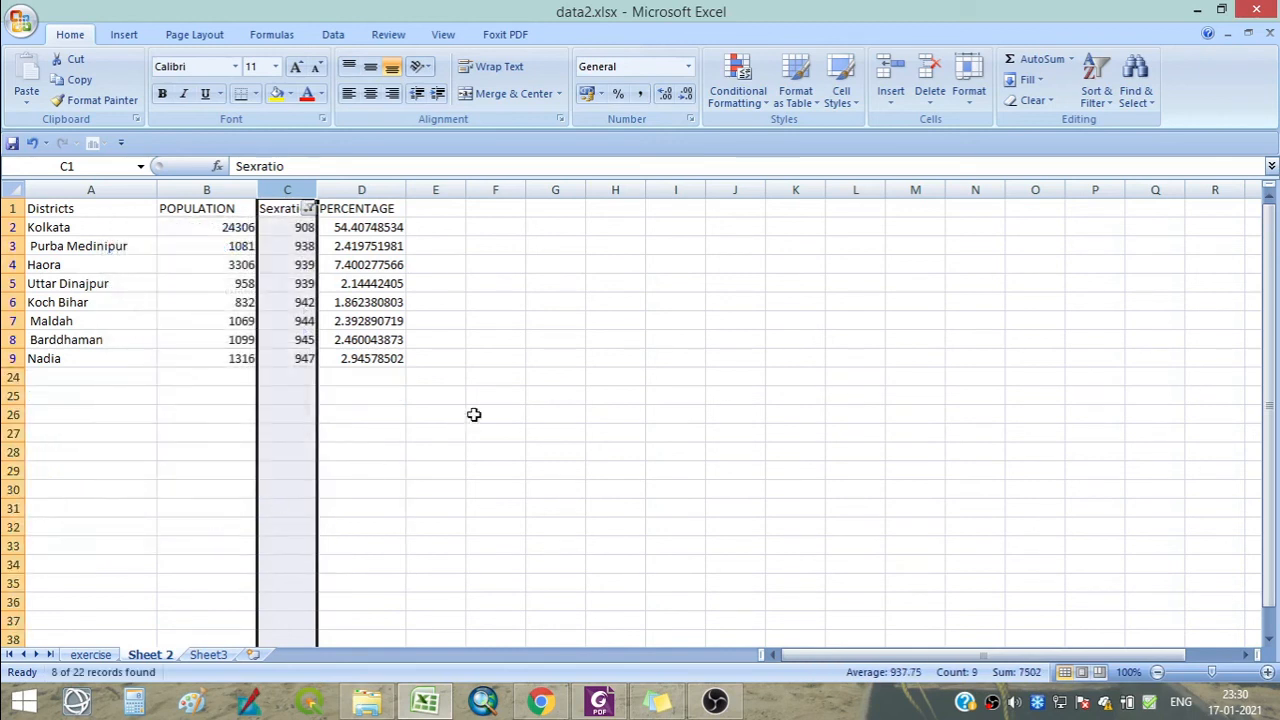
click(558, 432)
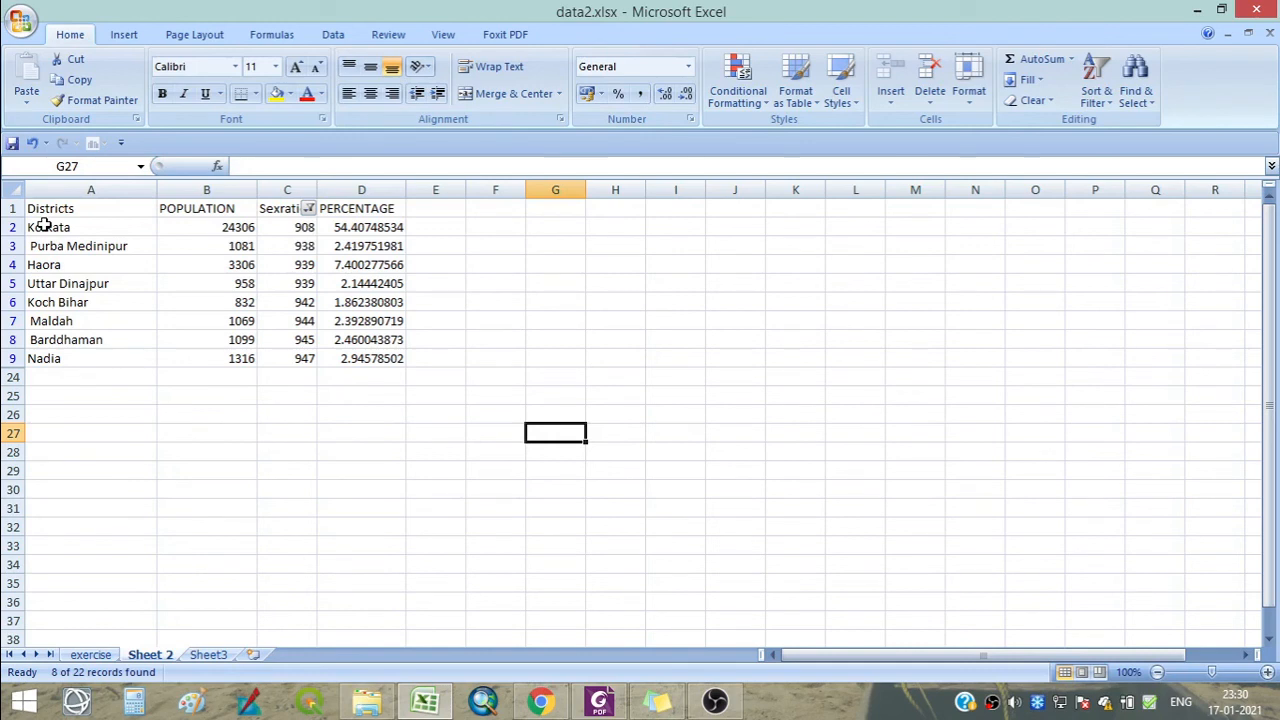
Select the filtered district rows A2:D9 for review and remove the Sexratio filter.
drag(45, 226, 359, 358)
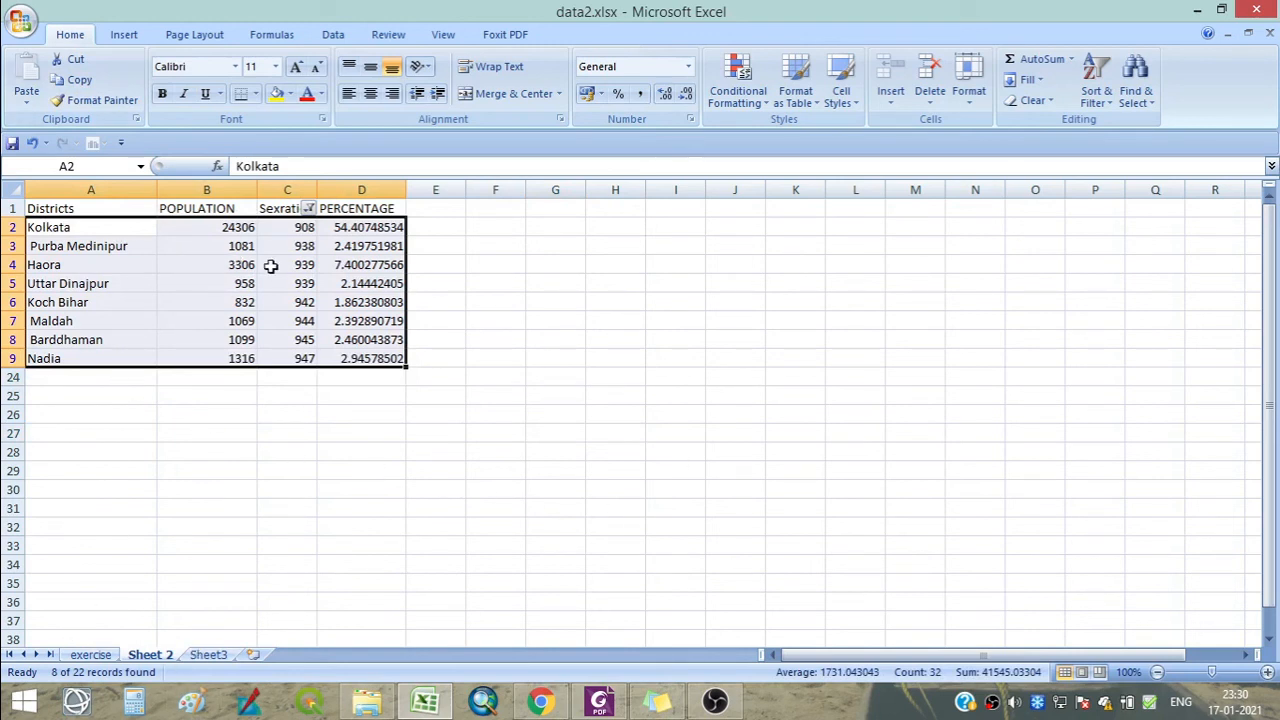
click(1097, 92)
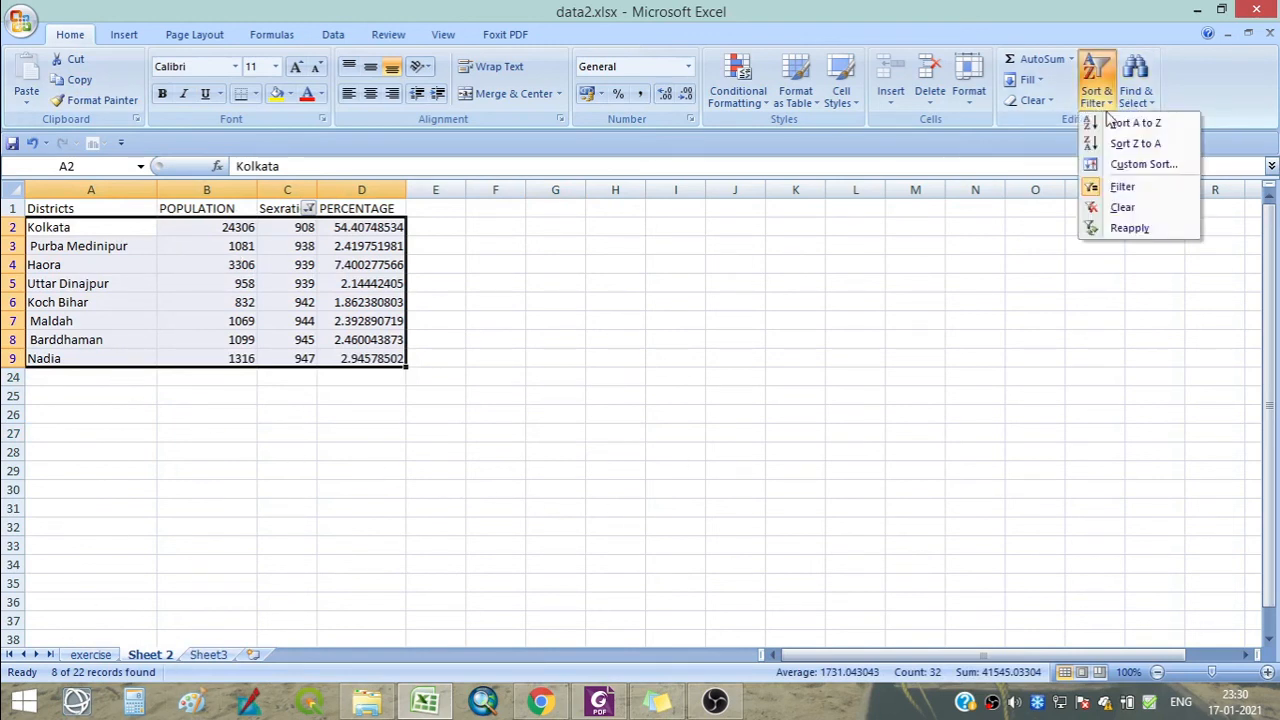
click(1126, 190)
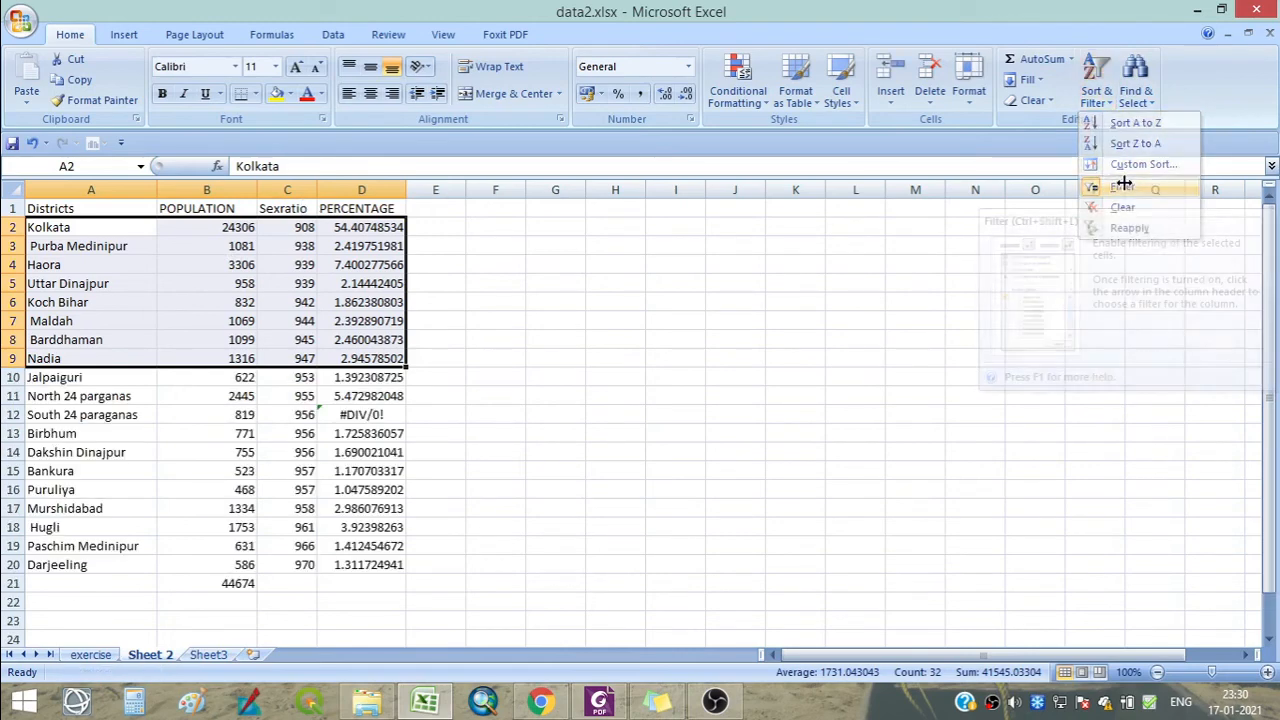
click(466, 376)
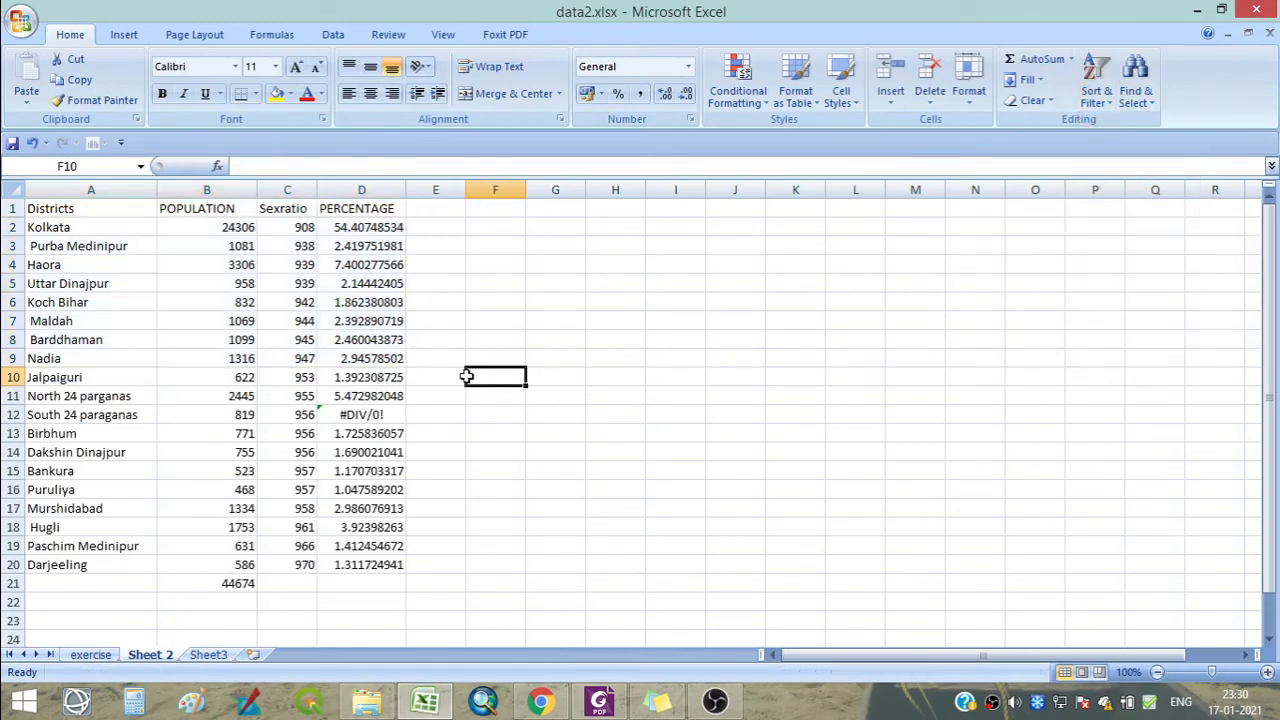
Turn on filtering for all the district table's headers, starting from the PERCENTAGE header in D1, and turn it off again.
click(296, 208)
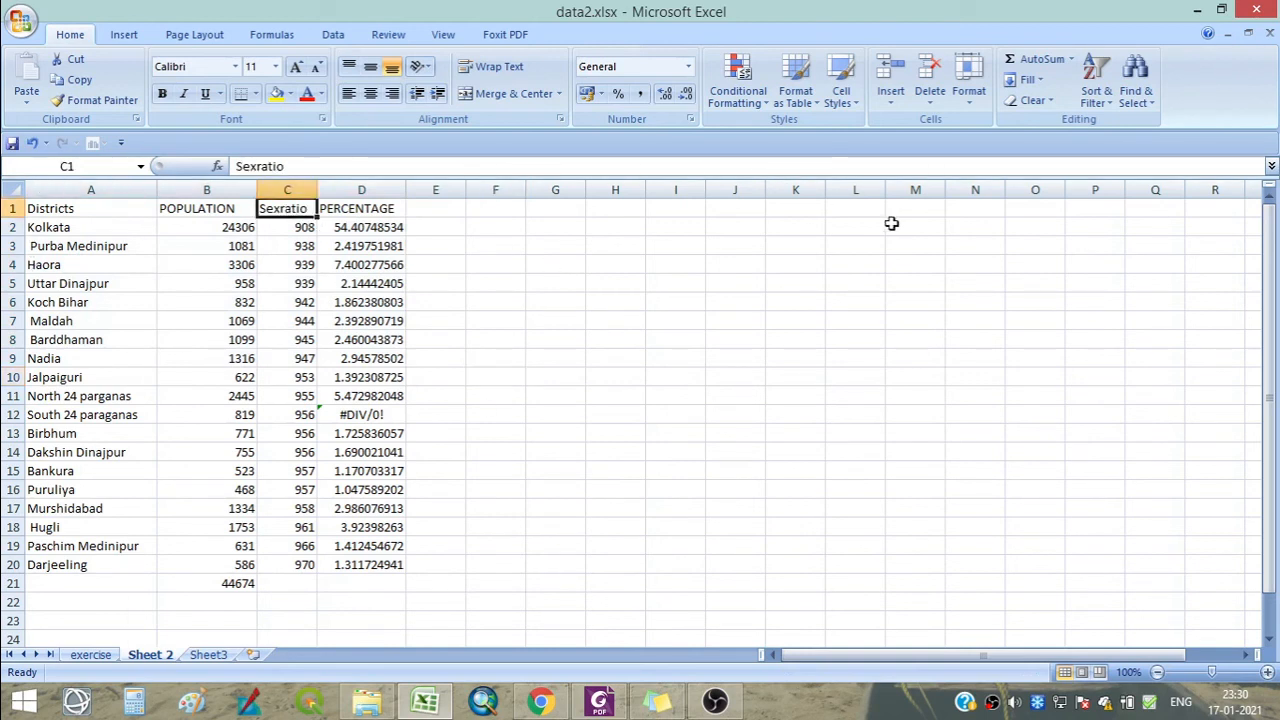
click(1096, 82)
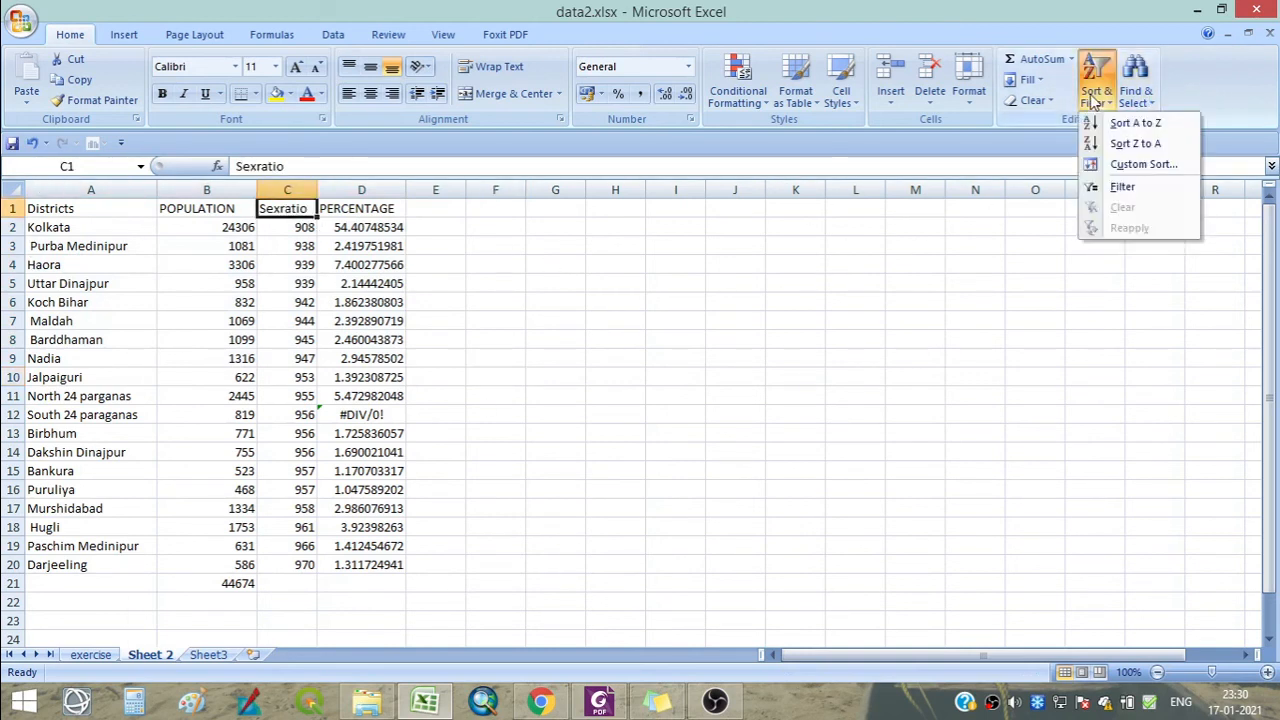
click(287, 189)
click(287, 189)
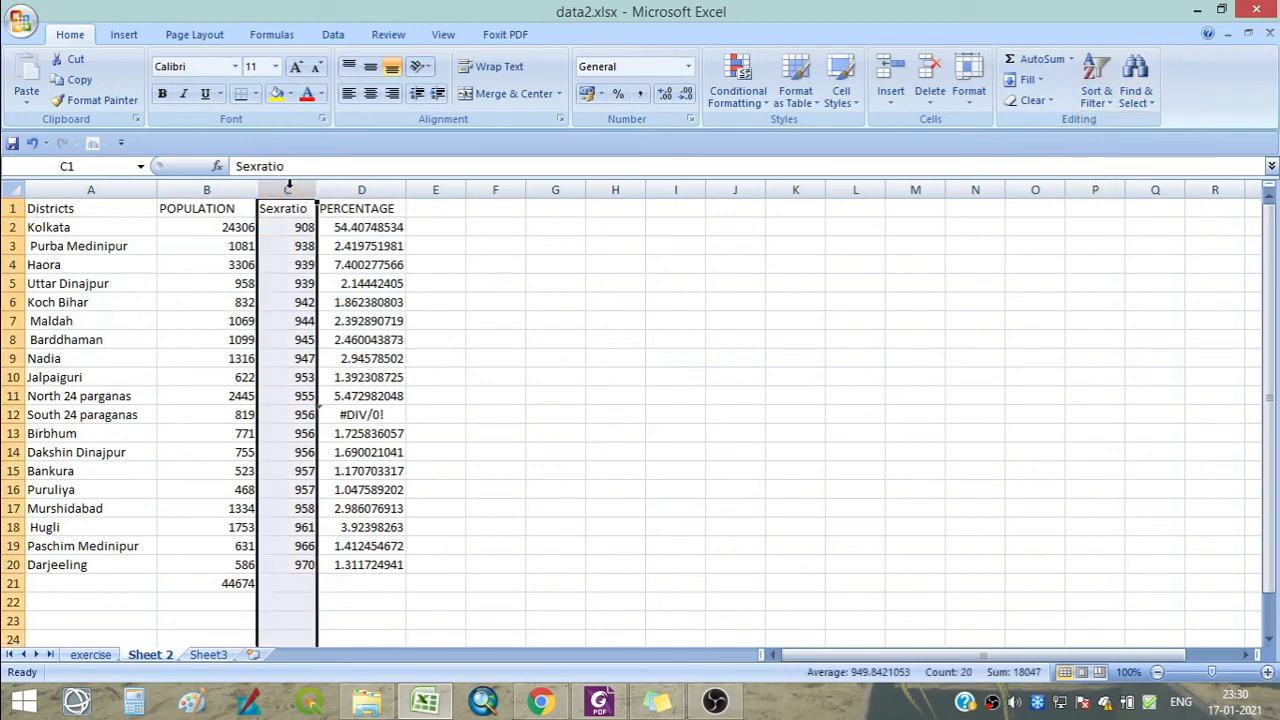
click(291, 207)
click(196, 208)
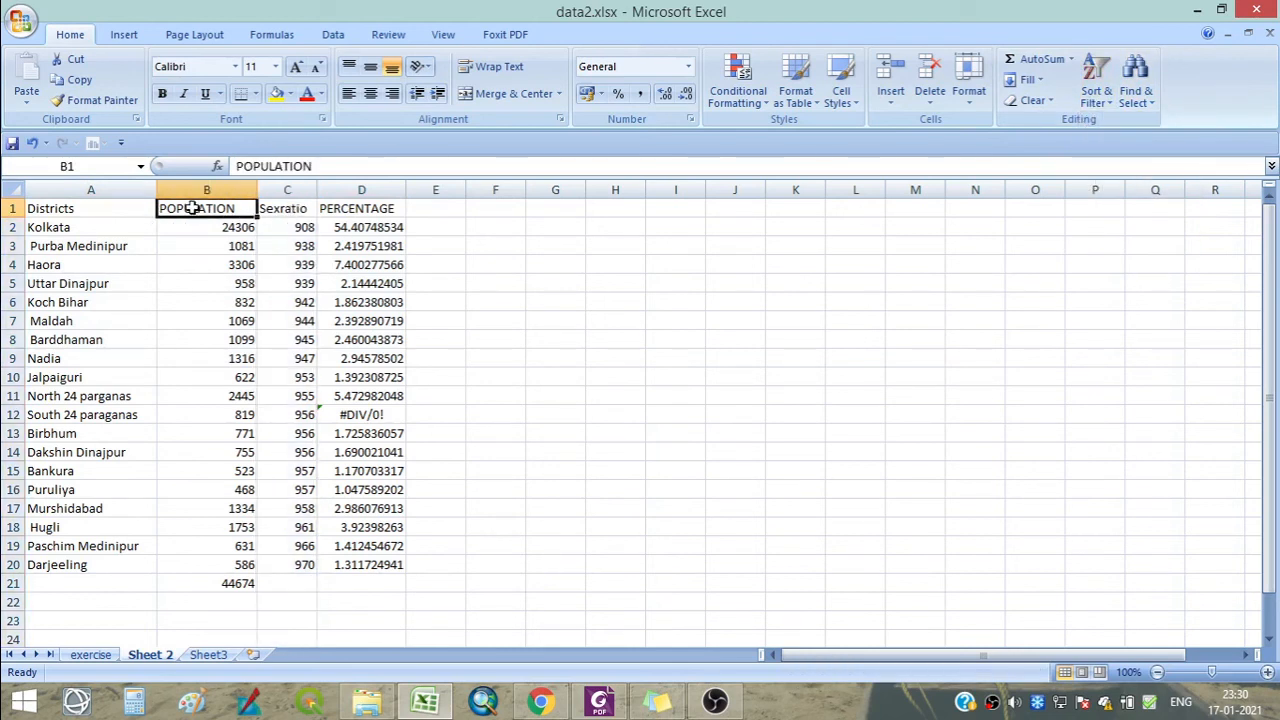
click(376, 209)
click(1096, 84)
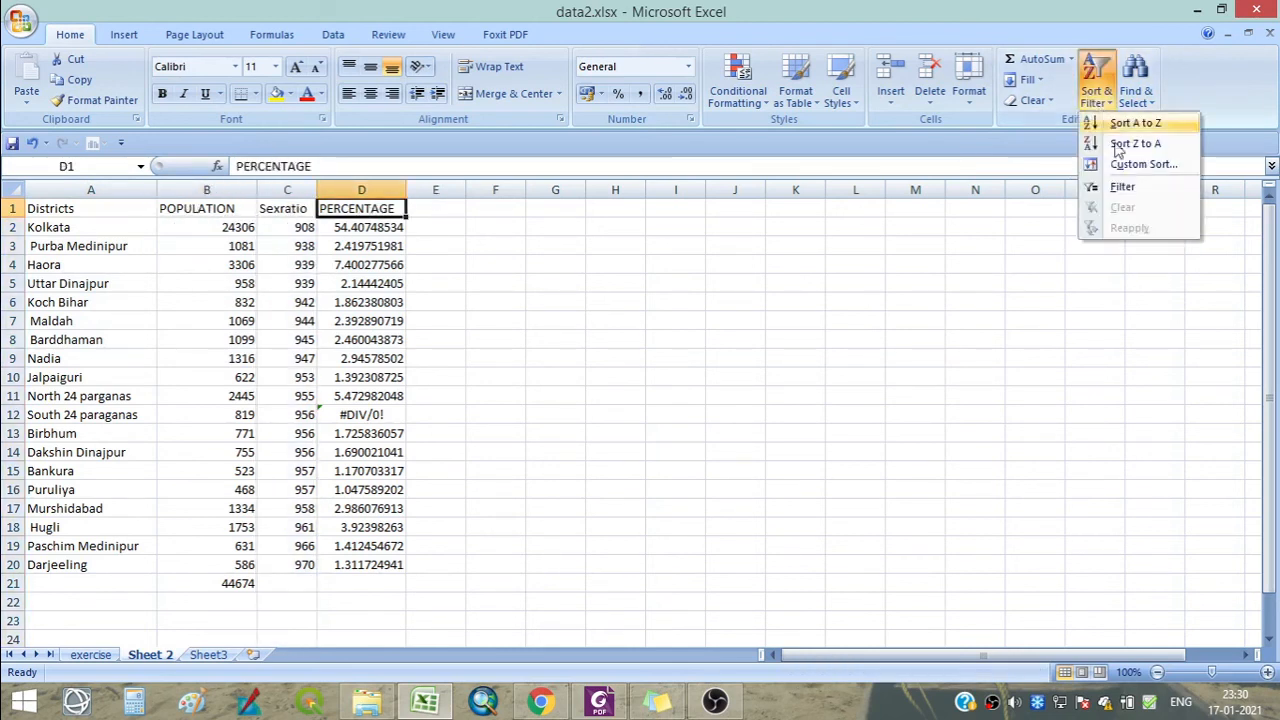
click(1122, 188)
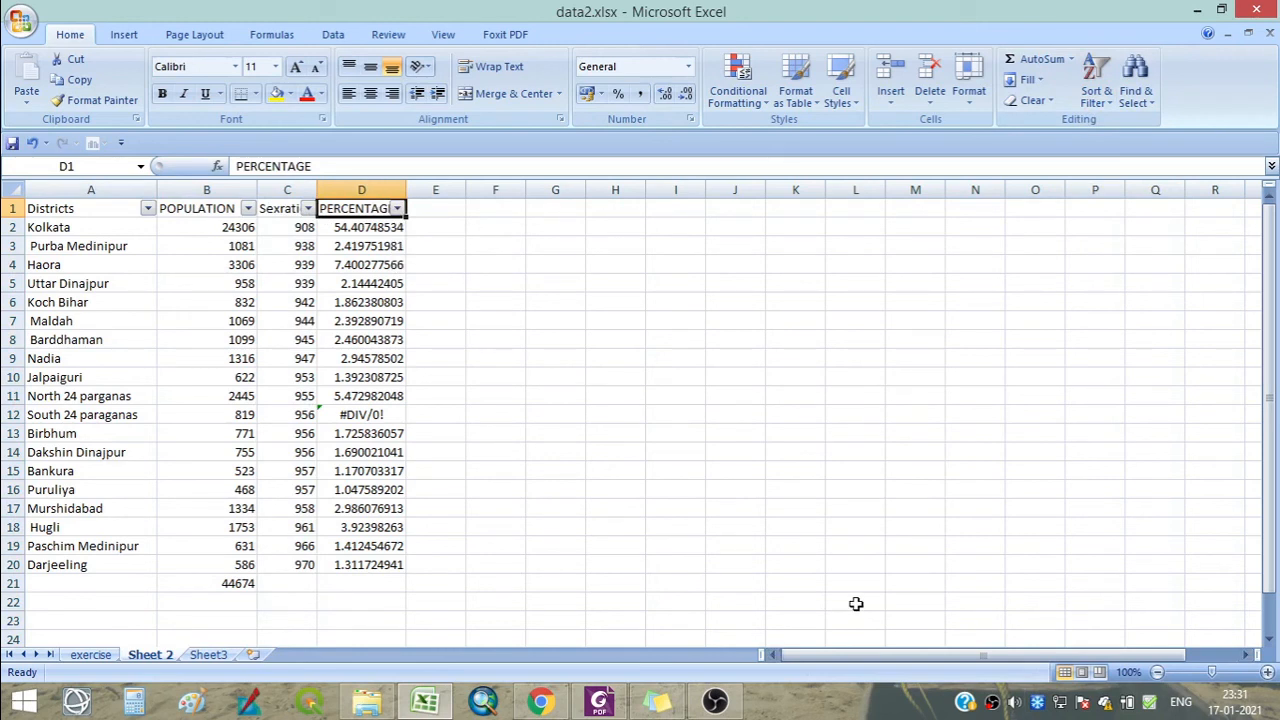
click(1096, 90)
click(1126, 190)
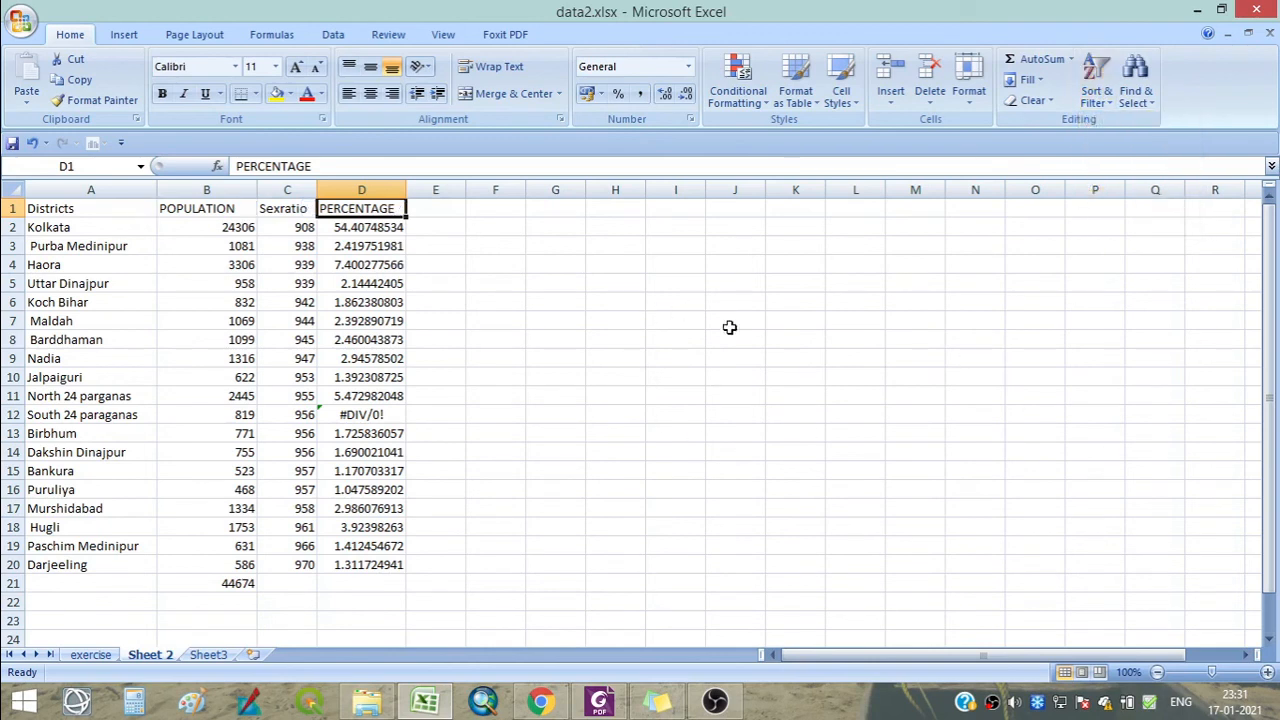